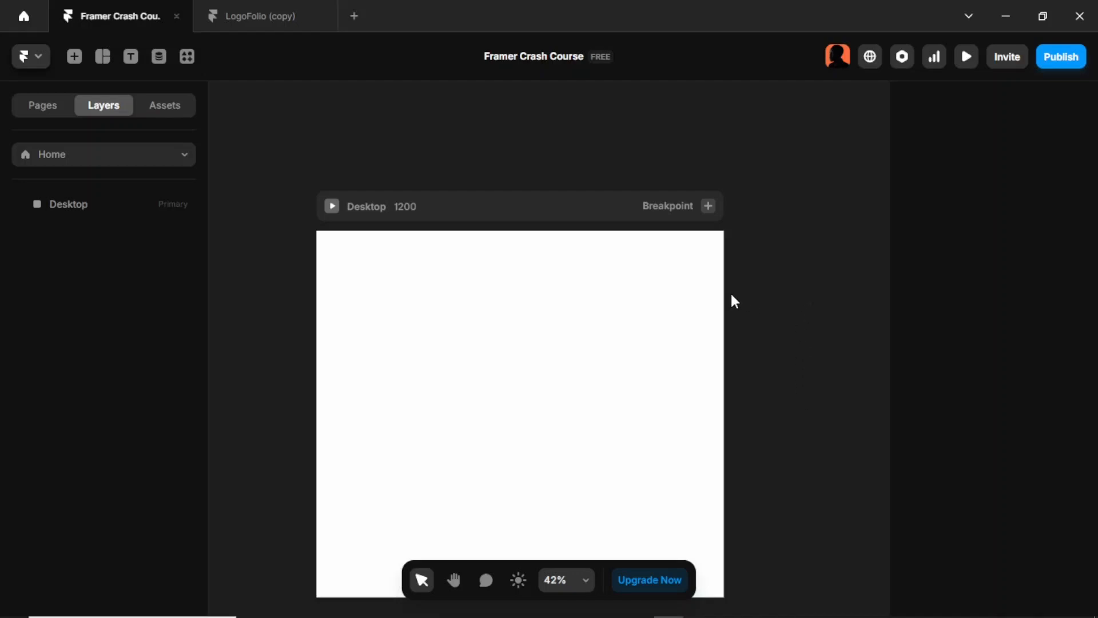
Step: Set the Desktop frame's fill to the saved dark colour style 3
left_click(516, 210)
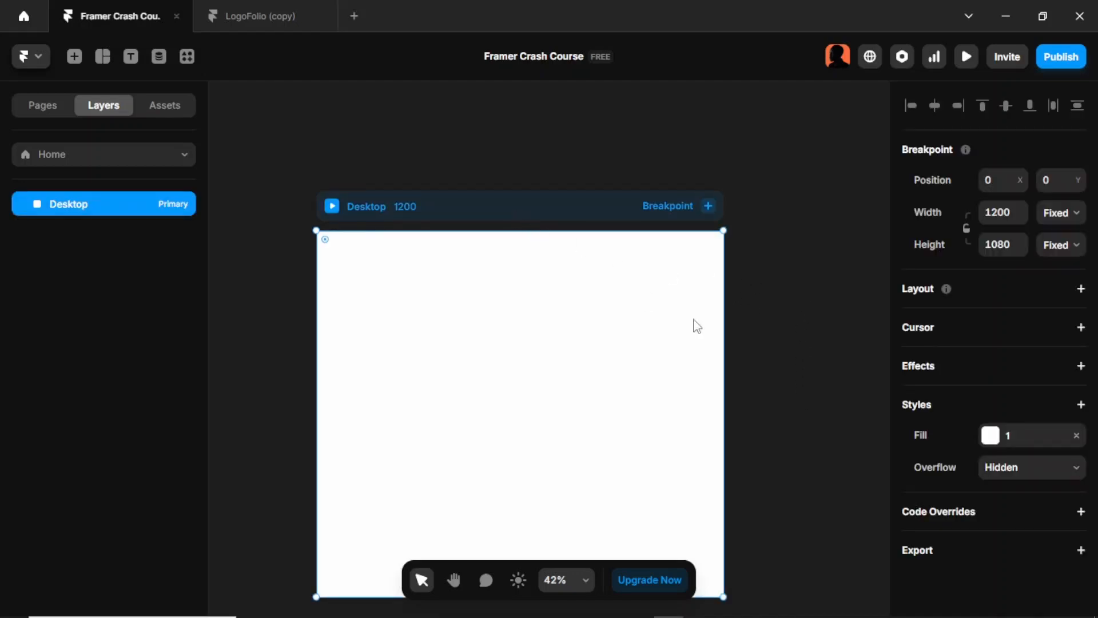
left_click(991, 439)
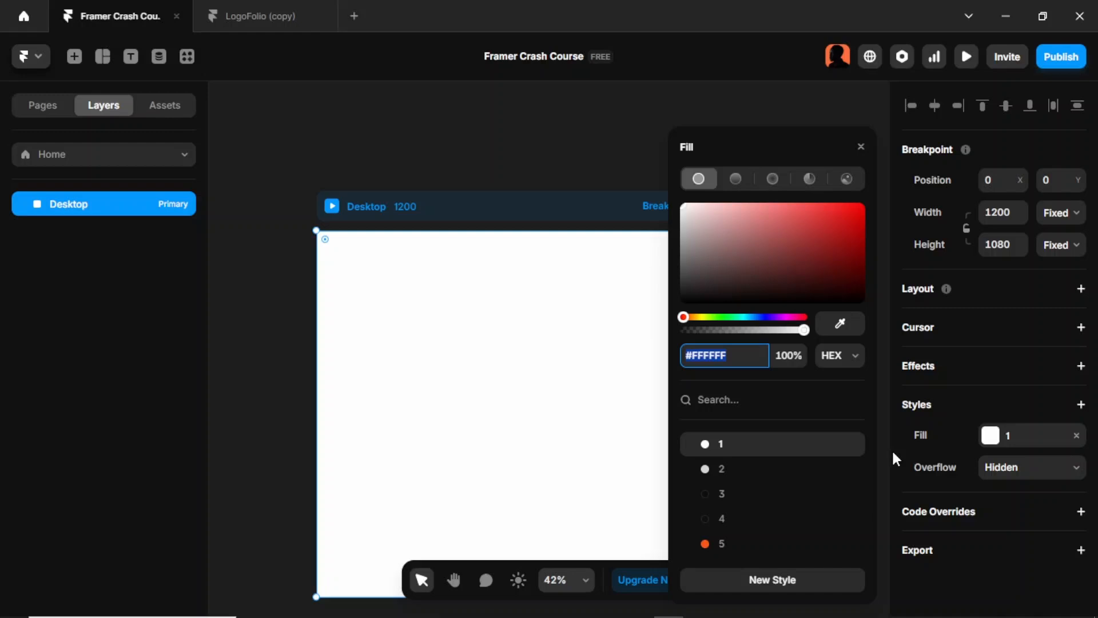
left_click(761, 495)
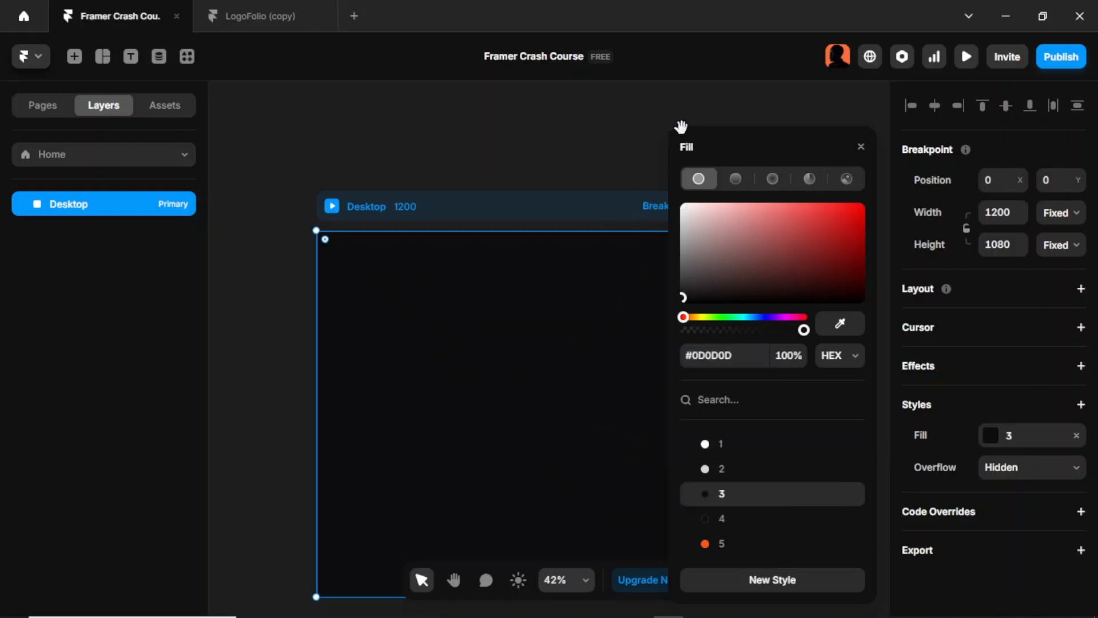
left_click(616, 129)
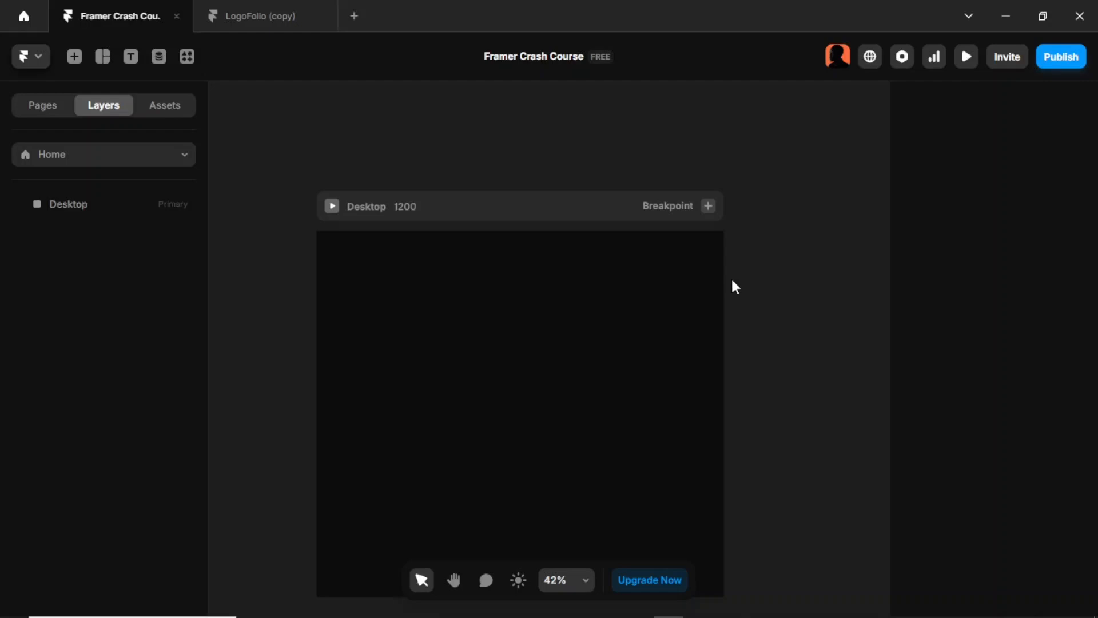
Step: Add a "Hello World" text in the upper part of the Desktop frame and scale it up to about 118 pixels
left_click(551, 215)
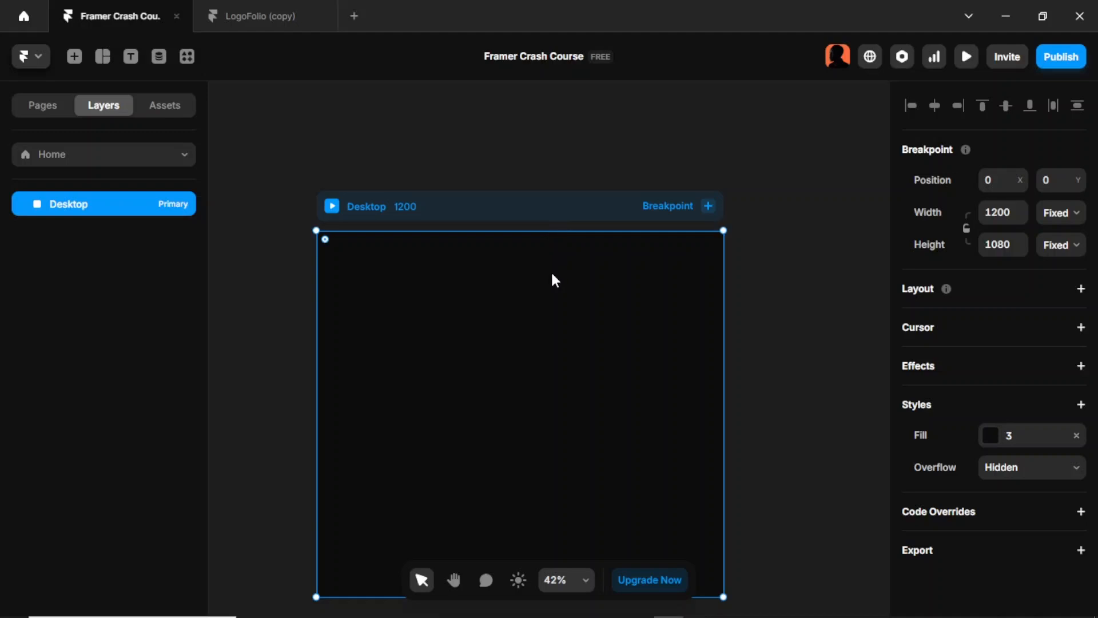
key("t")
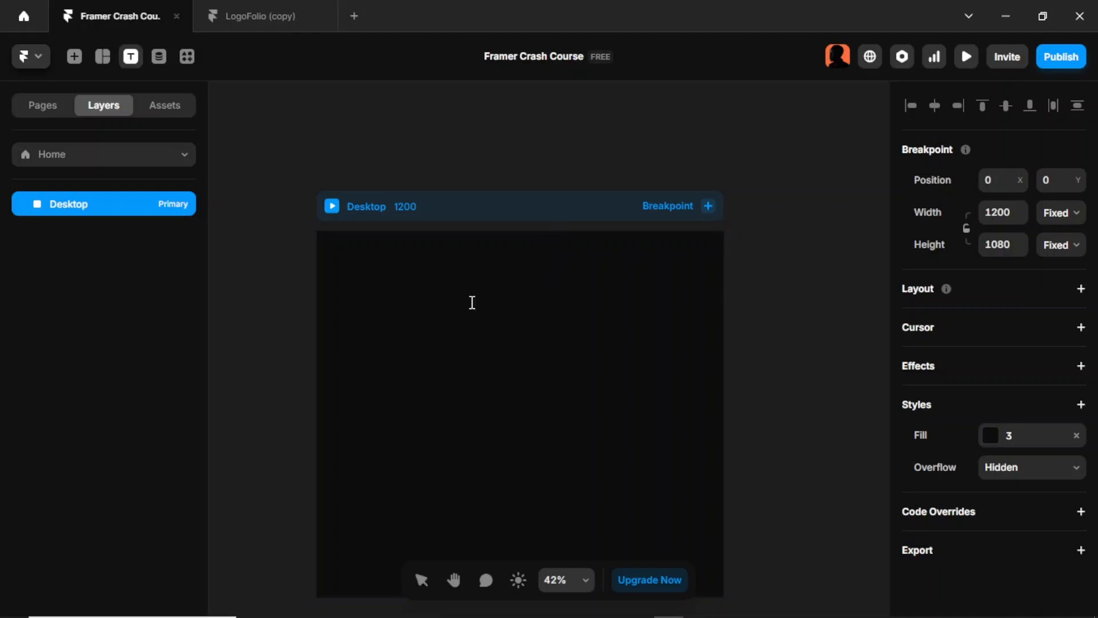
left_click(428, 287)
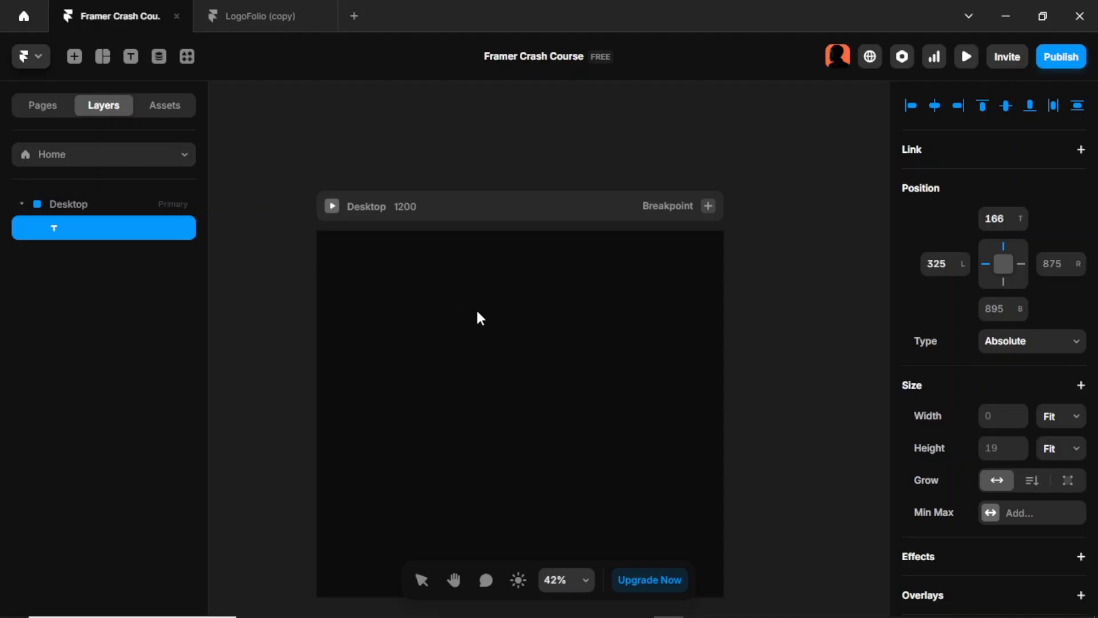
type("Hello World")
key("Escape")
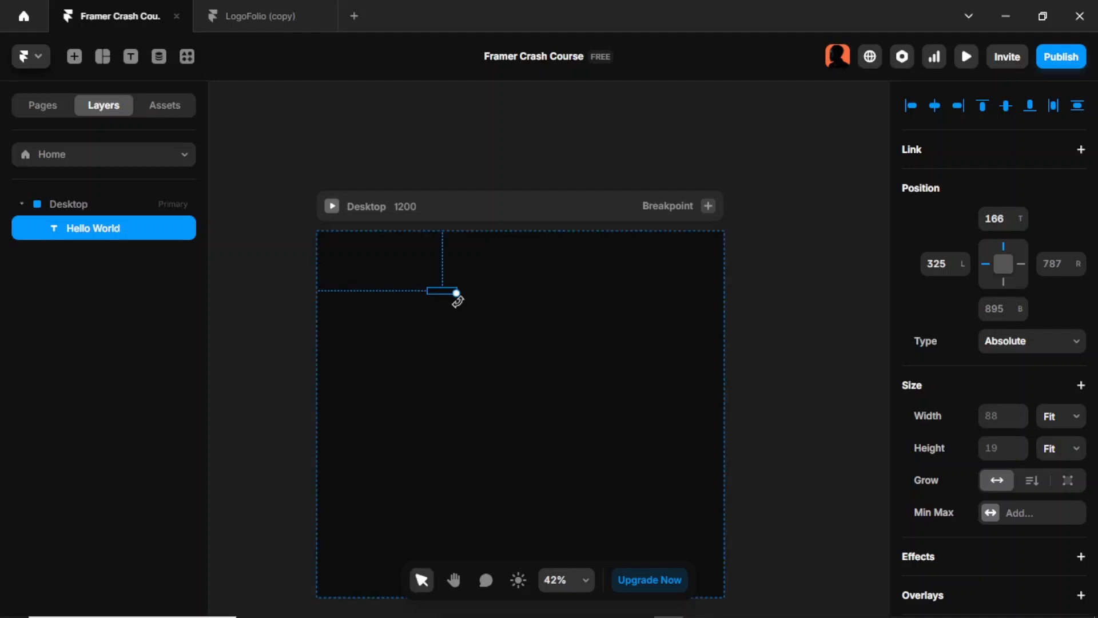
left_click_drag(457, 293, 646, 360)
Step: Set the Hello World text's colour to saved style 1 and centre it horizontally in the Desktop frame
scroll(986, 465, "down", 6)
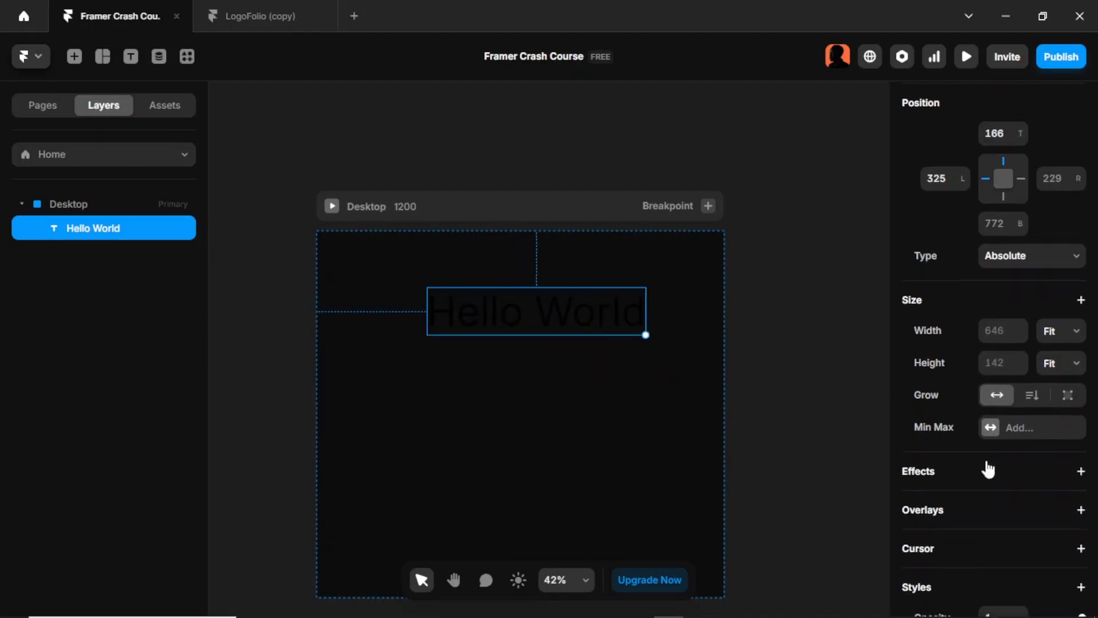
scroll(976, 423, "down", 5)
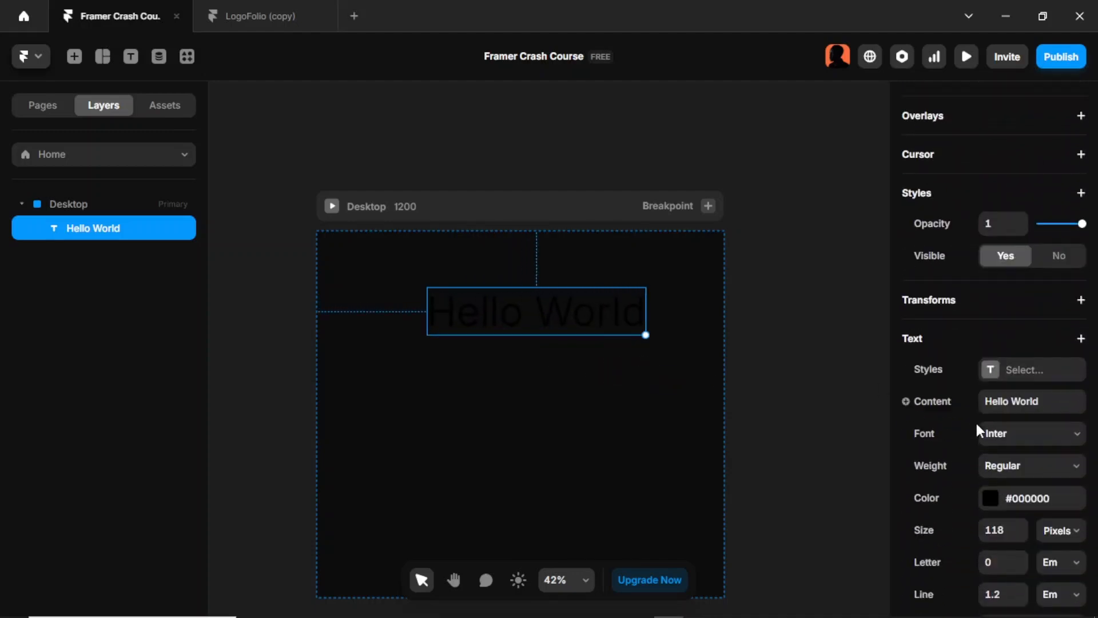
left_click(989, 415)
left_click(776, 446)
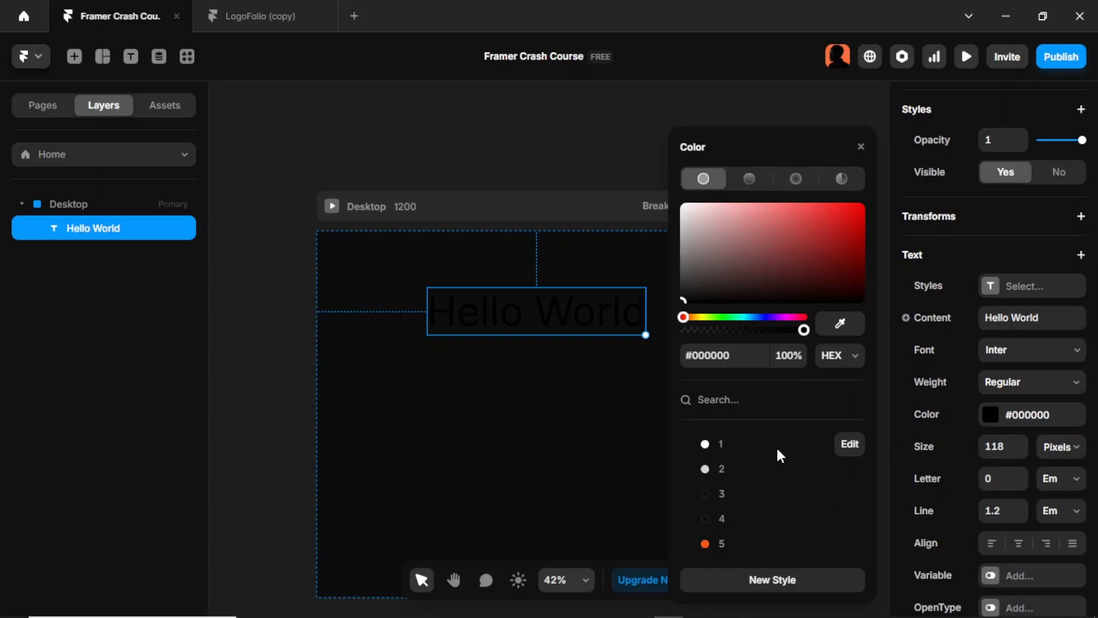
left_click(531, 449)
mouse_move(579, 320)
left_mouse_down()
mouse_move(544, 321)
mouse_move(560, 323)
left_mouse_up()
left_click(629, 372)
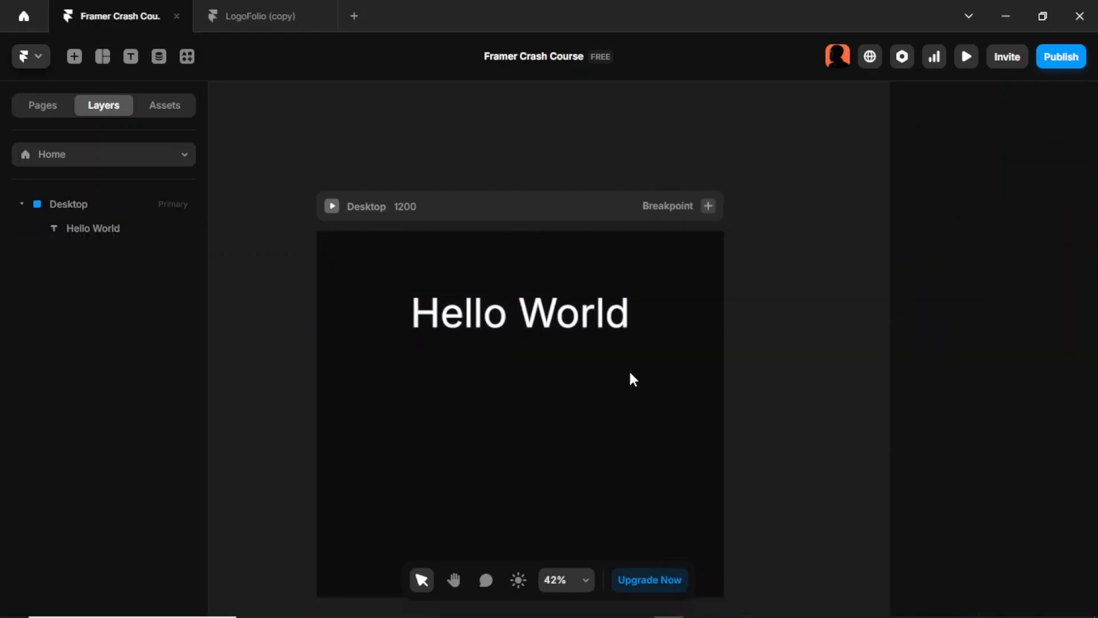
Step: Add a vertical stack layout to the Desktop frame containing the Hello World text
left_click(548, 208)
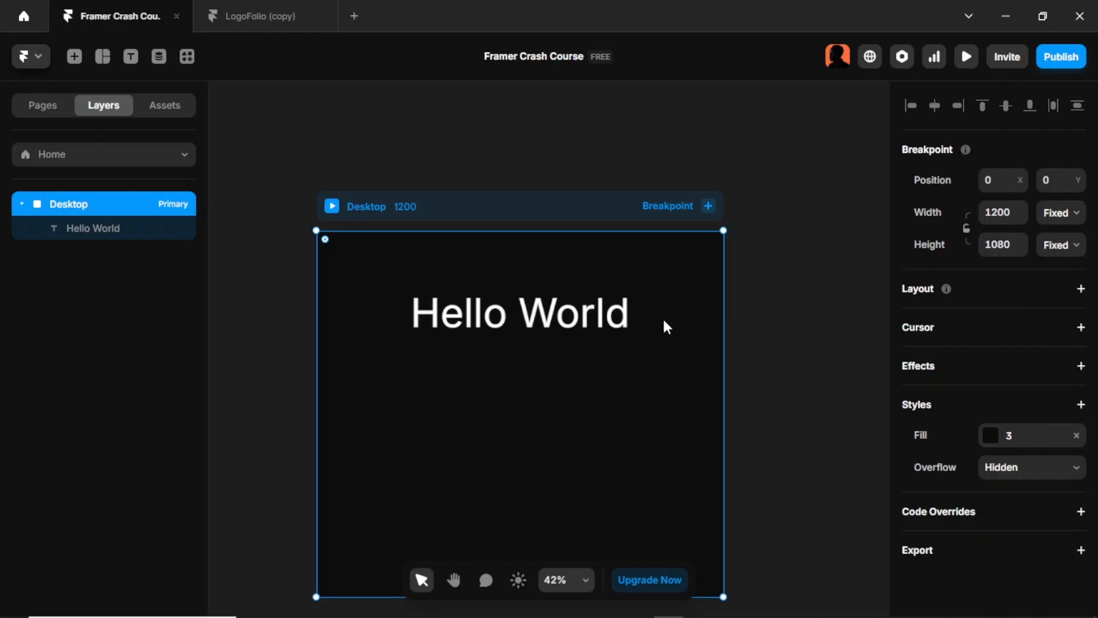
left_click(1081, 290)
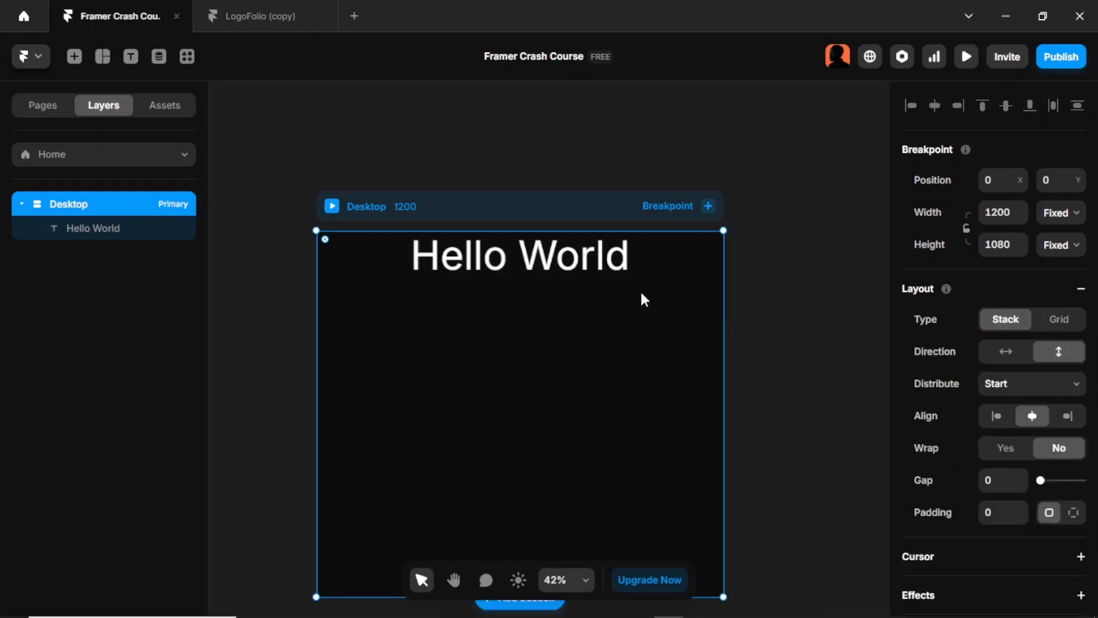
left_click(590, 267)
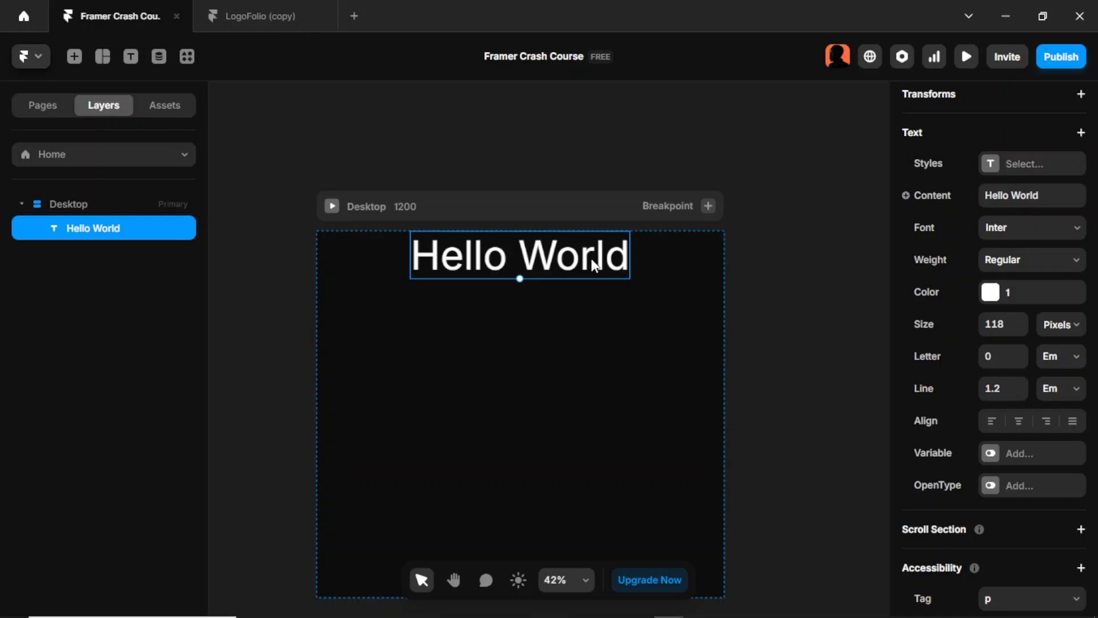
left_click(661, 276)
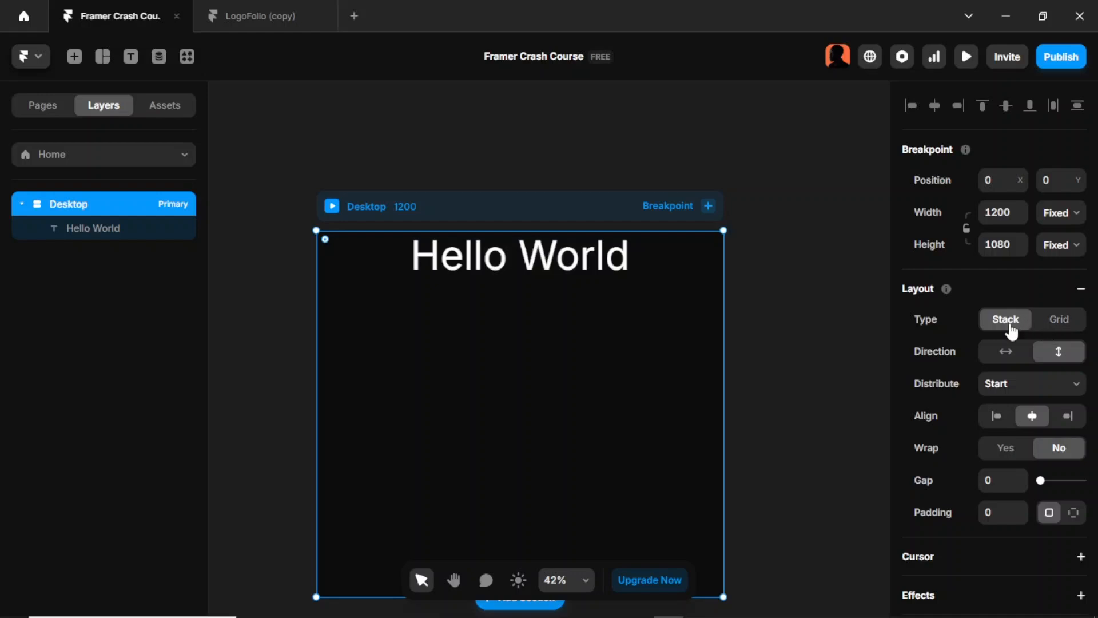
Step: Try the Grid layout type on the Desktop frame and restore the Stack layout
left_click(1063, 320)
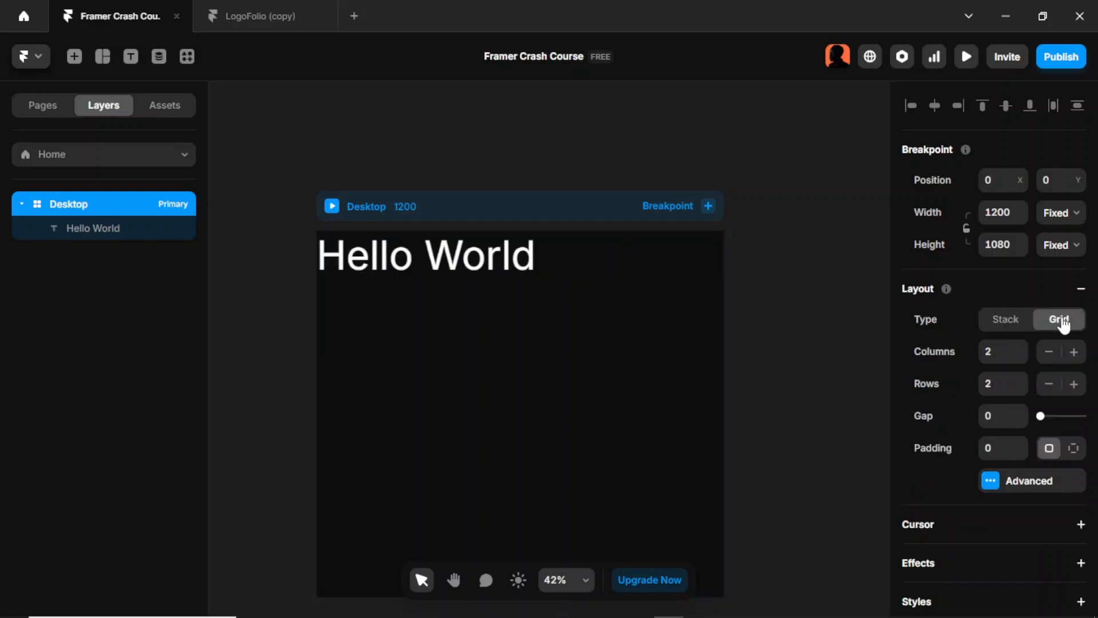
left_click(1010, 322)
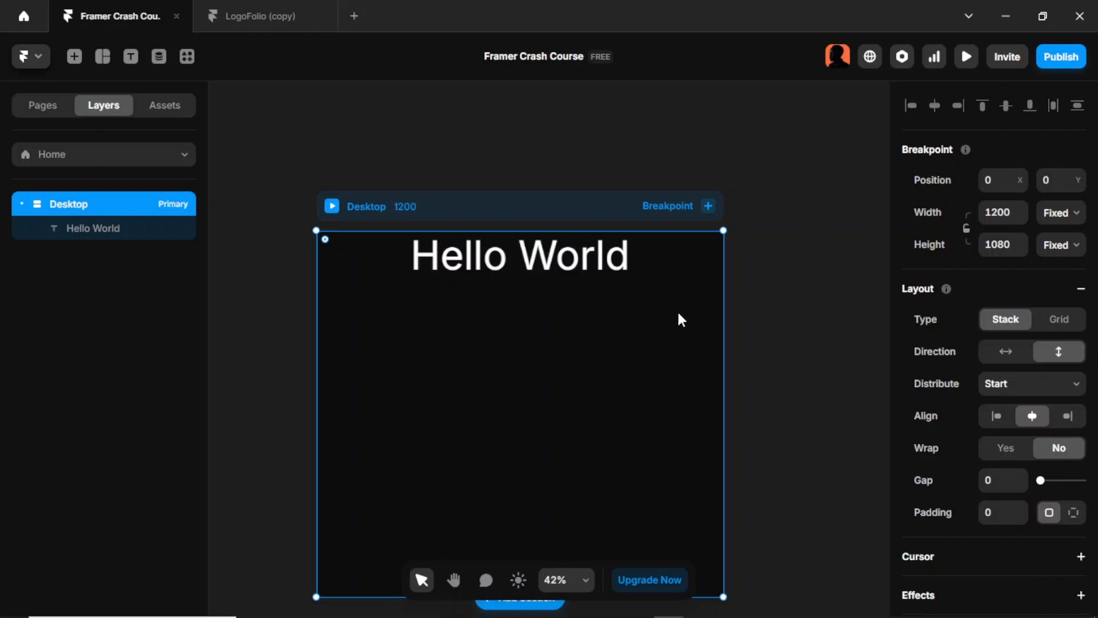
left_click(1048, 326)
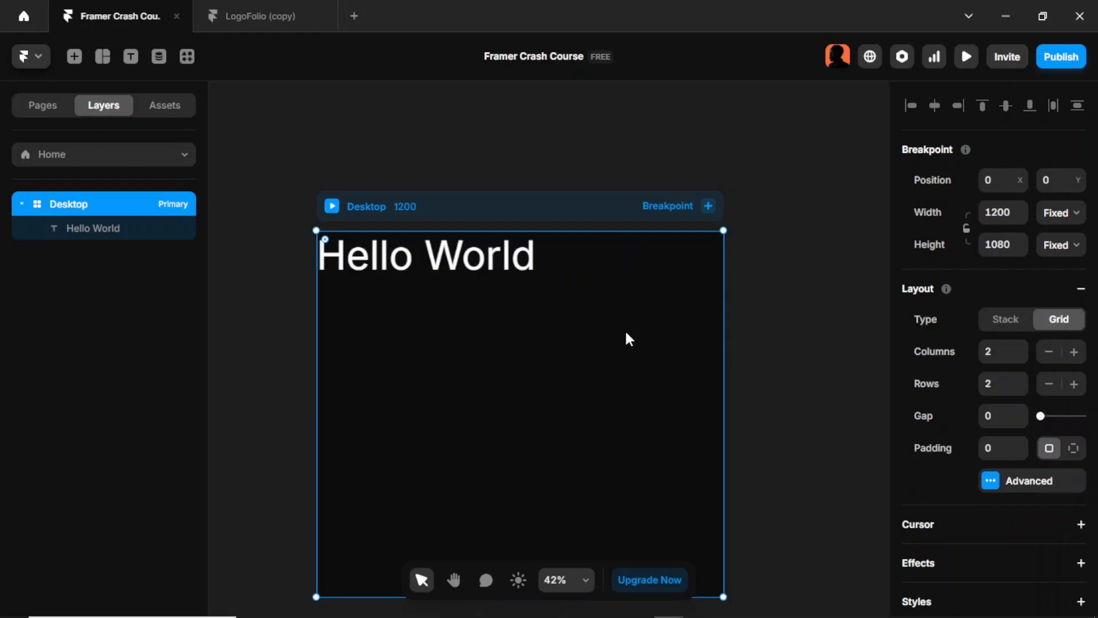
key("ctrl+z")
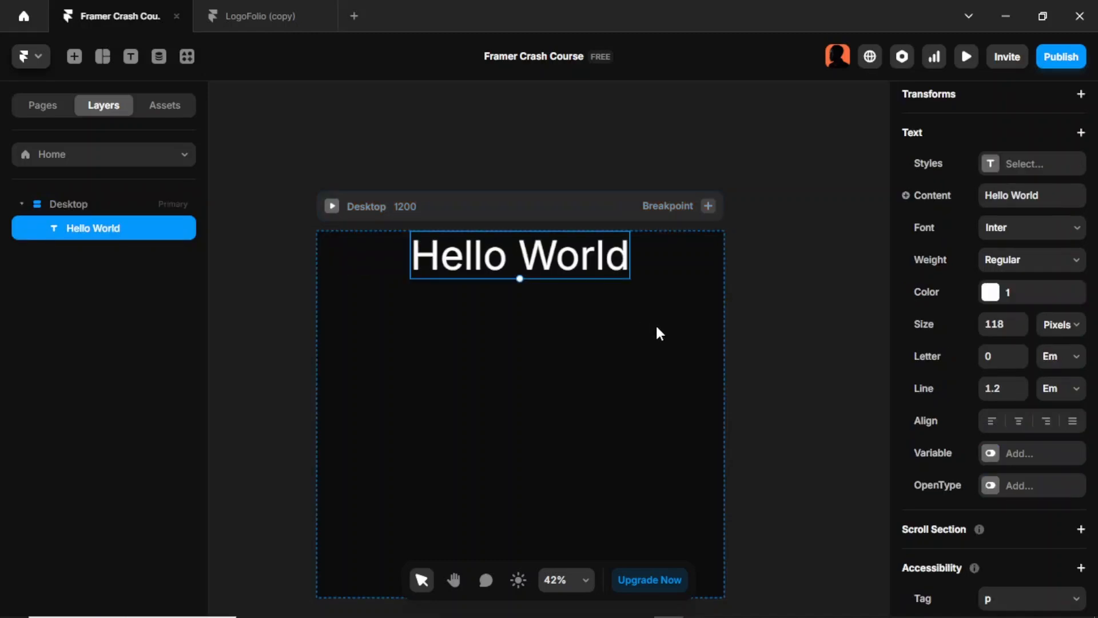
Step: Duplicate the Hello World text inside the Desktop stack
key("ctrl+d")
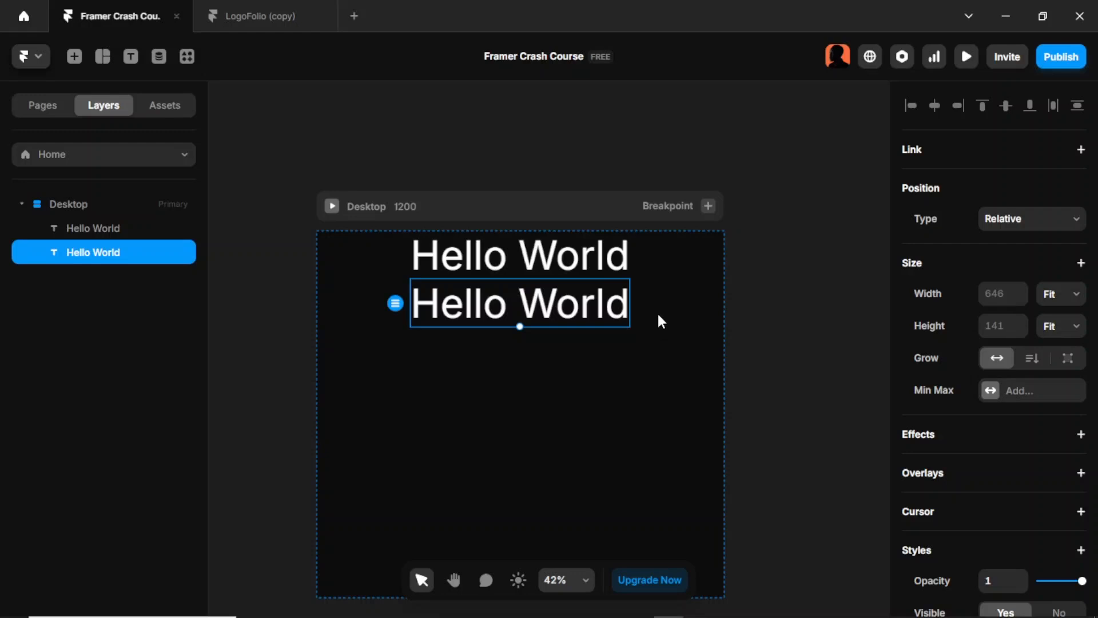
Step: Try the Desktop stack's Center, End, Space Between and Space Around distributions, and set it to Space Evenly
left_click(586, 211)
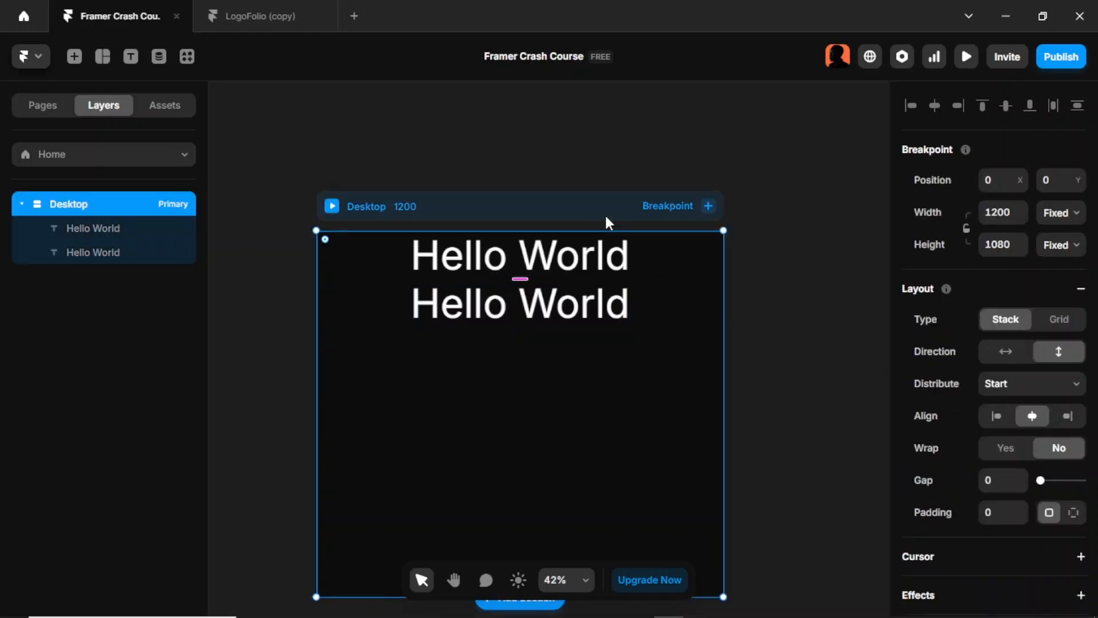
left_click(1043, 388)
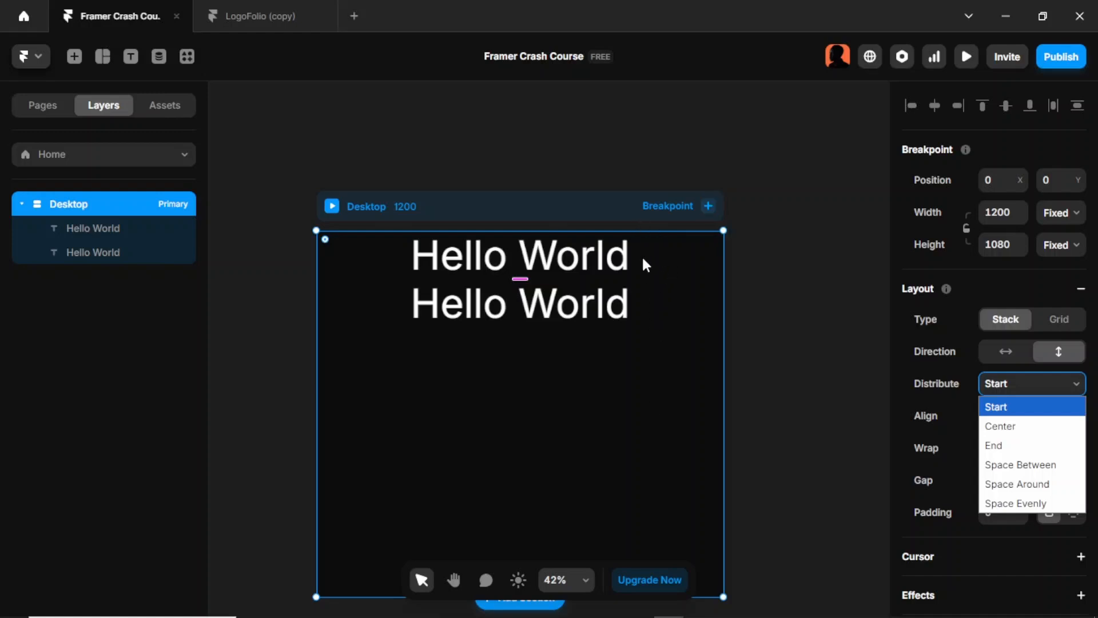
left_click(1039, 433)
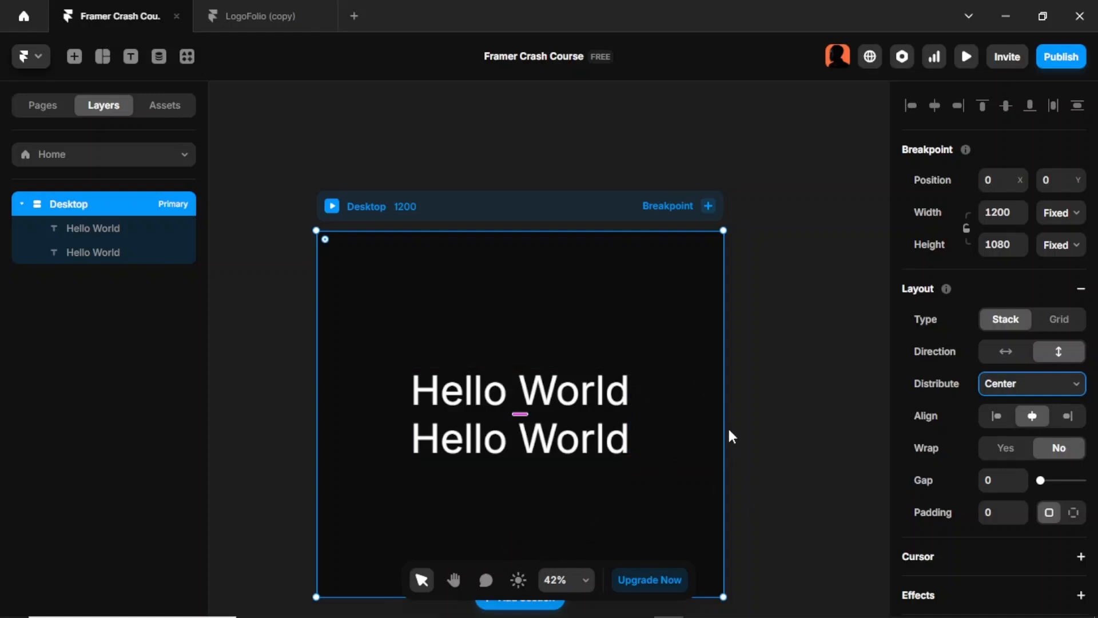
left_click(989, 384)
left_click(1026, 450)
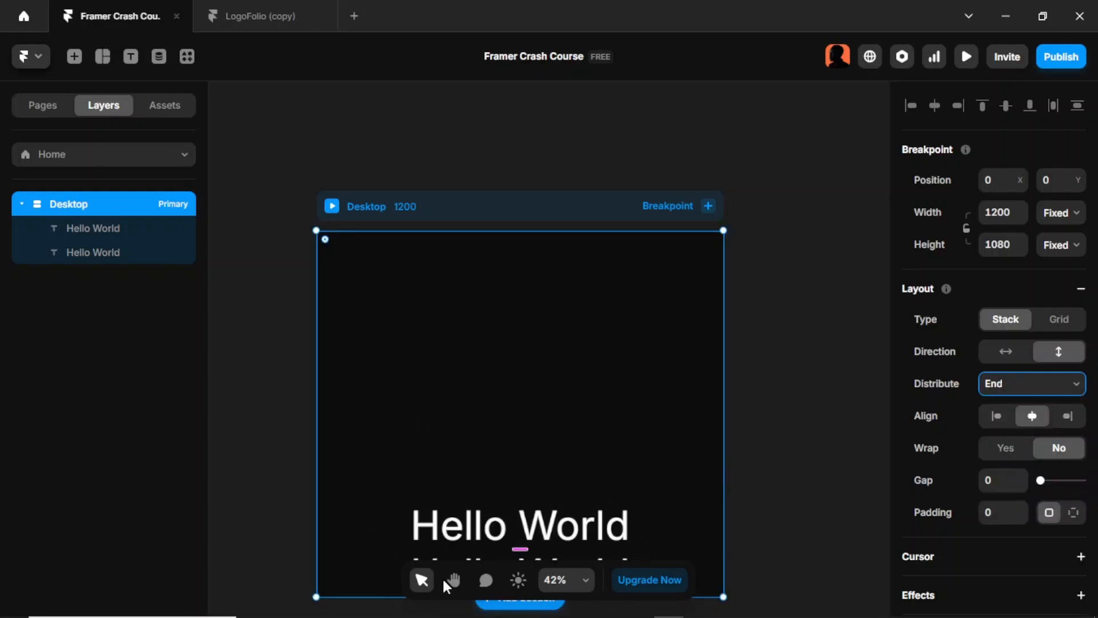
left_click(994, 388)
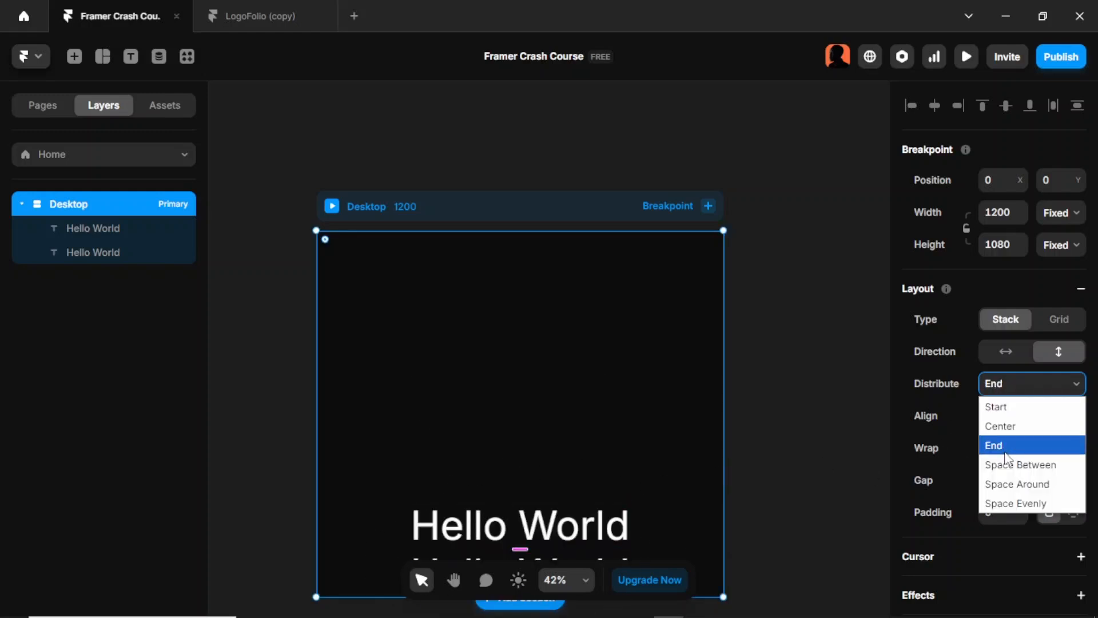
left_click(1017, 466)
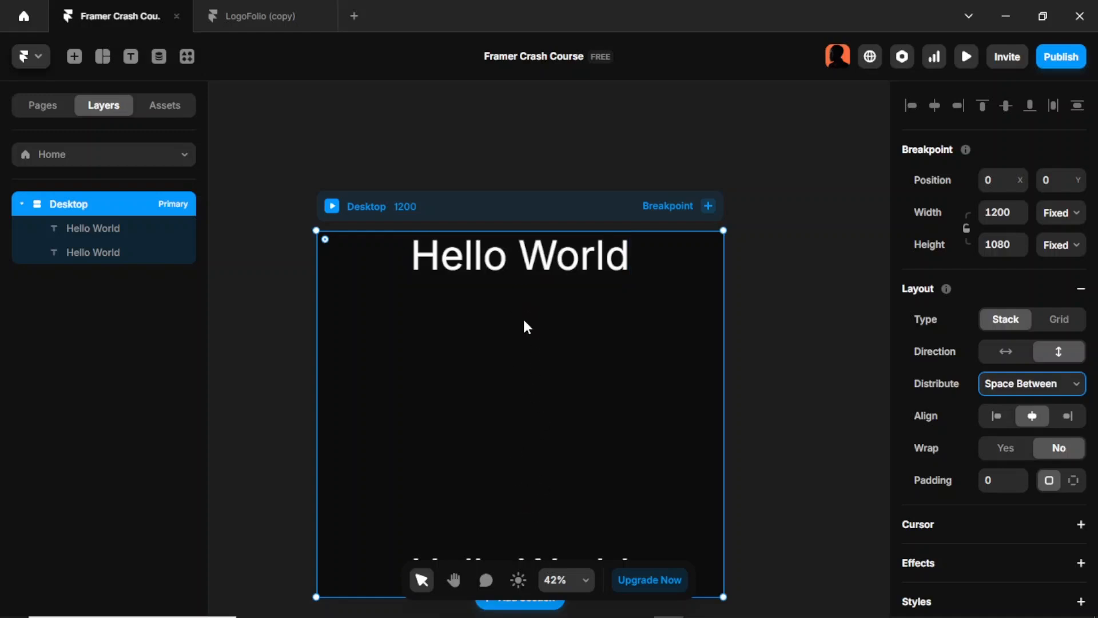
left_click(1068, 389)
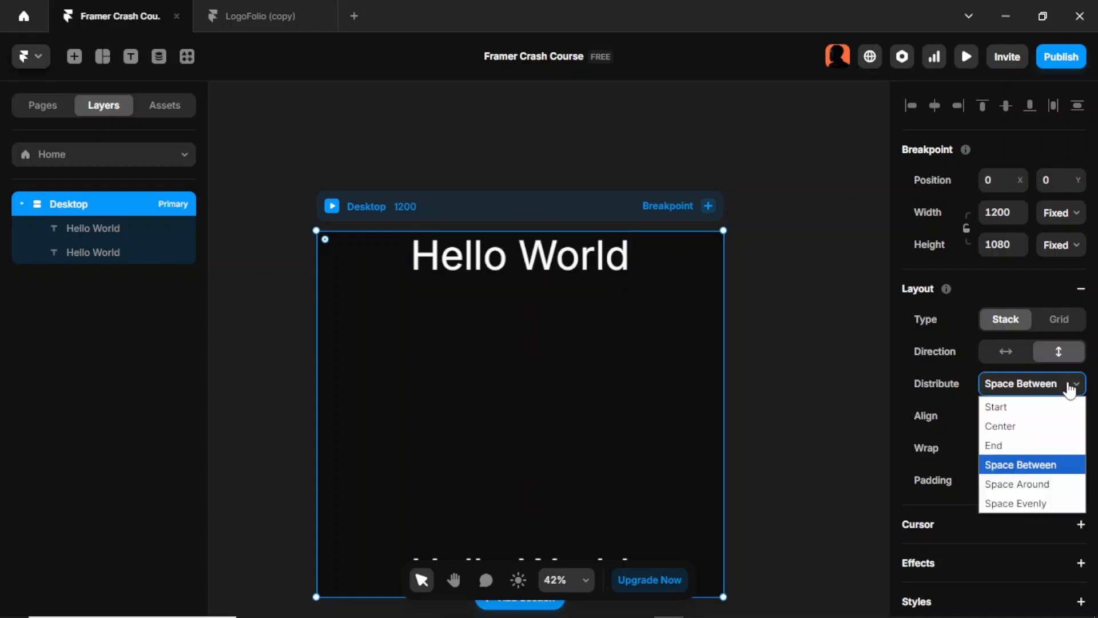
left_click(1052, 483)
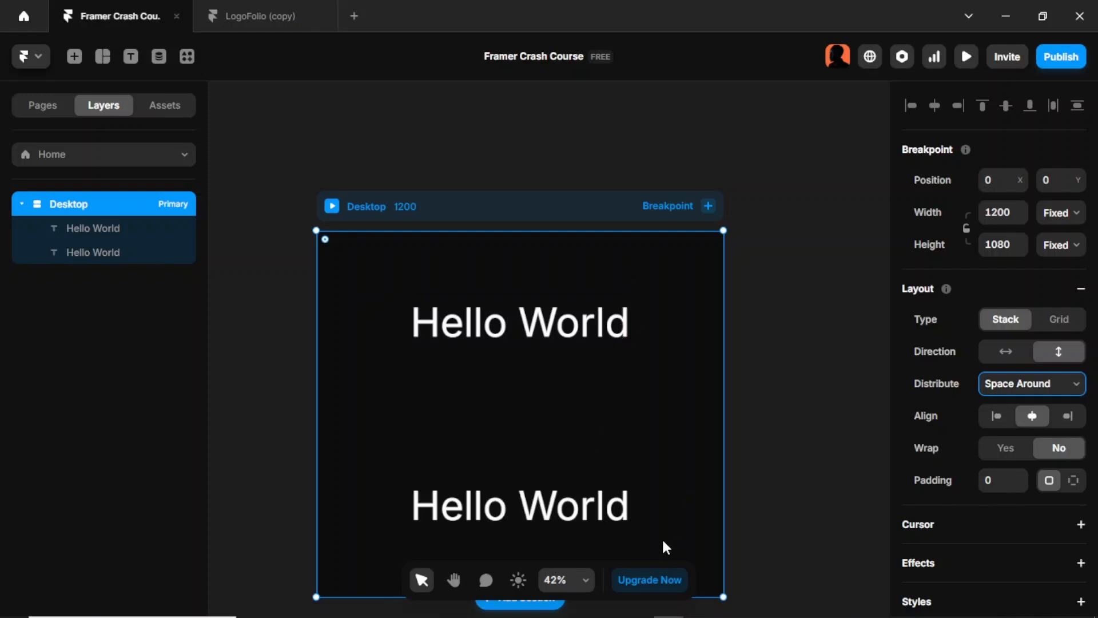
left_click(1024, 384)
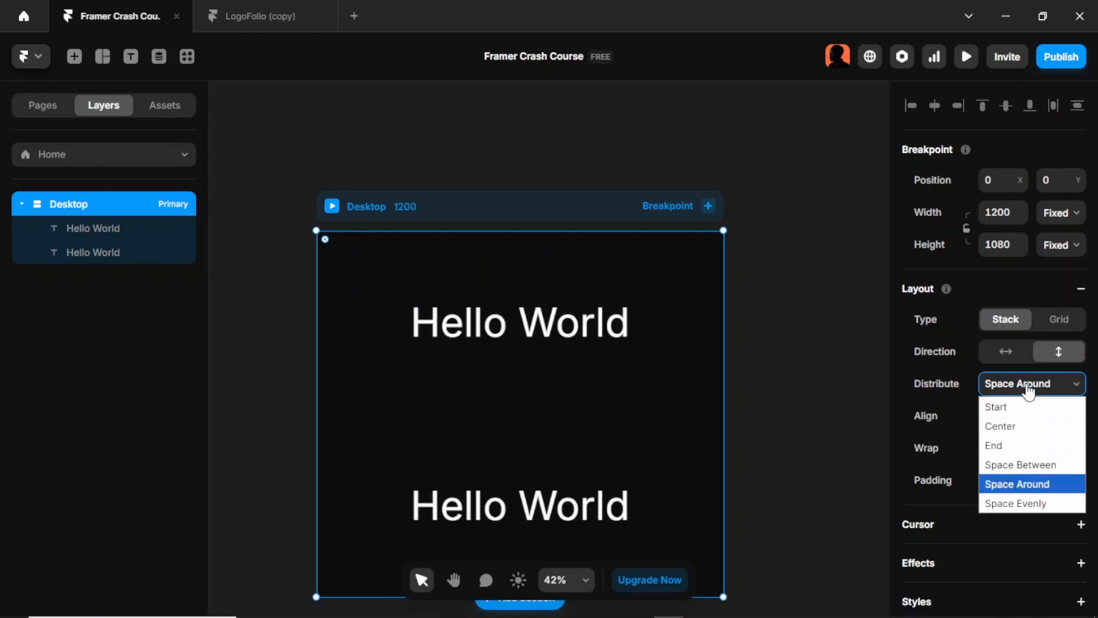
left_click(1041, 499)
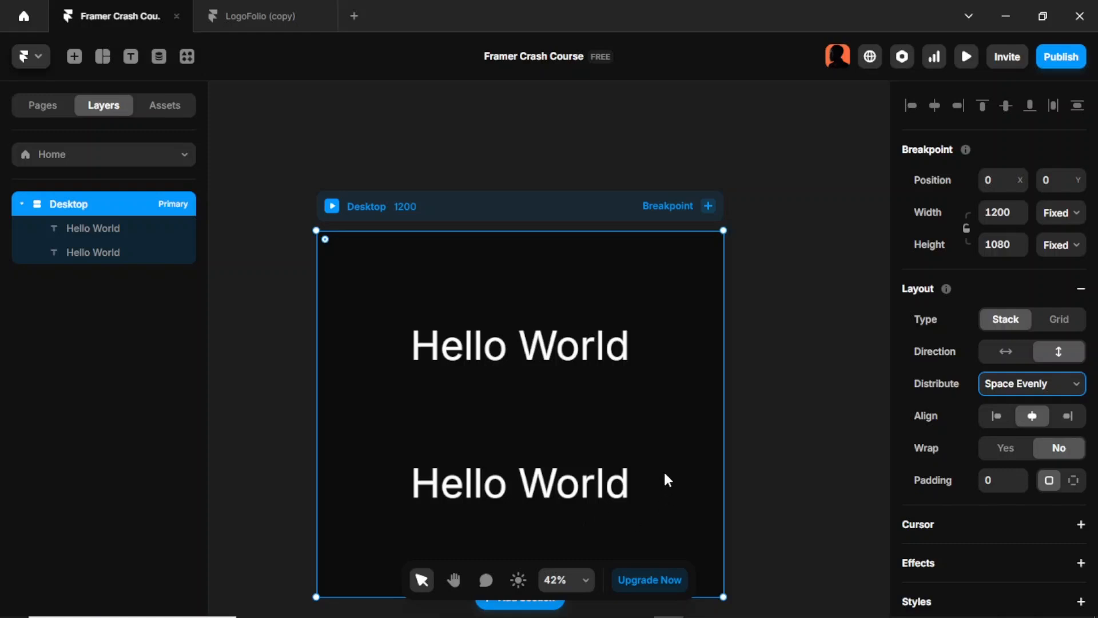
Step: Try left and right alignment for the Desktop stack's texts and return them to centre alignment
left_click(995, 419)
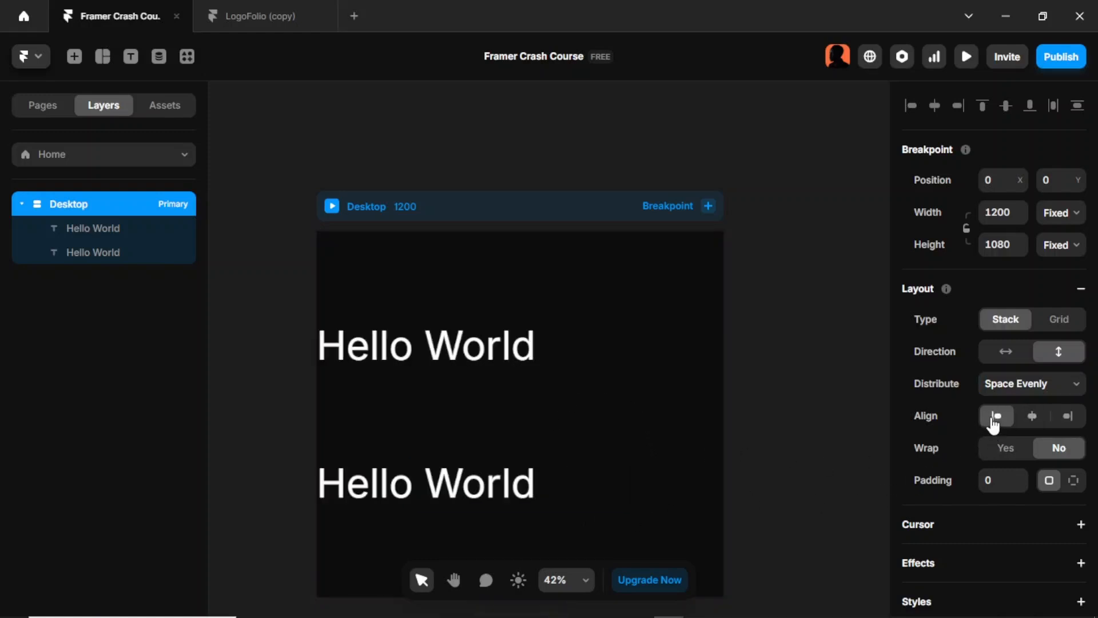
left_click(1031, 420)
left_click(1066, 417)
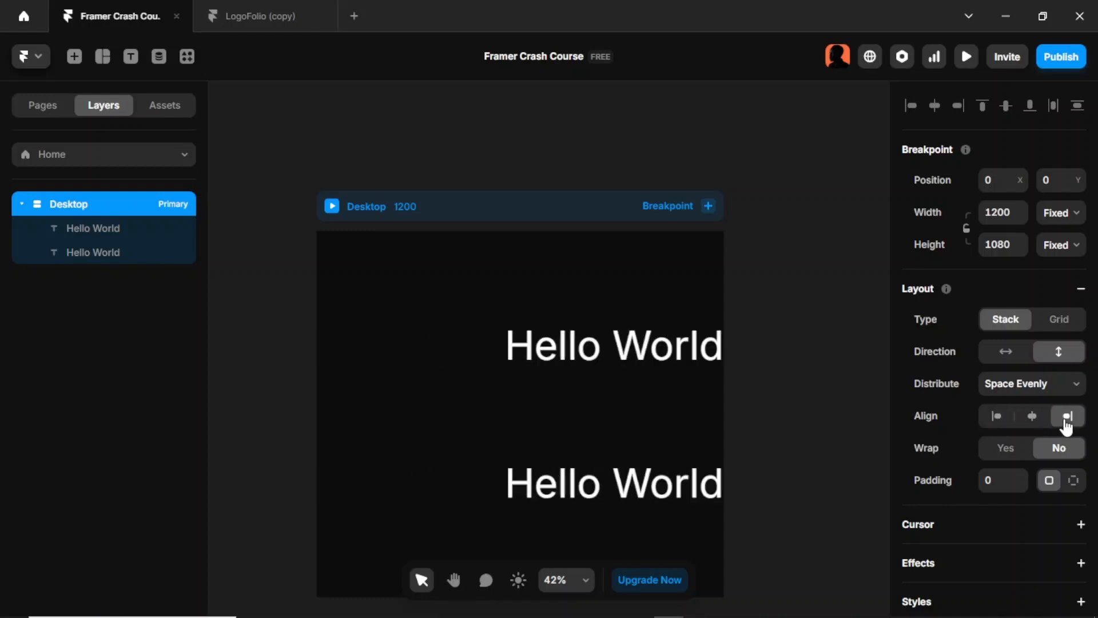
left_click(1031, 417)
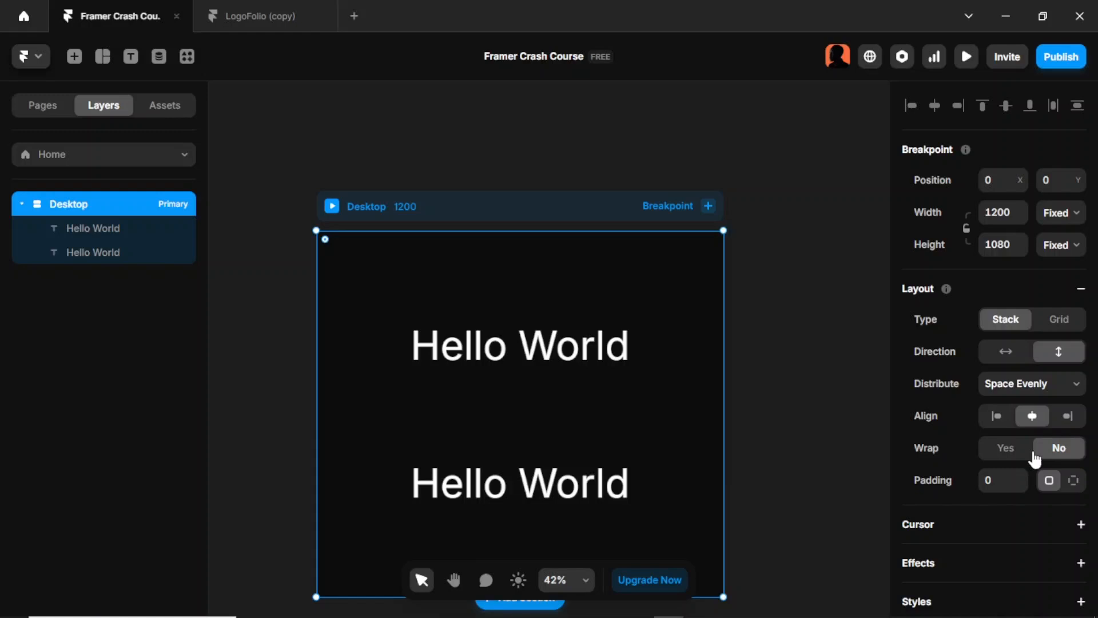
Step: Set the Desktop stack's direction to horizontal
left_click(1005, 358)
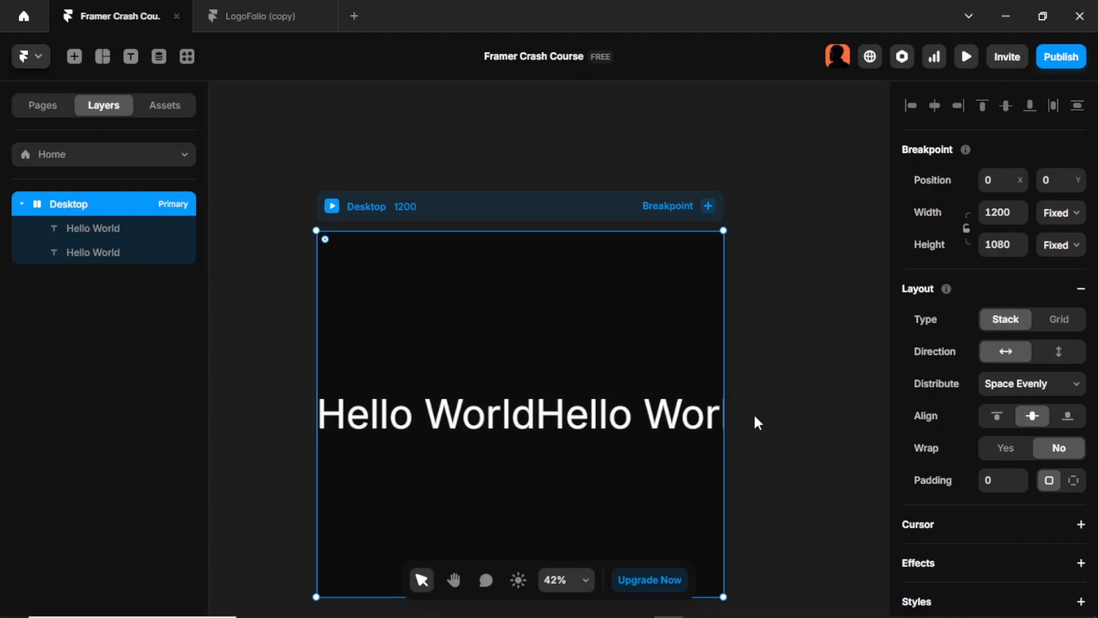
Step: Turn on wrapping for the Desktop stack and group both Hello World texts into a nested stack
left_click(1006, 449)
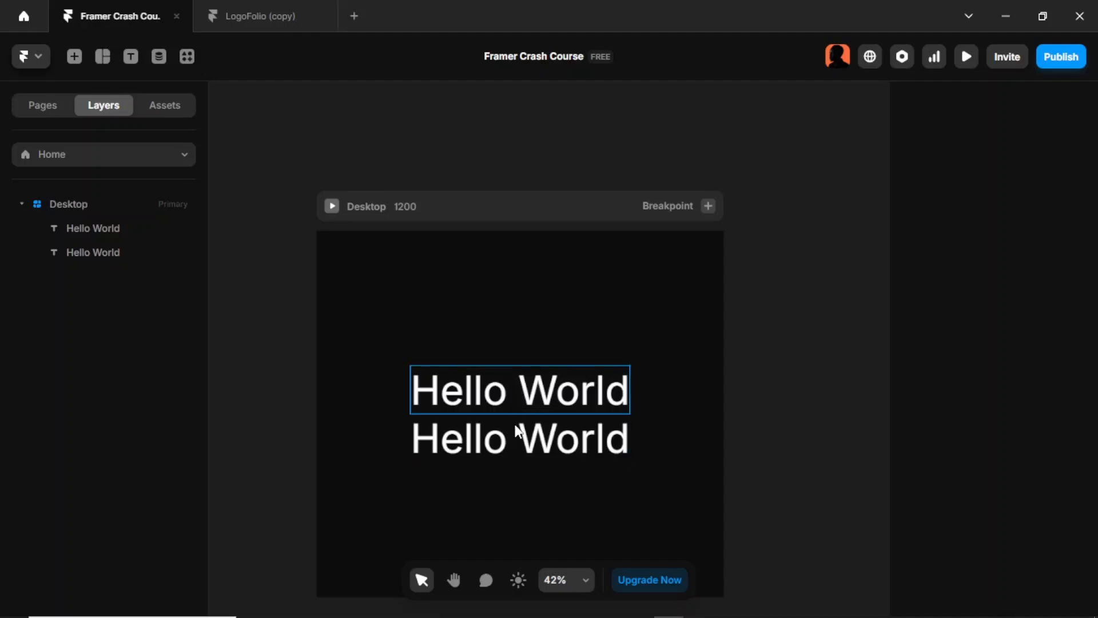
left_click(110, 235)
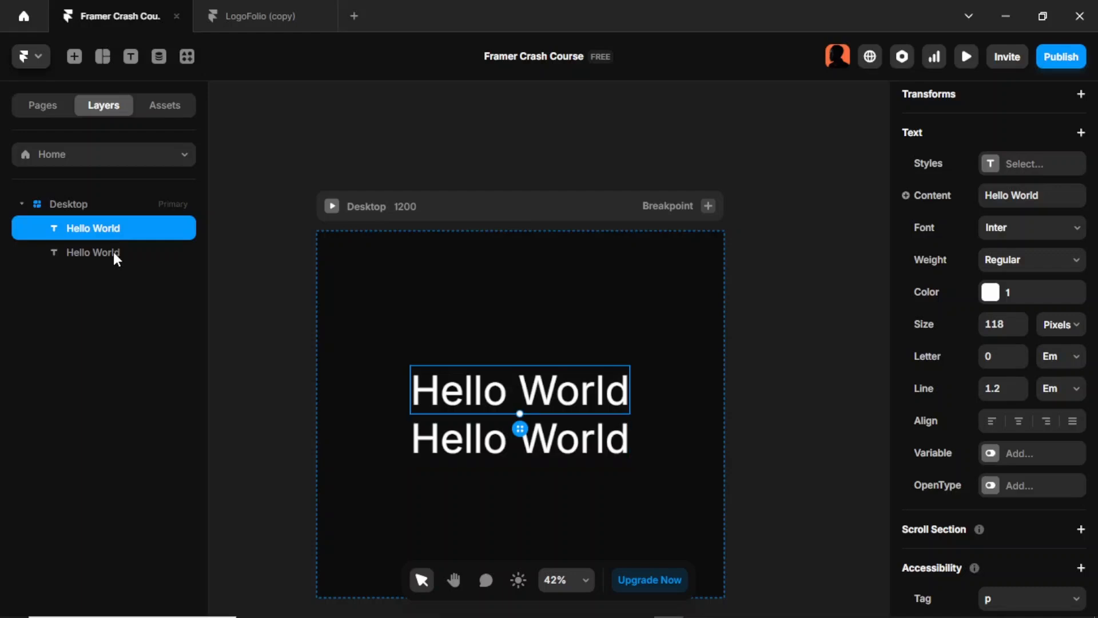
left_click(113, 252, "shift")
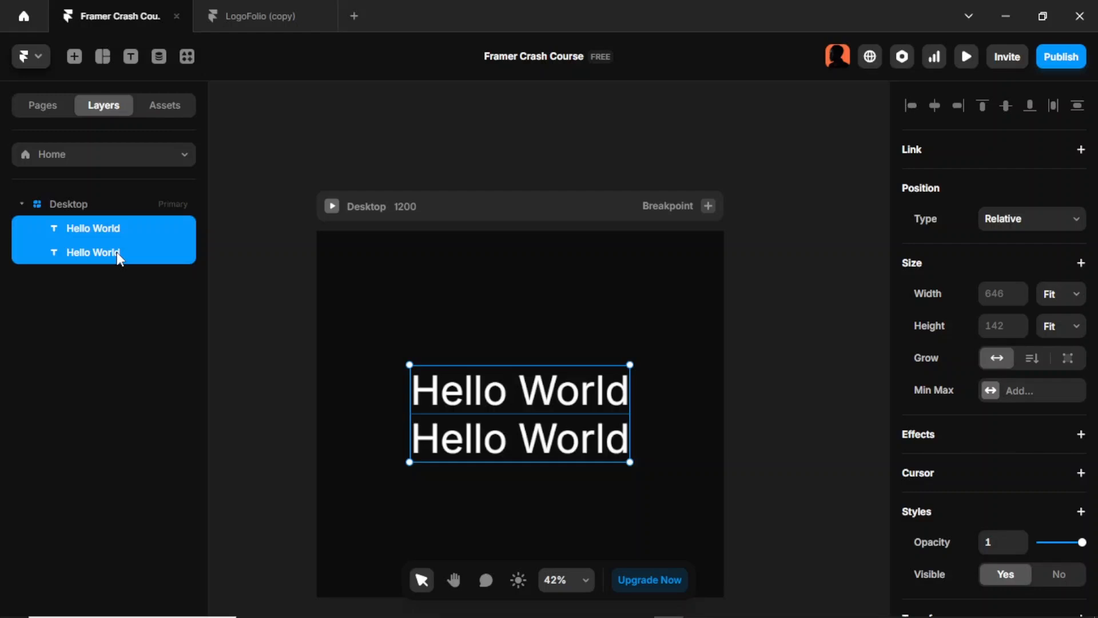
key("ctrl+Return")
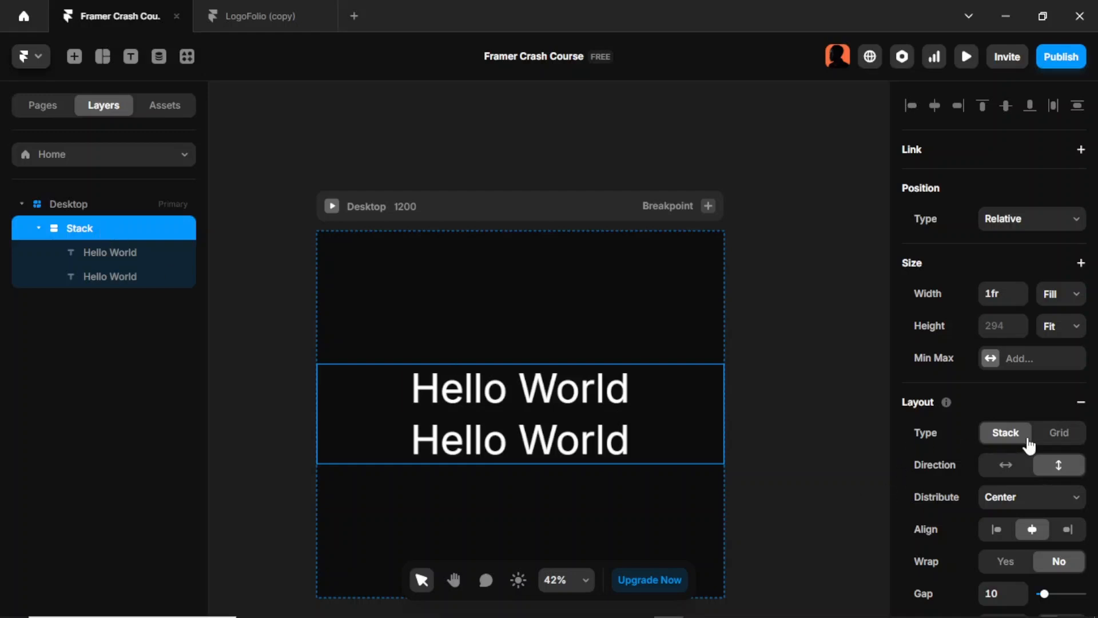
Step: Set the nested stack's gap to 23, and delete the nested stack together with its Hello World texts
scroll(1030, 444, "down", 3)
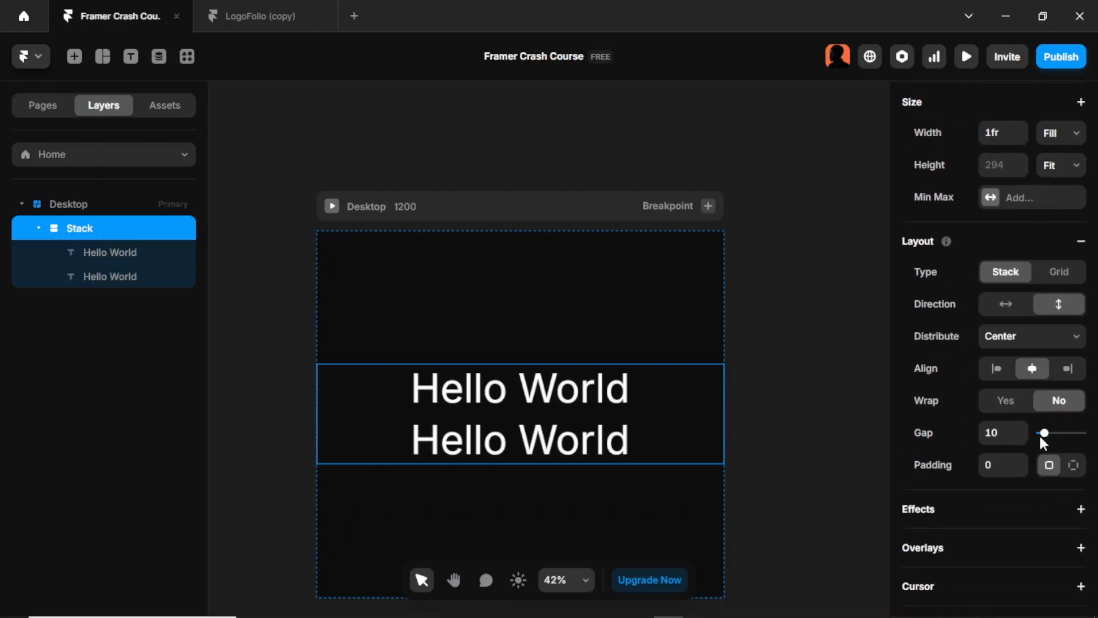
left_click_drag(1044, 433, 1052, 462)
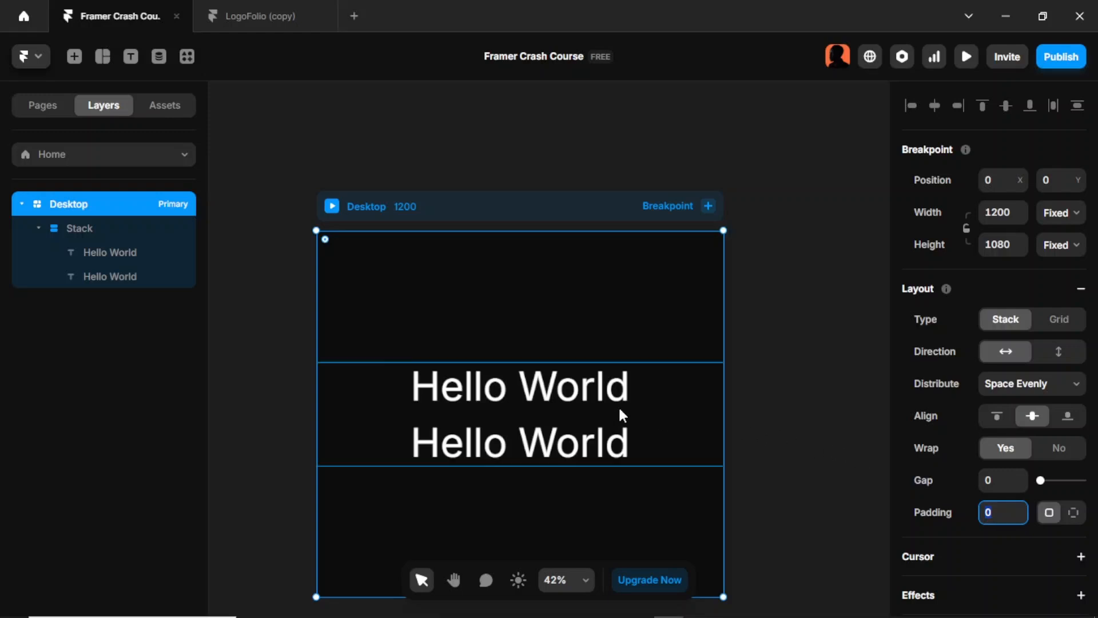
left_click(650, 417)
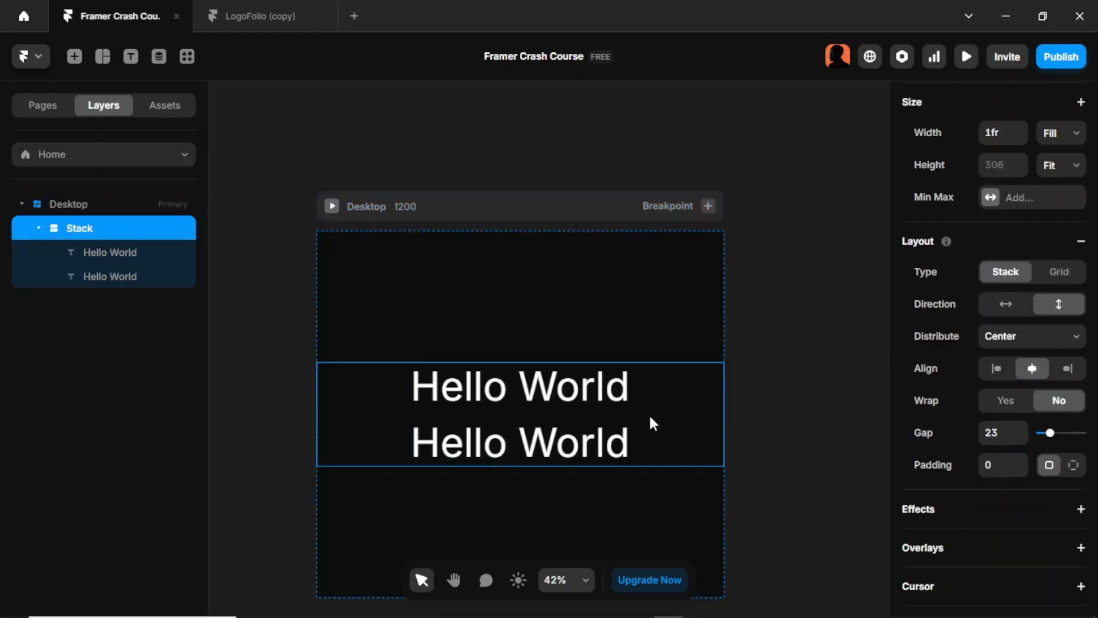
key("Delete")
Step: Insert the first dark navigation bar into the Desktop frame and set the frame's layout direction to vertical
left_click(74, 57)
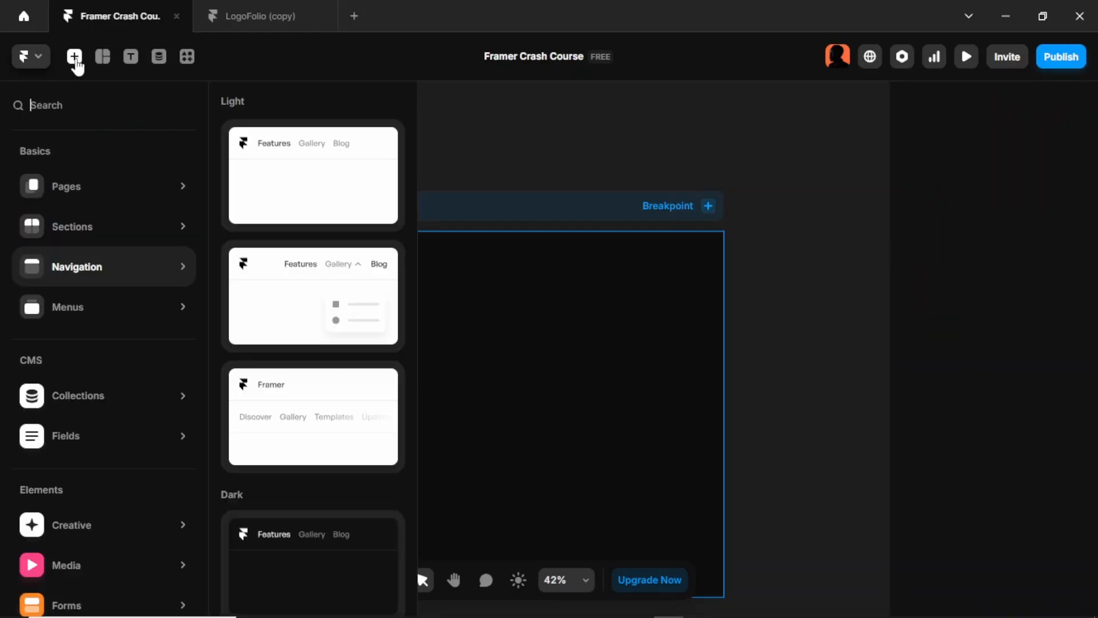
mouse_move(112, 227)
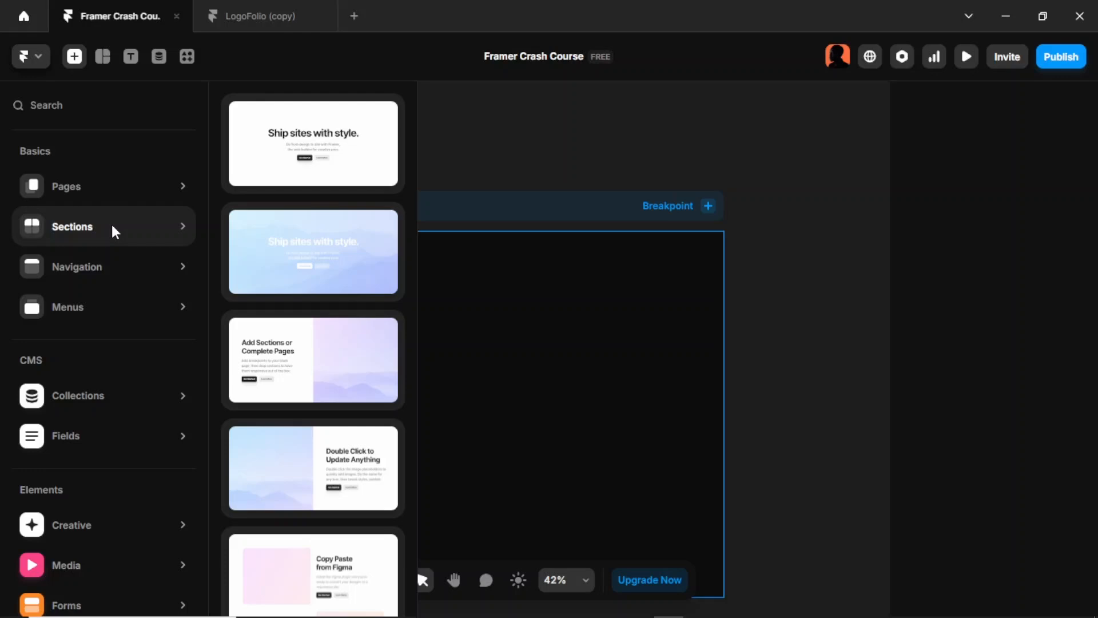
mouse_move(118, 307)
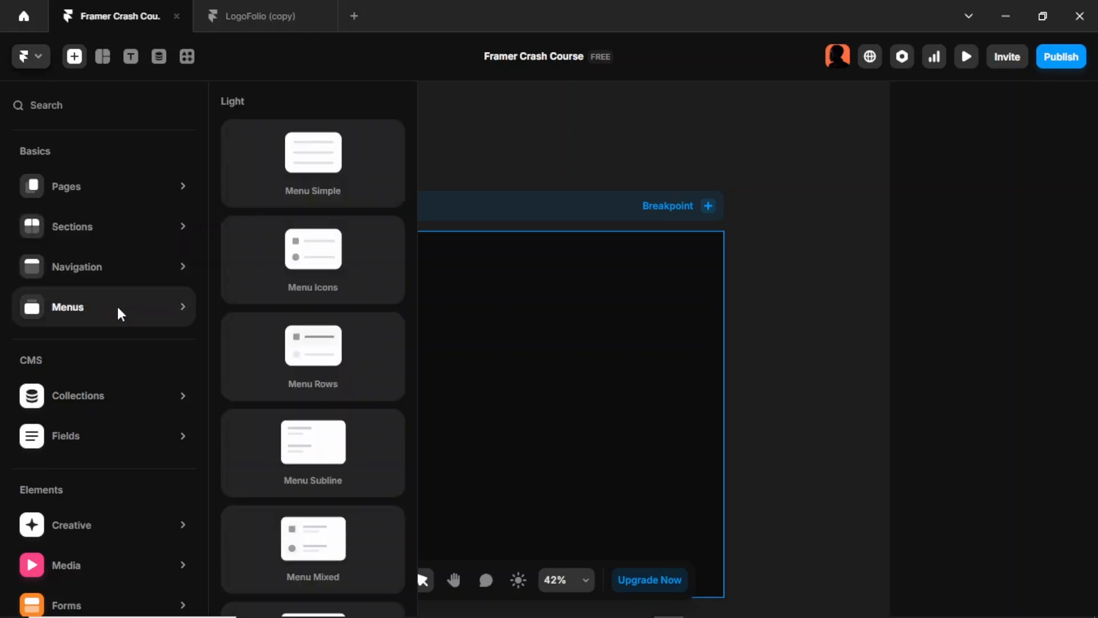
mouse_move(126, 270)
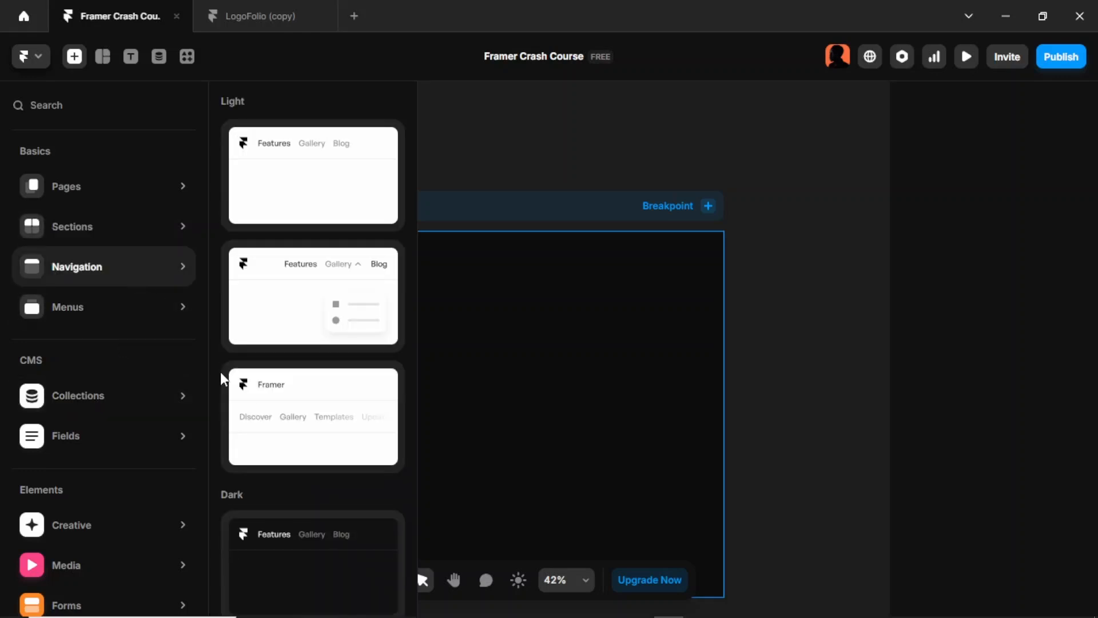
left_click_drag(293, 549, 537, 296)
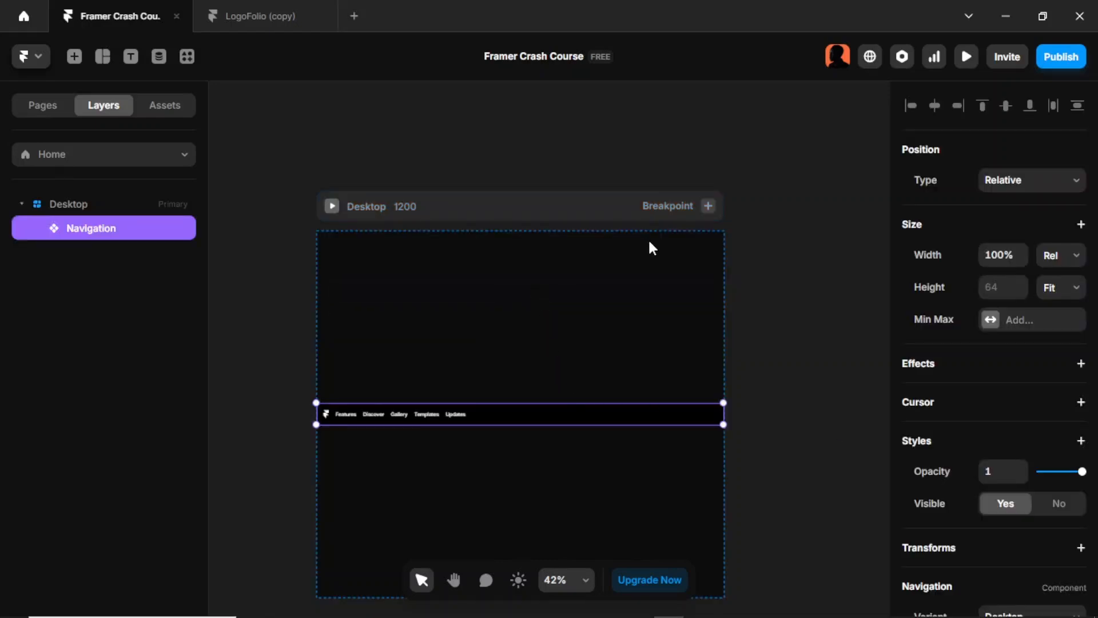
left_click(600, 207)
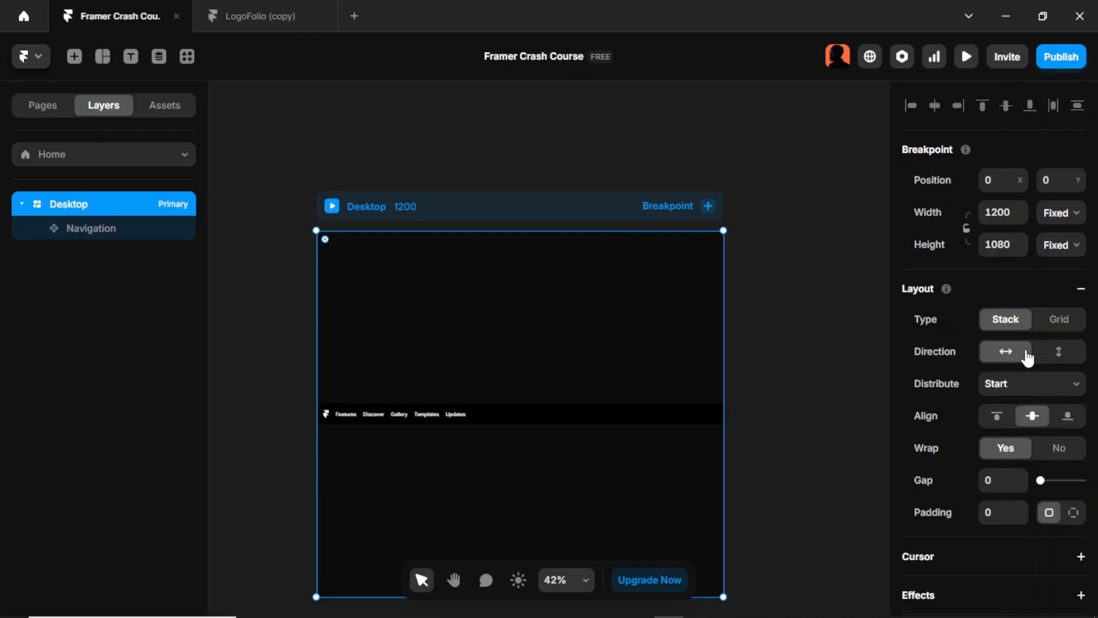
left_click(1058, 356)
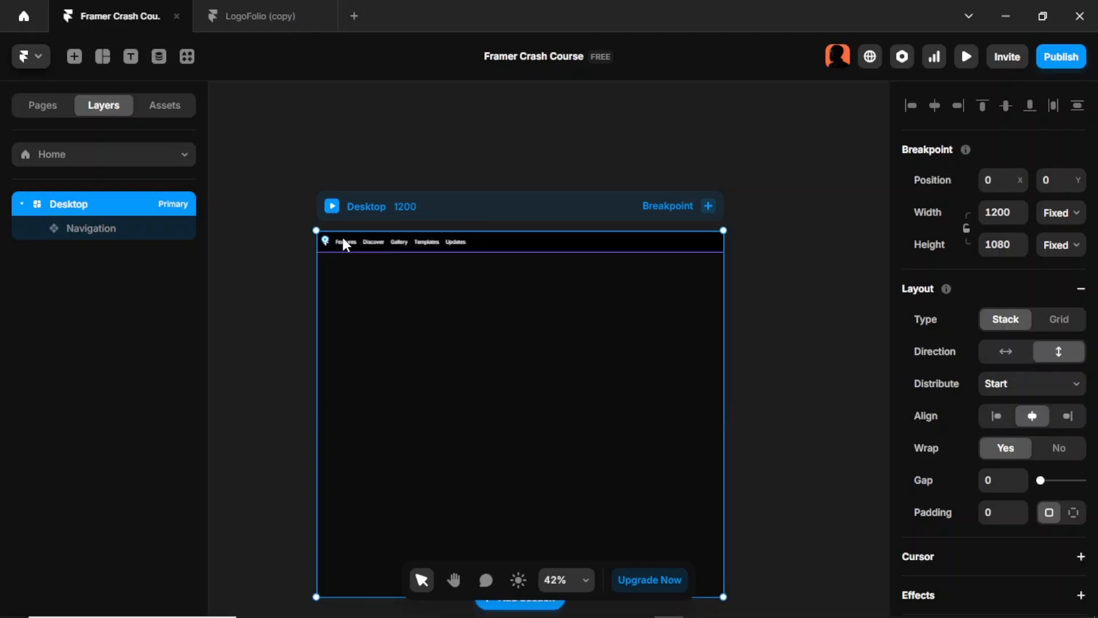
Step: Open the navigation bar's component for editing and examine the layout and style settings of its Desktop variant
left_click(635, 252)
double_click(630, 243)
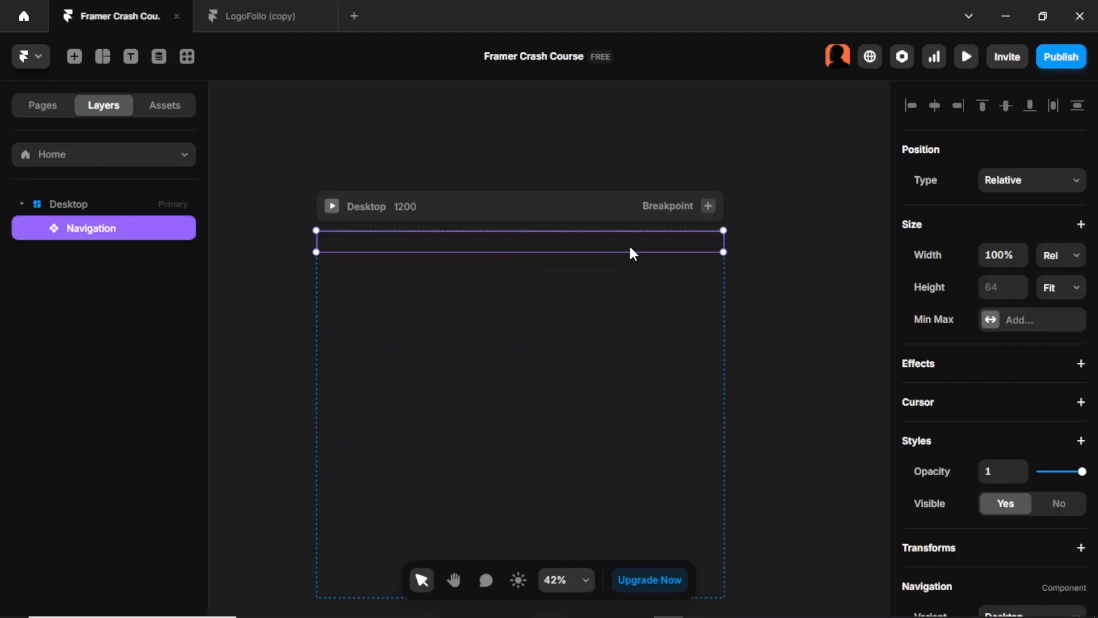
left_click(355, 346)
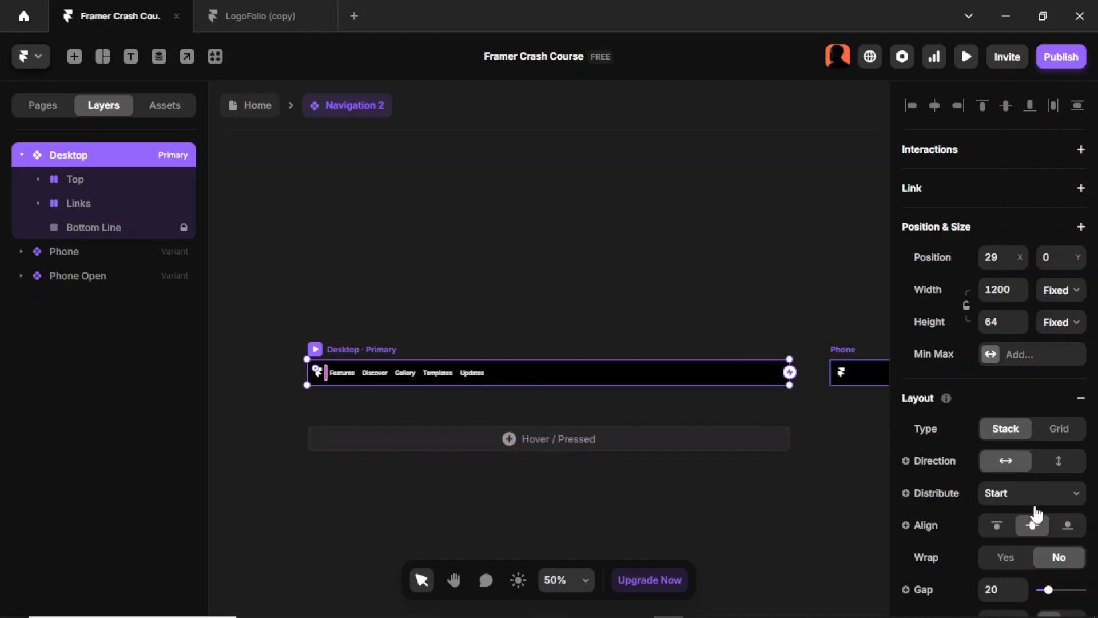
scroll(1049, 350, "down", 4)
scroll(1049, 350, "down", 2)
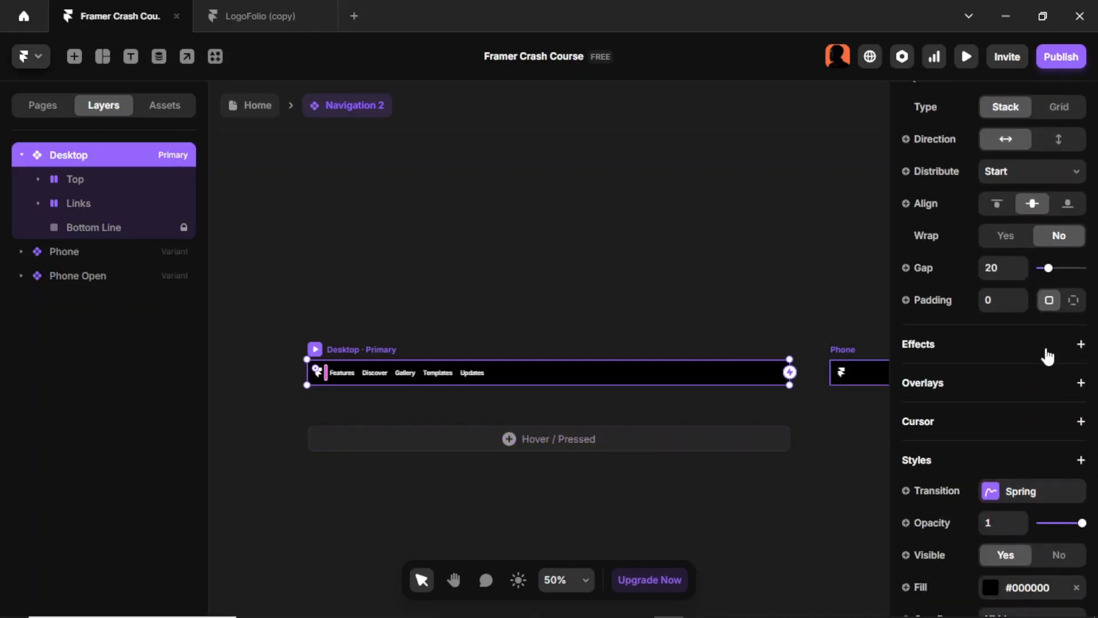
scroll(1045, 349, "up", 2)
scroll(1051, 320, "down", 4)
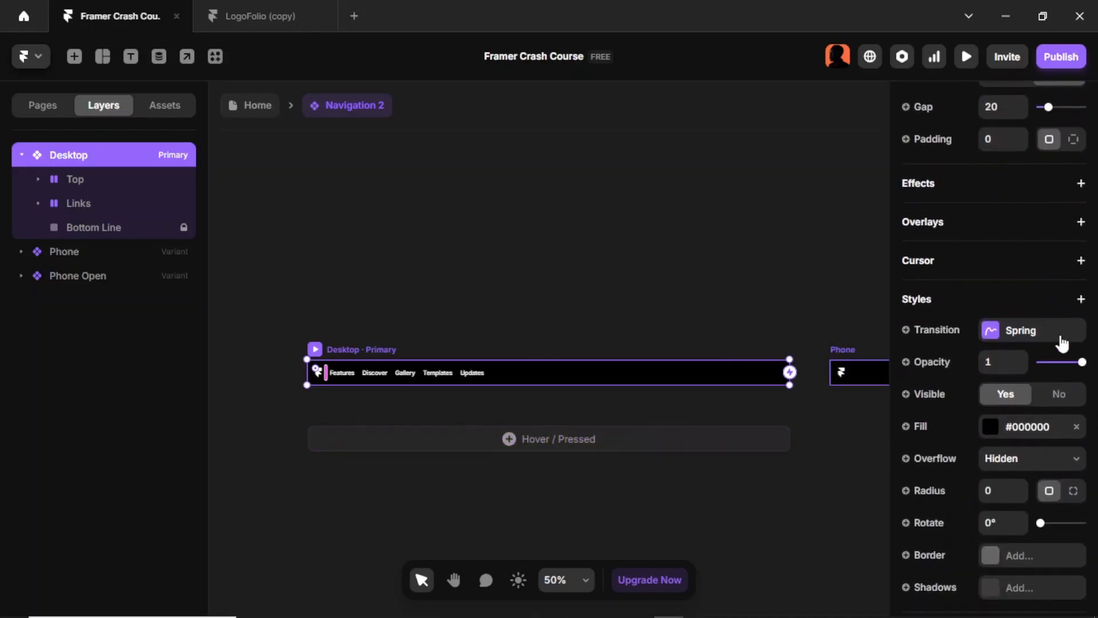
double_click(757, 511)
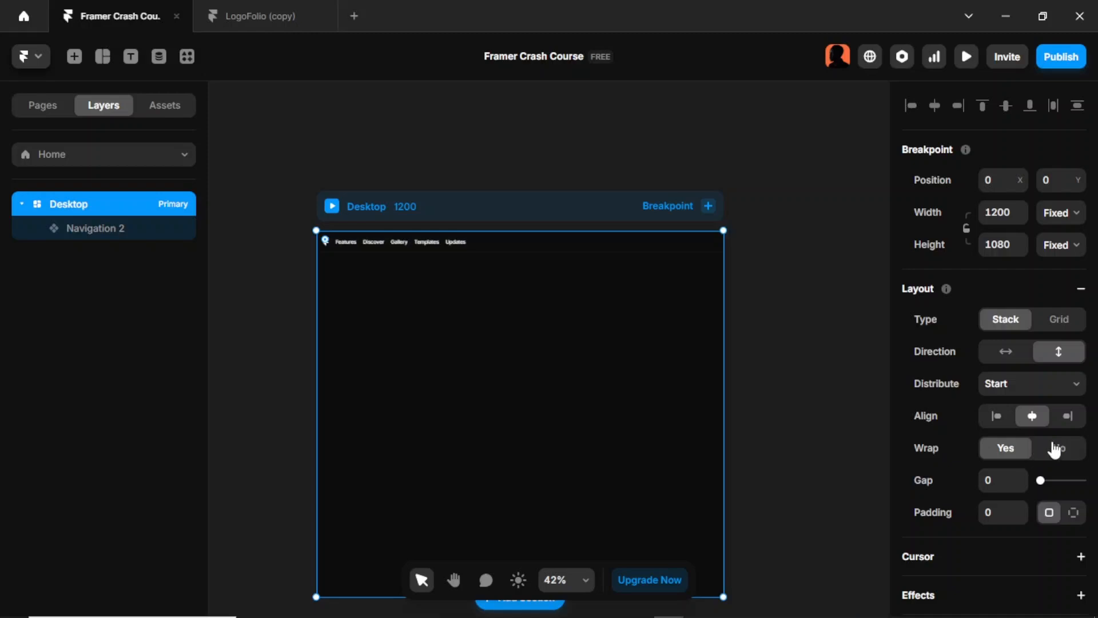
Step: Turn off wrapping for the Desktop frame and set its height to Fit Content
left_click(1059, 449)
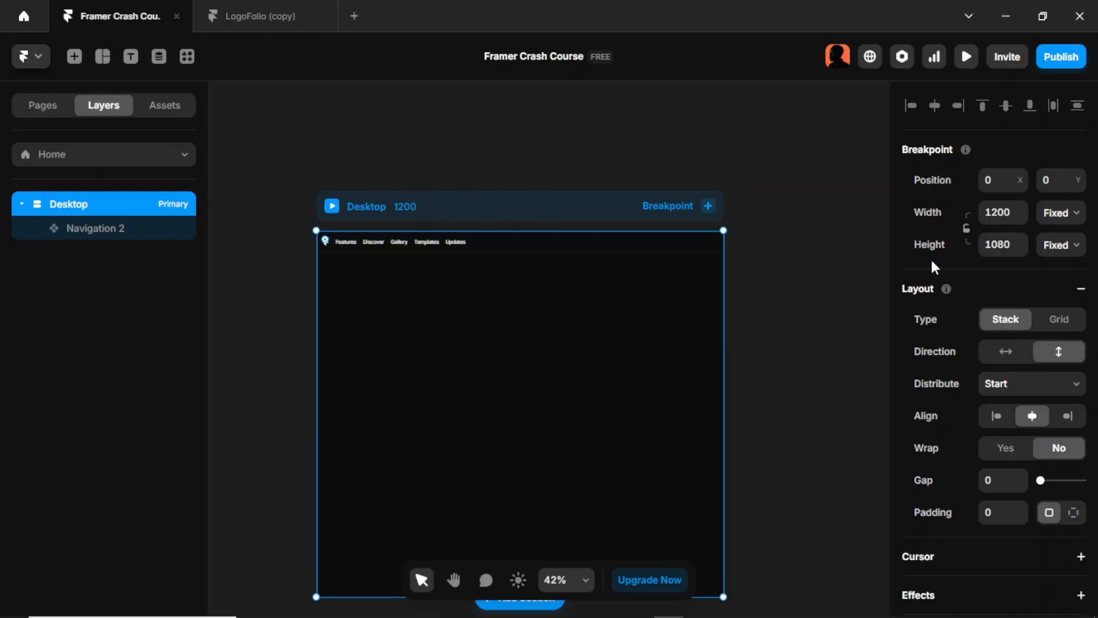
left_click(1056, 255)
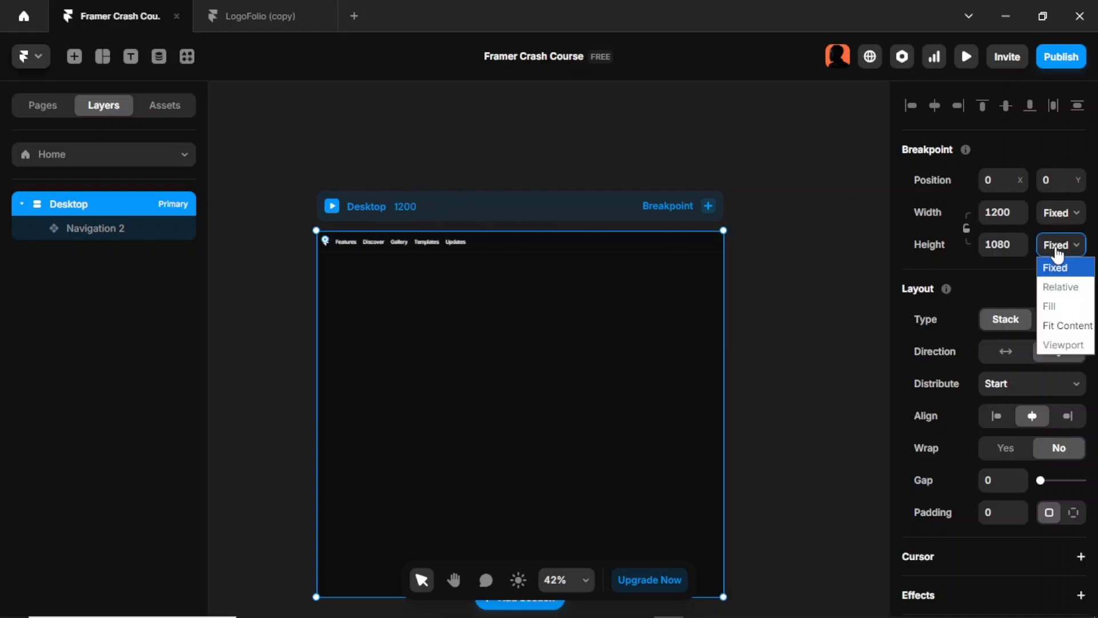
left_click(1075, 324)
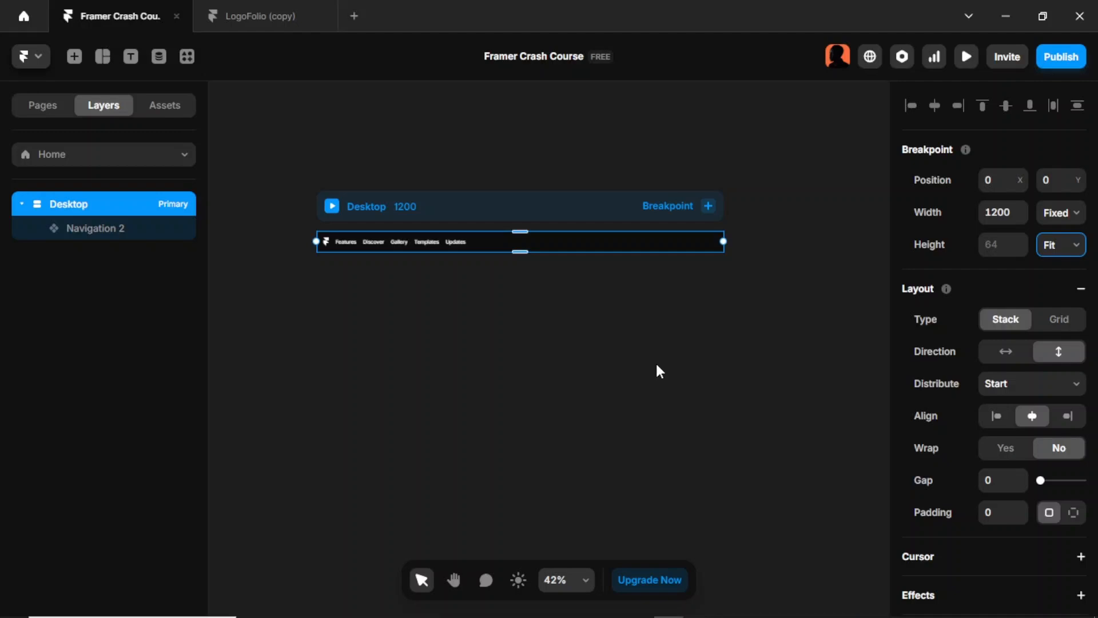
left_click(656, 363)
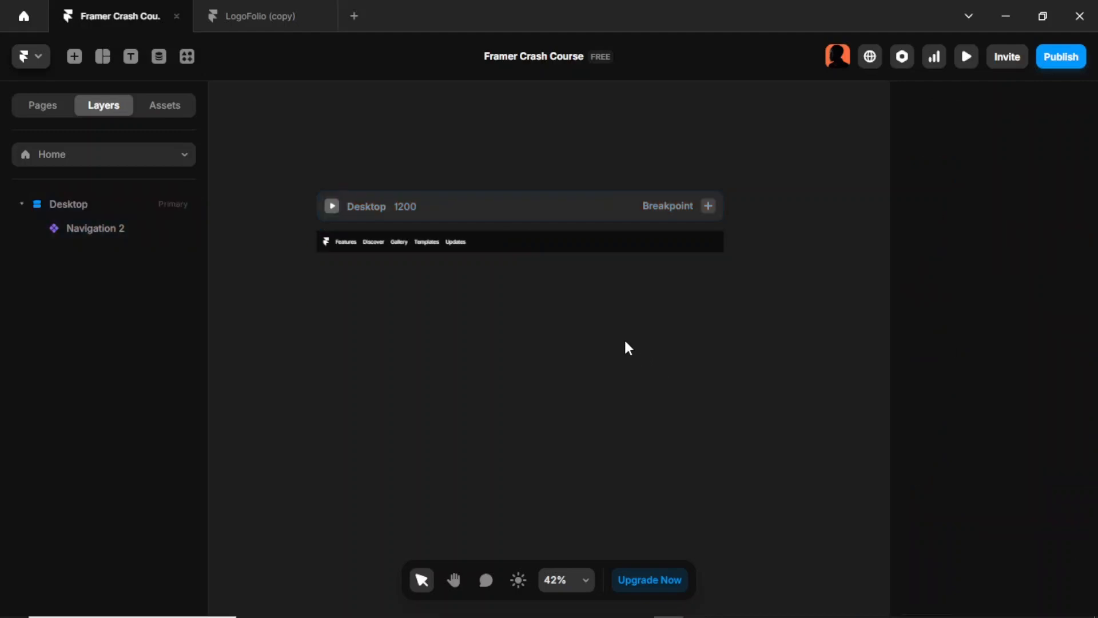
left_click(503, 208)
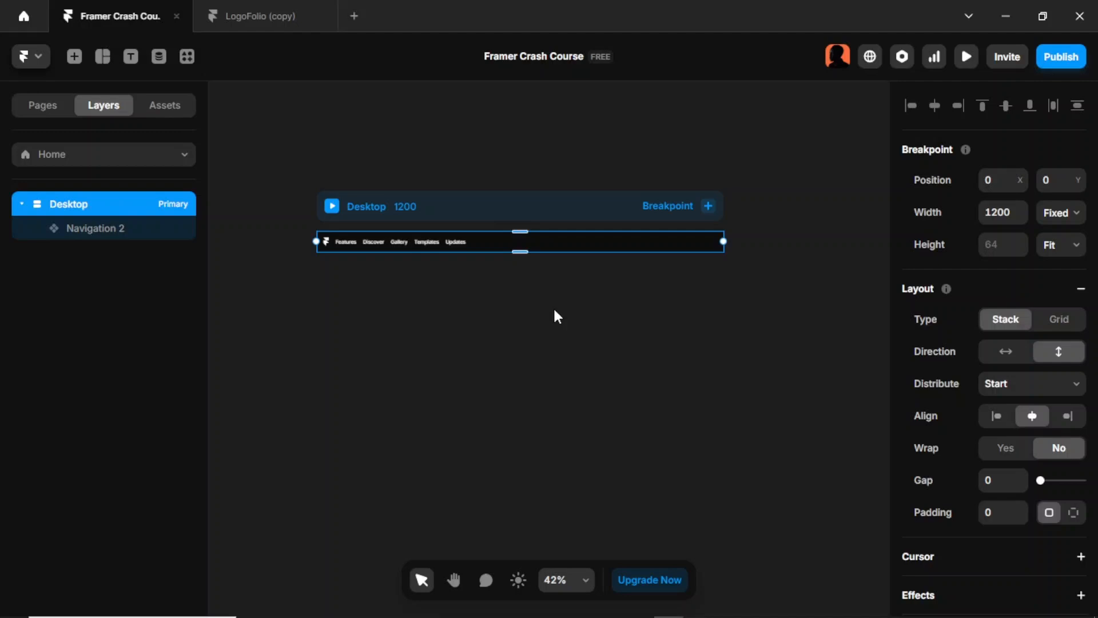
Step: Copy the hero headline "Elevate your brand with a timeless minimal logo." from the LogoFolio (copy) project
left_click(247, 16)
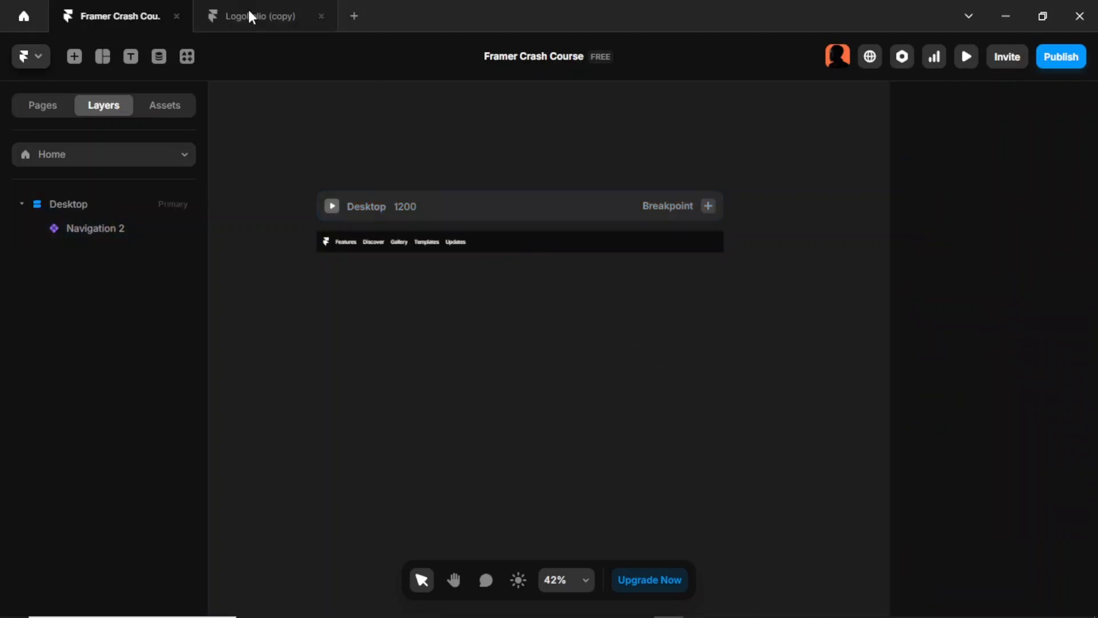
left_click(420, 257)
double_click(425, 267)
key("ctrl+c")
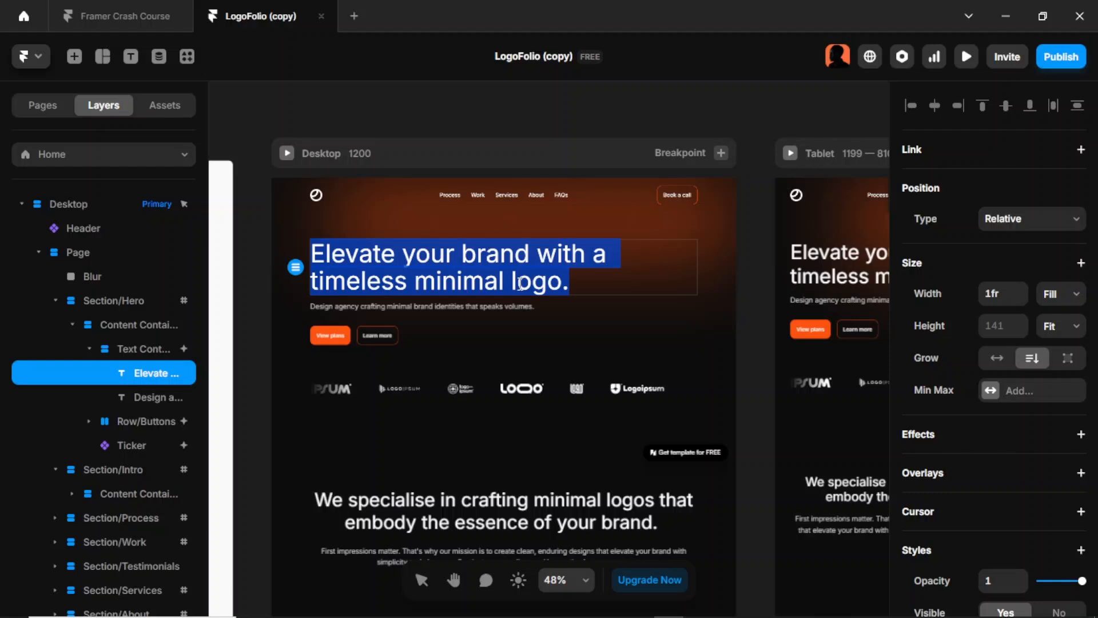
Step: Paste the copied headline as a new text in the Framer Crash Course project and place it below the Desktop frame
left_click(103, 25)
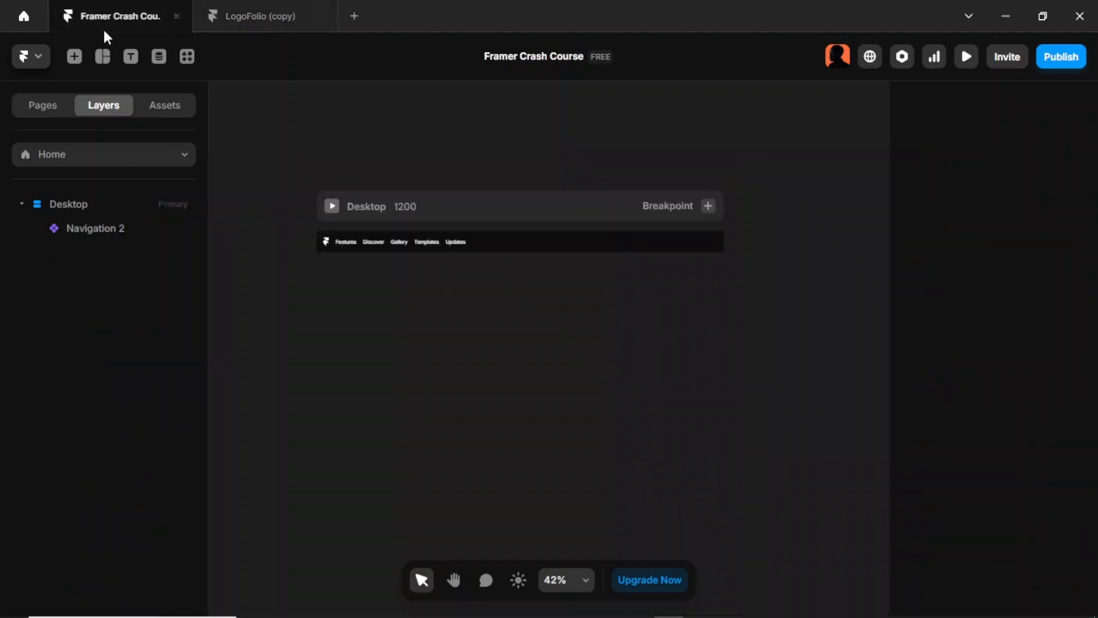
key("t")
left_click(391, 304)
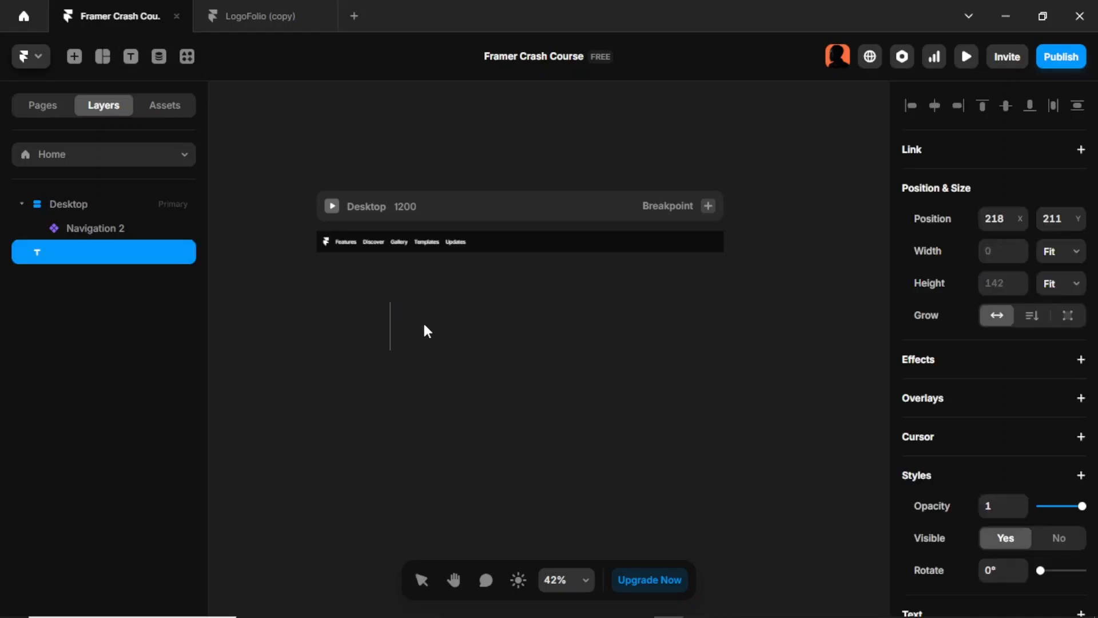
key("ctrl+v")
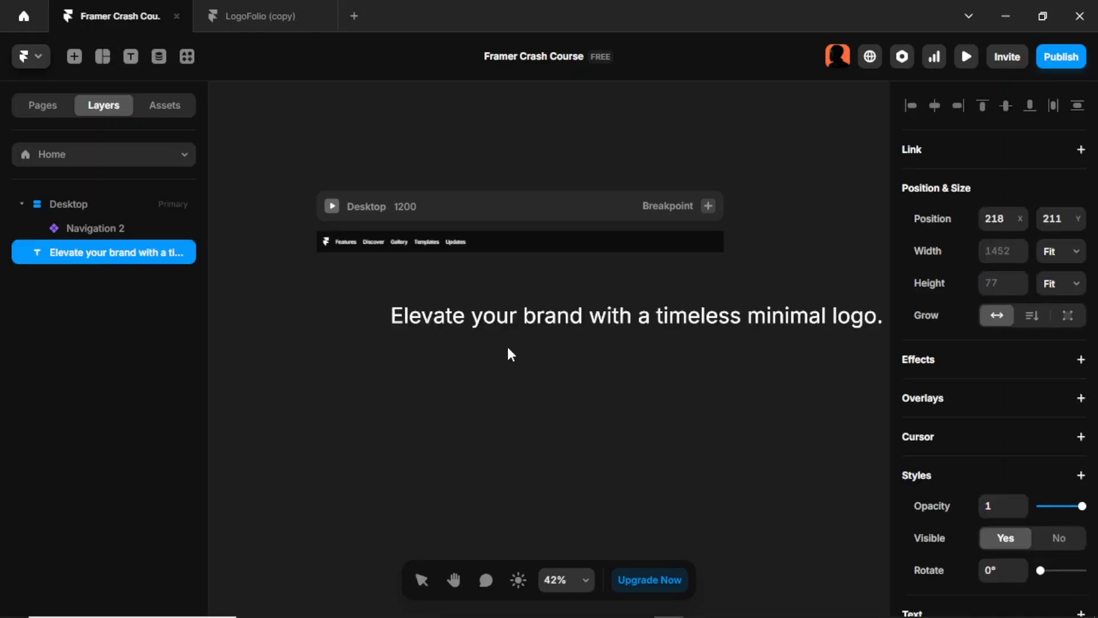
key("Escape")
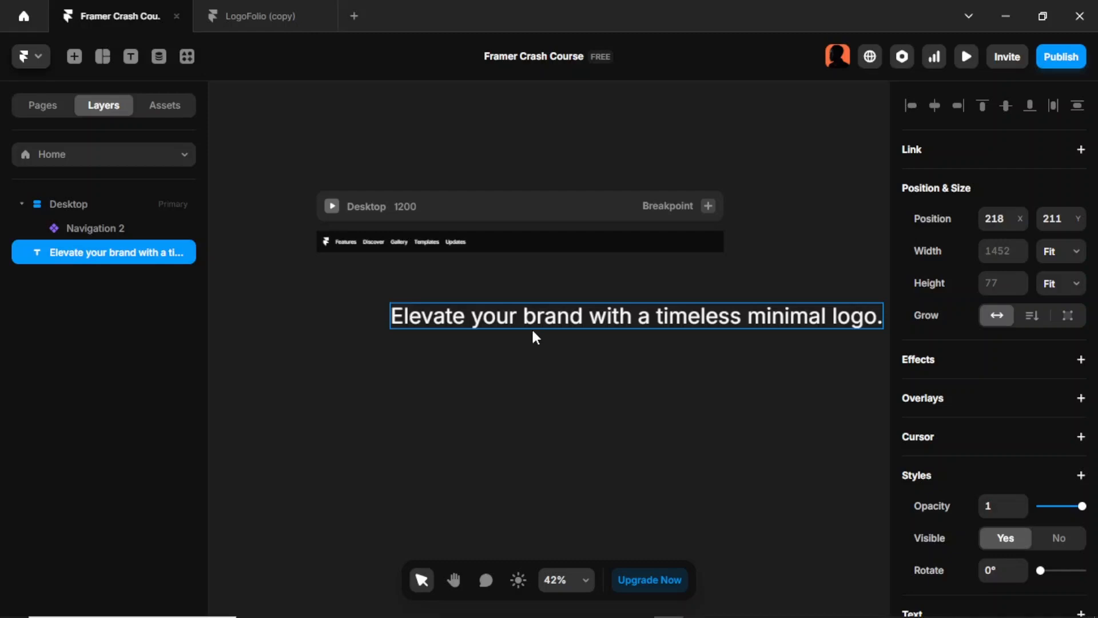
left_click_drag(492, 320, 424, 318)
Step: Copy the hero description "Design agency crafting minimal brand identities that speaks volumes." from the LogoFolio (copy) project
left_click(260, 14)
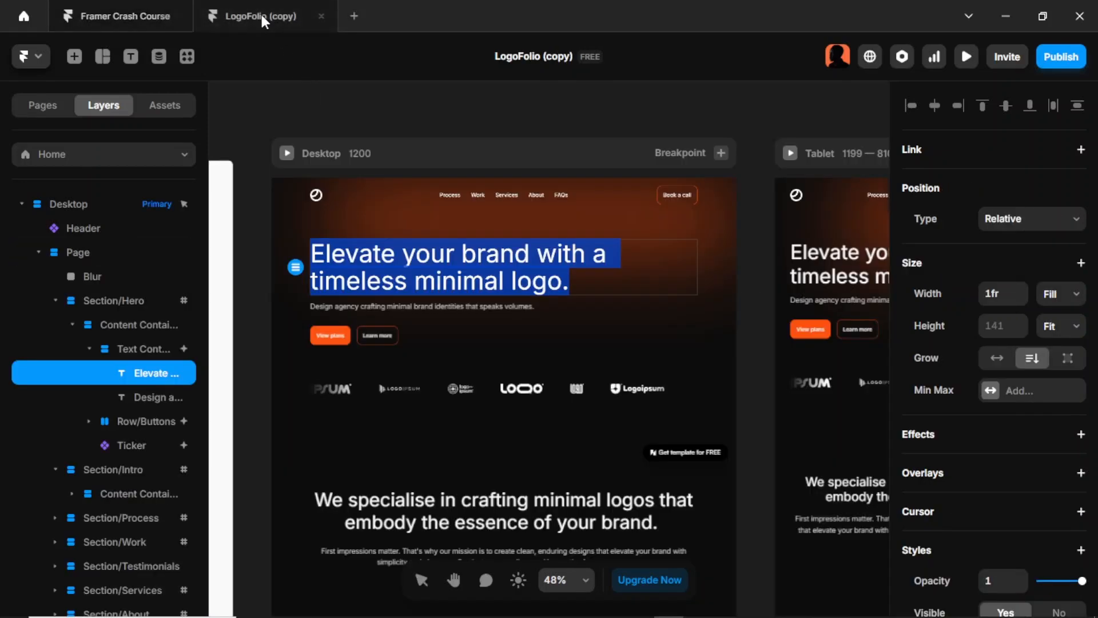
left_click(385, 304)
double_click(387, 306)
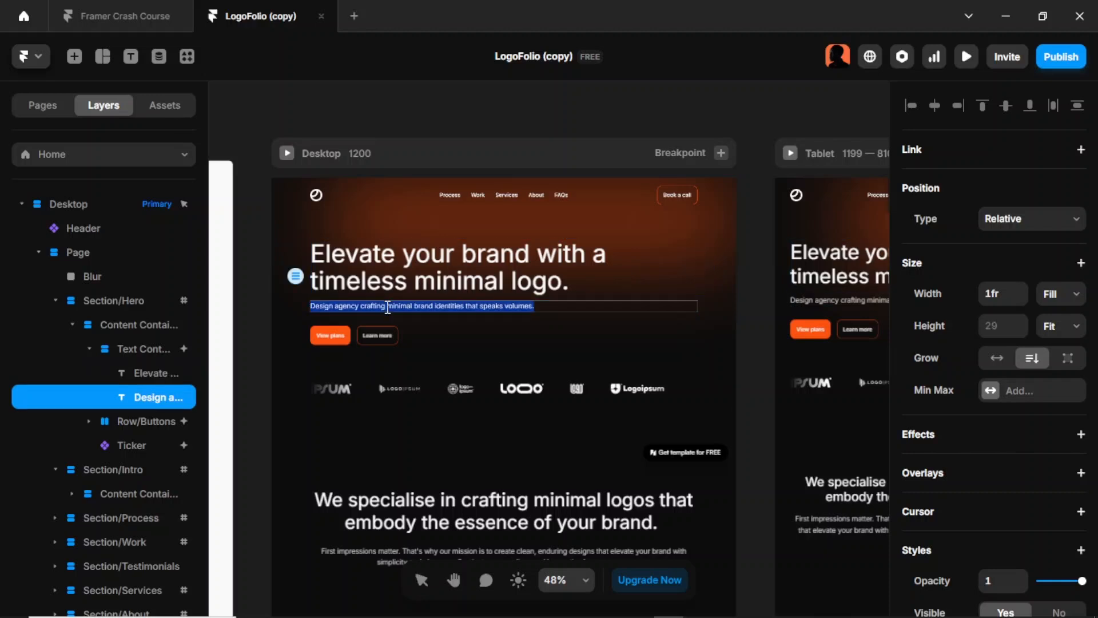
Step: Duplicate the headline text in the Framer Crash Course project and move the copy below the original to about X 587, Y 391
left_click(117, 12)
left_click(424, 340)
left_click(424, 315)
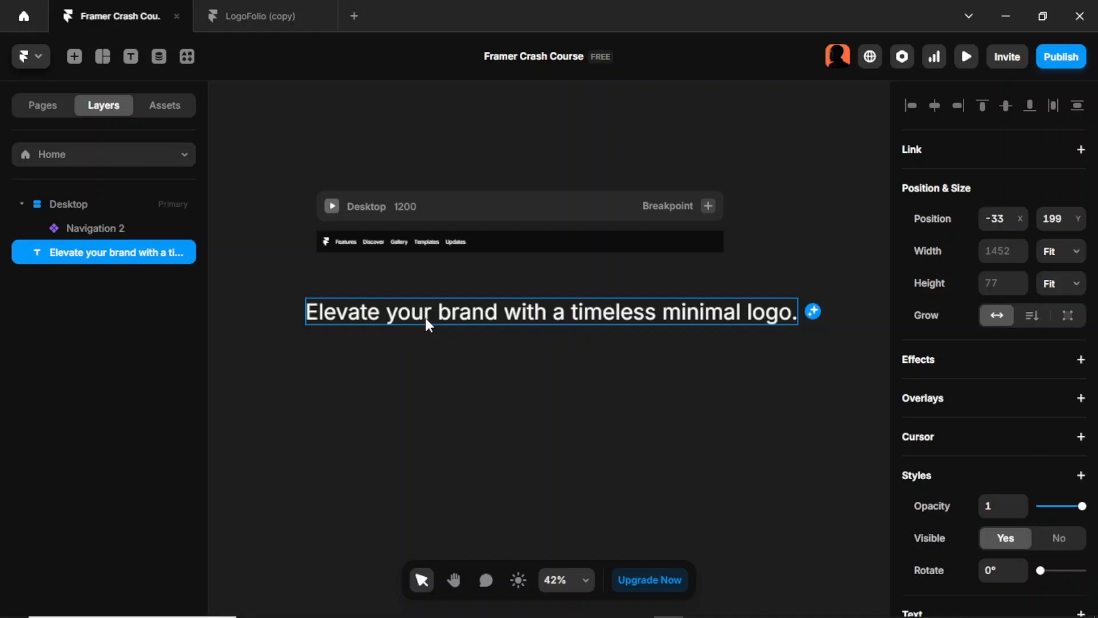
key("ctrl+d")
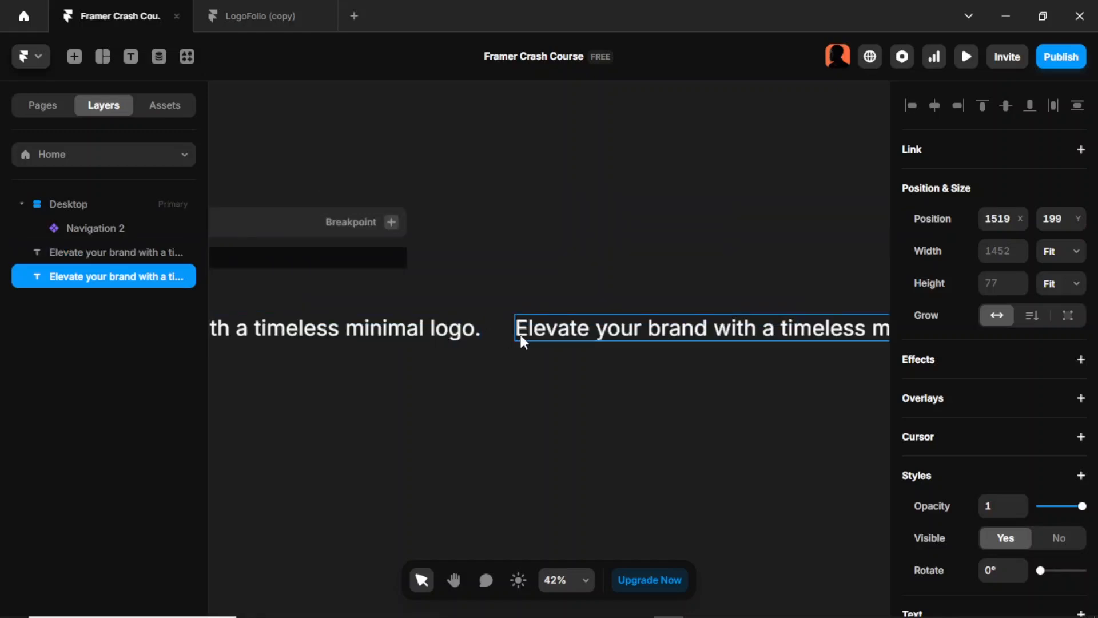
left_click_drag(562, 336, 246, 394)
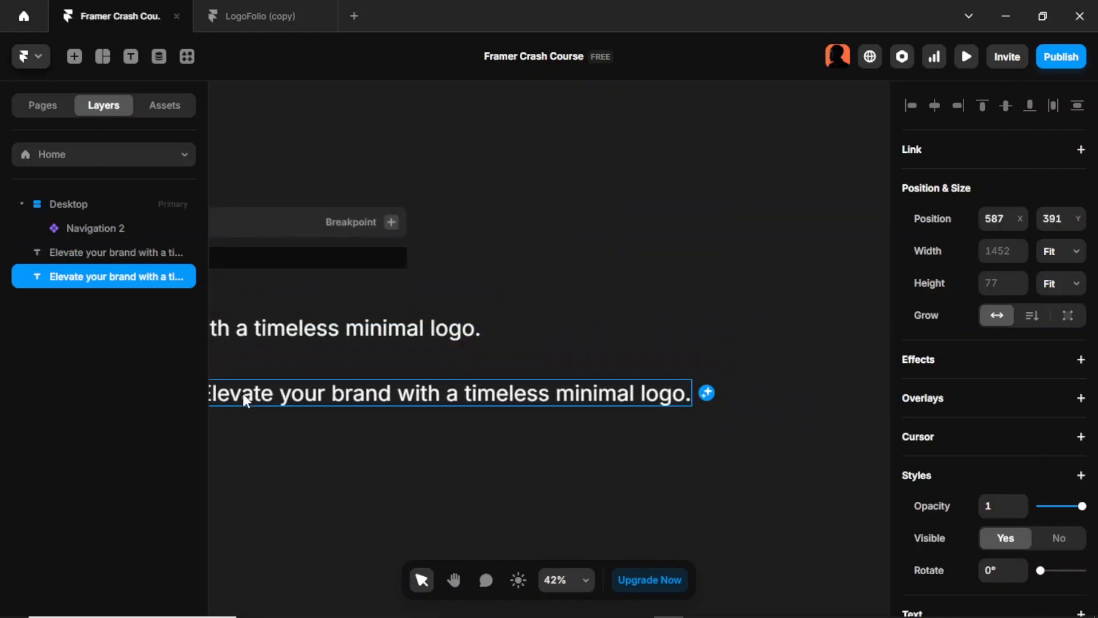
Step: Move the duplicated headline to about X -60, Y 386 and replace its text with "Design agency crafting minimal brand identities that speaks volumes."
scroll(245, 395, "left", 3)
scroll(343, 401, "left", 3)
left_click_drag(629, 395, 411, 398)
double_click(432, 400)
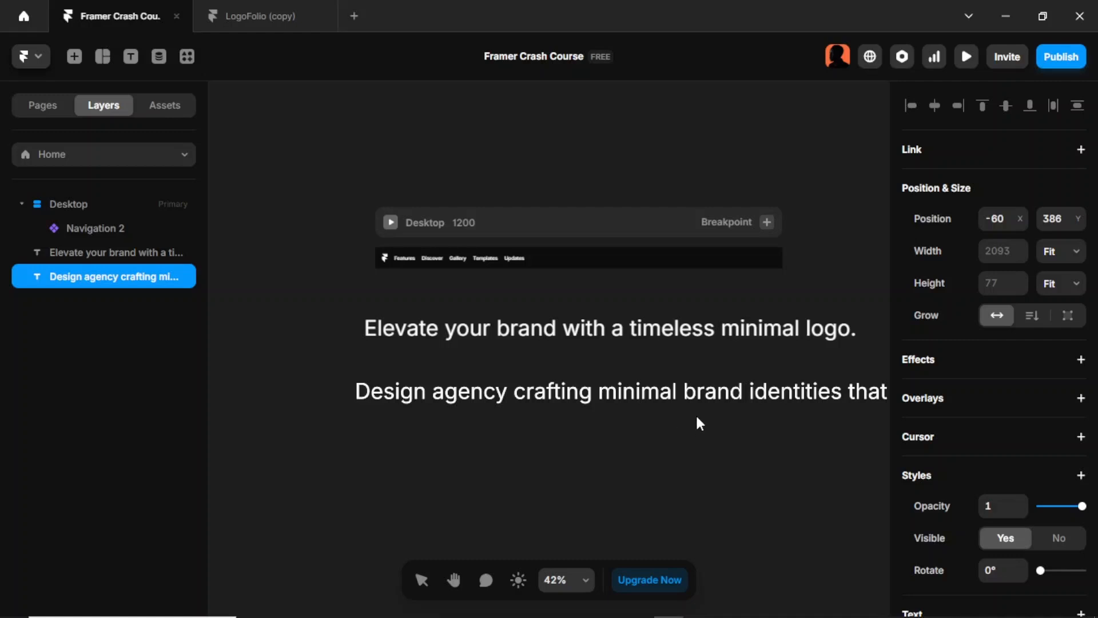
Step: Check which text style is applied to the headline
left_click(643, 330)
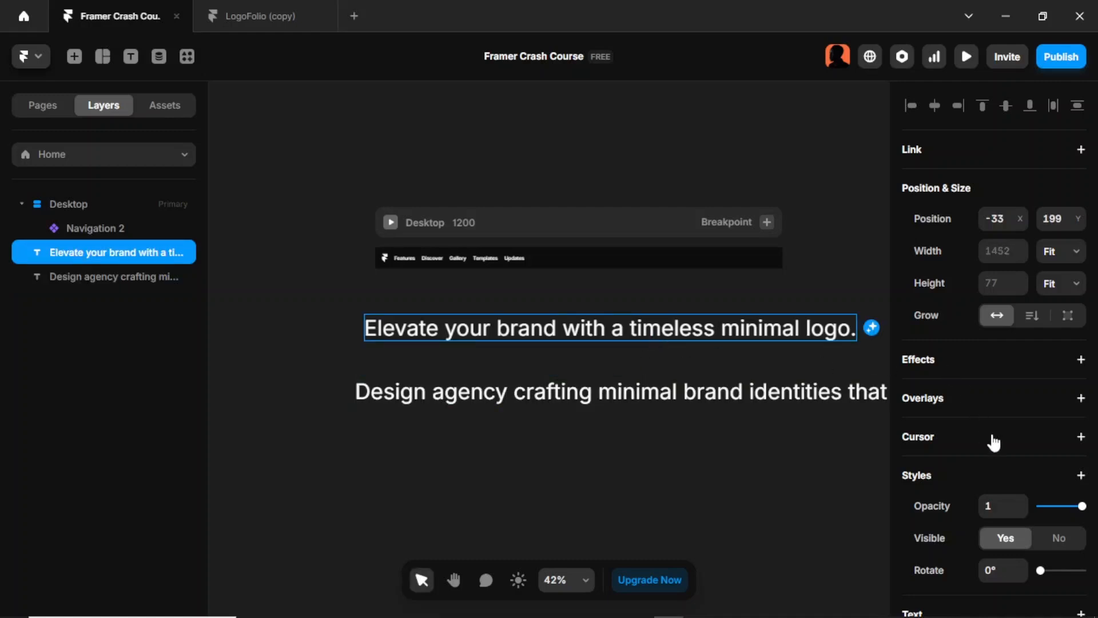
scroll(994, 443, "down", 5)
left_click(994, 334)
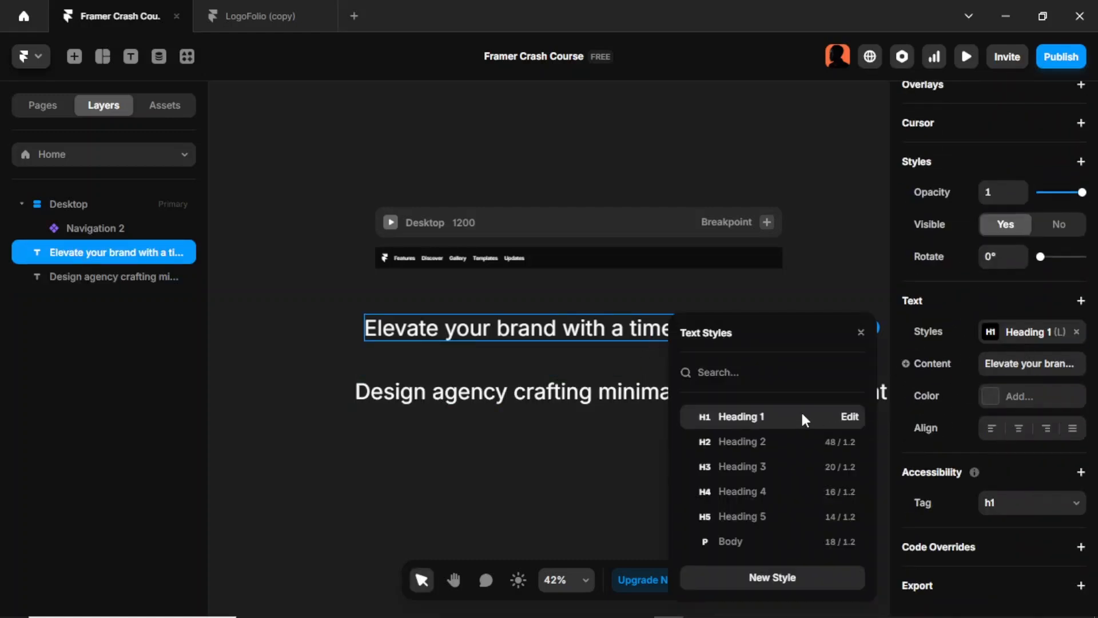
left_click(492, 452)
Step: Apply the Body text style to the description and place it closer beneath the headline, aligned with its left edge
left_click(530, 397)
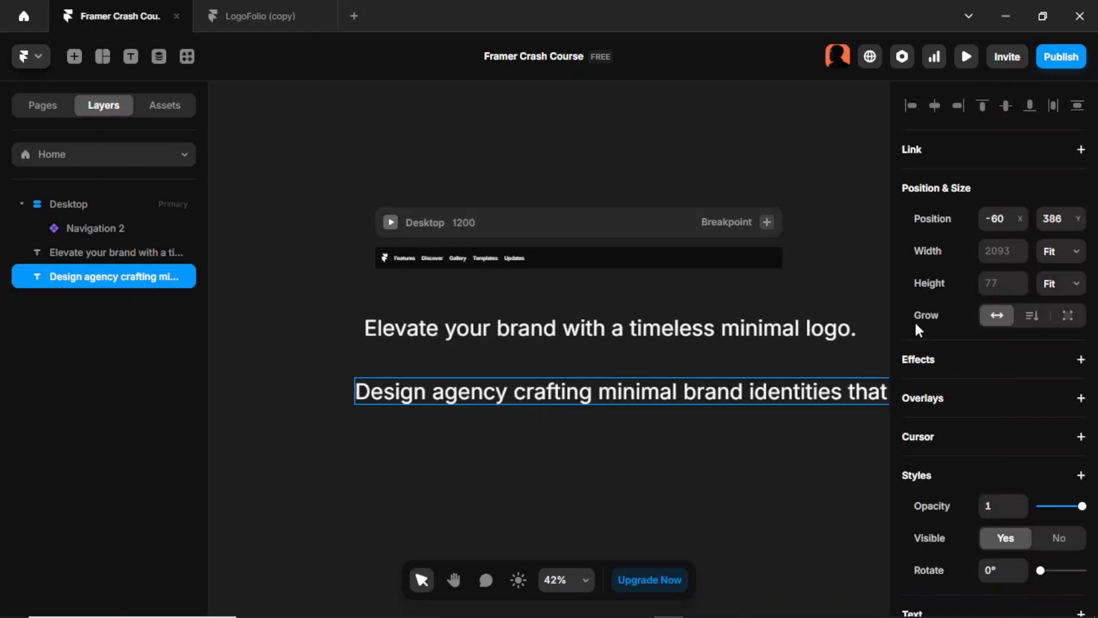
scroll(1022, 377, "down", 5)
left_click(1013, 342)
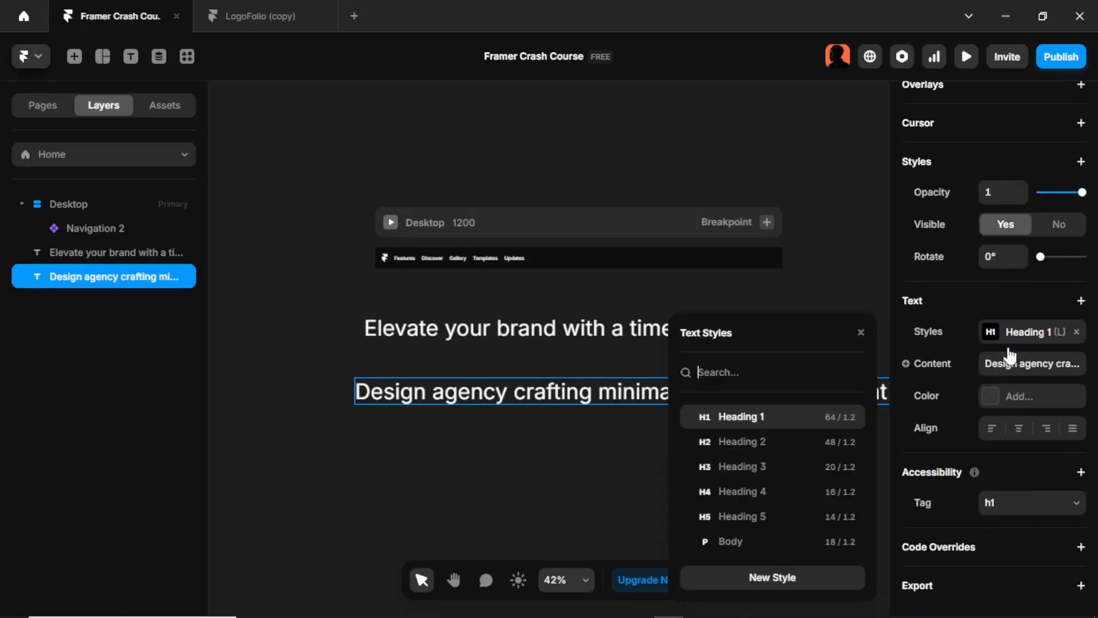
left_click(769, 546)
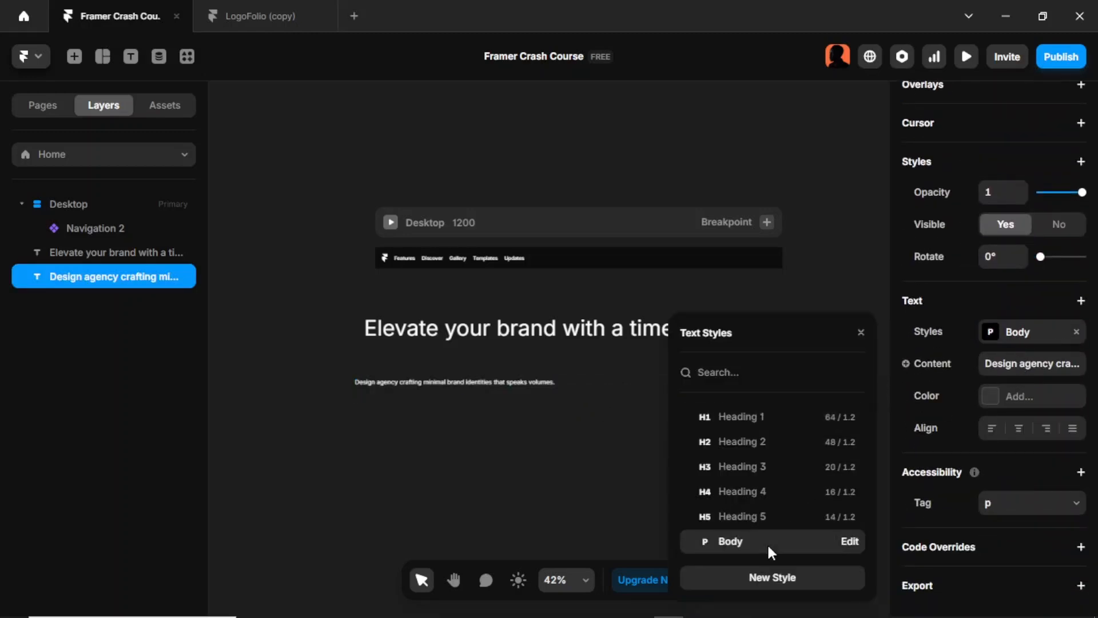
left_click(583, 488)
Step: Wrap the headline and description together in a vertical stack
left_click(163, 255)
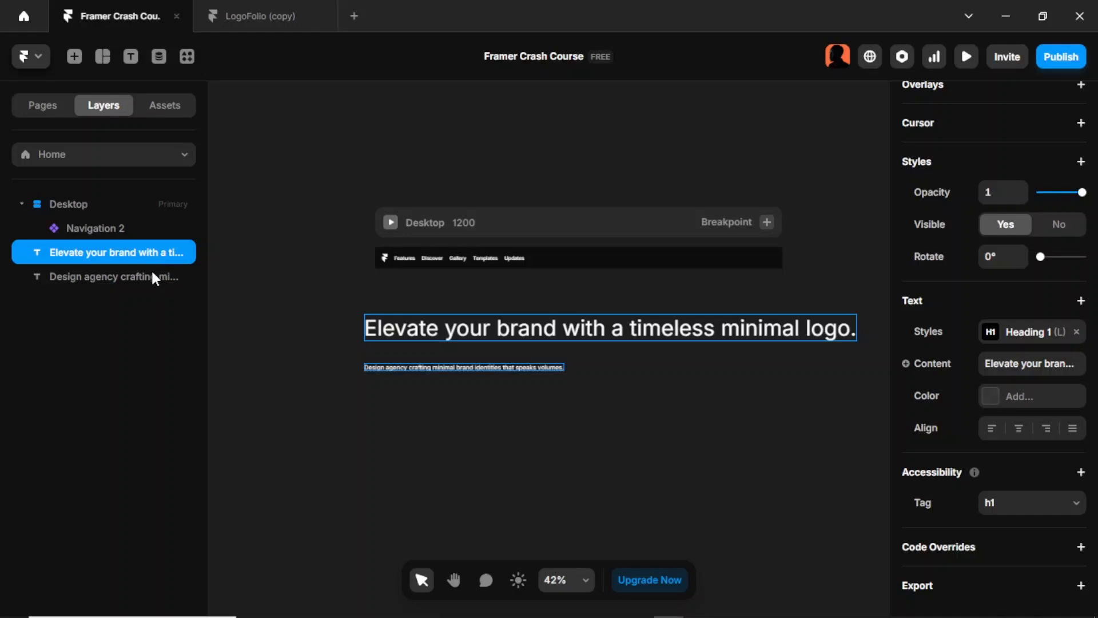
left_click(149, 277, "shift")
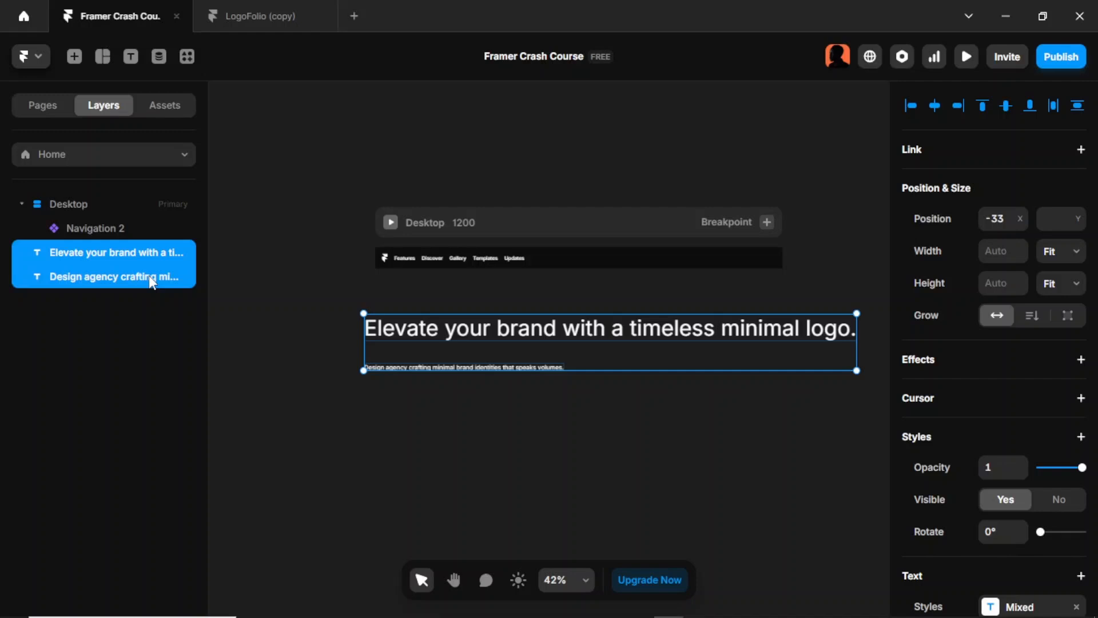
key("shift+a")
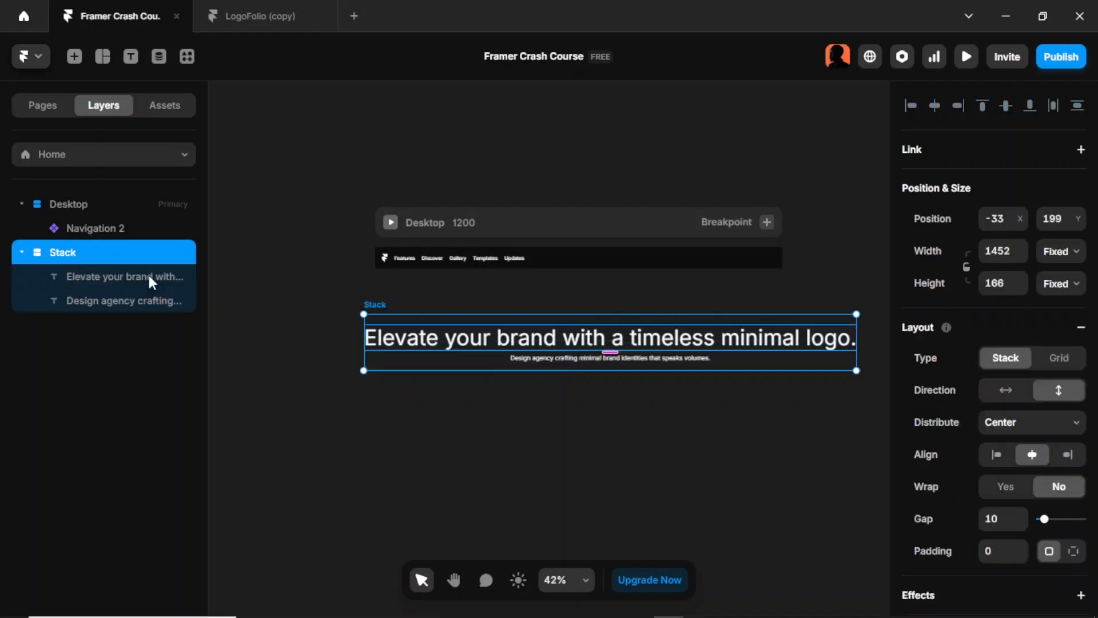
left_click(623, 505)
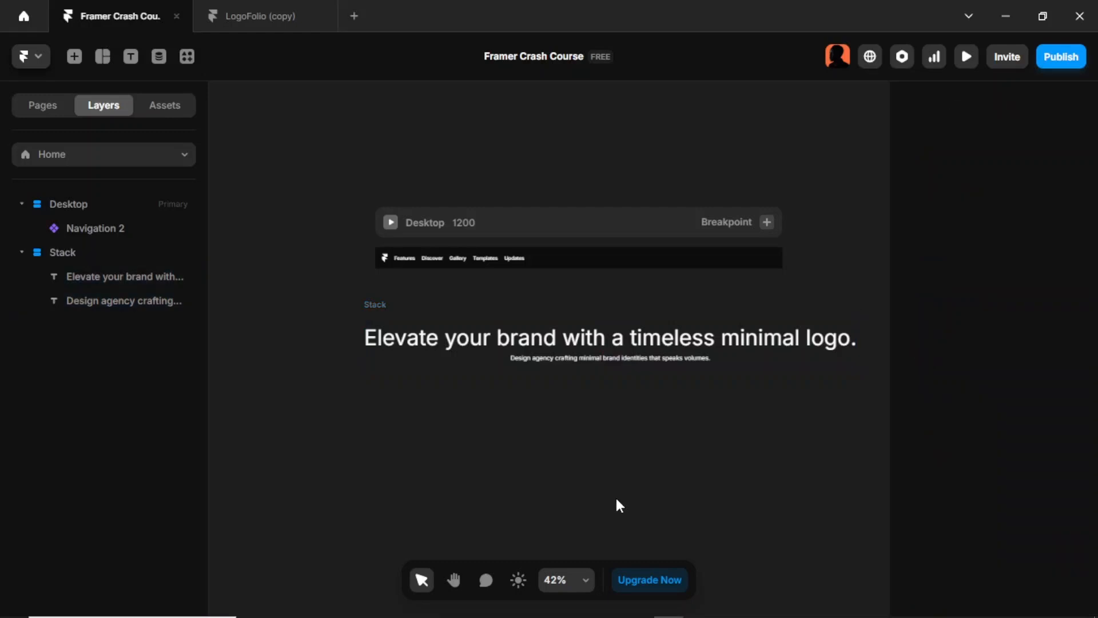
Step: Set the stack's height to Fit Content, align its contents left and set the gap to 16
left_click(375, 303)
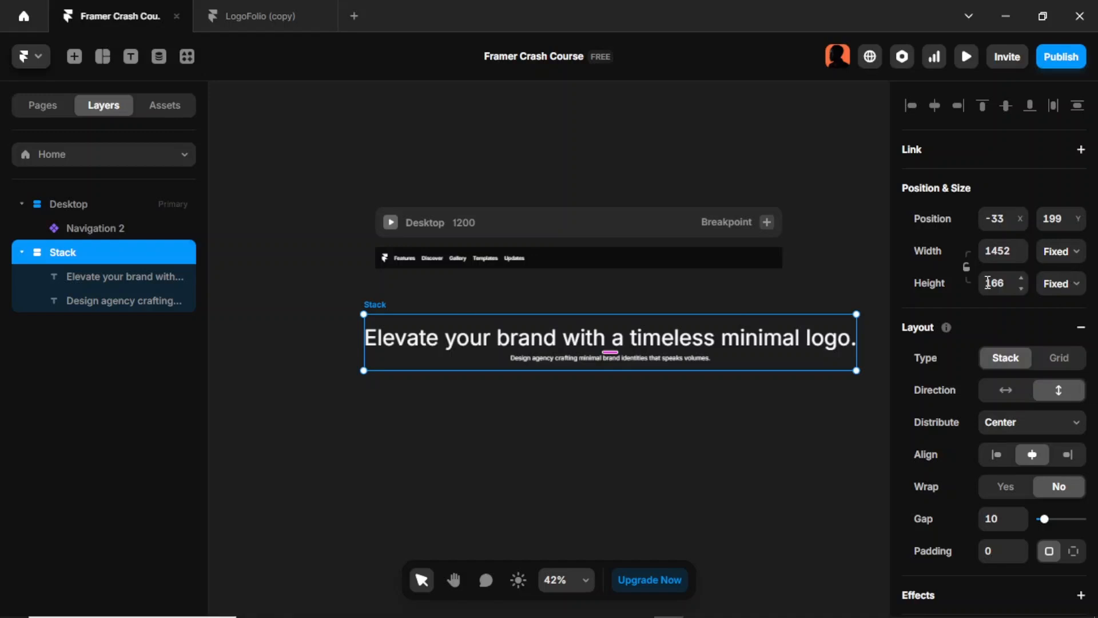
left_click(1065, 284)
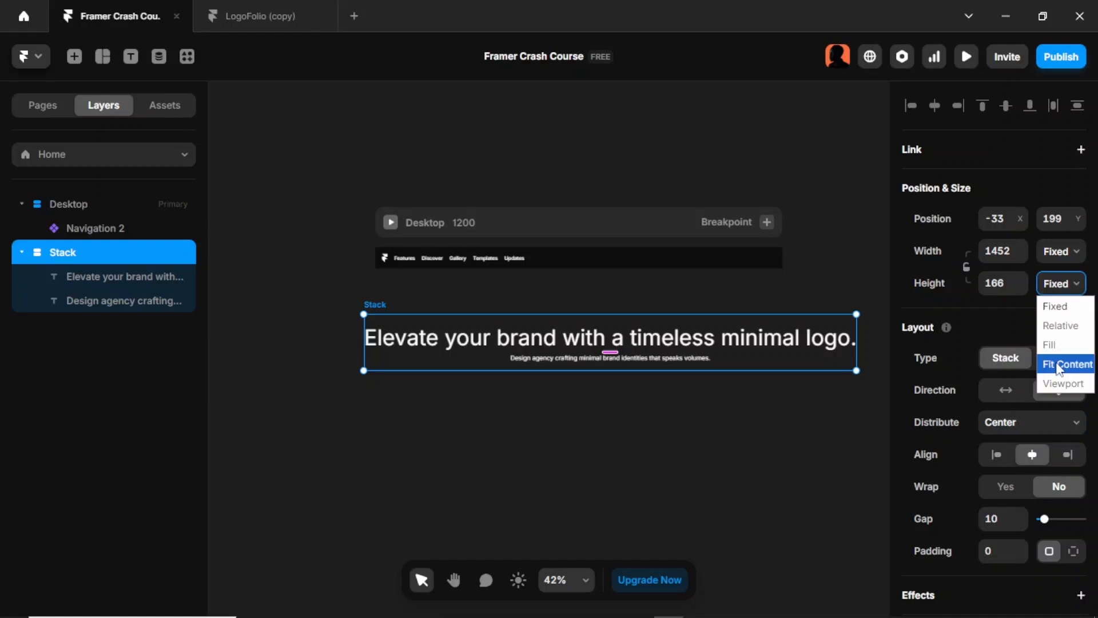
left_click(1065, 361)
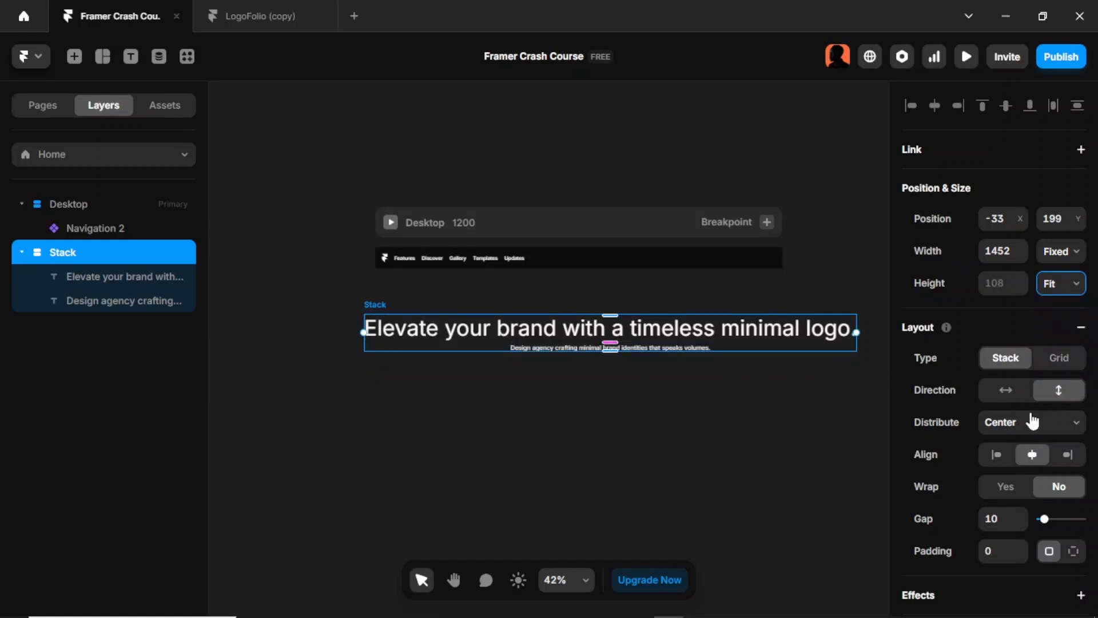
left_click(997, 455)
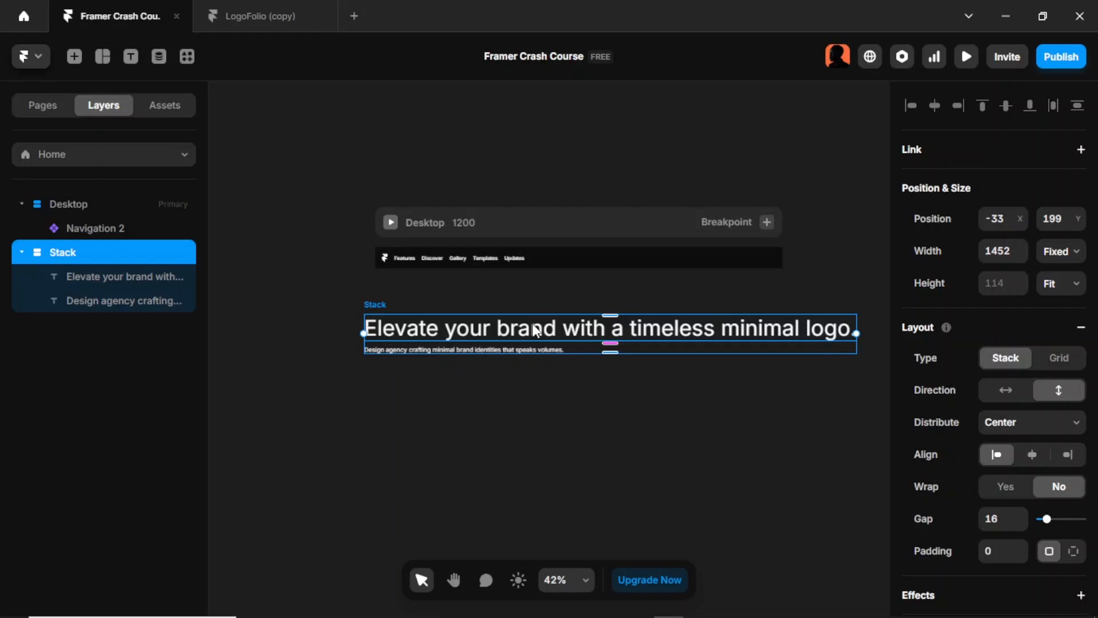
Step: Set the headline's width to Fill inside the stack
left_click(536, 330)
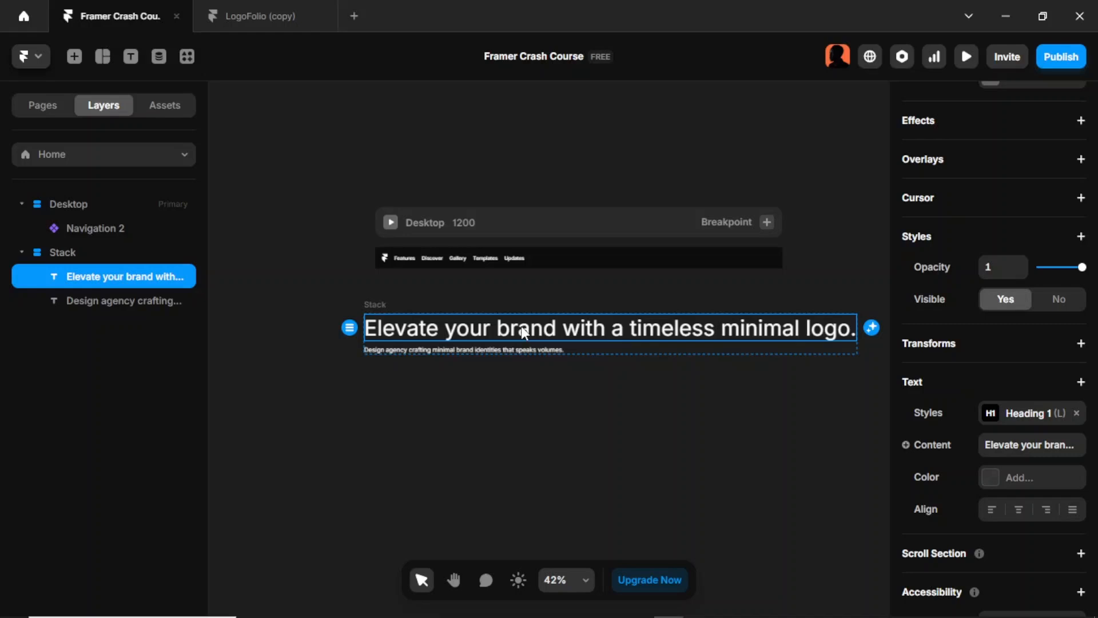
scroll(974, 297, "up", 5)
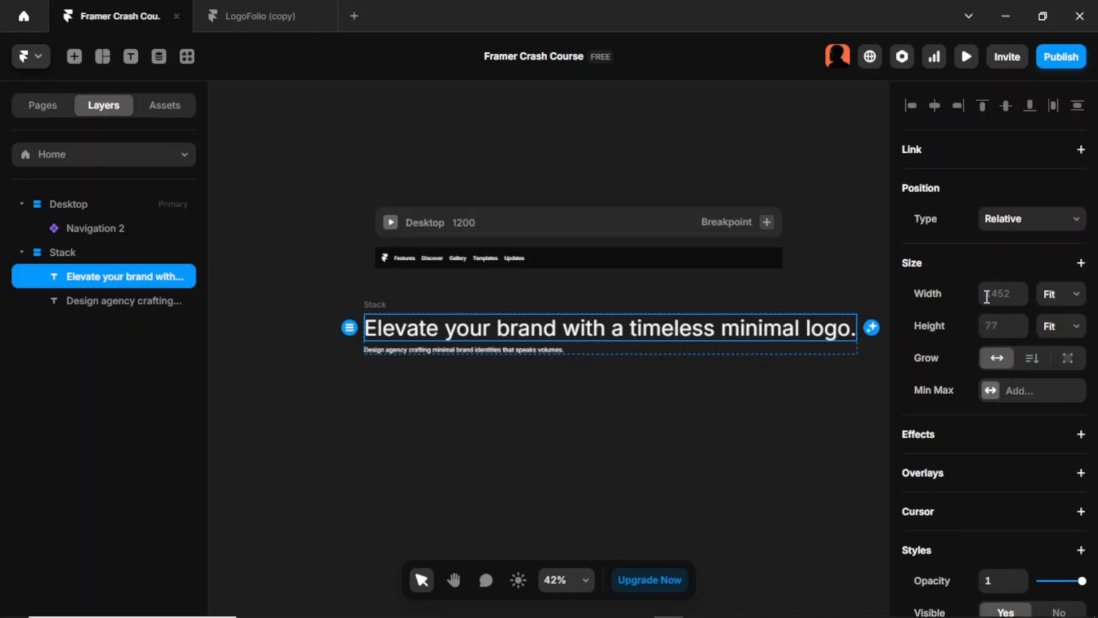
left_click(1067, 295)
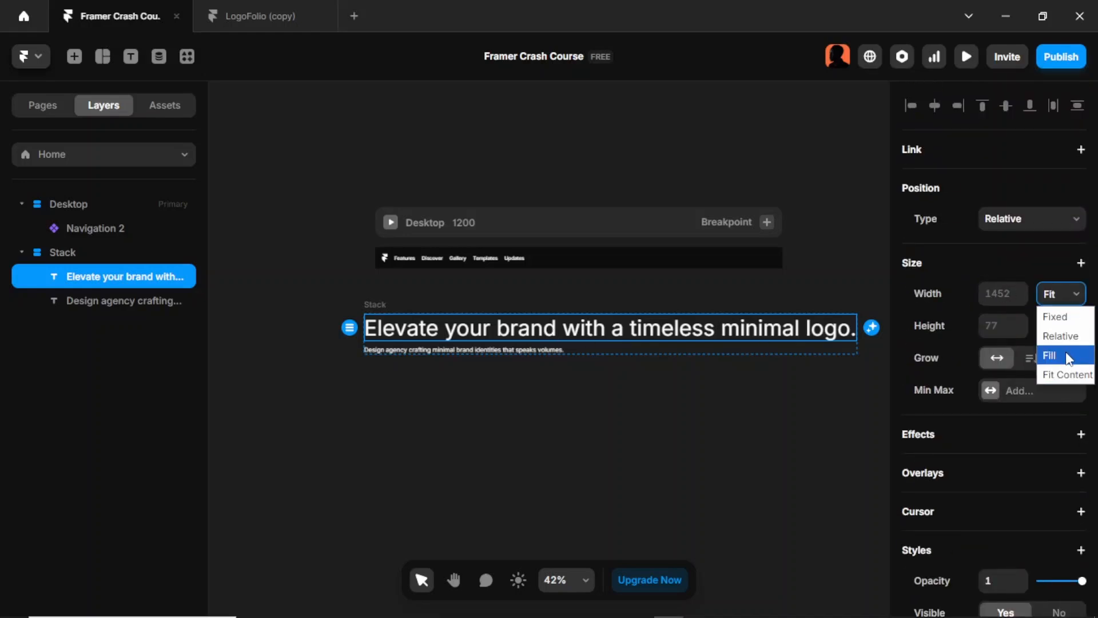
left_click(1063, 355)
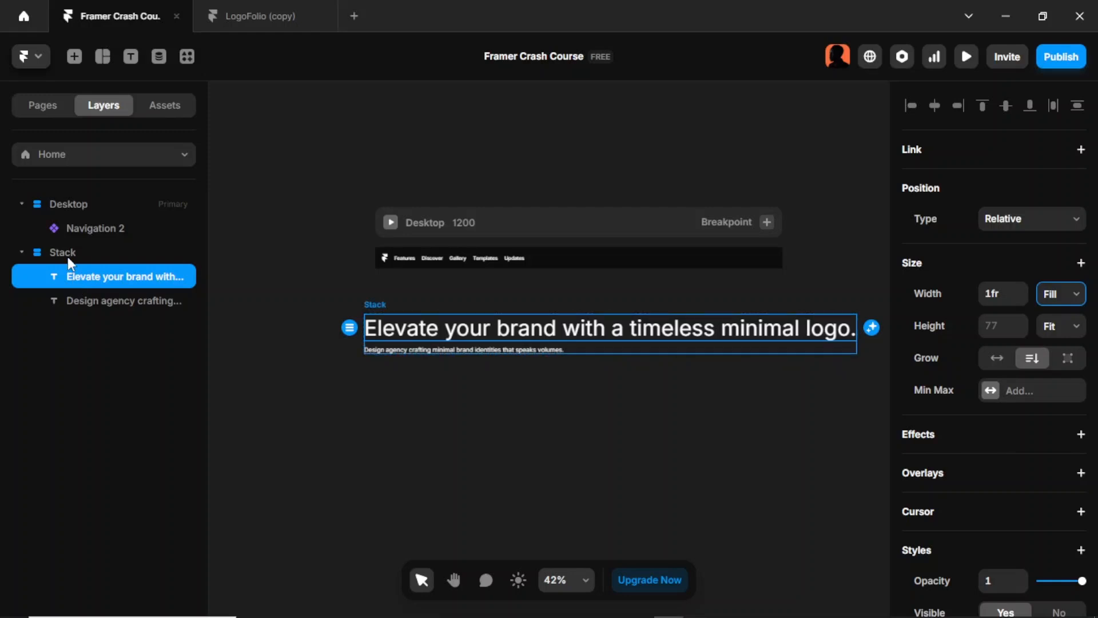
Step: Set the description's width to Fill inside the stack
left_click(496, 349)
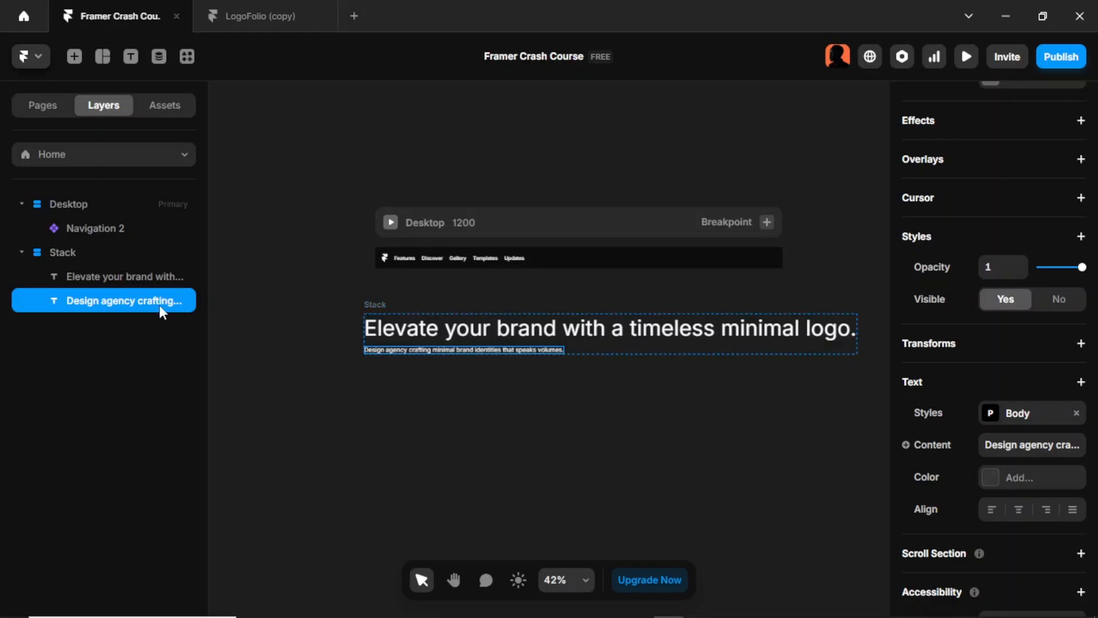
scroll(1080, 441, "up", 5)
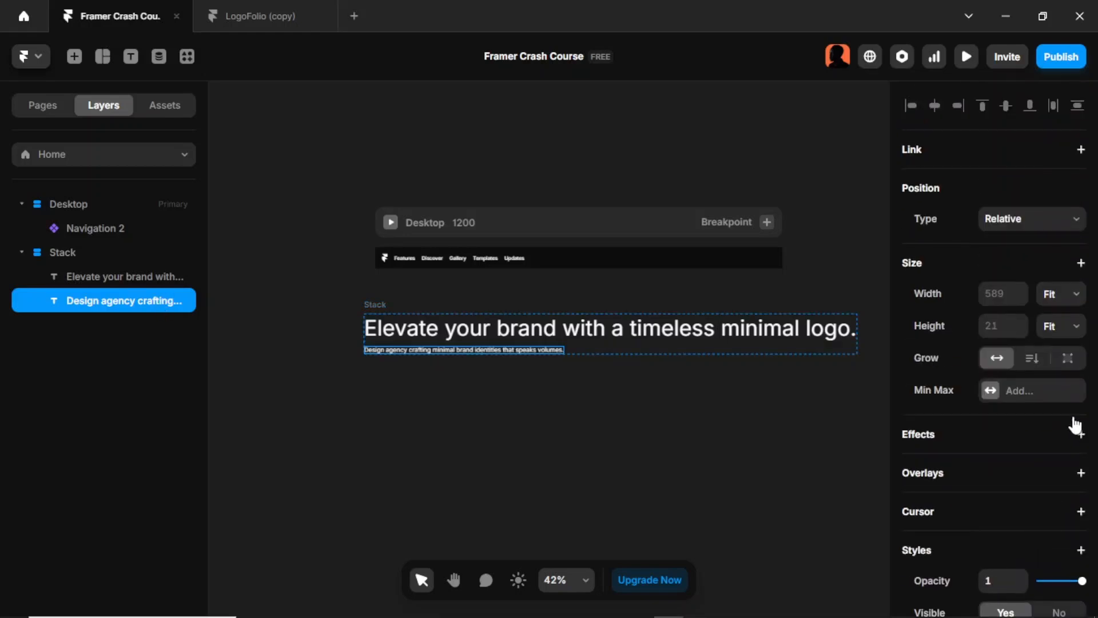
left_click(1055, 301)
left_click(1052, 355)
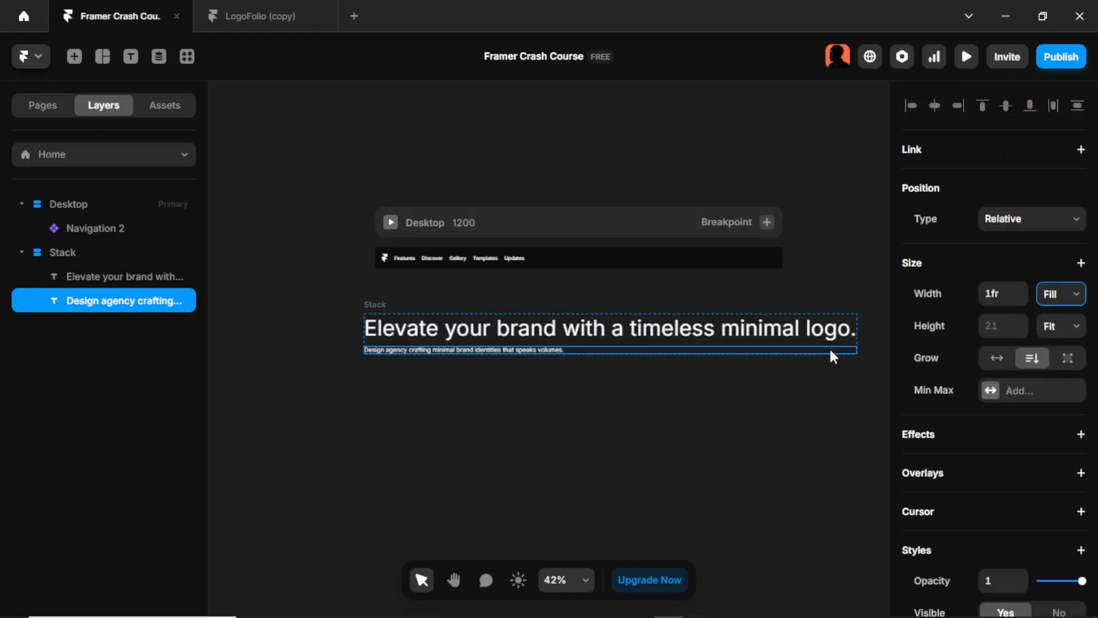
Step: Review the width and height sizing of the headline and the description
left_click(652, 326)
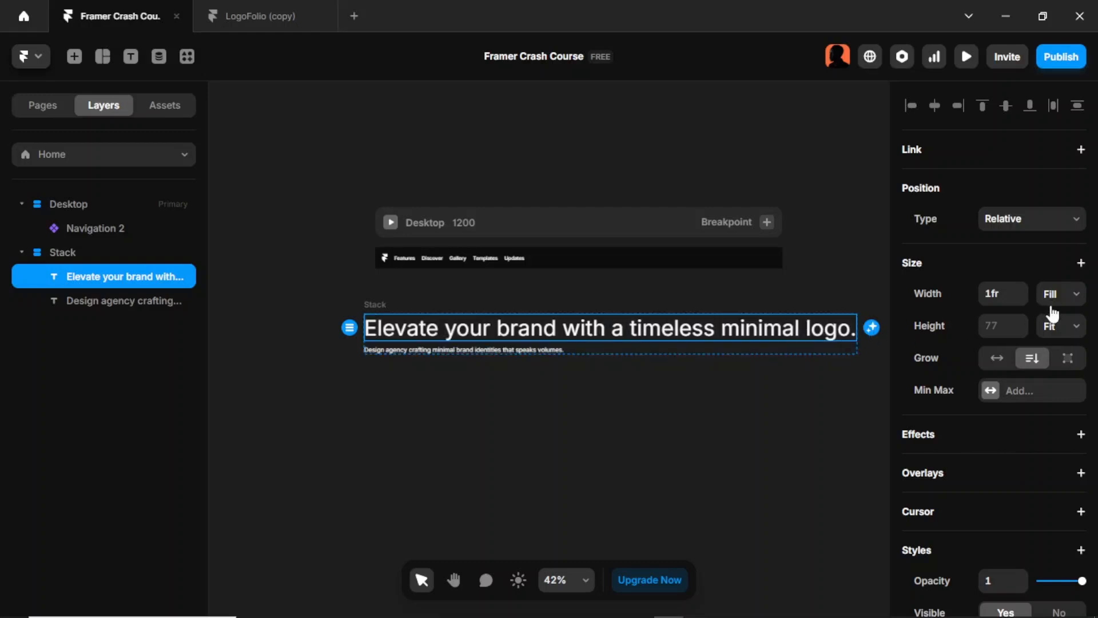
key("Escape")
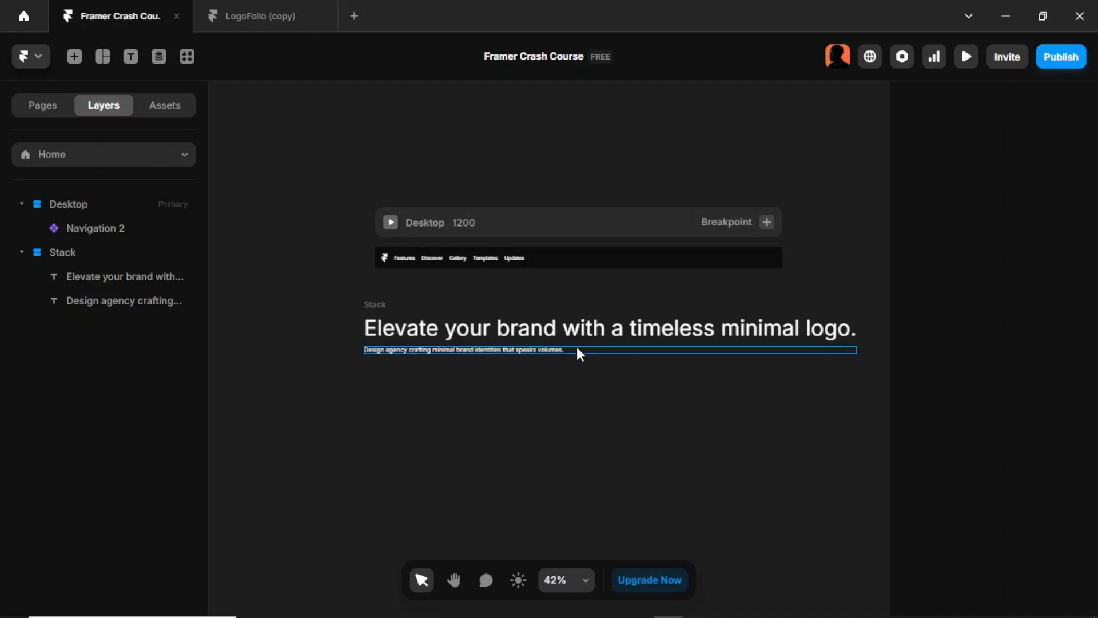
left_click(593, 348)
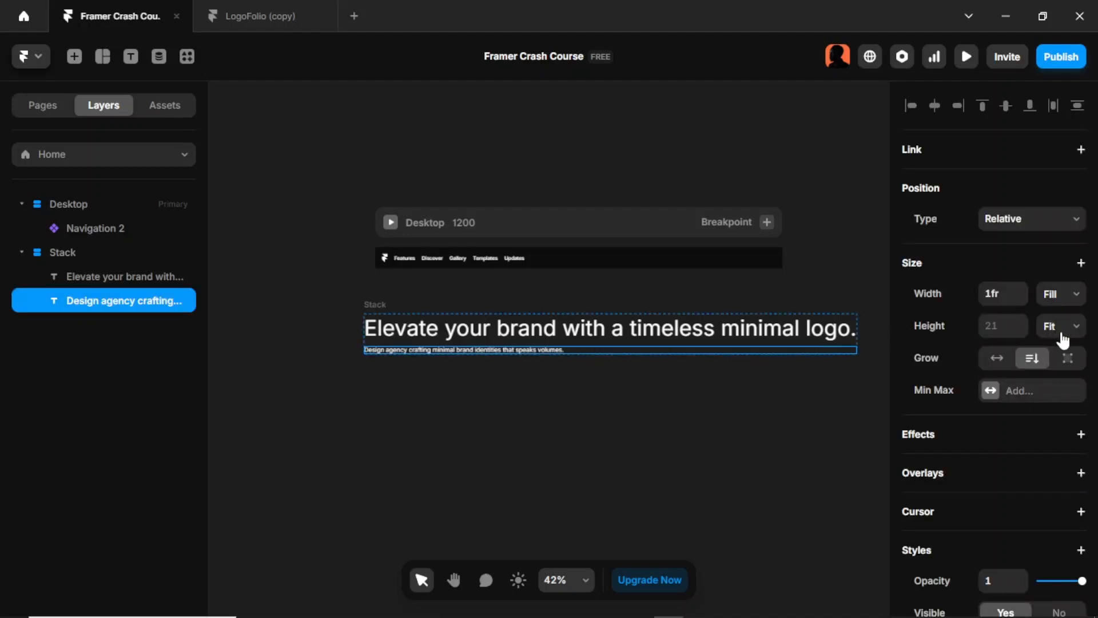
Step: Move the stack into the Desktop frame below Navigation 2 and set its width to Fill
left_click(373, 306)
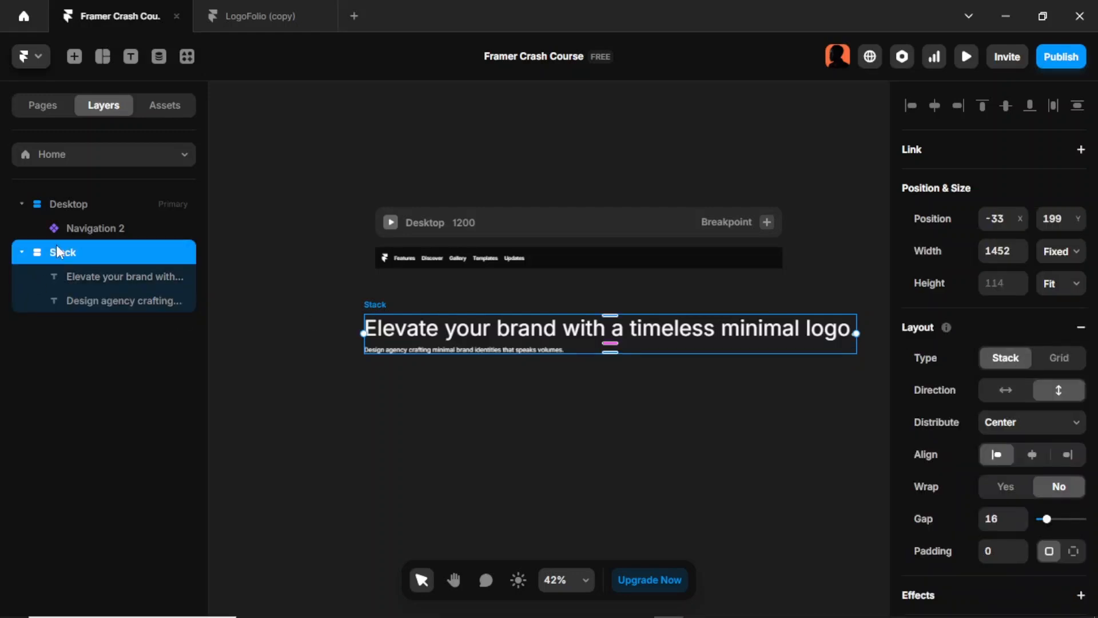
left_click_drag(63, 255, 71, 202)
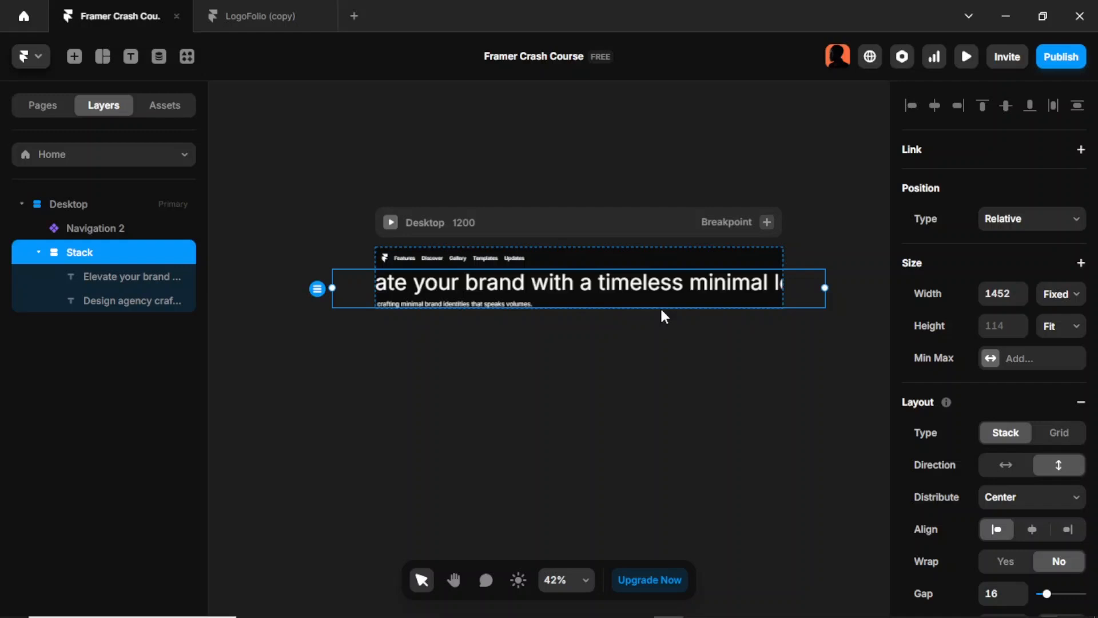
left_click(1071, 302)
left_click(1070, 357)
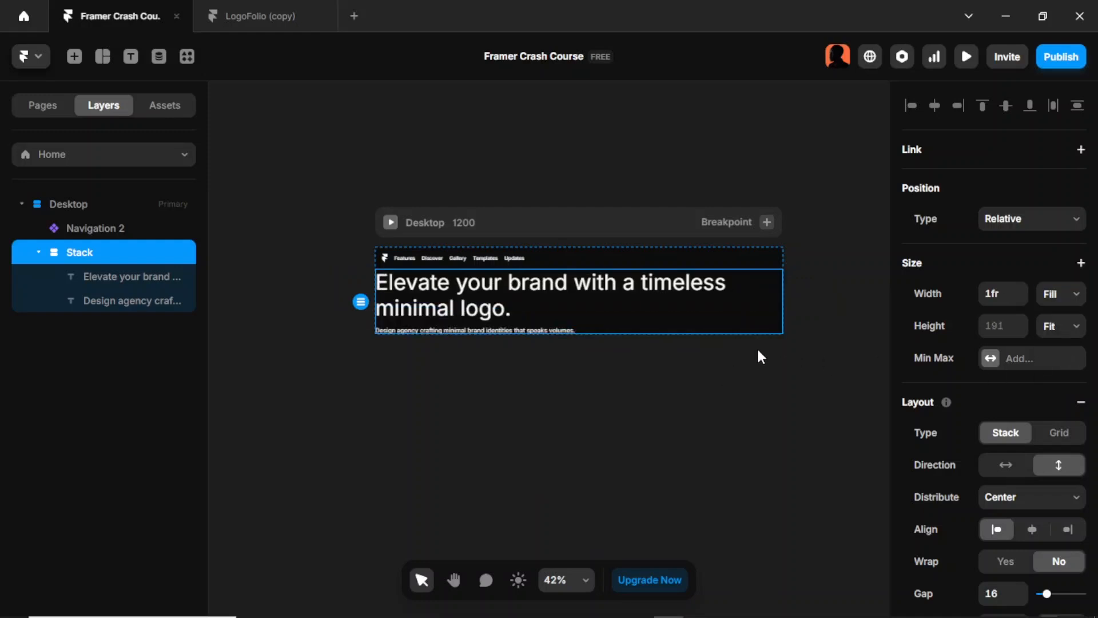
left_click(806, 370)
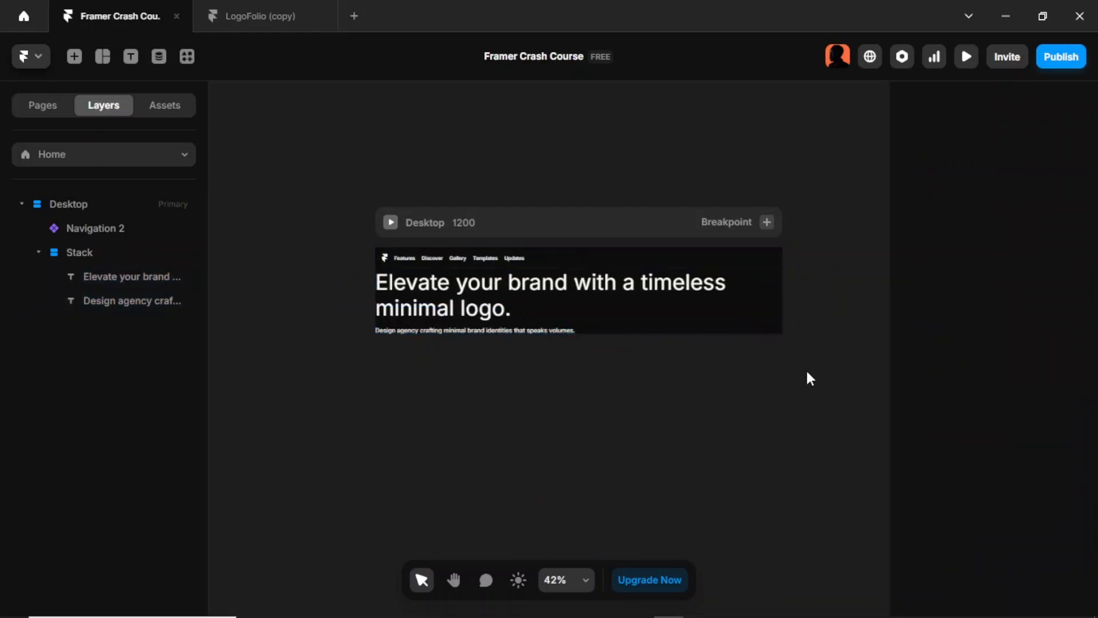
Step: Switch to the LogoFolio (copy) project and examine the "View plans" and "Learn more" buttons in the hero section
left_click(268, 18)
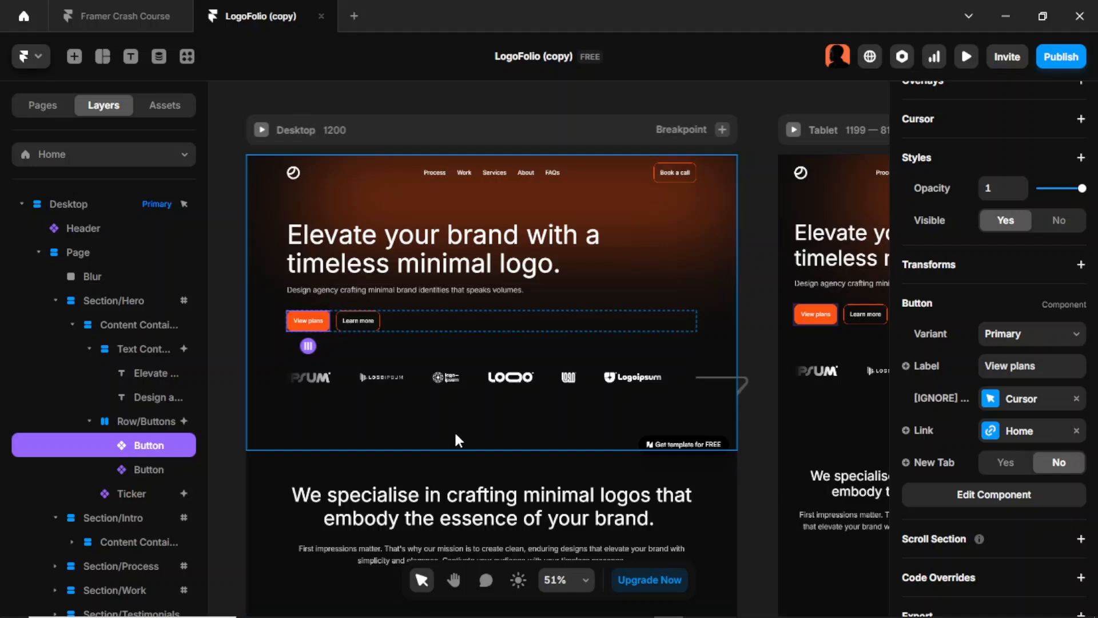
scroll(395, 365, "up", 3)
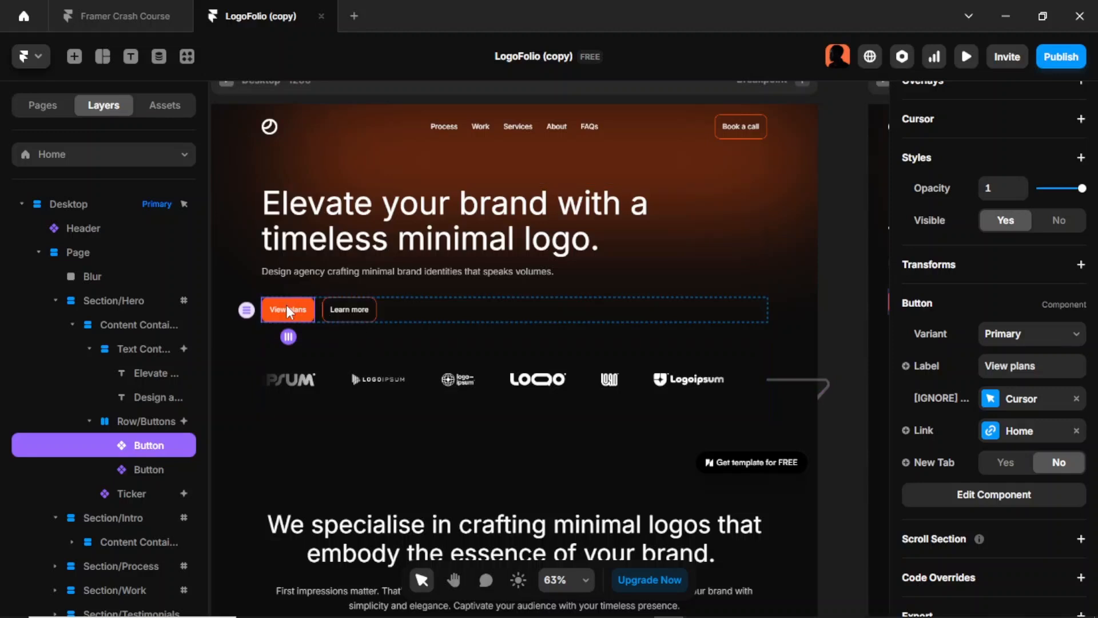
left_click(309, 332)
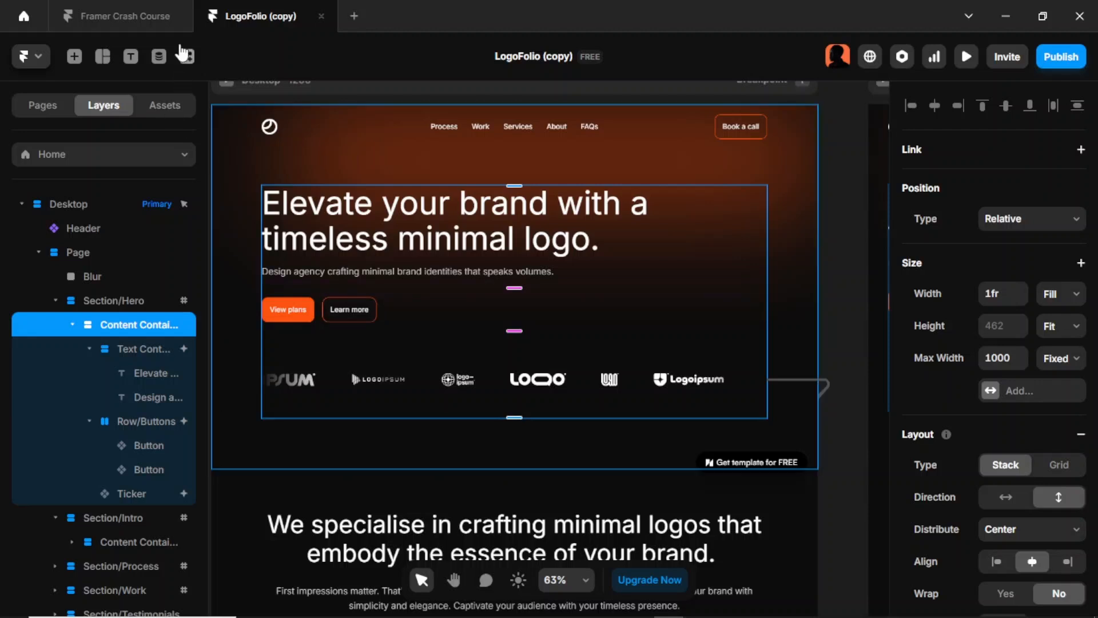
Step: Switch to the Framer Crash Course project and add the text "View Plans" on the canvas below the Desktop frame
left_click(122, 15)
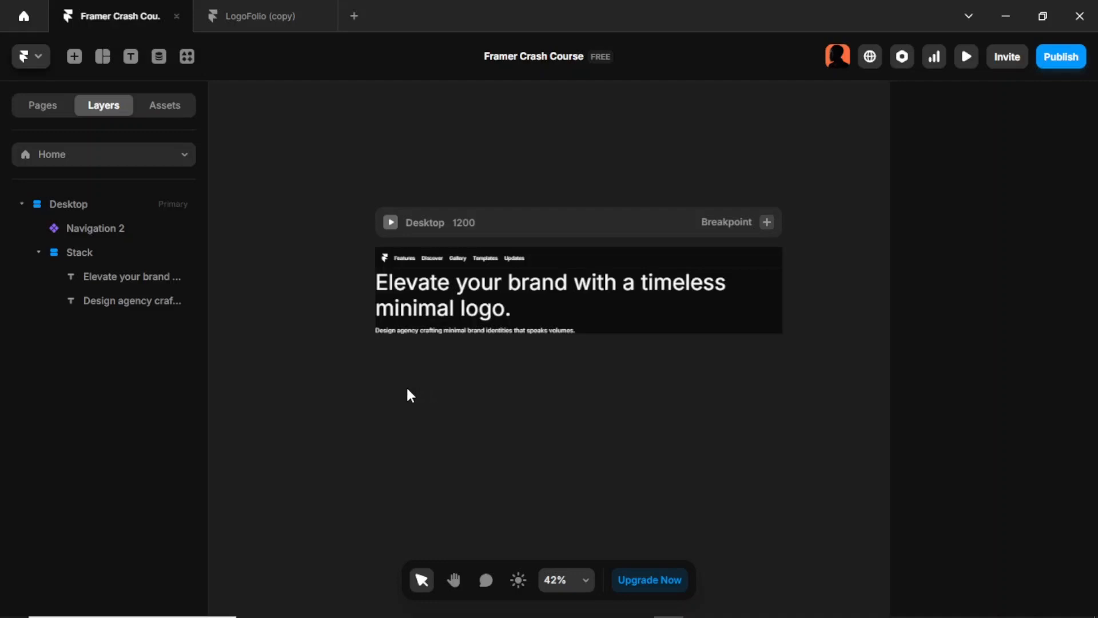
key("t")
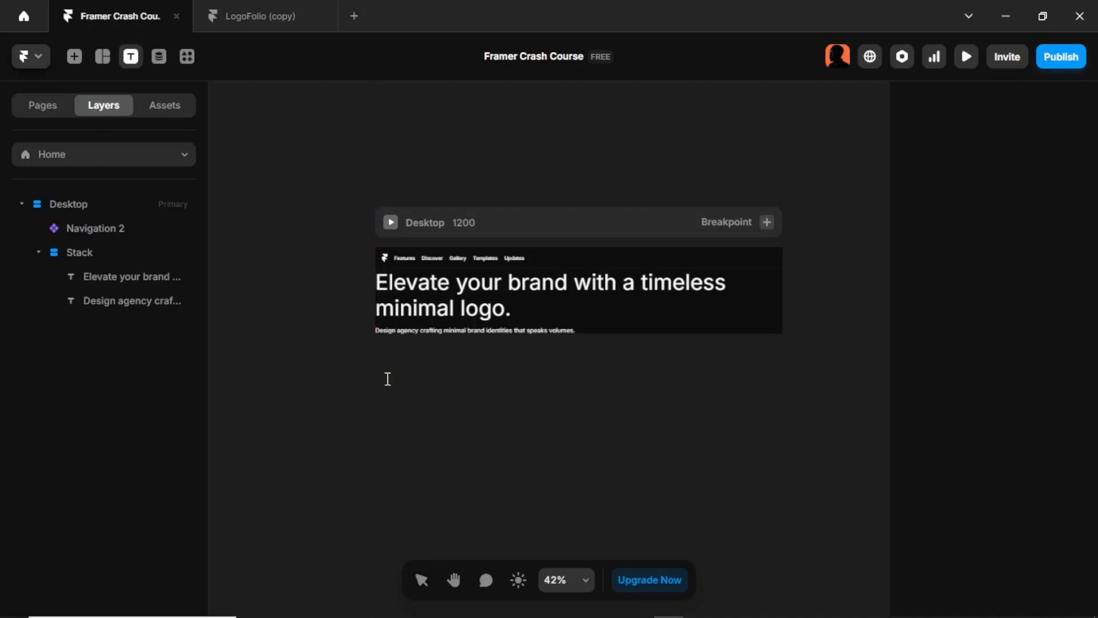
left_click(388, 378)
type("V")
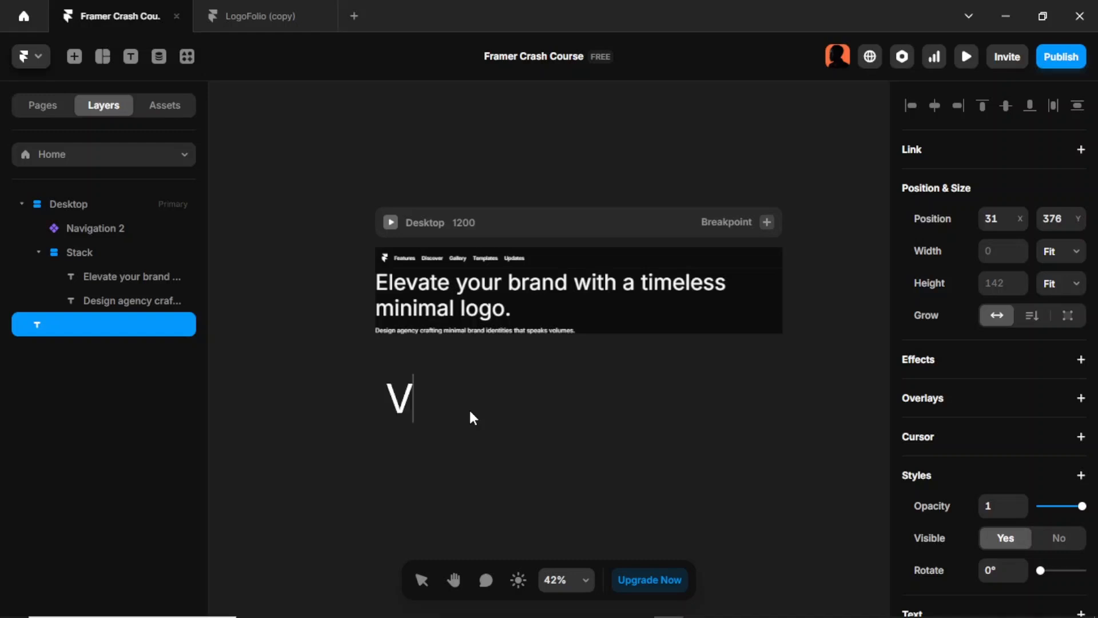
type("iew")
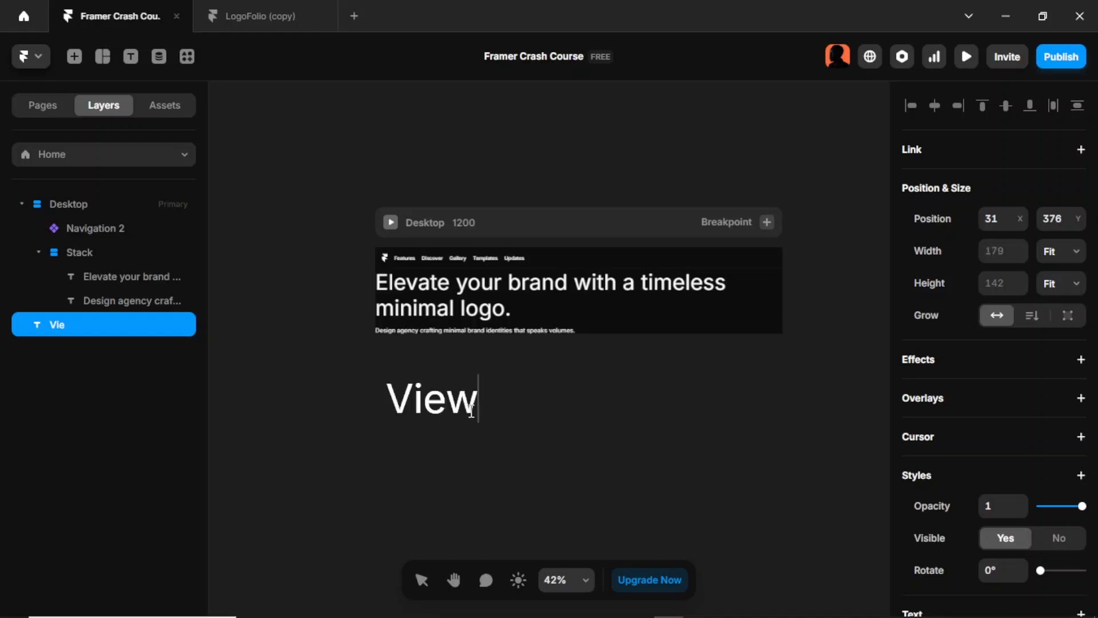
type(" Pla")
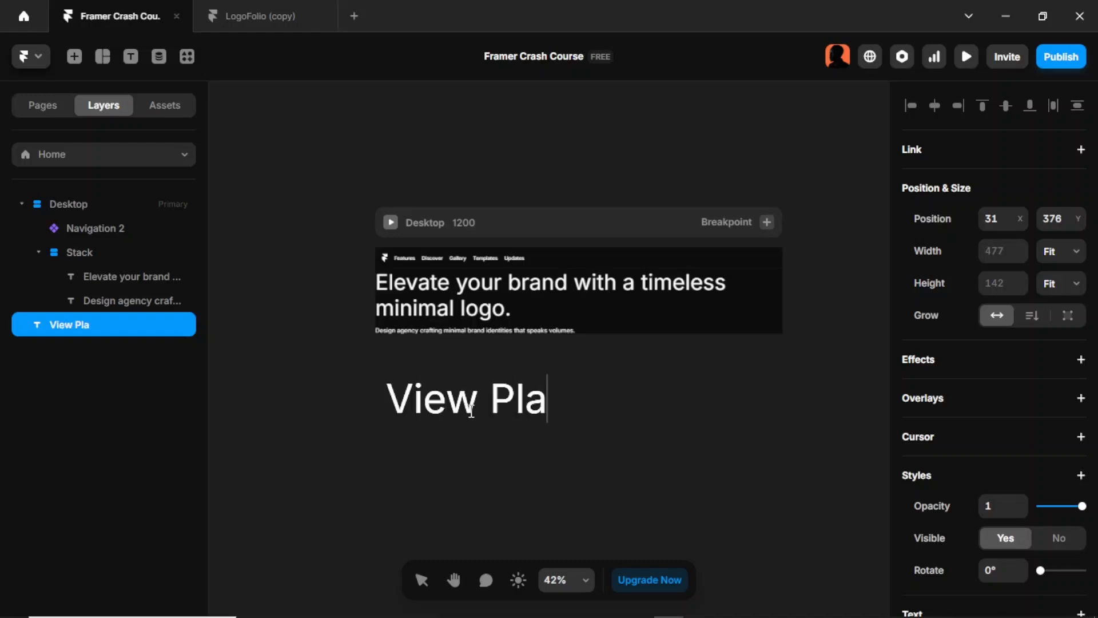
type("ns")
key("Escape")
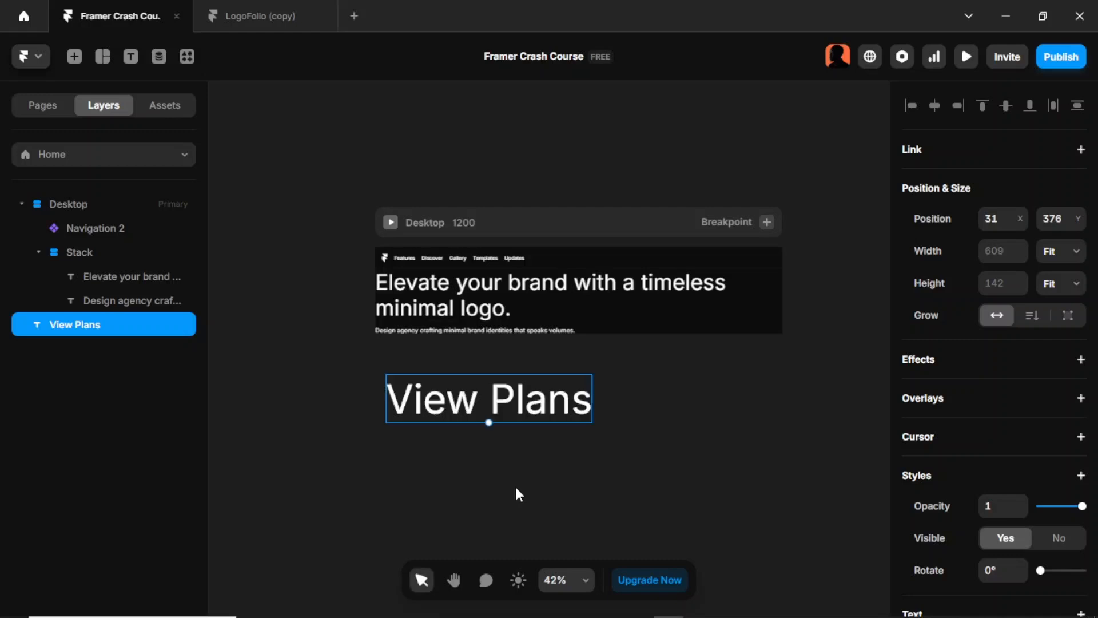
Step: Set the "View Plans" text size to 16 pixels
scroll(1058, 441, "down", 7)
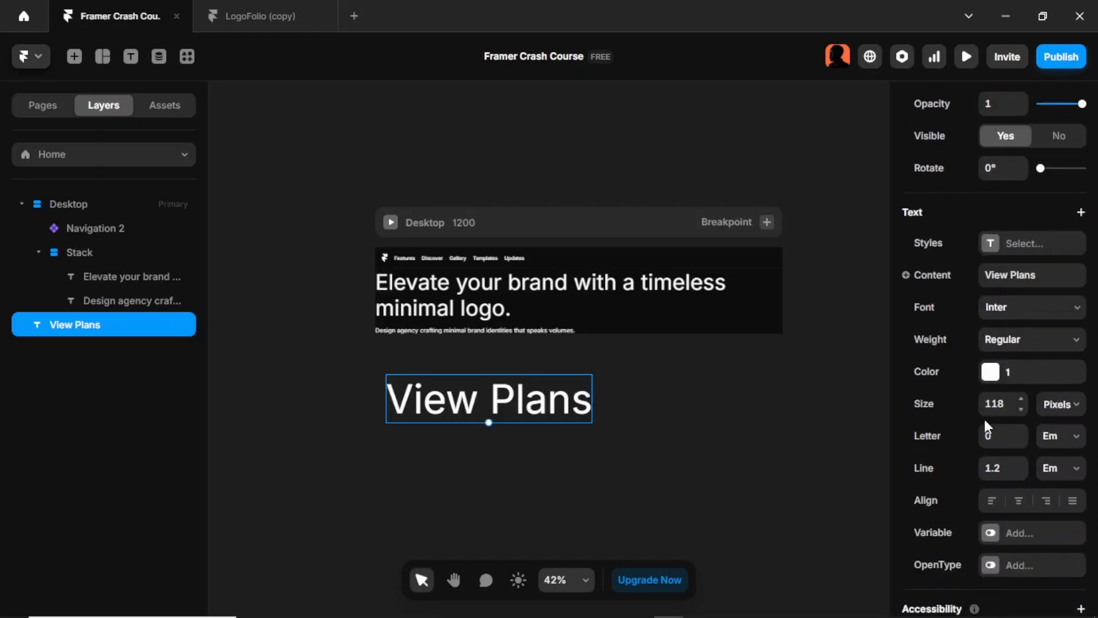
left_click(995, 405)
type("16")
key("Return")
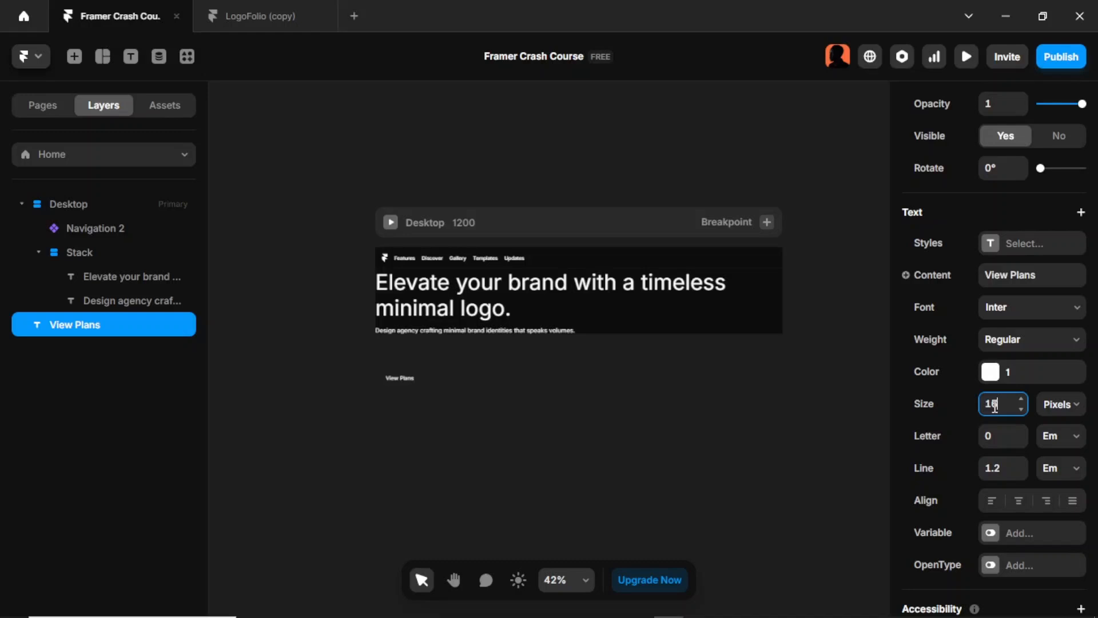
Step: Wrap the "View Plans" text in a stack and set the stack's width and height to Fit Content
scroll(664, 393, "up", 3)
scroll(657, 392, "down", 5)
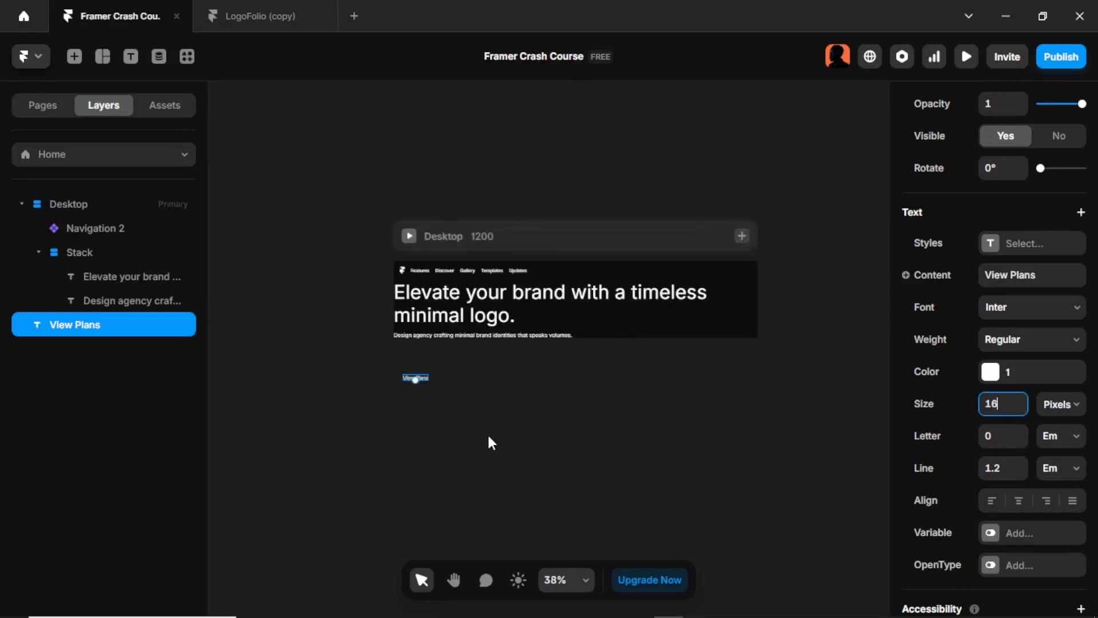
scroll(487, 435, "up", 2)
left_click(422, 375)
left_click(399, 359)
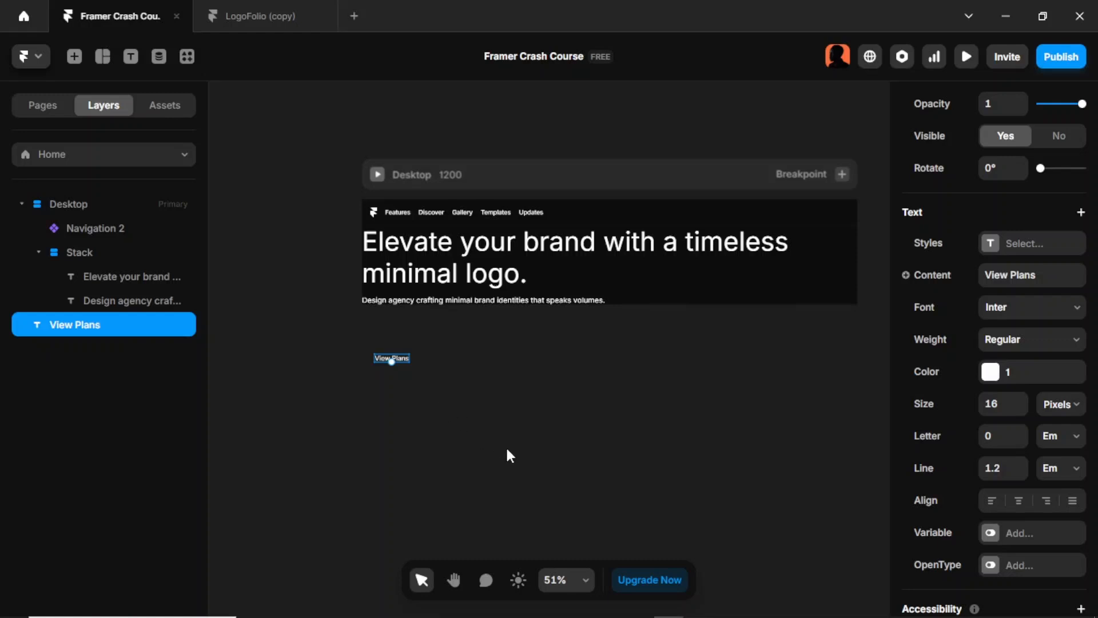
key("ctrl+Return")
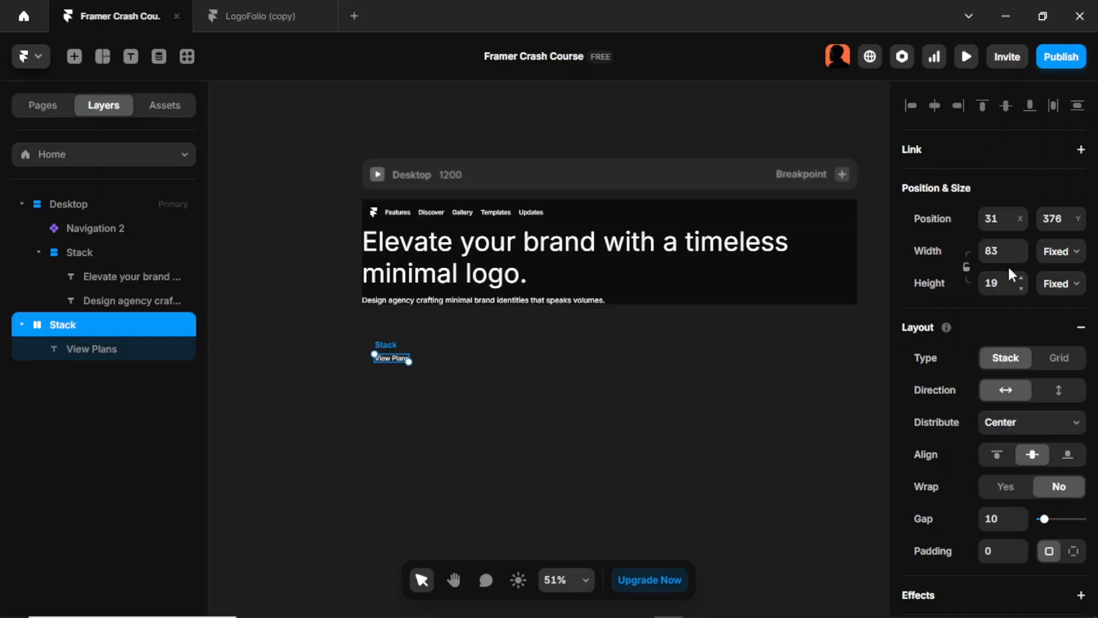
left_click(1070, 258)
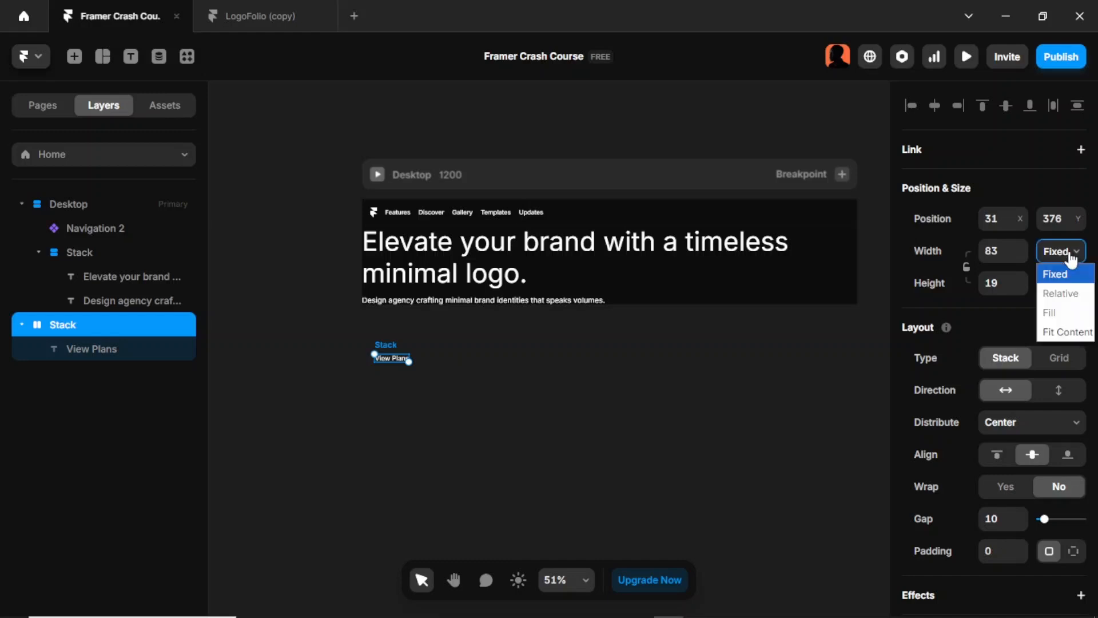
left_click(1085, 333)
left_click(1067, 284)
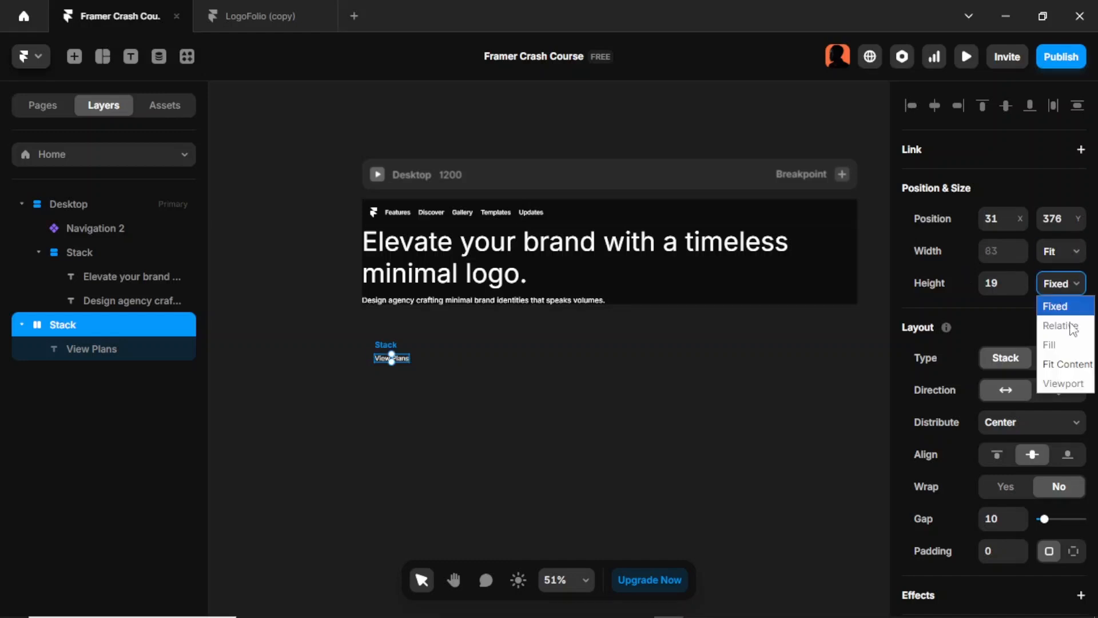
left_click(1068, 362)
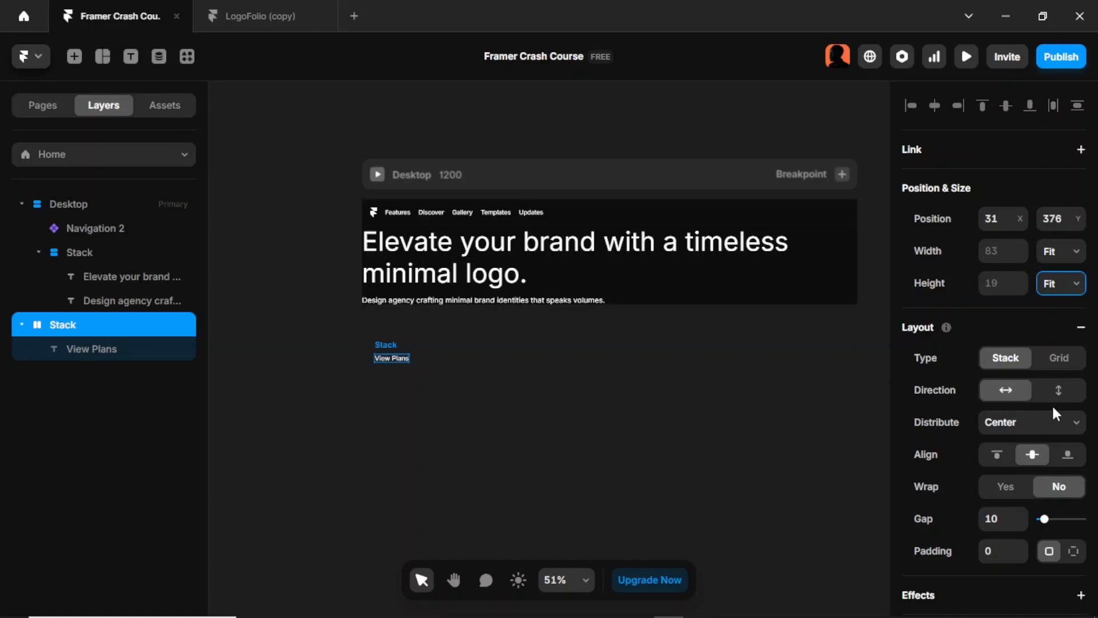
Step: Set the padding of the stack around "View Plans" to 16
scroll(1053, 407, "down", 7)
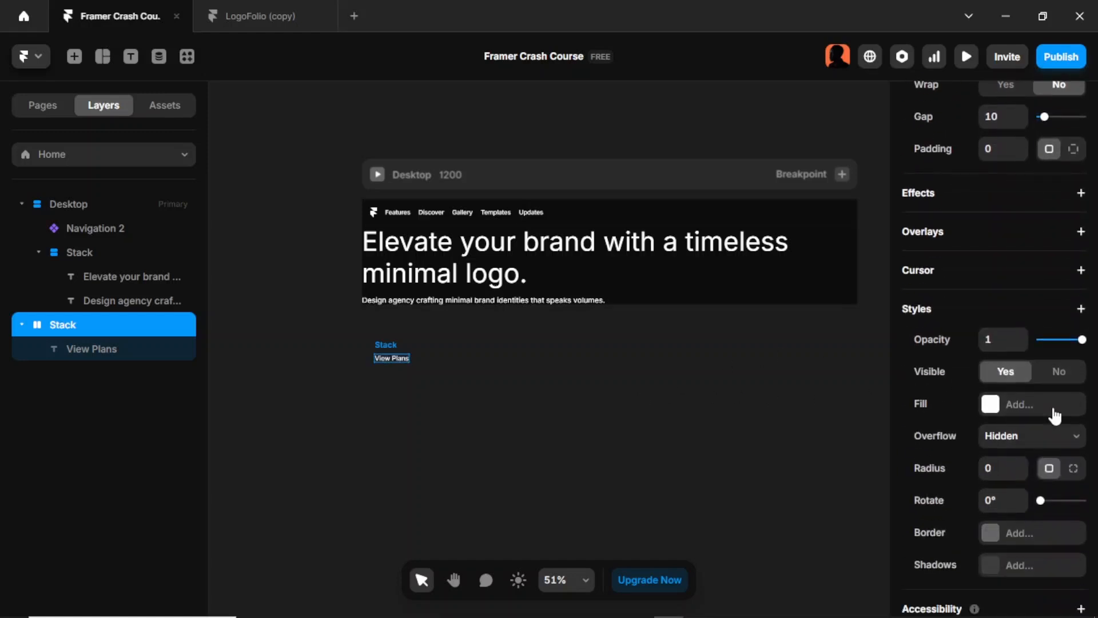
scroll(1053, 409, "down", 2)
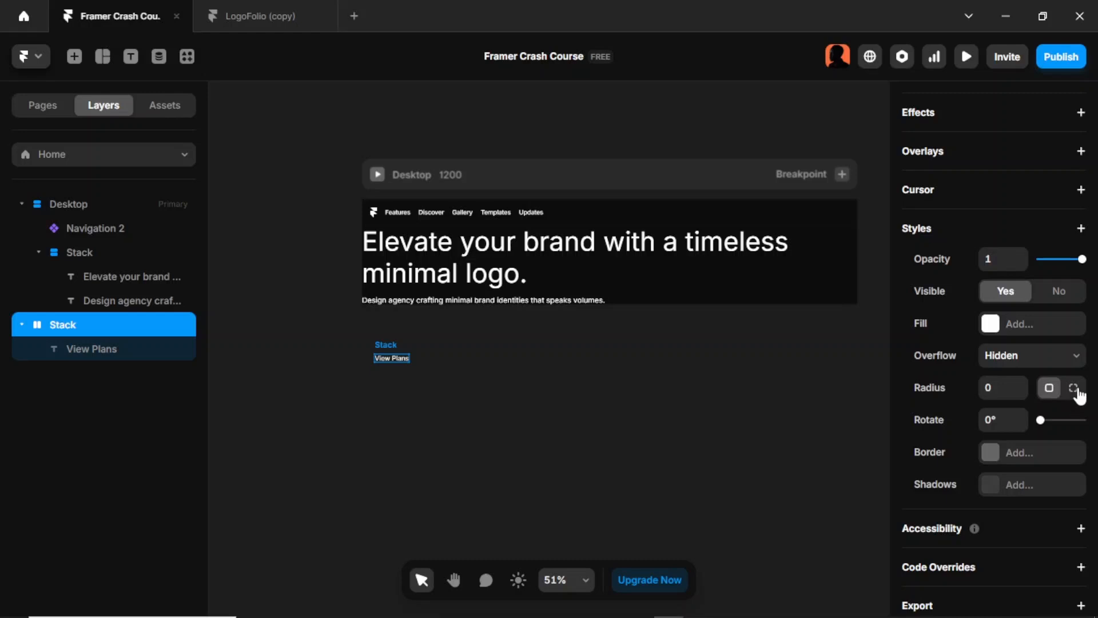
scroll(1079, 393, "up", 7)
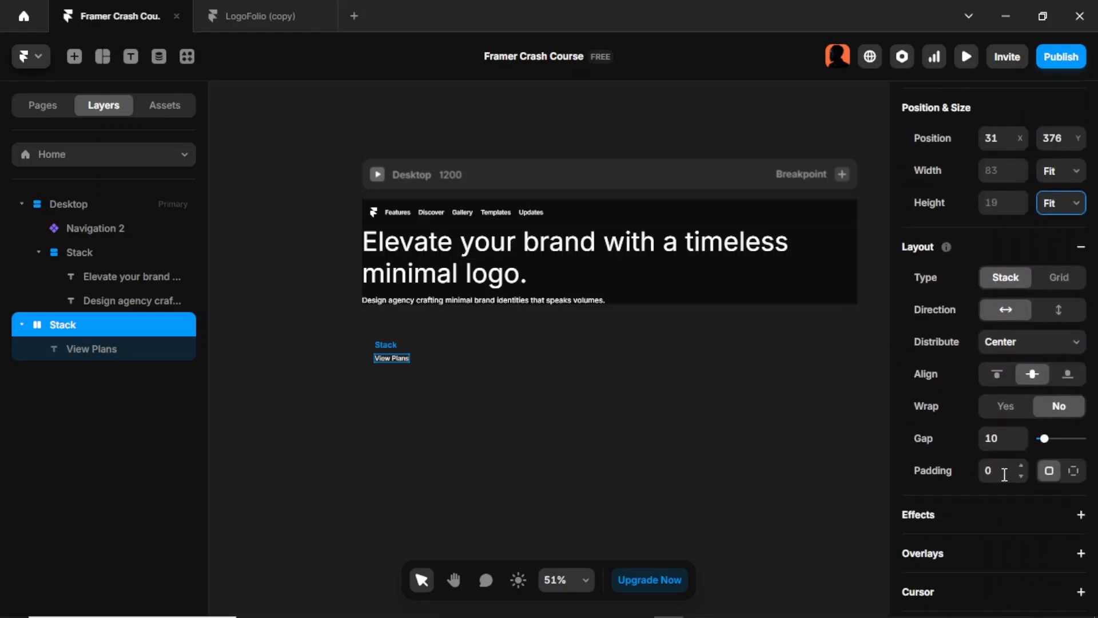
left_click(1004, 475)
type("16")
key("Return")
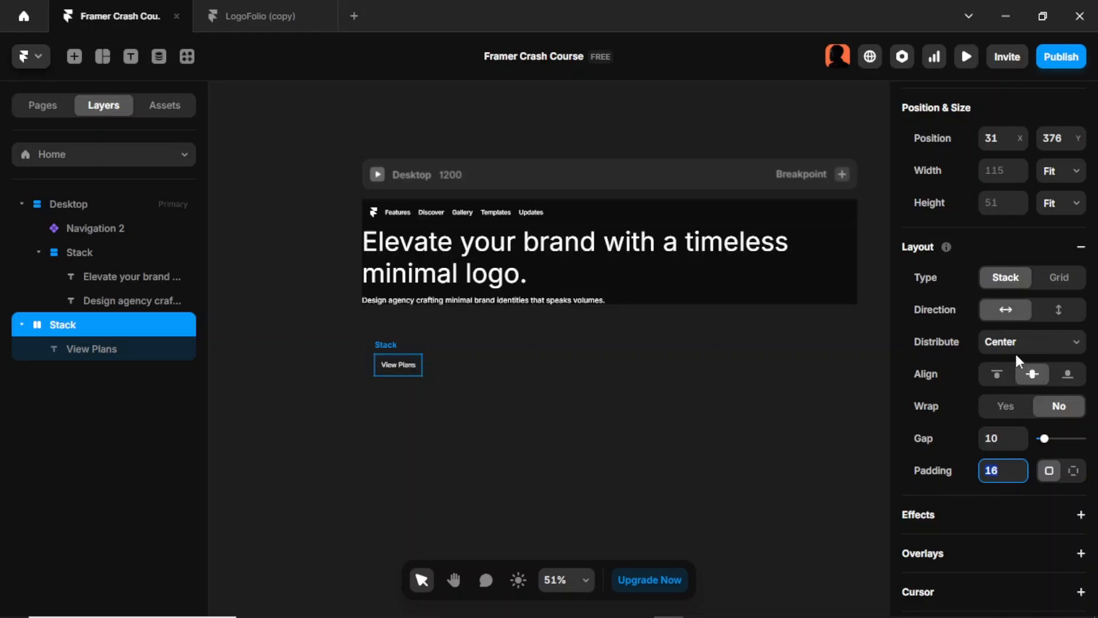
Step: Fill the "View Plans" stack with the orange color style 5
scroll(1015, 351, "down", 5)
left_click(997, 405)
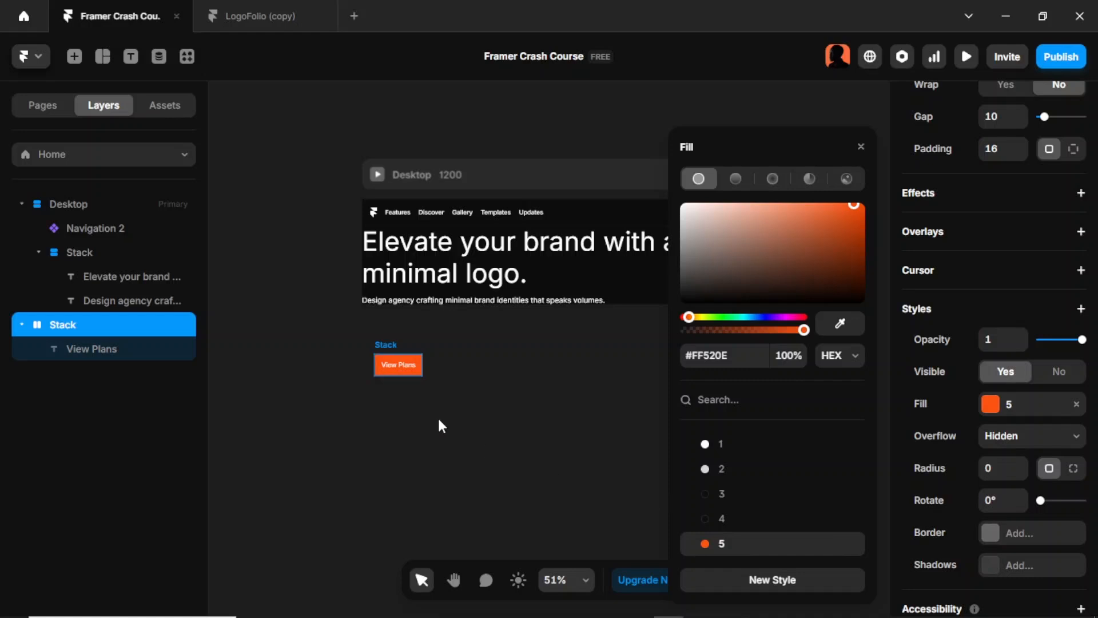
left_click(464, 384)
Step: Switch to the LogoFolio (copy) project, open the "View plans" button component and examine its Primary variant's style settings, including the corner radius
left_click(254, 20)
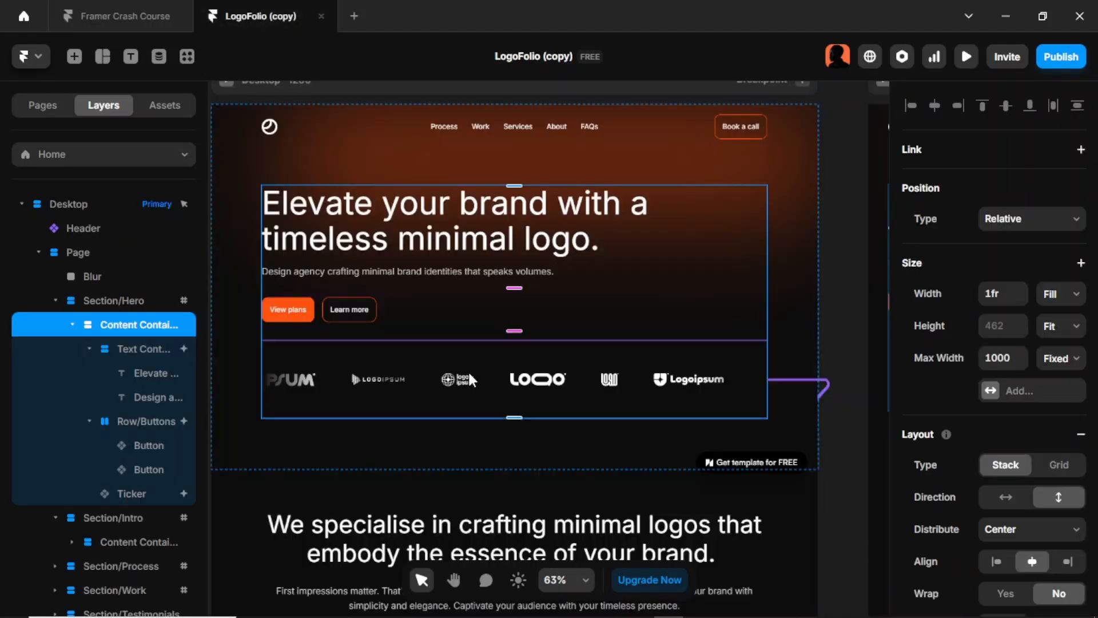
double_click(308, 309)
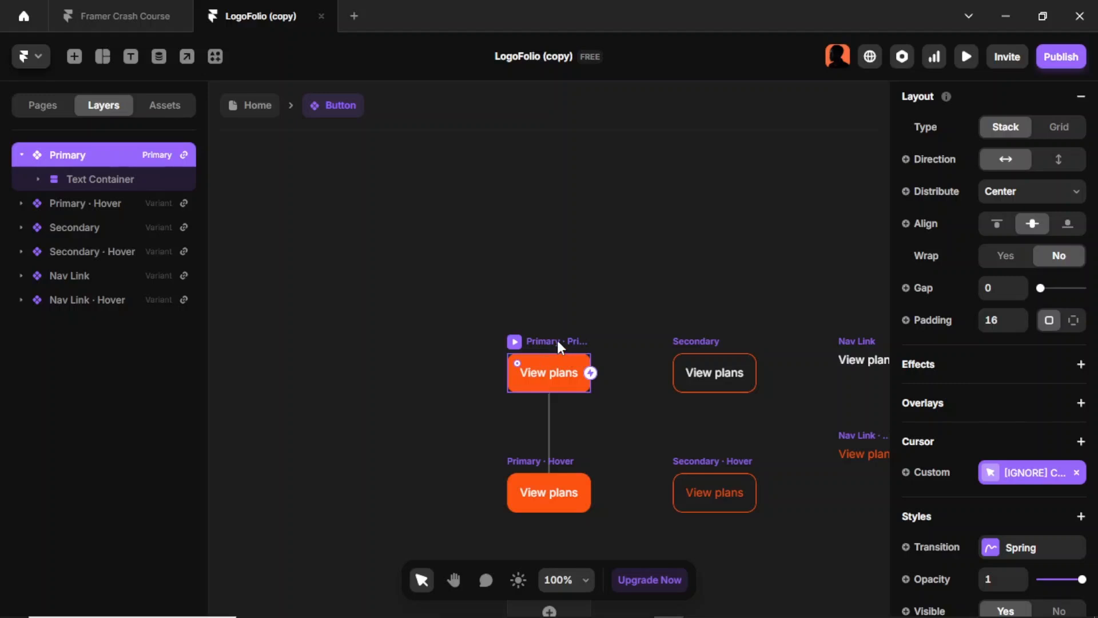
scroll(1078, 392, "down", 5)
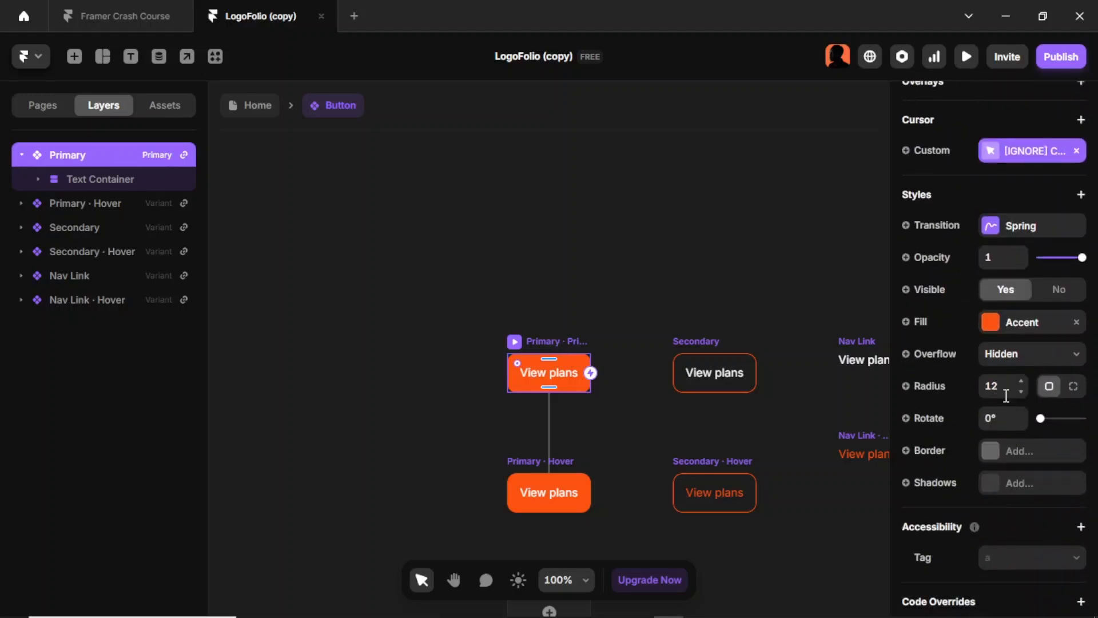
Step: Return to the Framer Crash Course project and set the "View Plans" stack's corner radius to 12
left_click(102, 23)
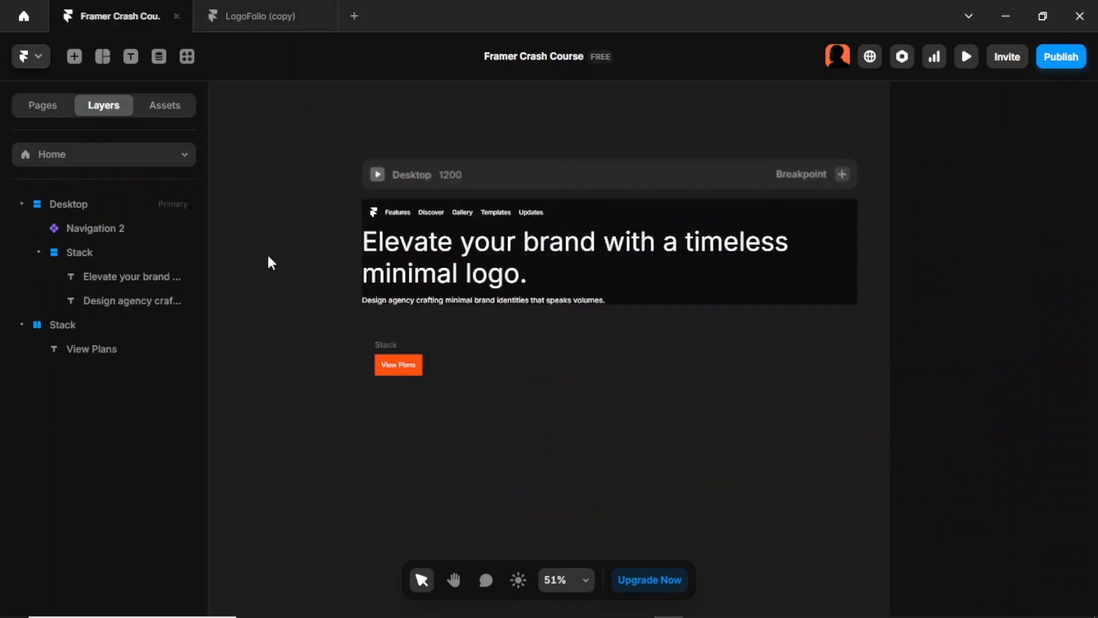
left_click(383, 347)
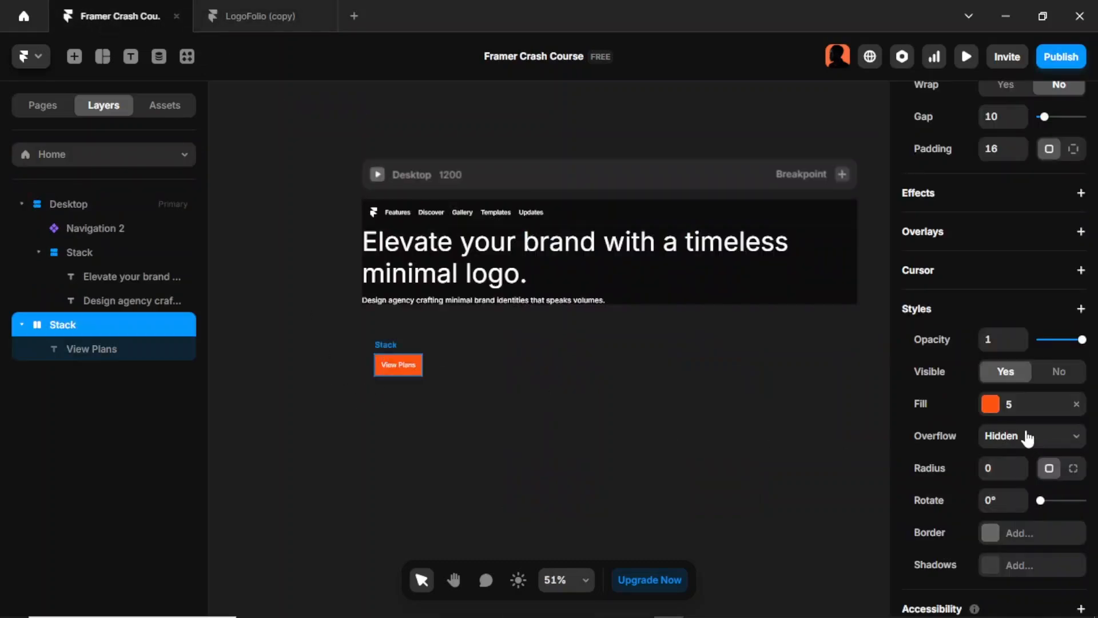
left_click(995, 464)
type("12")
left_click(487, 400)
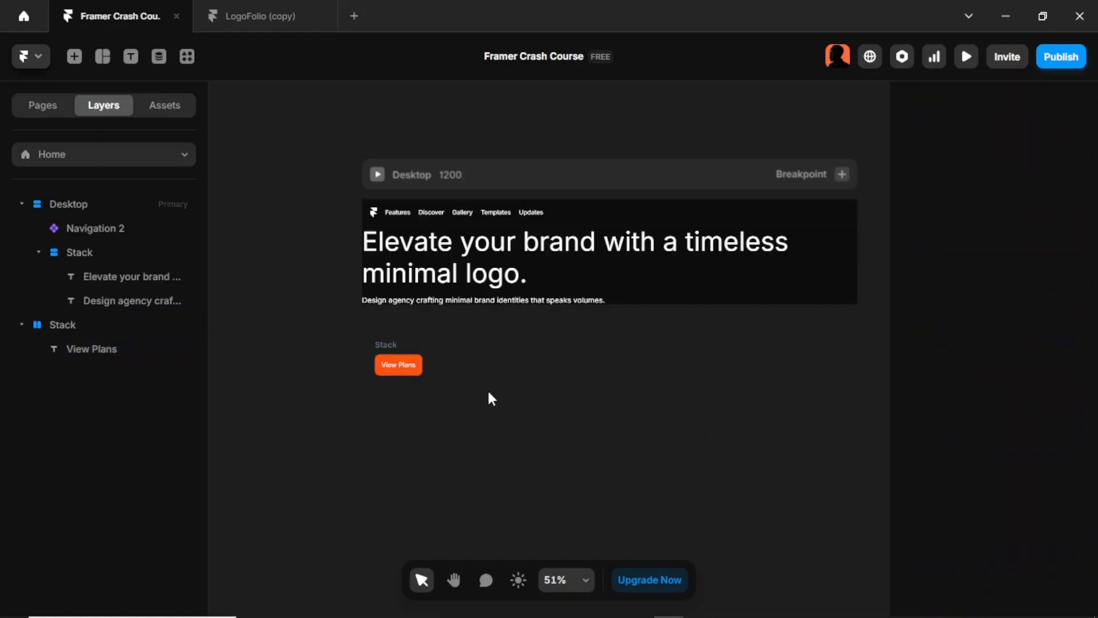
Step: Convert the "View Plans" stack into a new component named "Buttons"
left_click(385, 346)
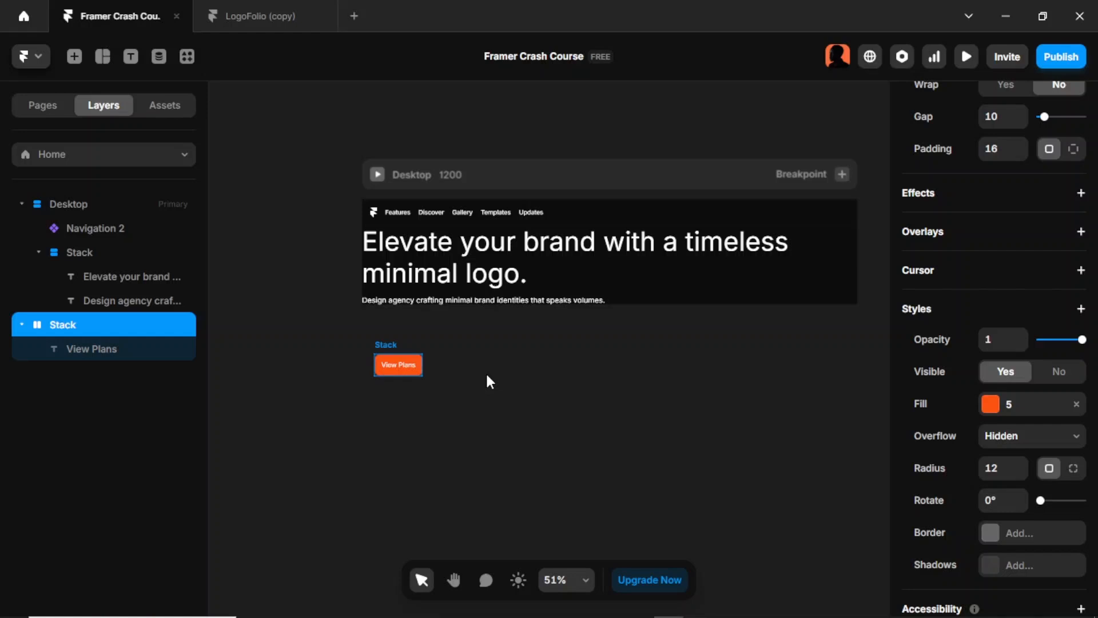
key("ctrl+alt+k")
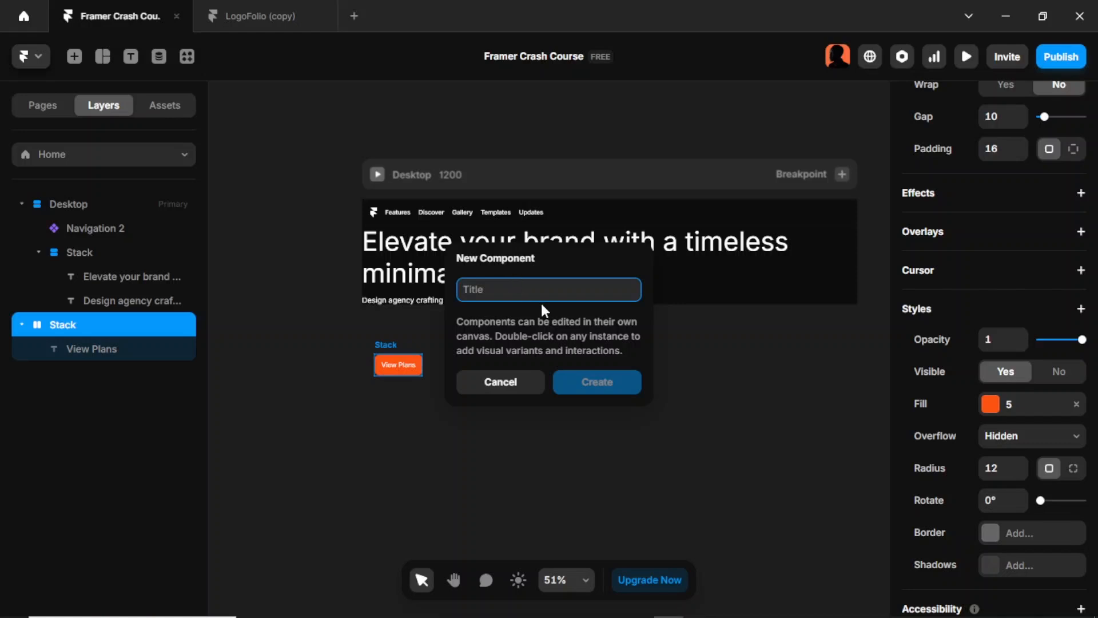
type("Bu")
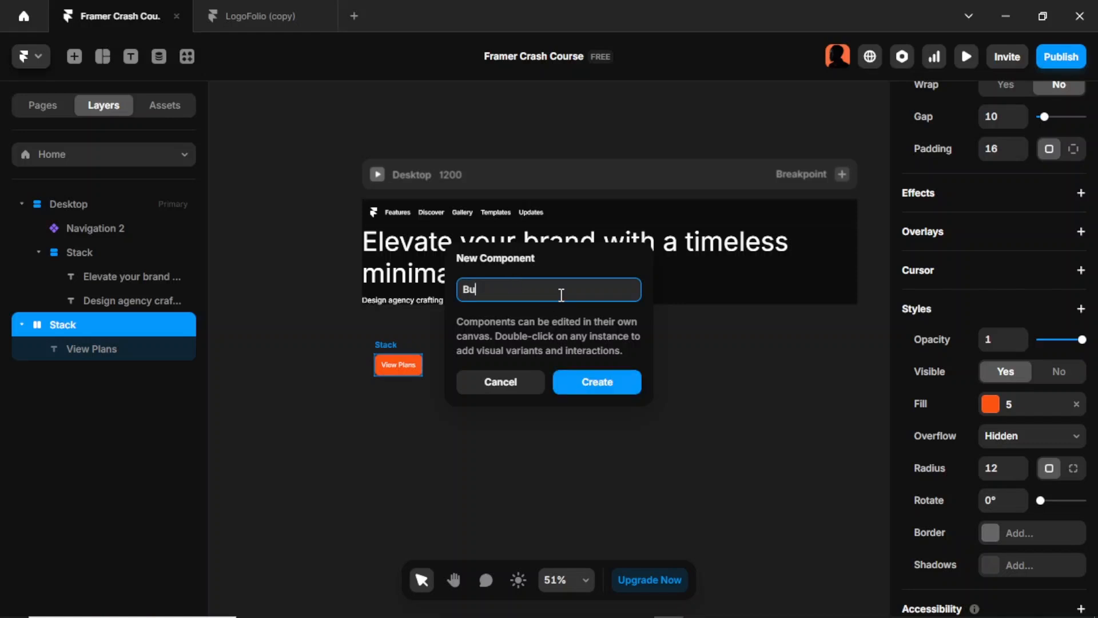
type("ttons")
key("Return")
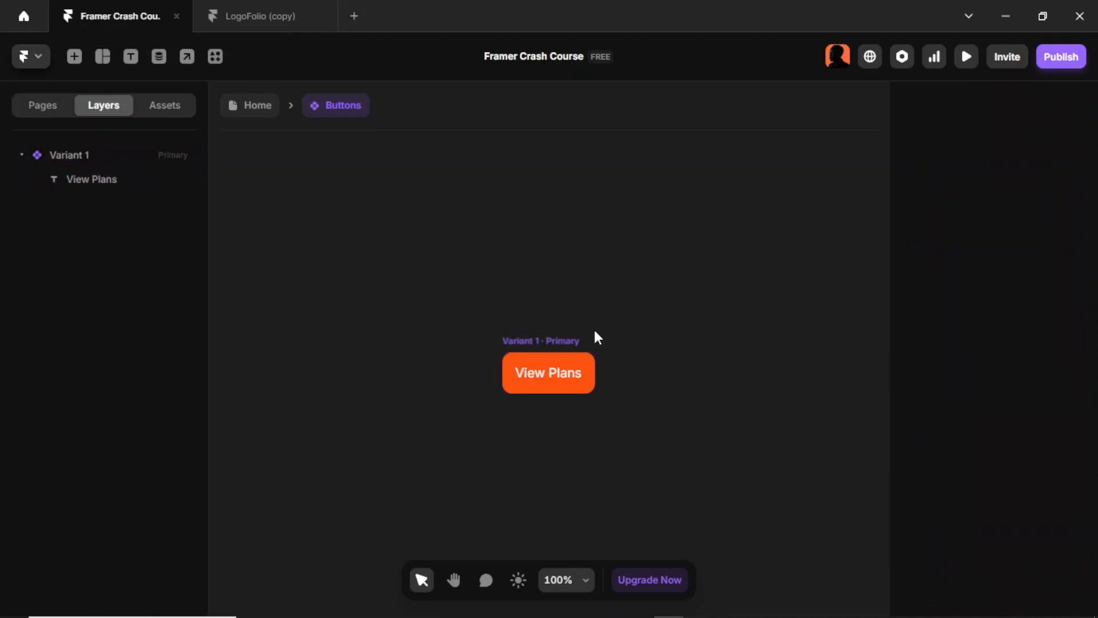
Step: Add a second variant beside the primary variant of the Buttons component and select it
left_click(554, 342)
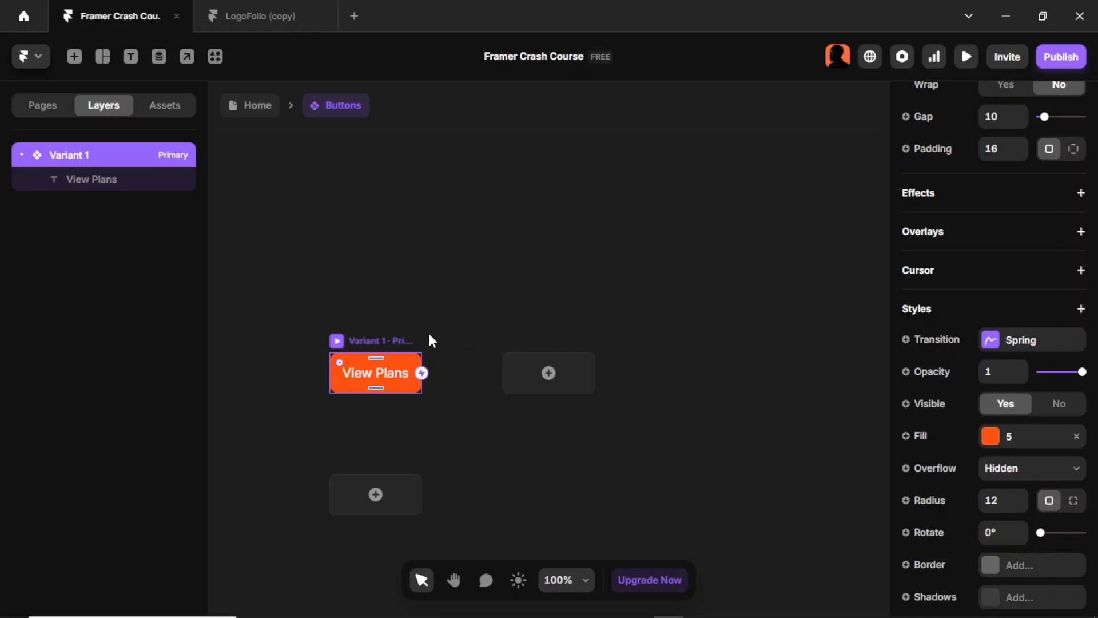
left_click(531, 383)
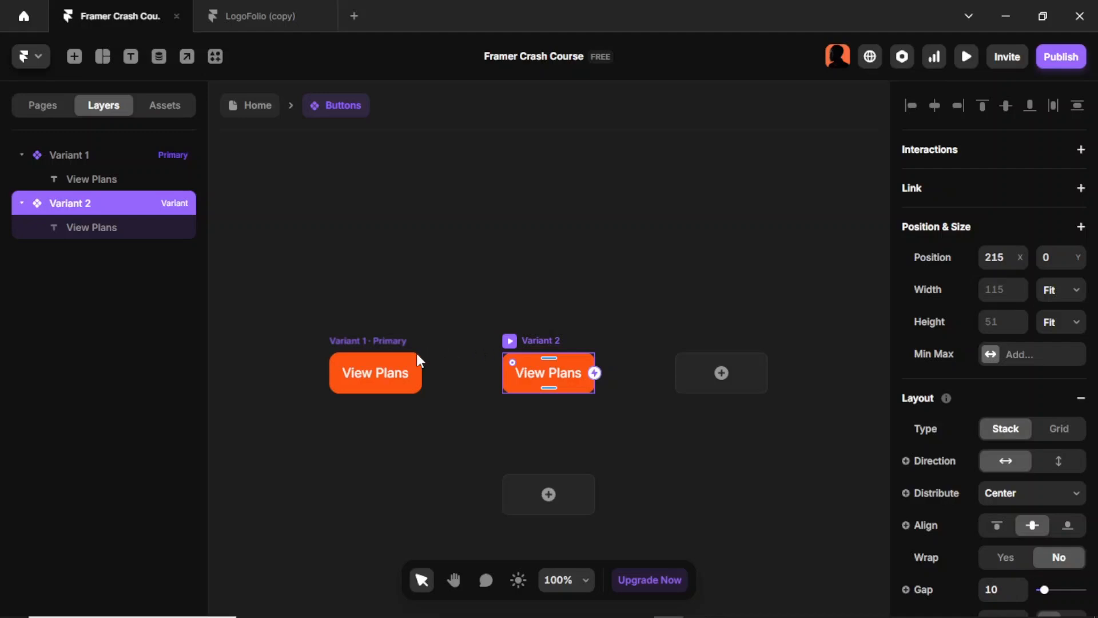
left_click(405, 339)
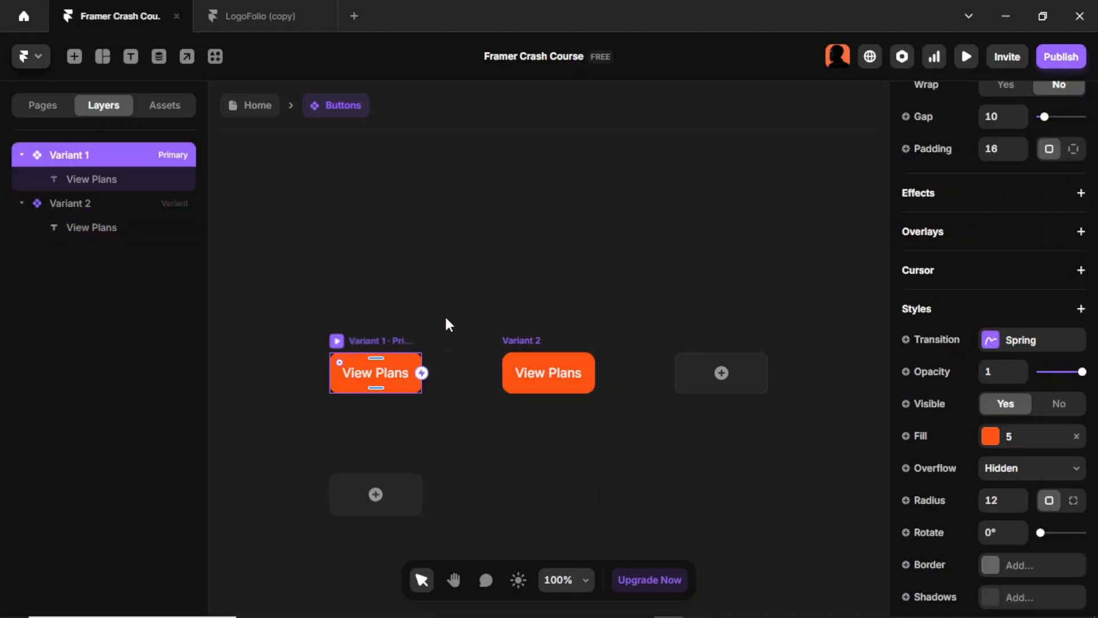
left_click(527, 346)
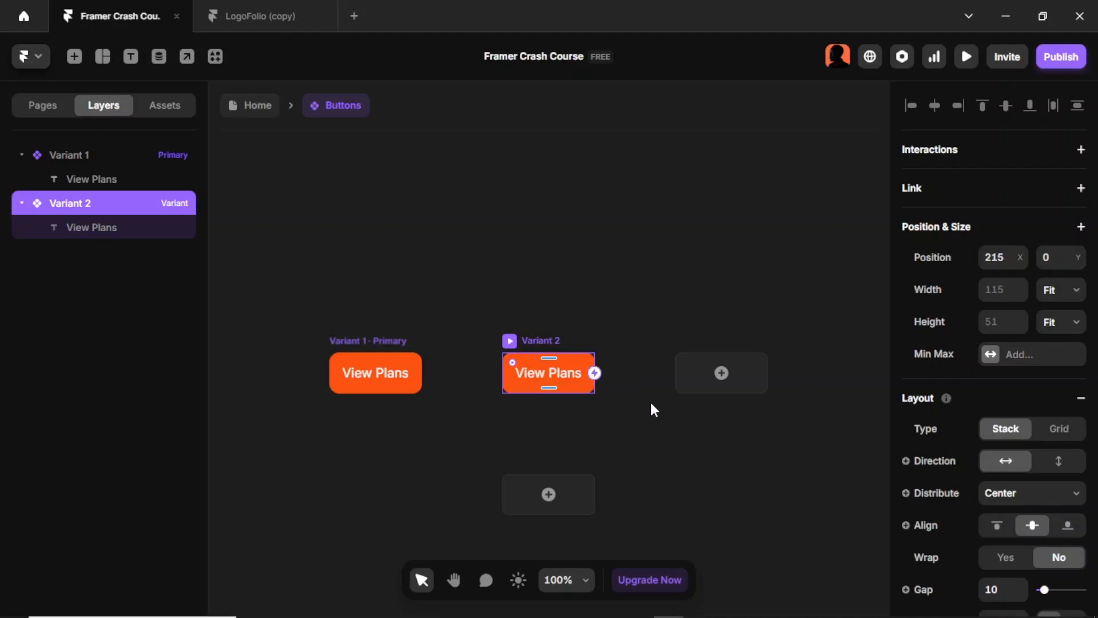
Step: Add a Hover state to the primary Variant 1 of the Buttons component
left_click(393, 341)
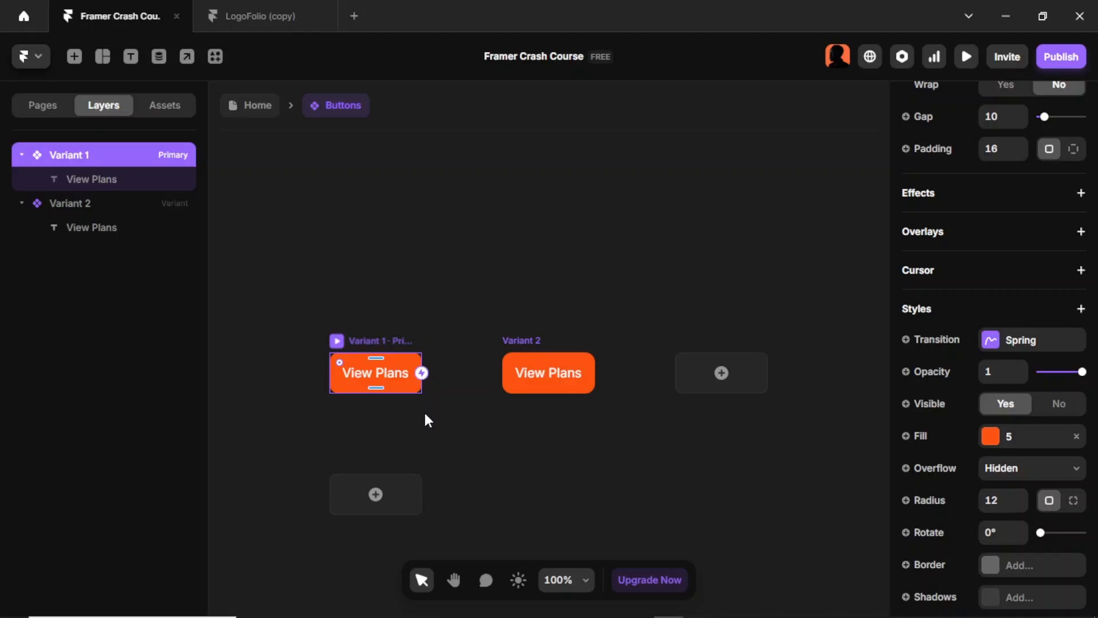
left_click(377, 495)
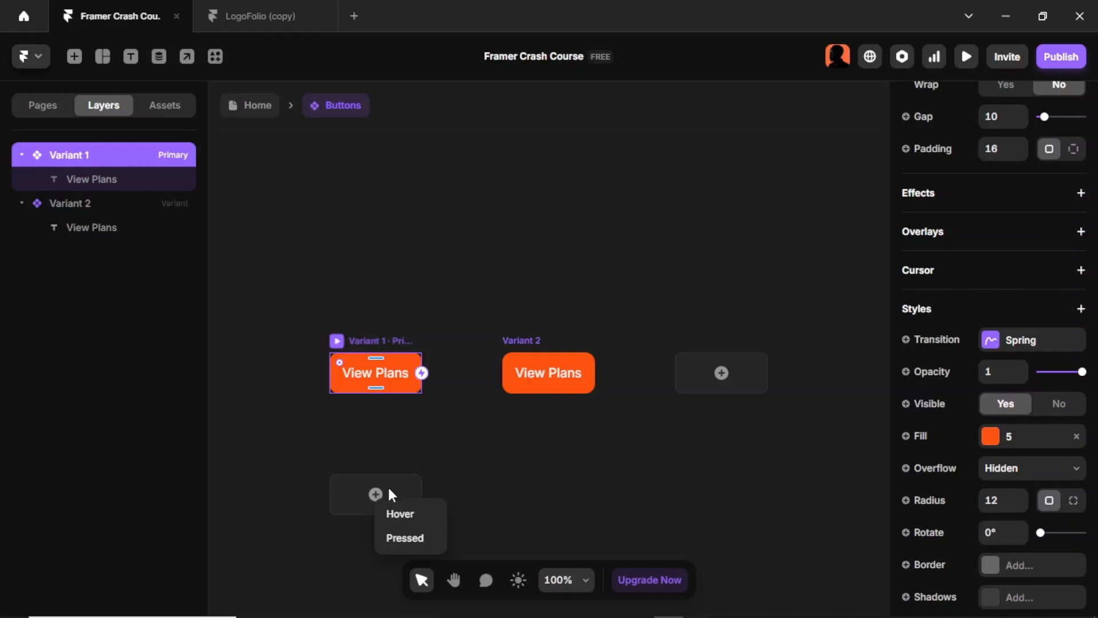
left_click(414, 513)
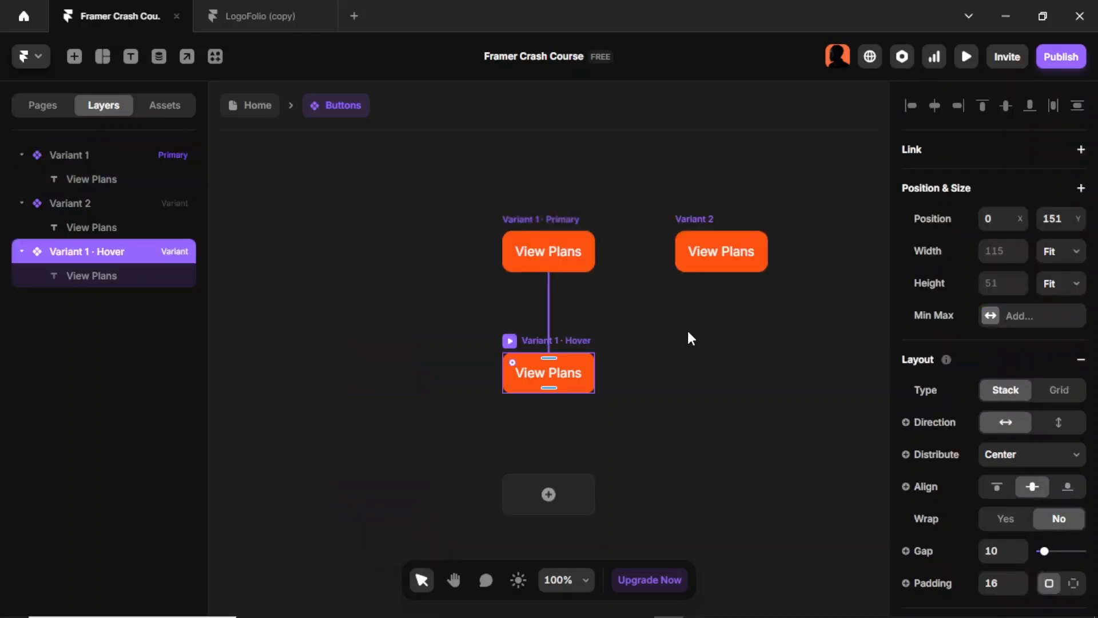
Step: Compare with the button component in LogoFolio (copy), return to Framer Crash Course and remove the fill from Variant 2
left_click(242, 26)
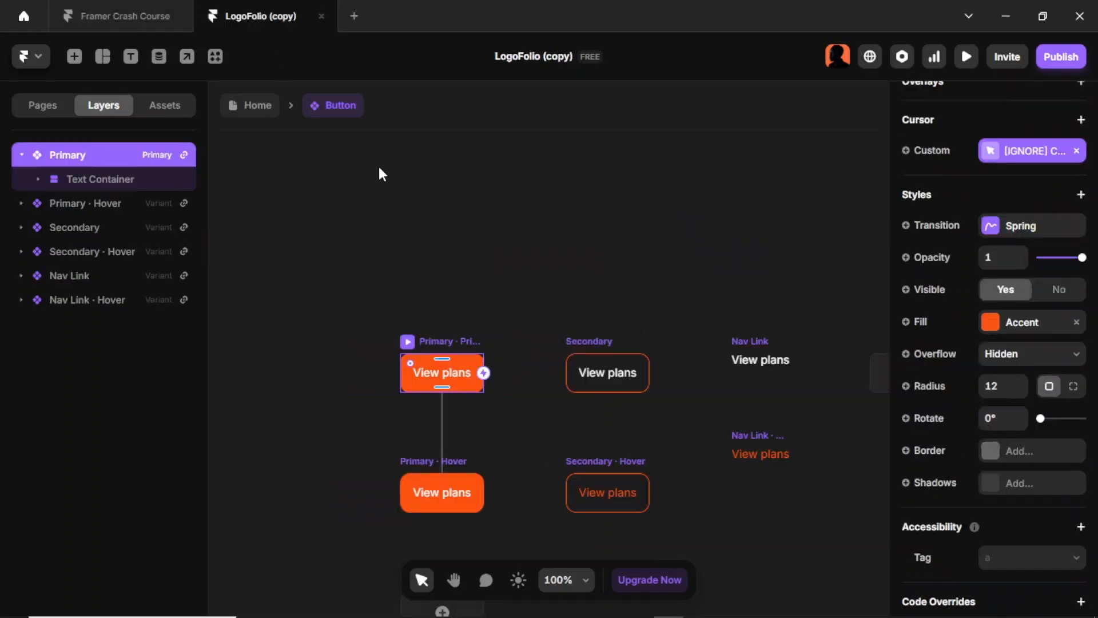
left_click(512, 455)
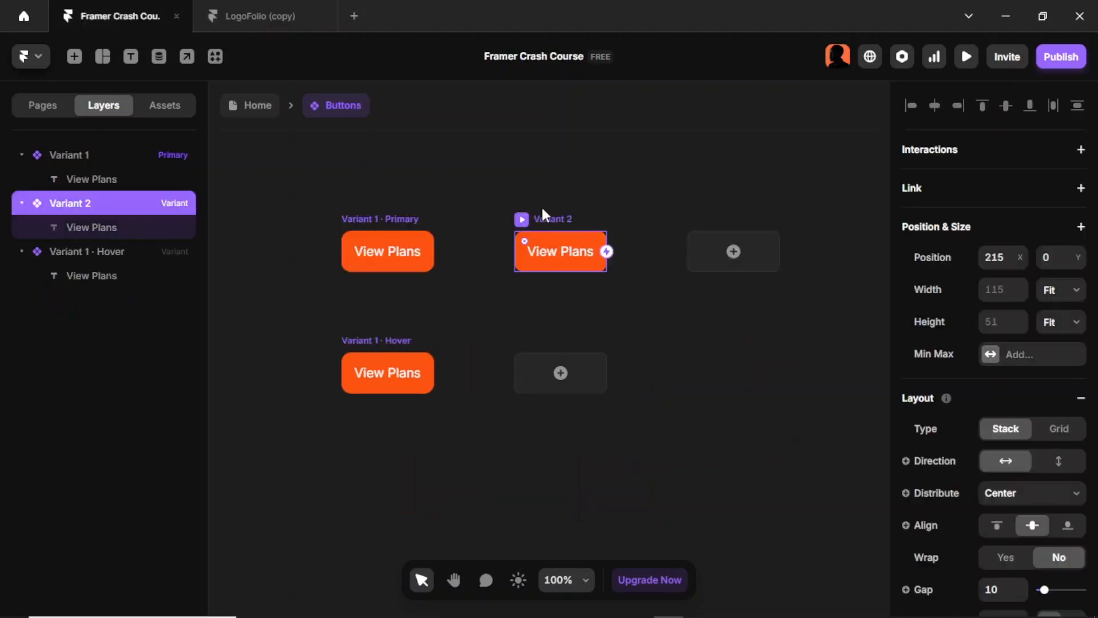
scroll(1004, 423, "down", 4)
scroll(1003, 423, "down", 5)
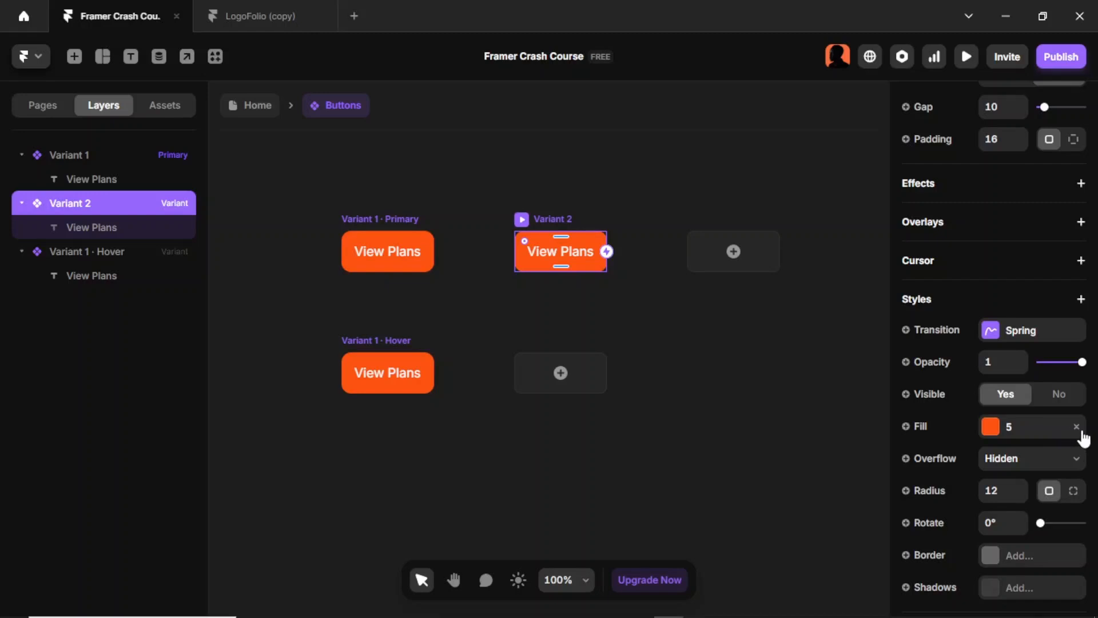
left_click(1078, 429)
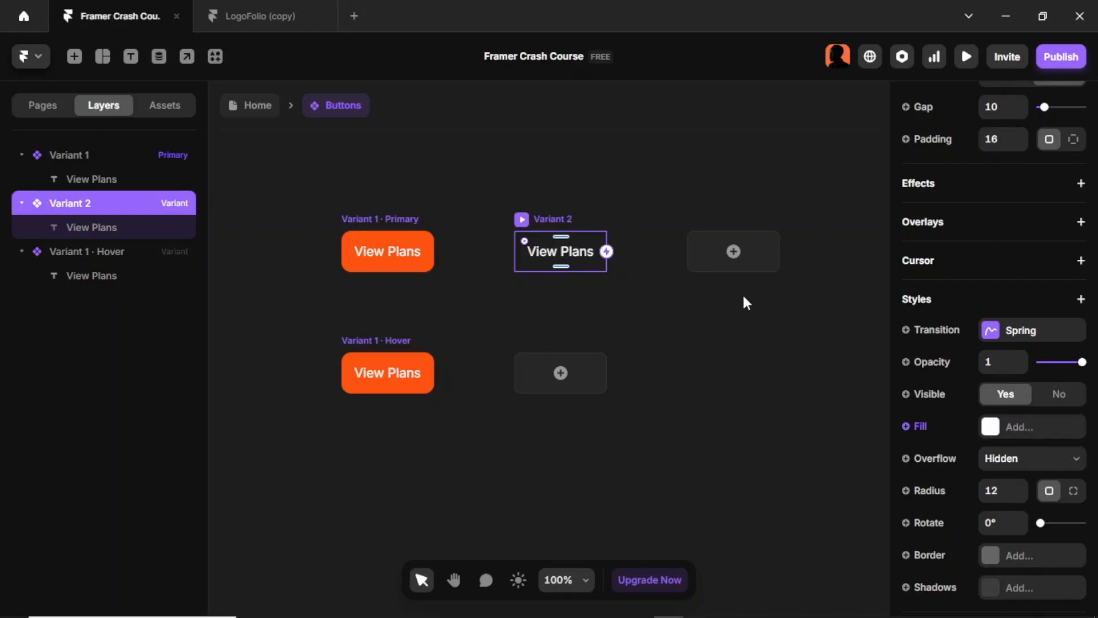
scroll(967, 448, "down", 2)
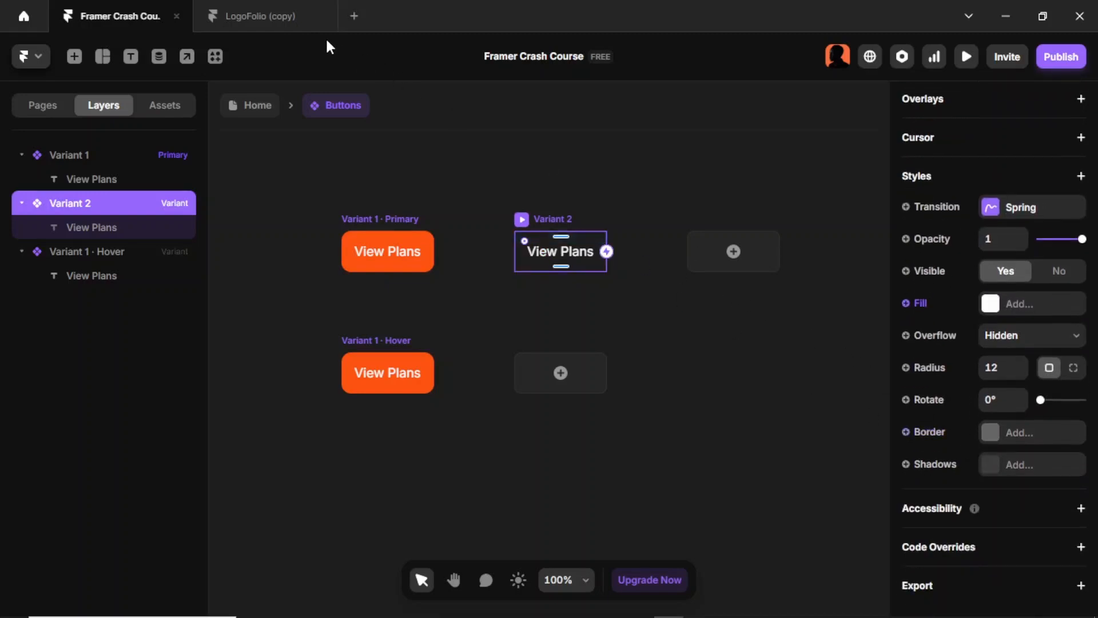
Step: Switch to LogoFolio (copy) and examine the Secondary button variant's style settings, including its border colour, width and style
left_click(250, 19)
left_click(599, 342)
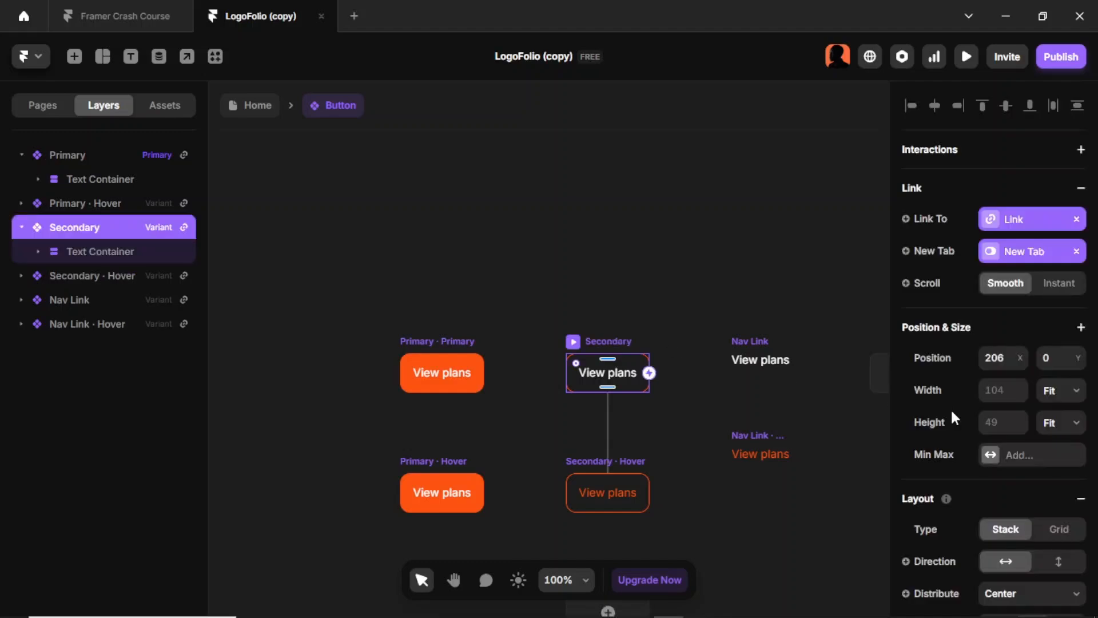
scroll(952, 407, "down", 5)
scroll(993, 335, "down", 6)
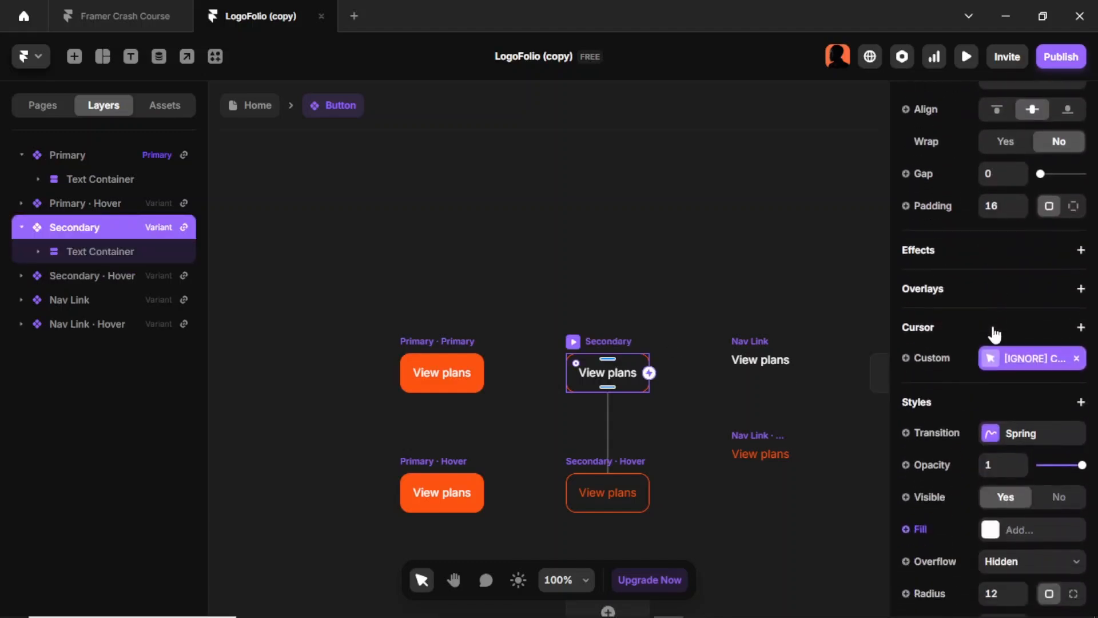
left_click(1008, 530)
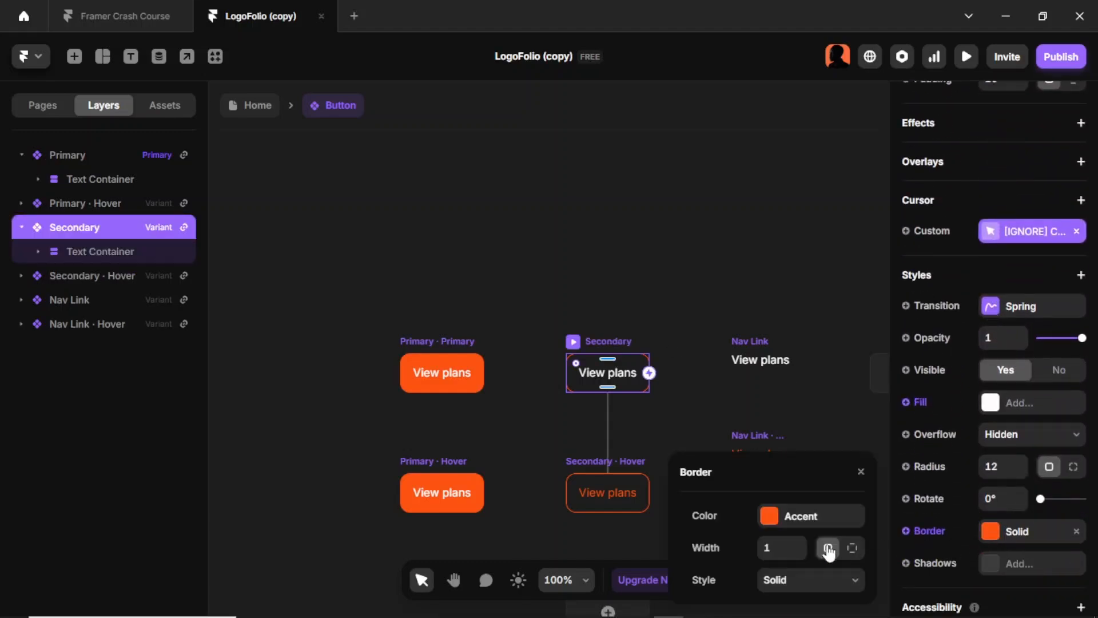
left_click(830, 382)
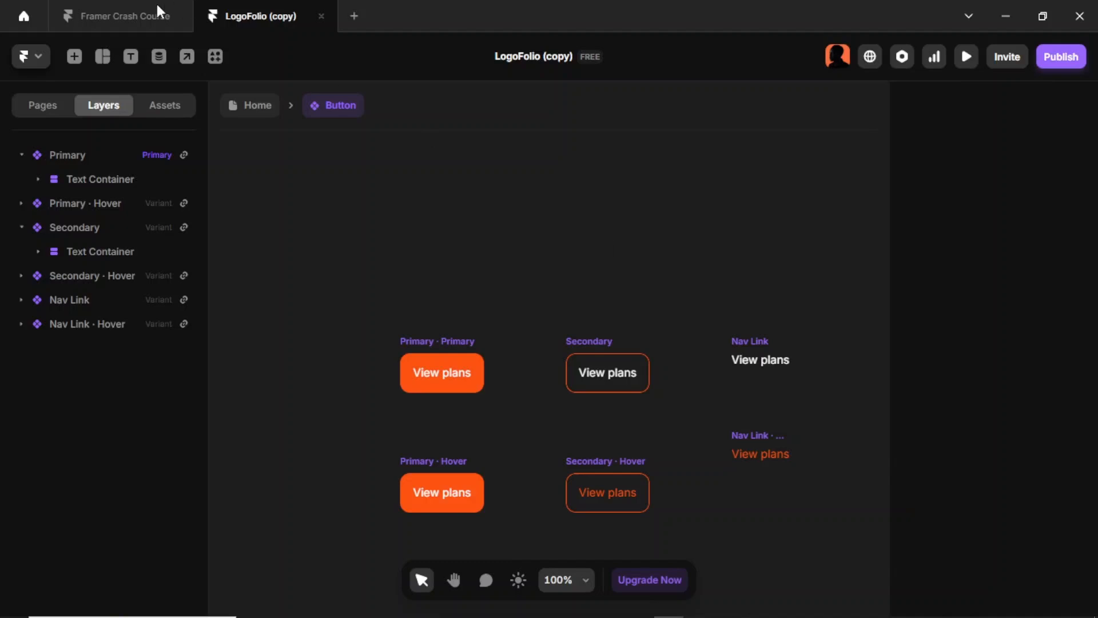
Step: Return to Framer Crash Course and give Variant 2 a solid border in colour style 5
left_click(104, 15)
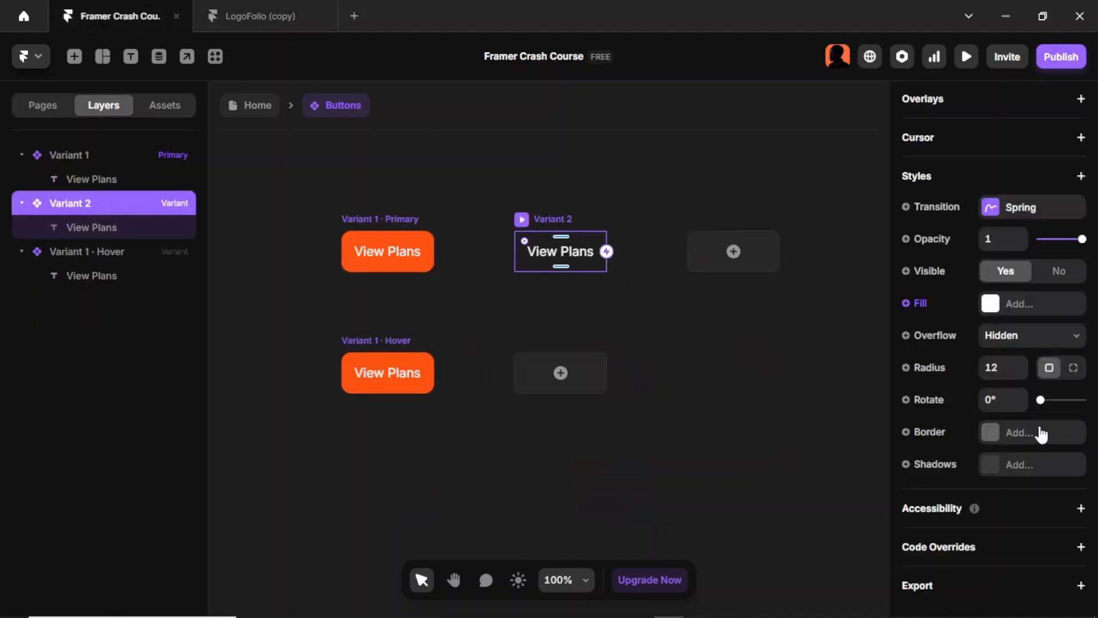
left_click(1005, 434)
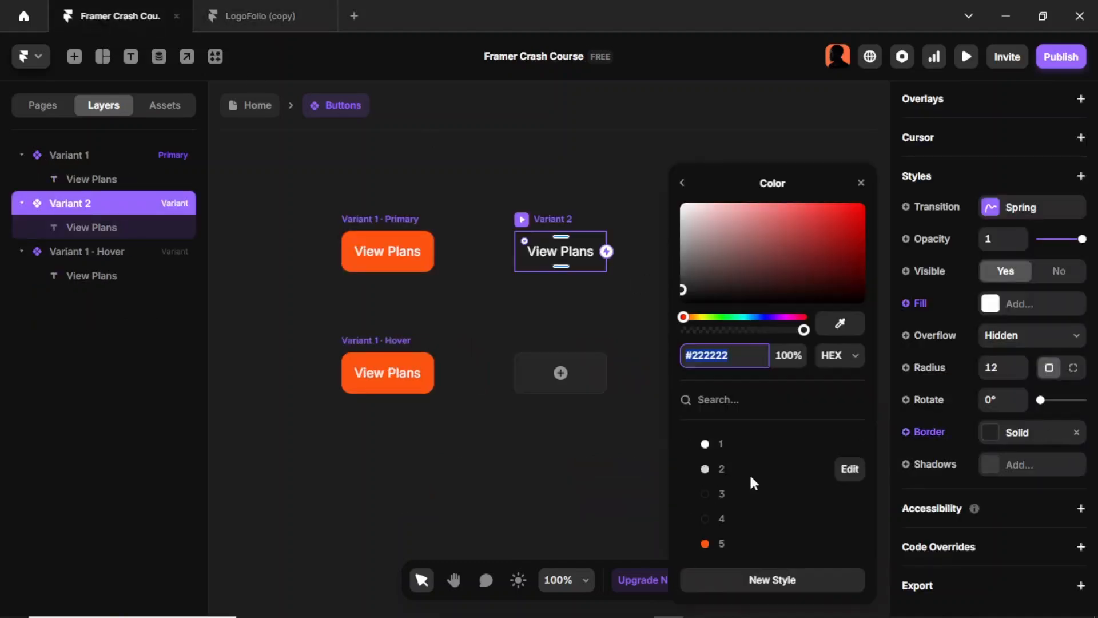
left_click(733, 547)
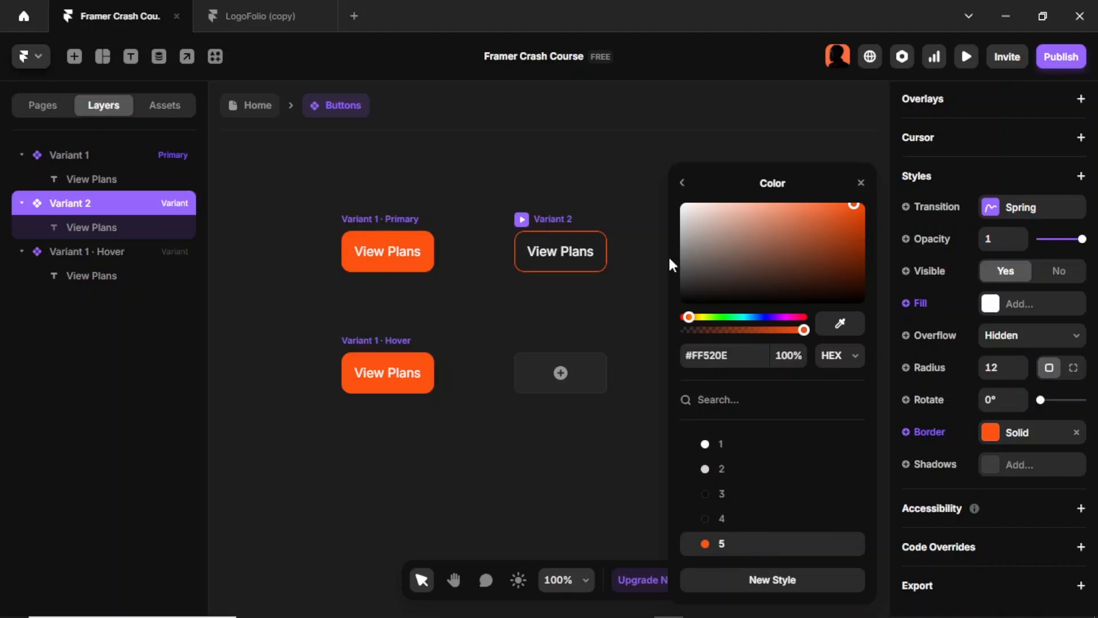
left_click(682, 182)
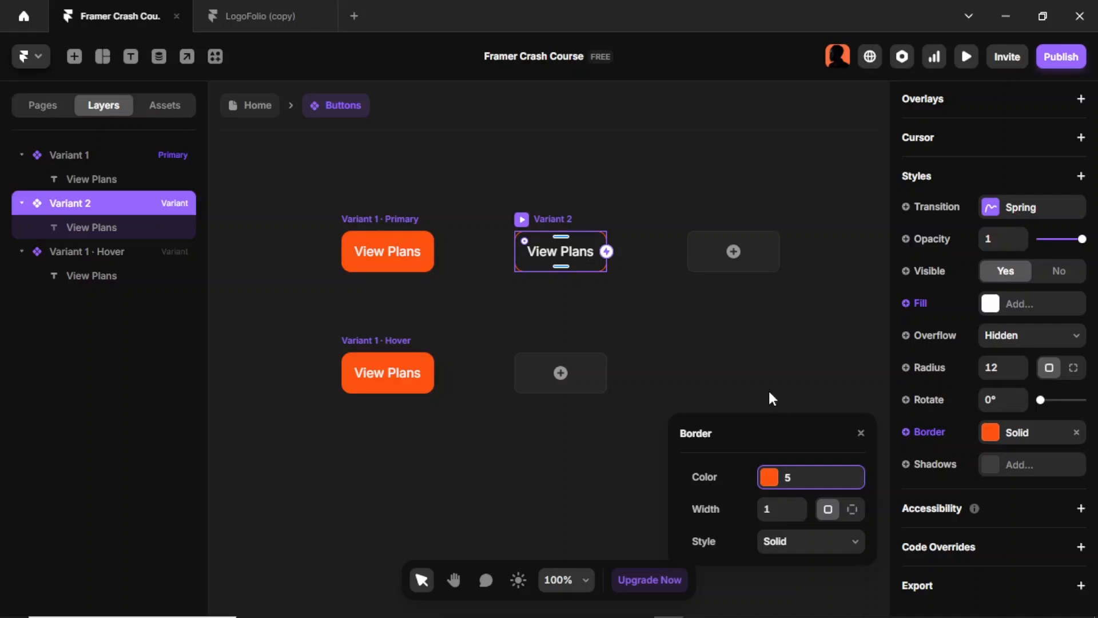
left_click(744, 348)
Step: Check LogoFolio's button variants again, return to Framer Crash Course and add a Hover state to Variant 2
left_click(228, 29)
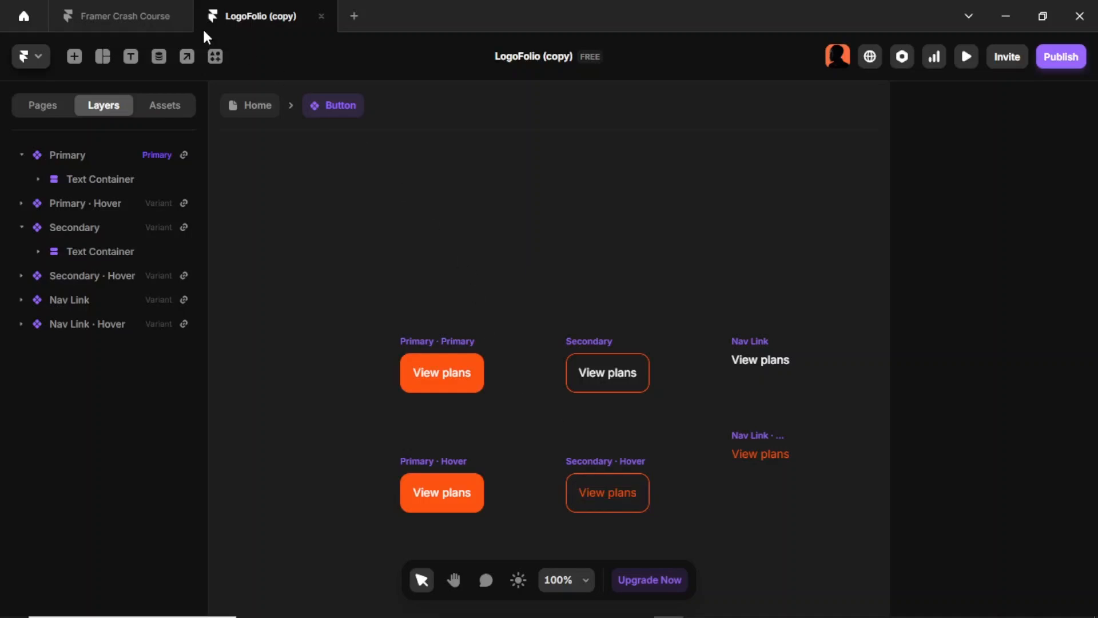
left_click(125, 20)
left_click(536, 216)
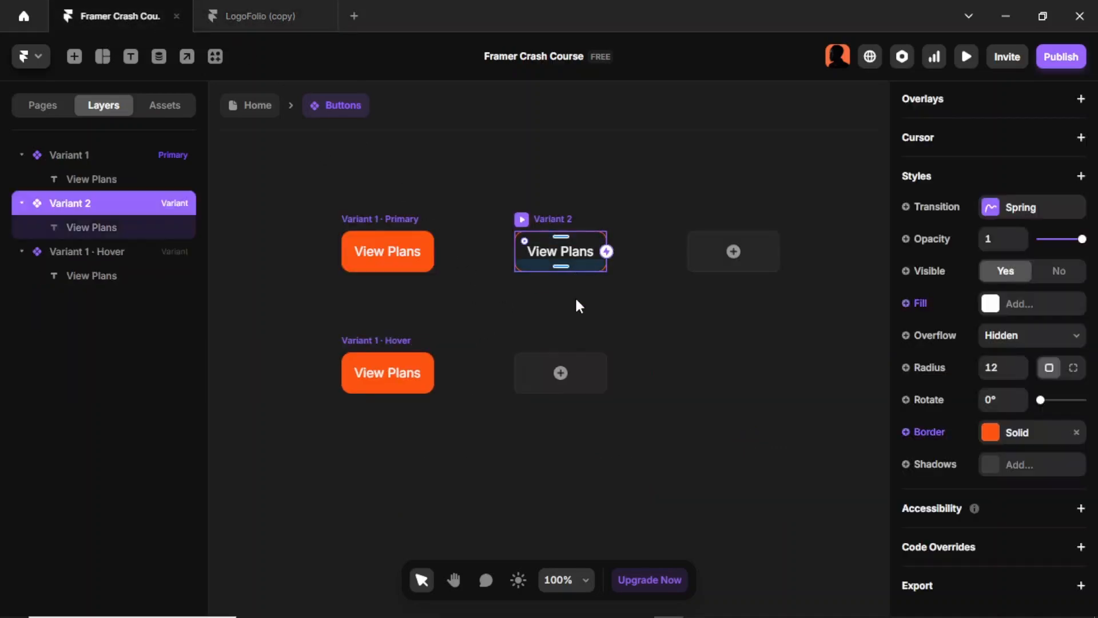
left_click(566, 374)
left_click(588, 392)
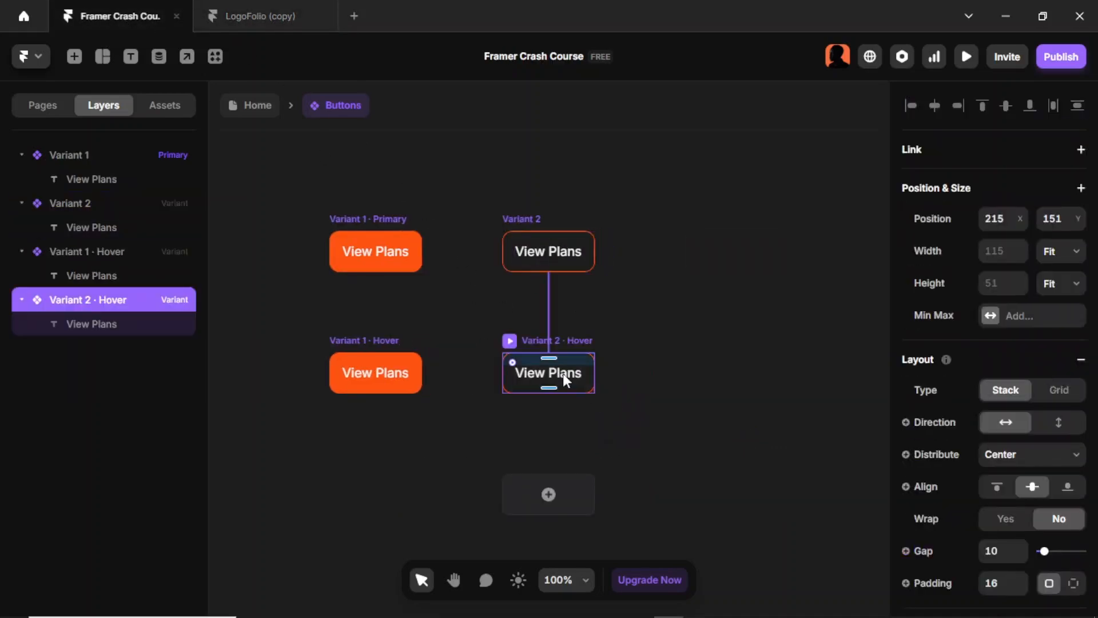
Step: Set the "View Plans" text colour in Variant 2's Hover state to colour style 5
left_click(558, 369)
scroll(1012, 404, "down", 7)
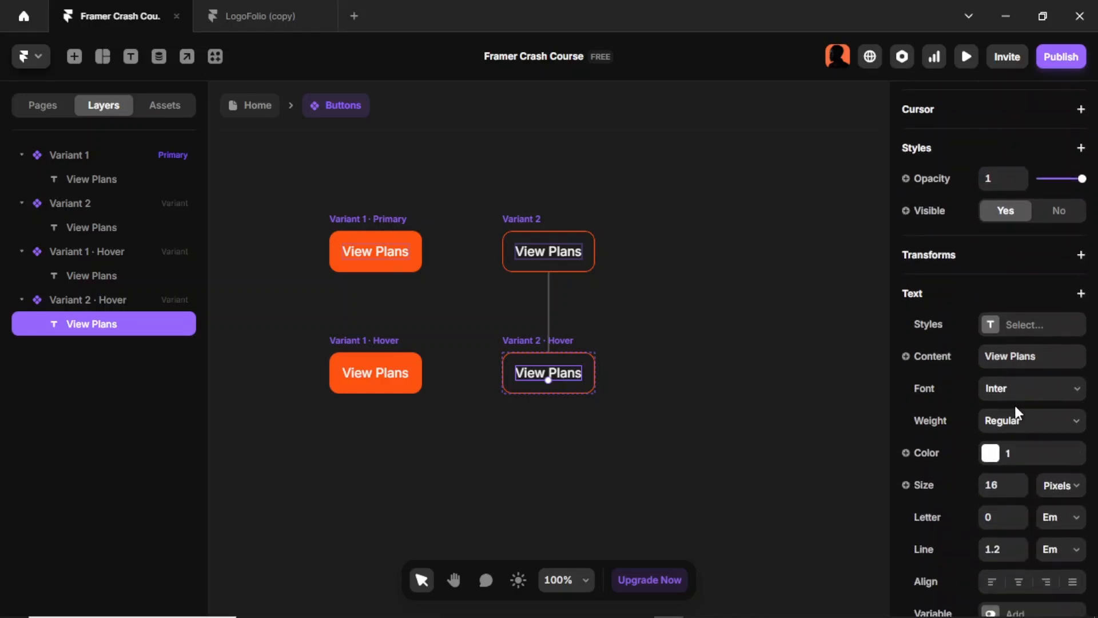
left_click(990, 453)
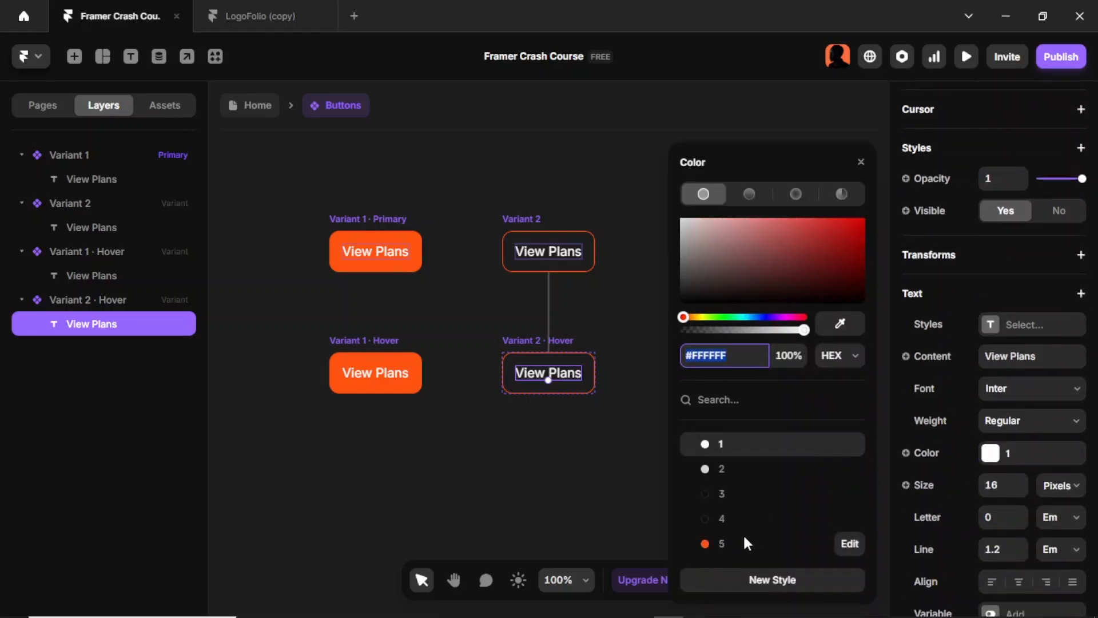
left_click(743, 540)
left_click(608, 497)
Step: Look at LogoFolio's Nav Link variants, return to Framer Crash Course, add a third variant based on Variant 2 and select it
key("ctrl+Tab")
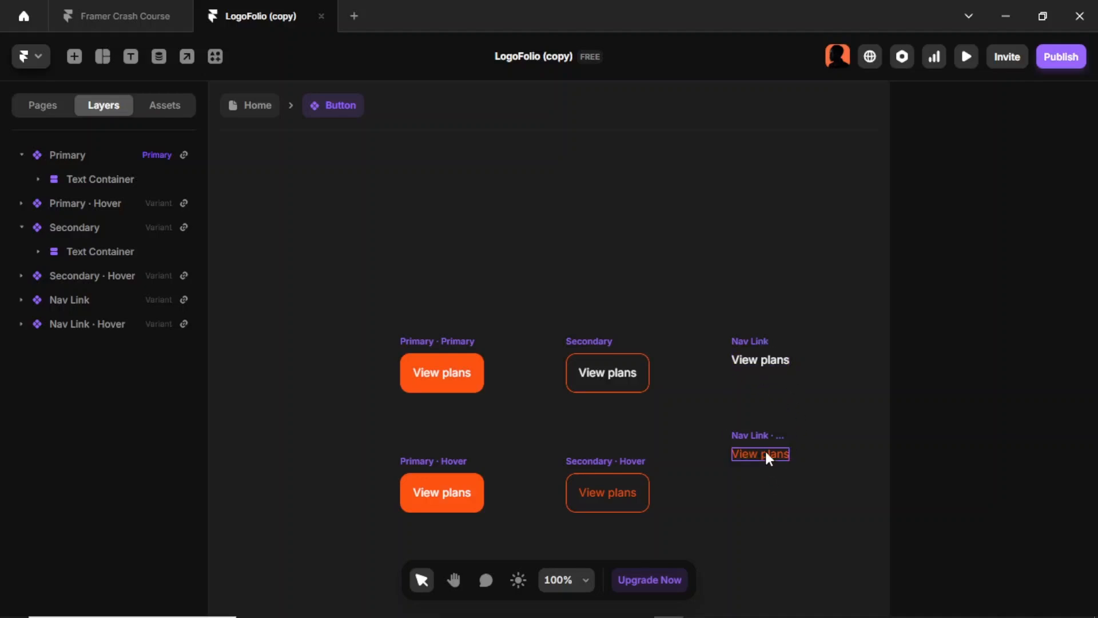
left_click(109, 15)
left_click(525, 219)
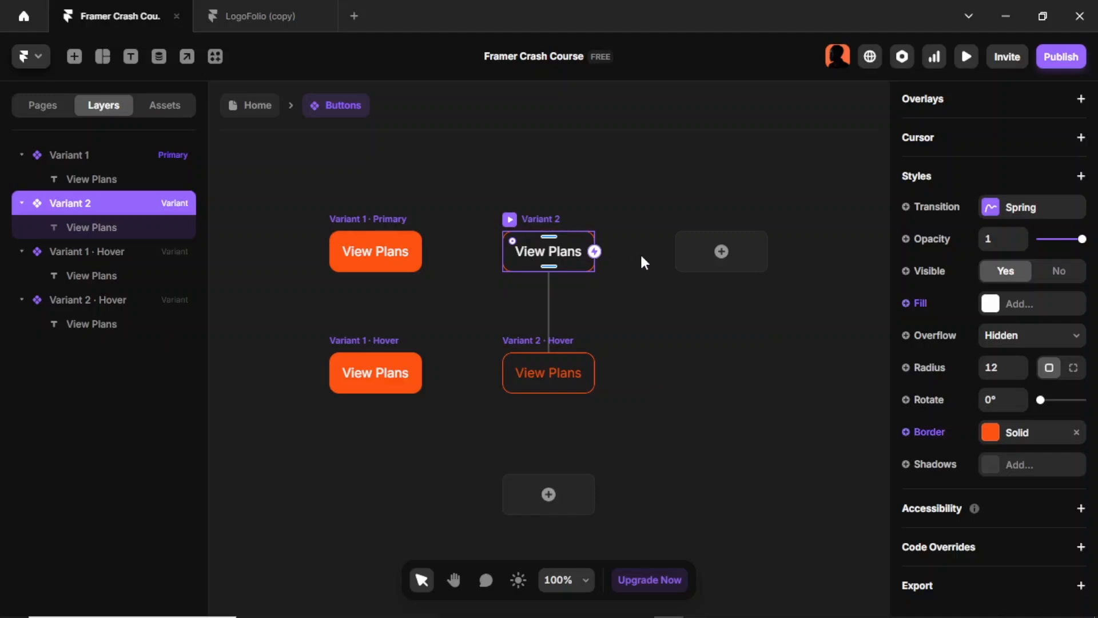
left_click(681, 252)
left_click(650, 409)
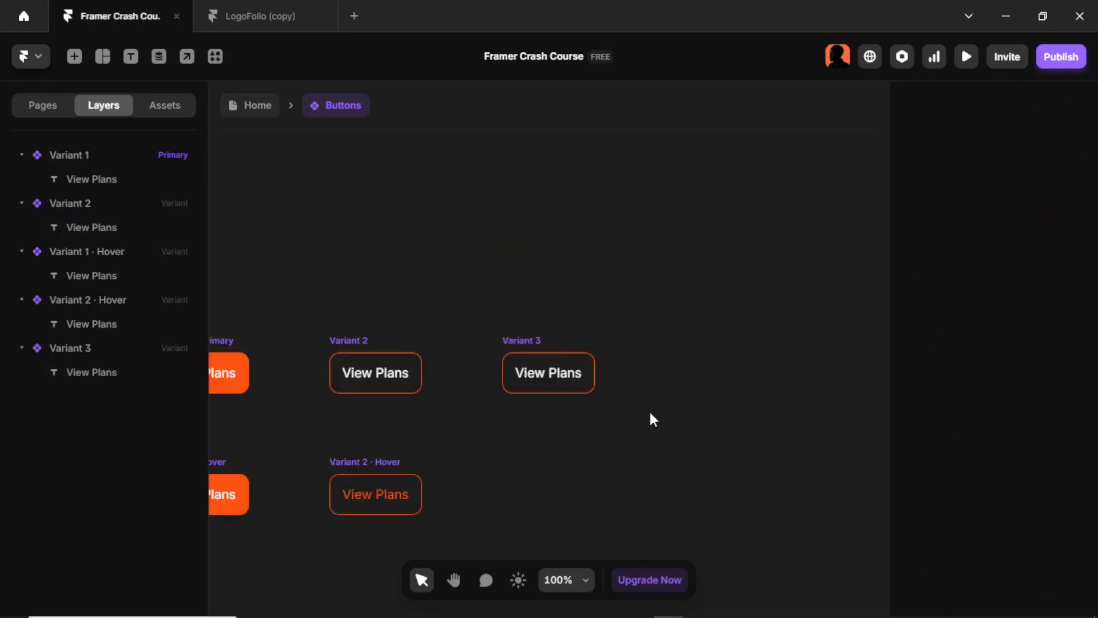
left_click(537, 338)
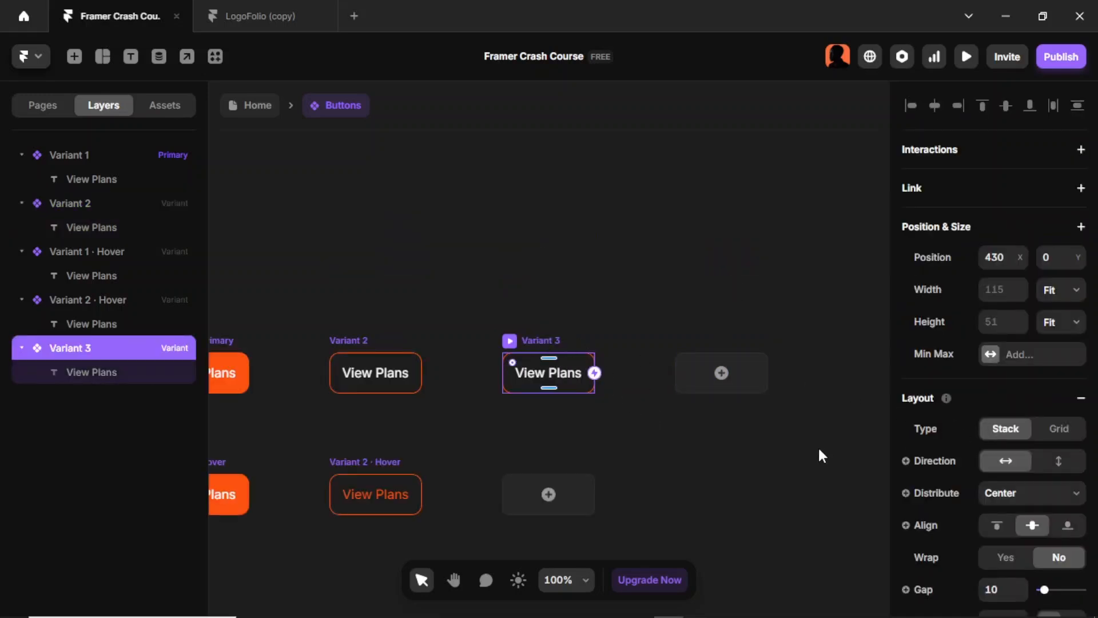
left_click(389, 372)
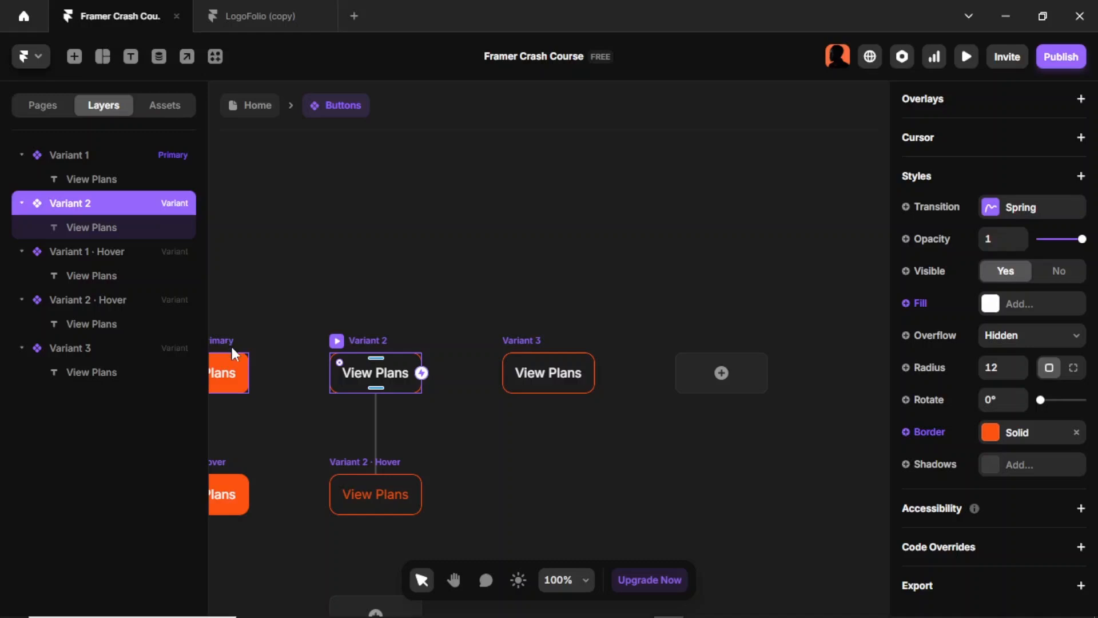
scroll(257, 343, "down", 3)
left_click(289, 342)
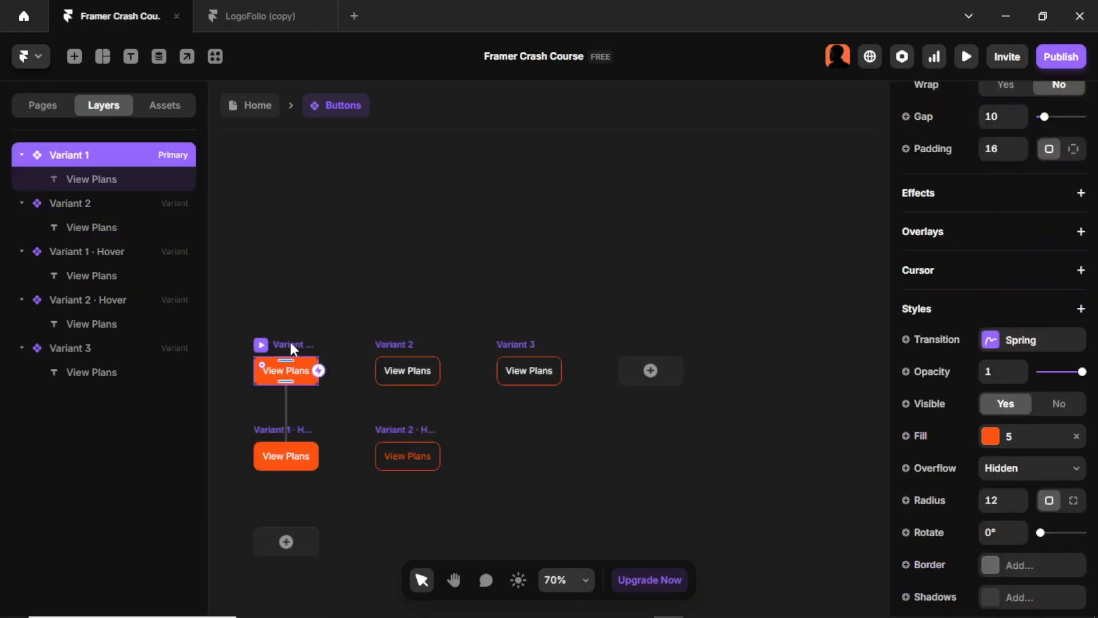
left_click(650, 370)
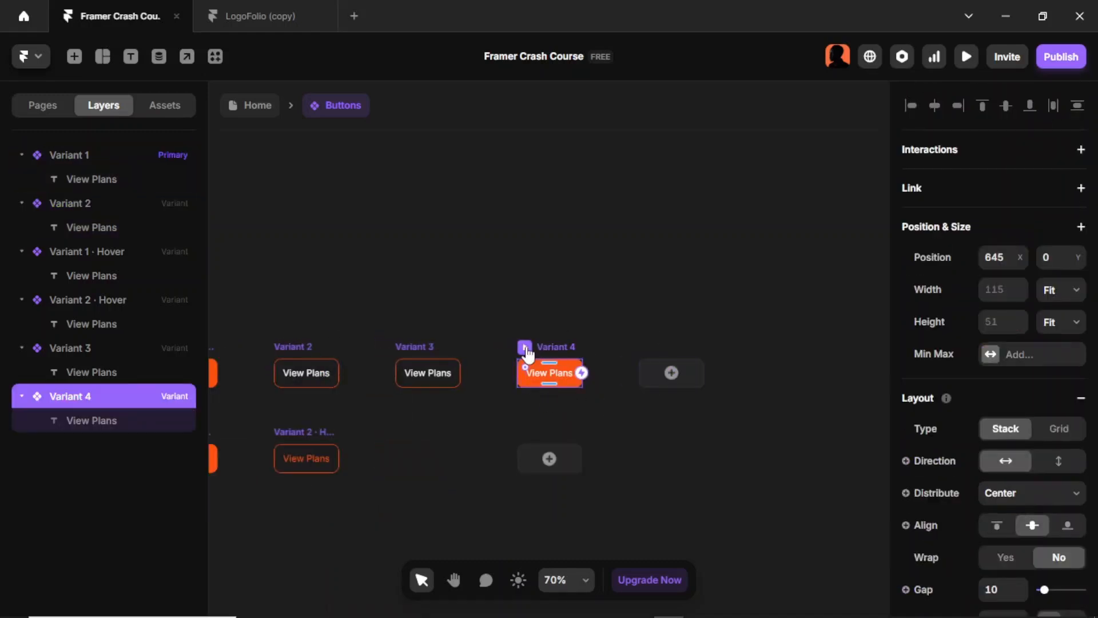
scroll(479, 405, "left", 1)
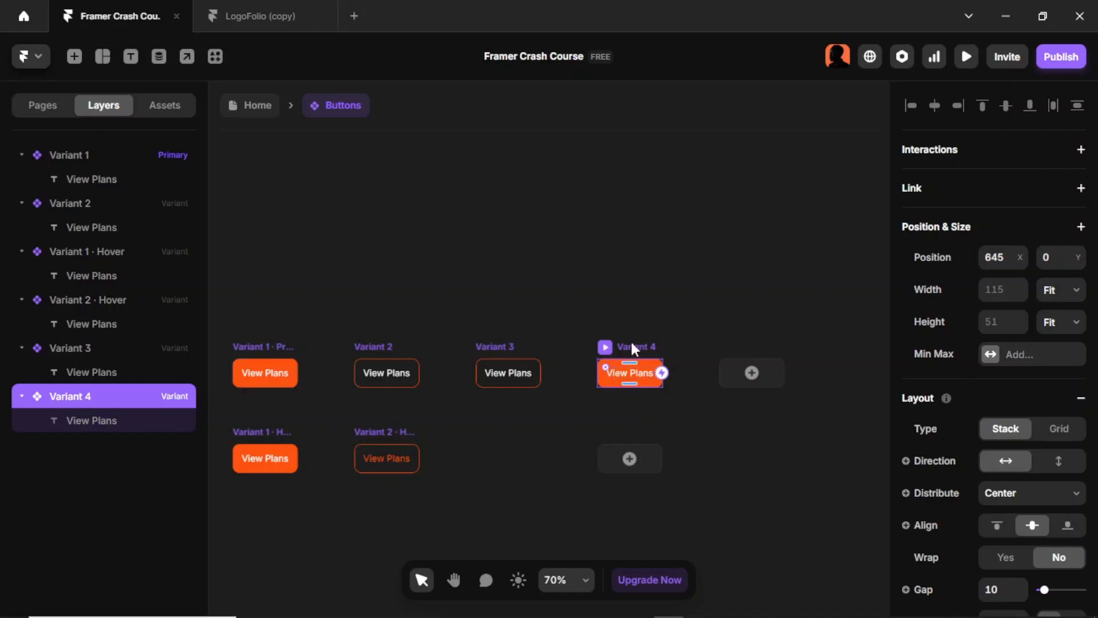
key("Delete")
Step: Remove the border from Variant 3 of the Buttons component
scroll(991, 438, "down", 7)
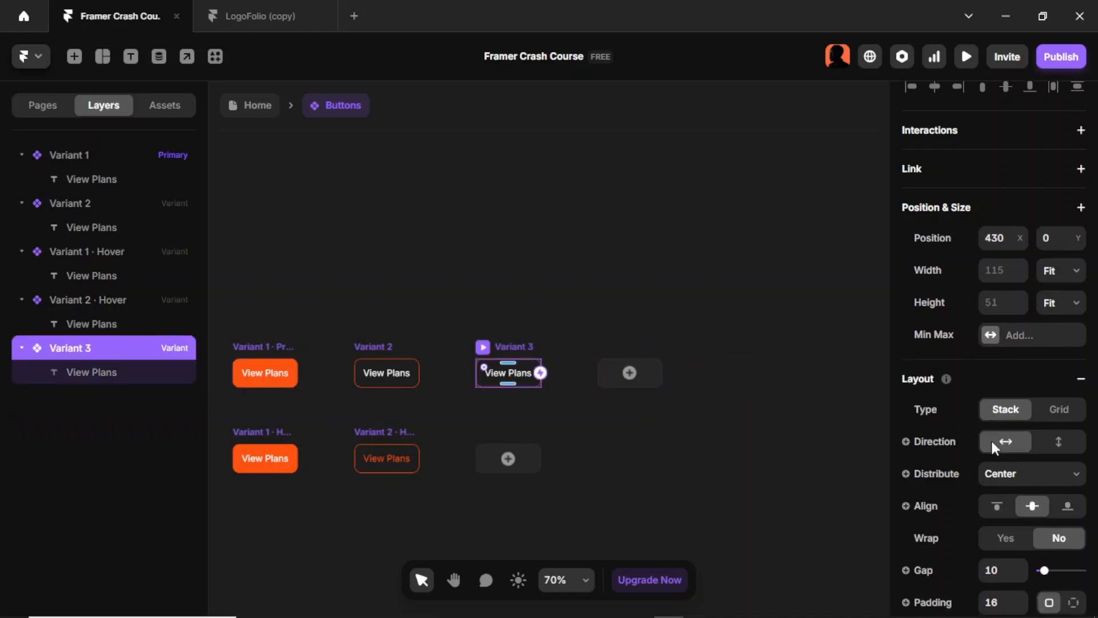
scroll(1055, 530, "down", 4)
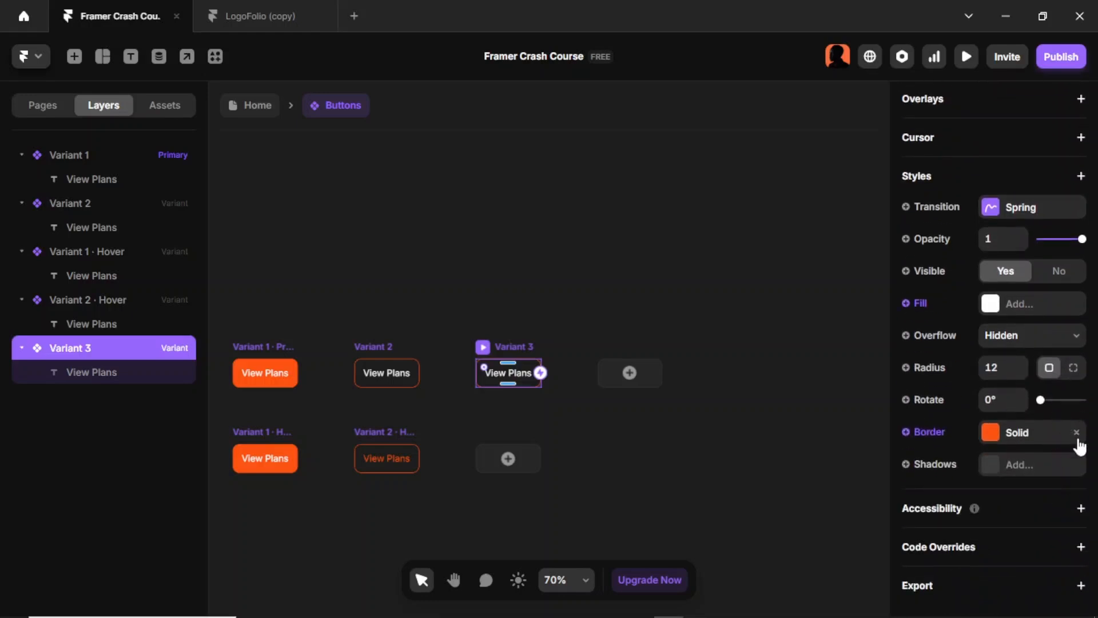
left_click(1077, 432)
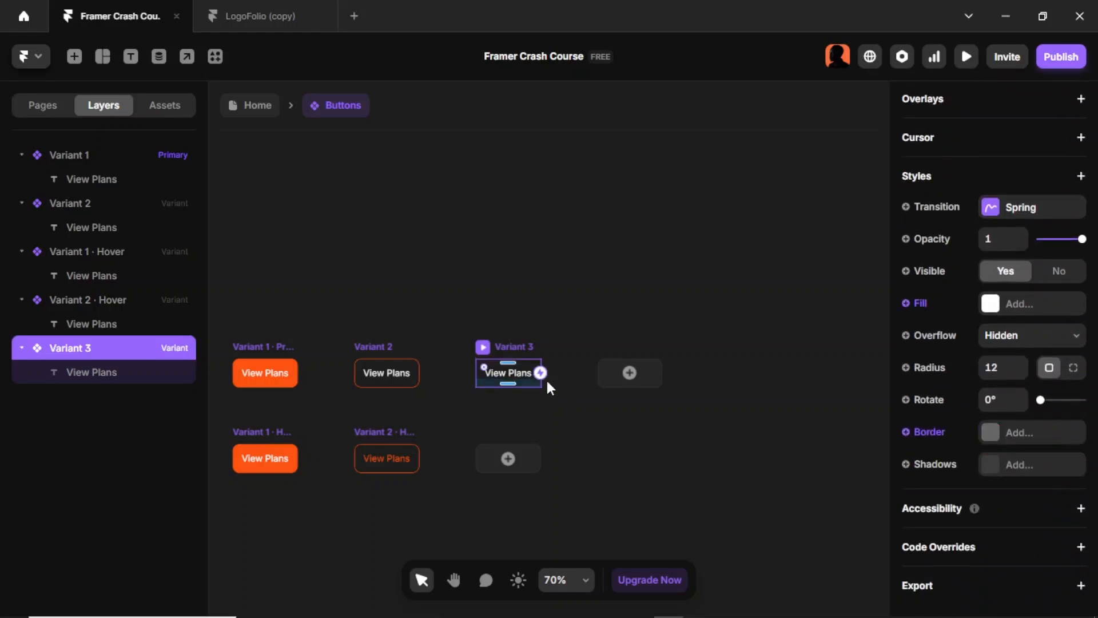
Step: Set Variant 3's padding to 0
scroll(990, 380, "up", 8)
scroll(1086, 473, "up", 2)
scroll(998, 482, "down", 3)
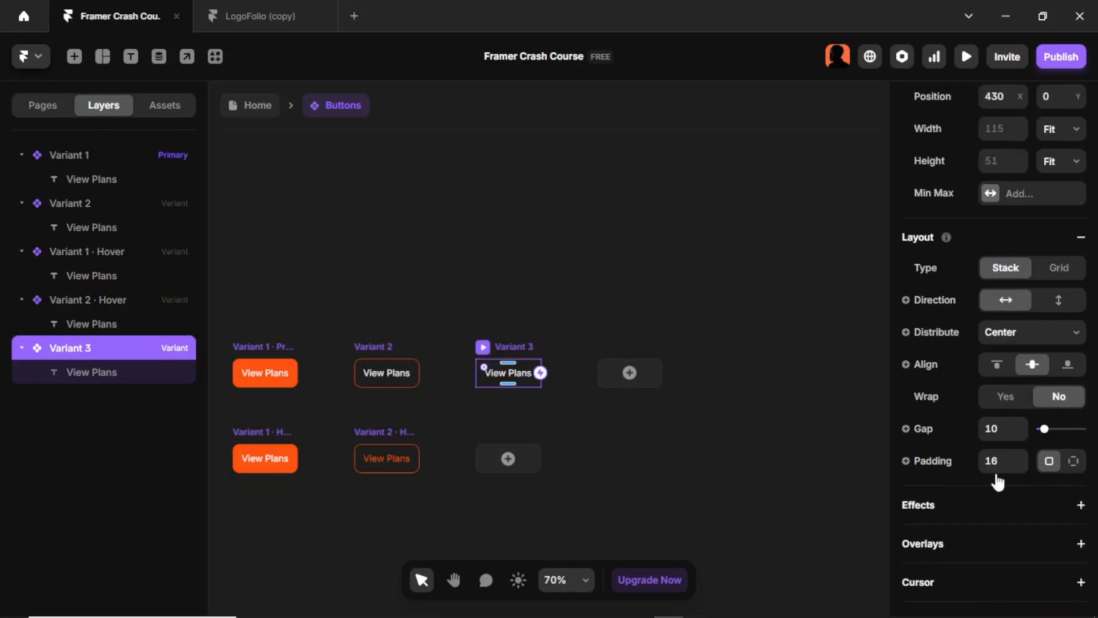
left_click(998, 459)
type("0")
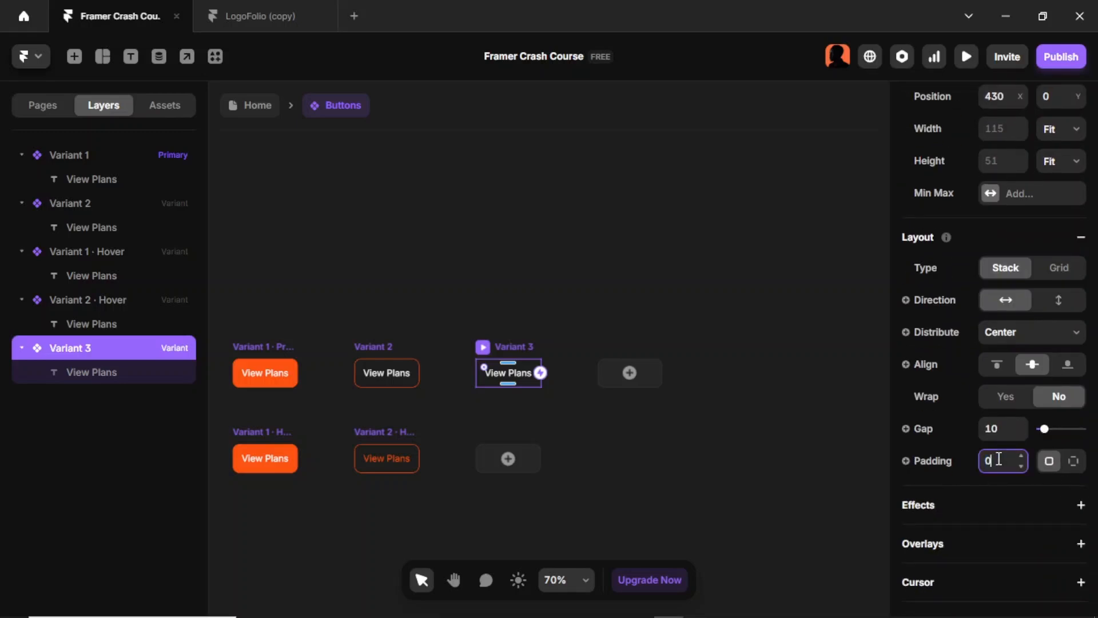
key("Return")
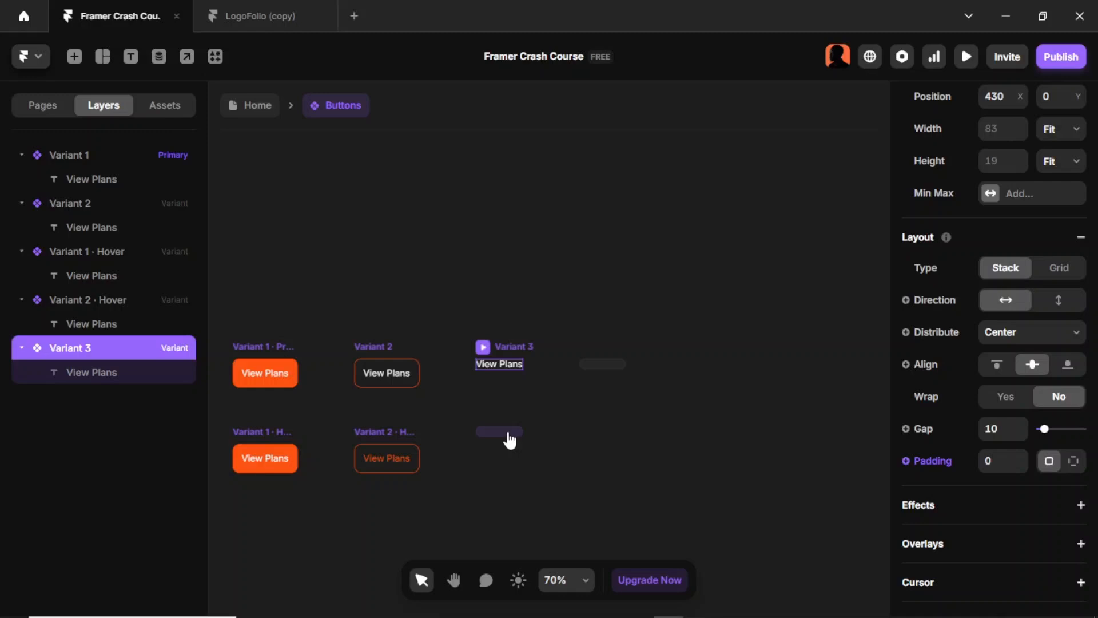
Step: Add a Hover state to Variant 3, set its View Plans text to colour style 5, and compare the variants with LogoFolio's Button component
left_click(510, 440)
left_click(517, 447)
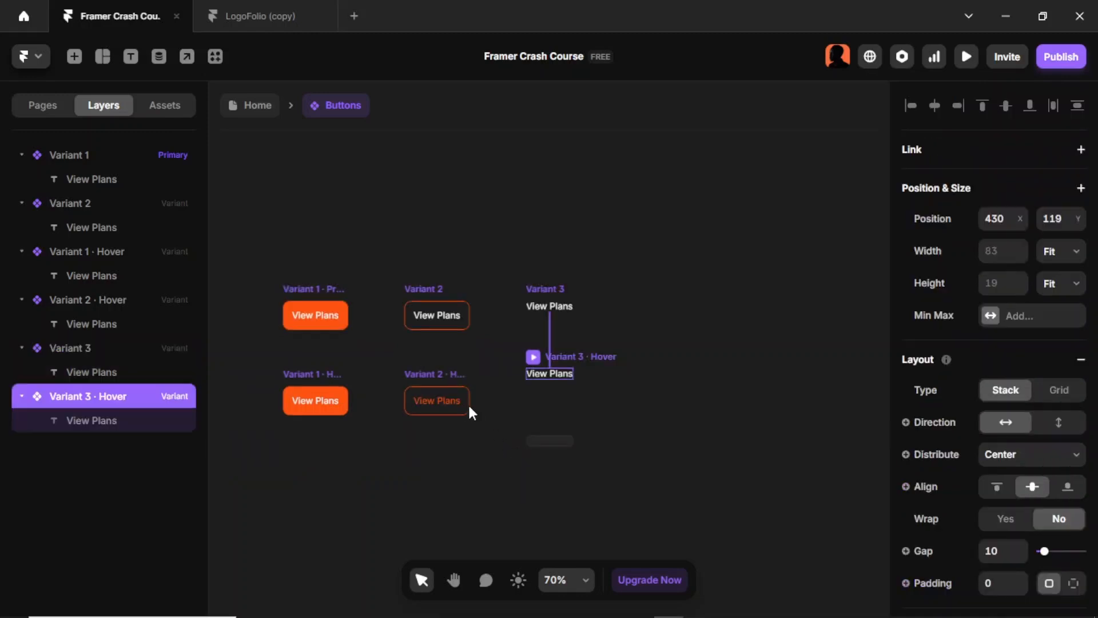
left_click(548, 379)
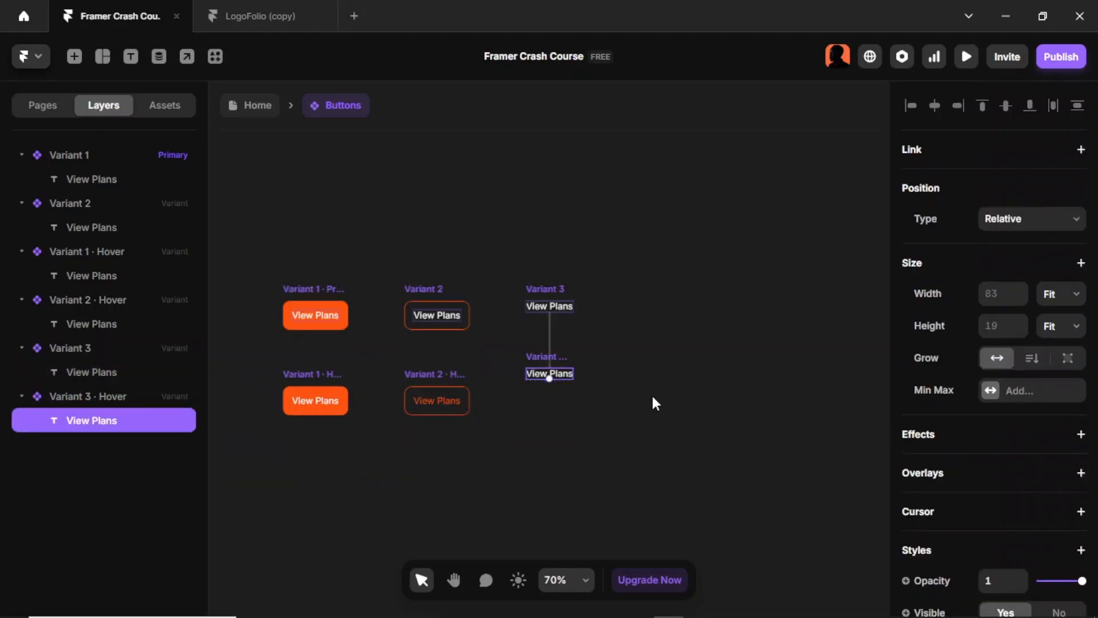
scroll(1000, 448, "down", 10)
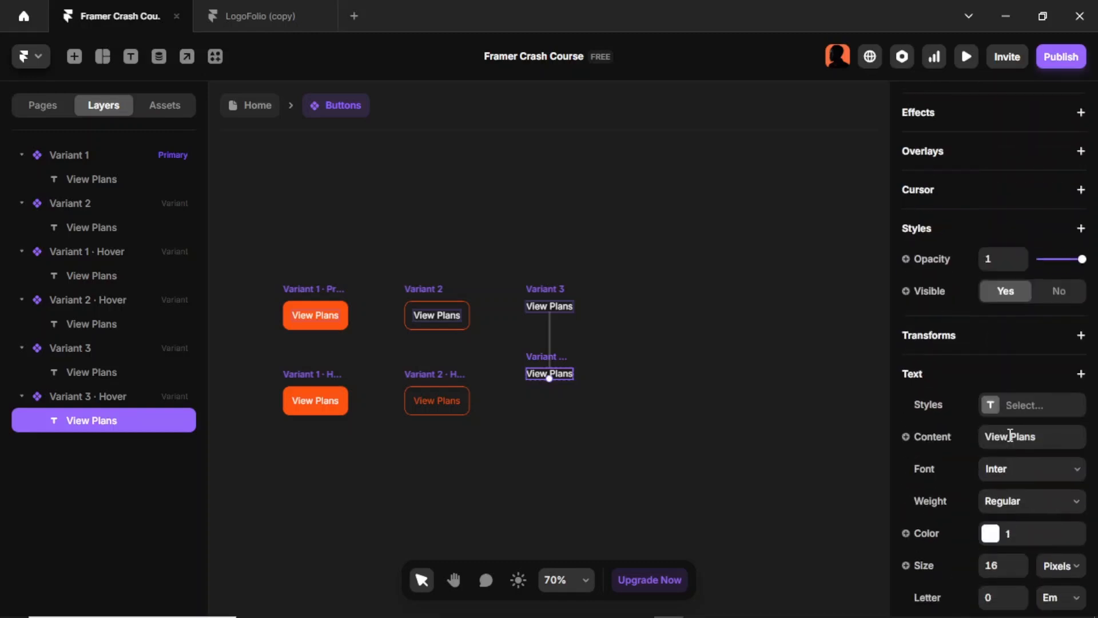
left_click(991, 293)
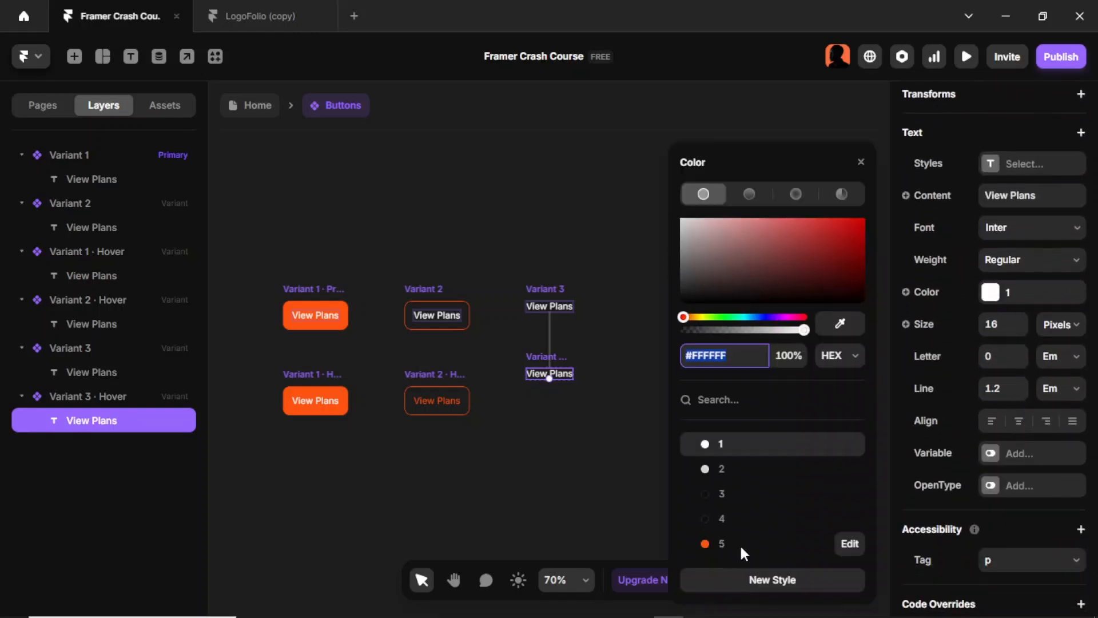
left_click(737, 542)
left_click(603, 436)
left_click(272, 19)
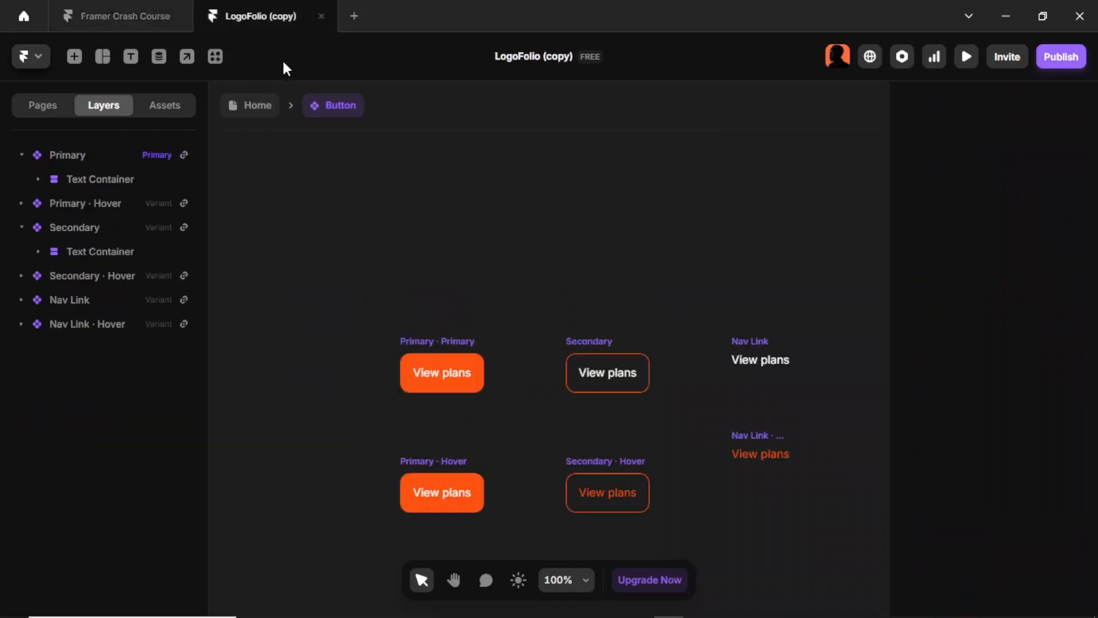
left_click(143, 19)
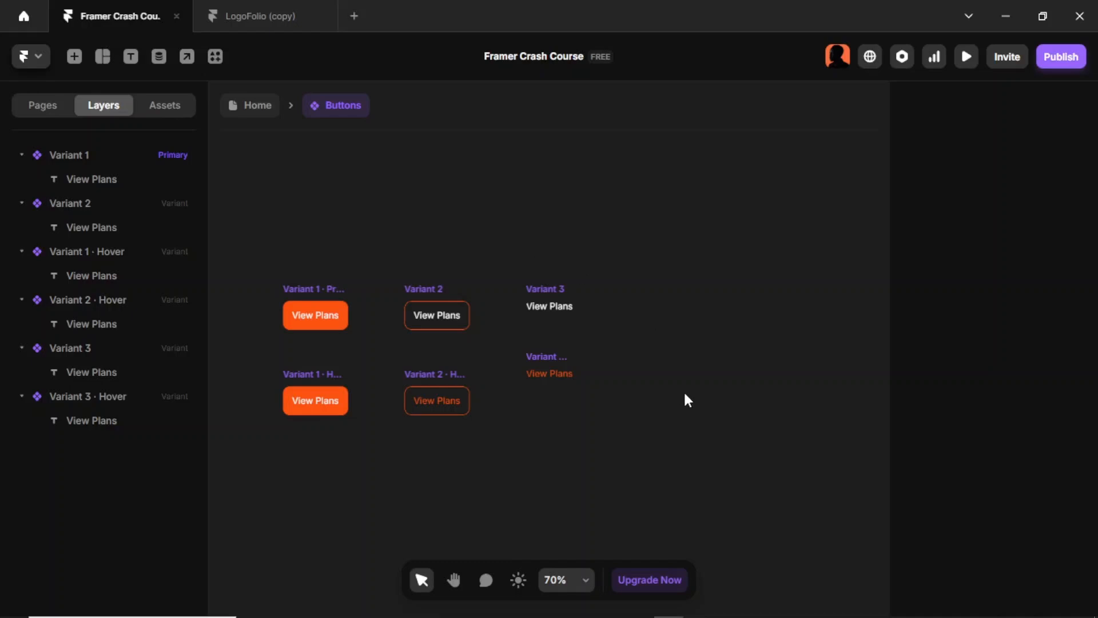
Step: Return to the Home page and duplicate the Buttons instance beside the original below the Desktop frame
key("Escape")
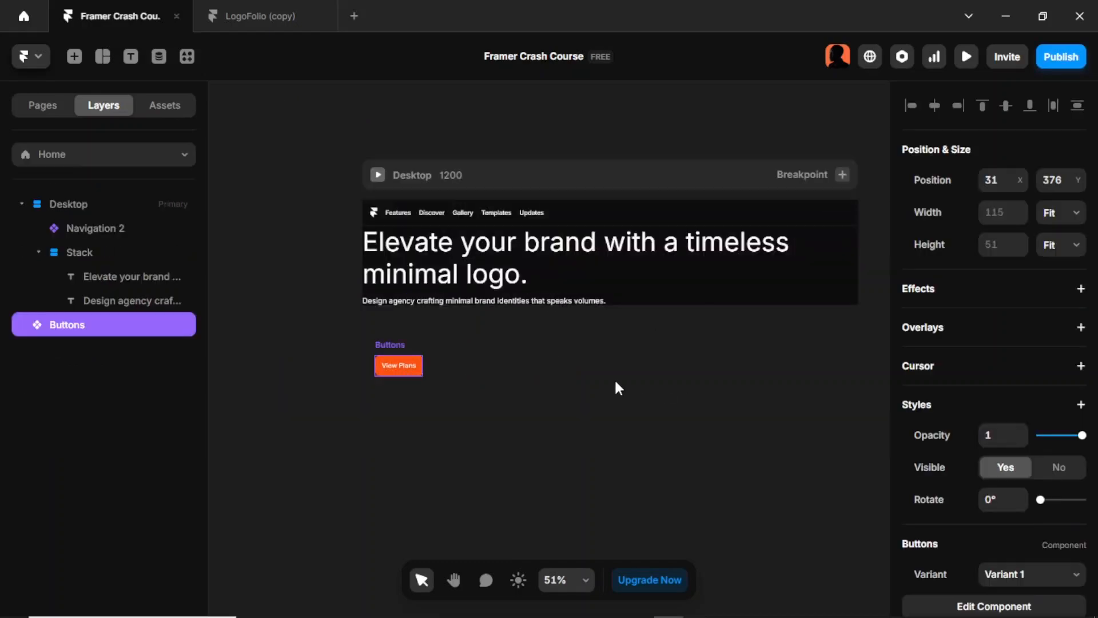
left_click(438, 373)
left_click(389, 345)
key("ctrl+d")
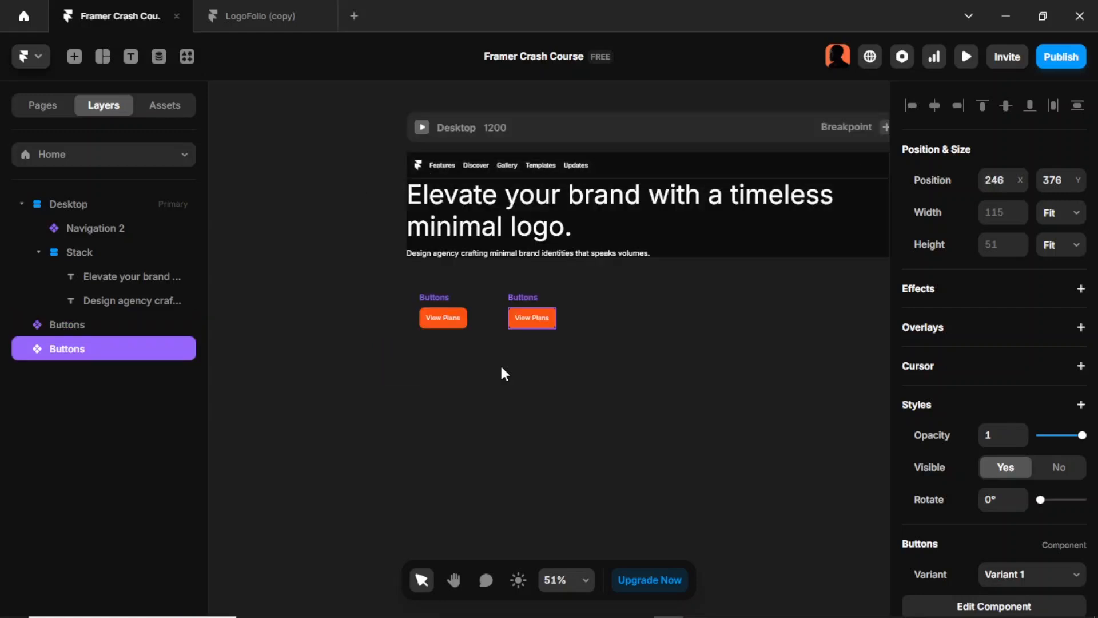
Step: Switch the duplicated Buttons instance to Variant 2
left_click(584, 369)
left_click(533, 298)
scroll(1020, 316, "down", 2)
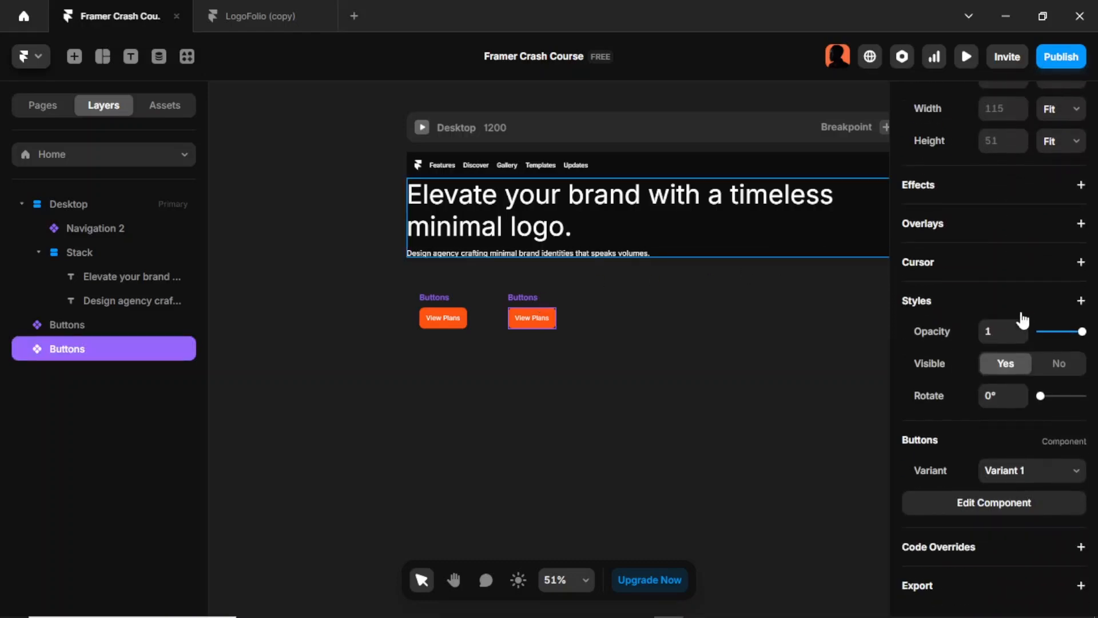
left_click(1076, 474)
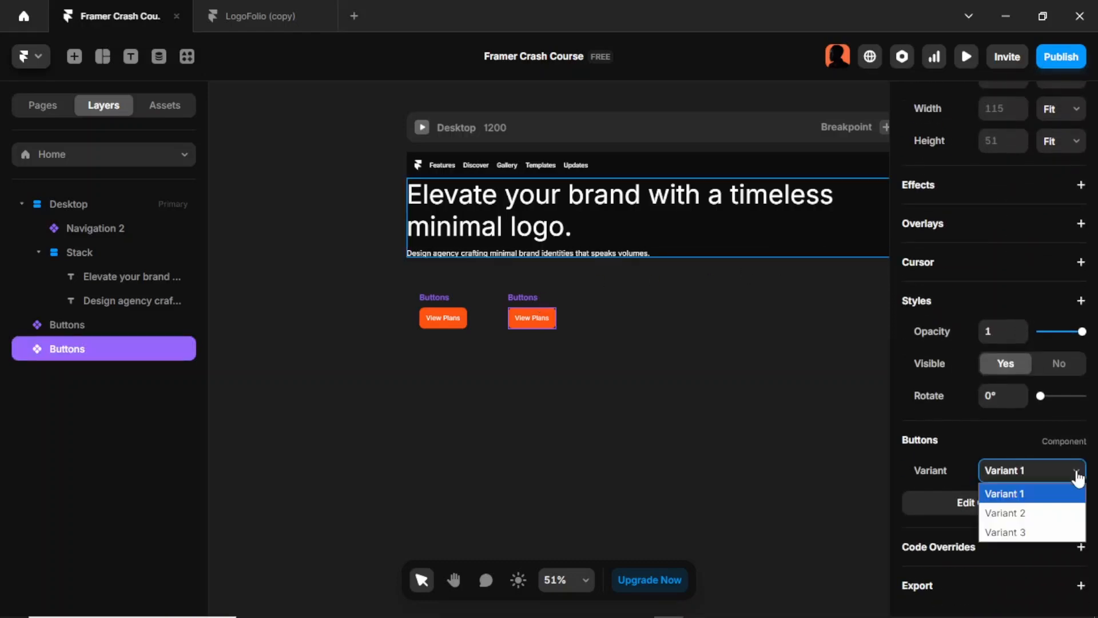
left_click(1061, 513)
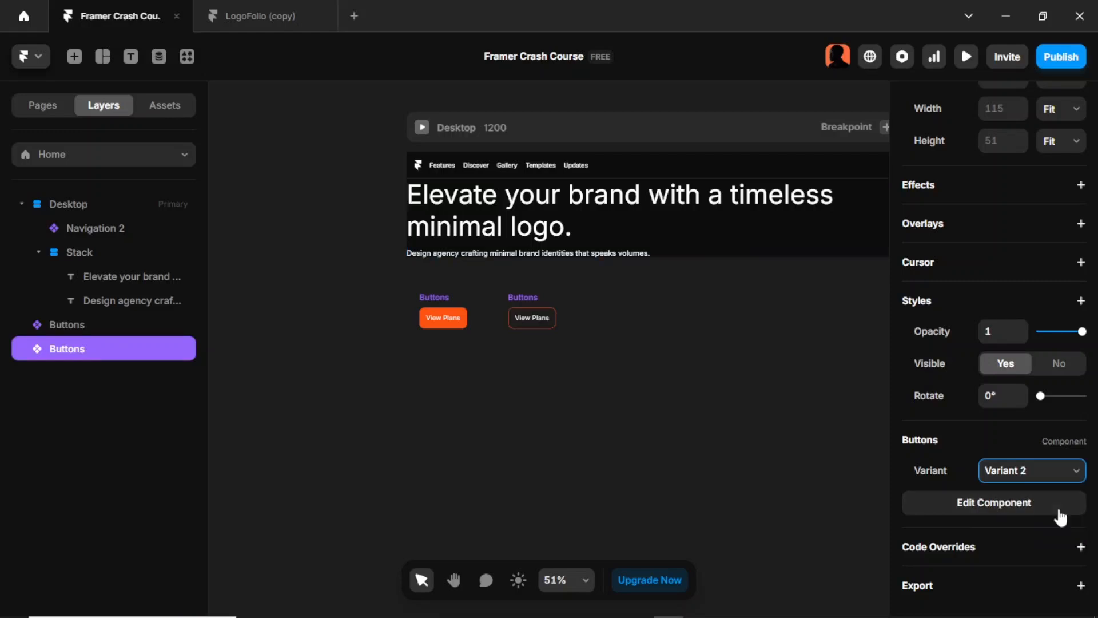
left_click(720, 349)
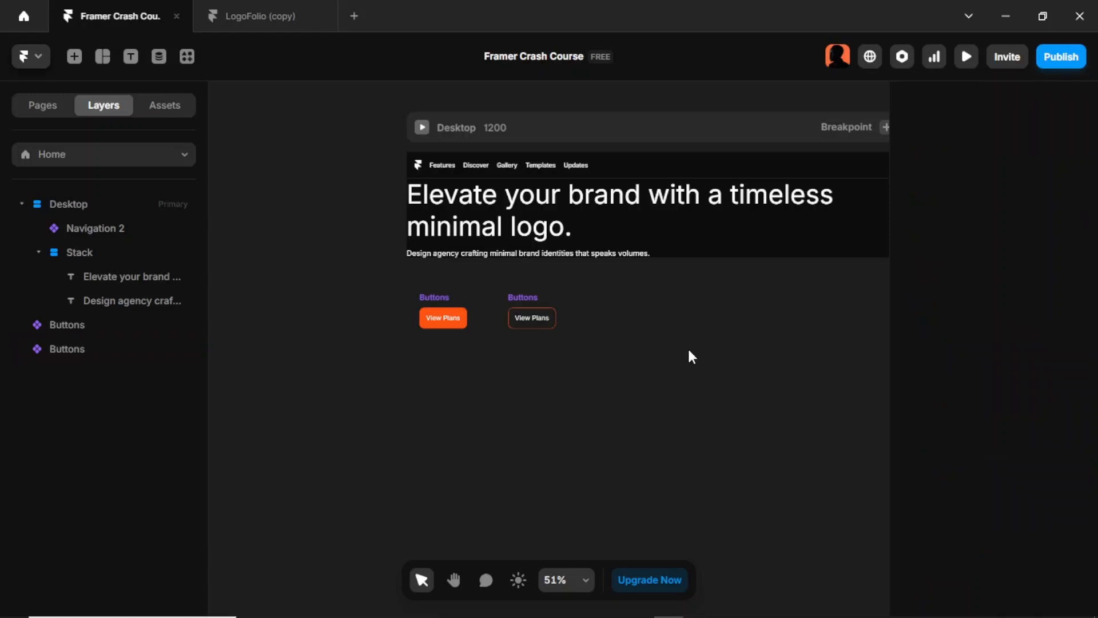
Step: Select both Buttons instances and wrap them in a horizontal stack
left_click(432, 301)
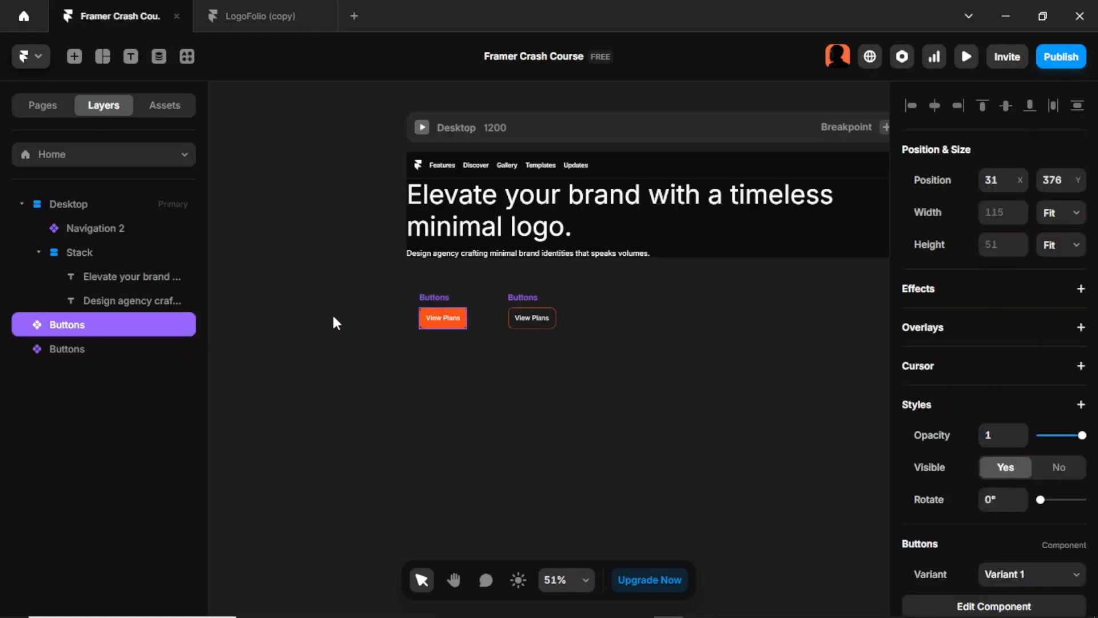
left_click(121, 349, "shift")
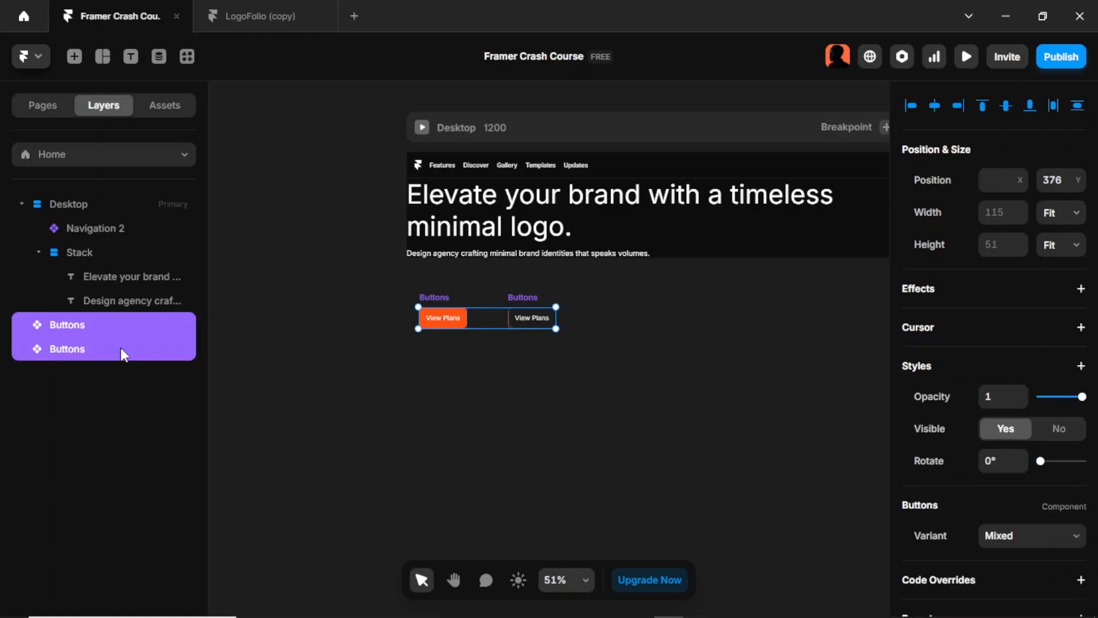
key("ctrl+Return")
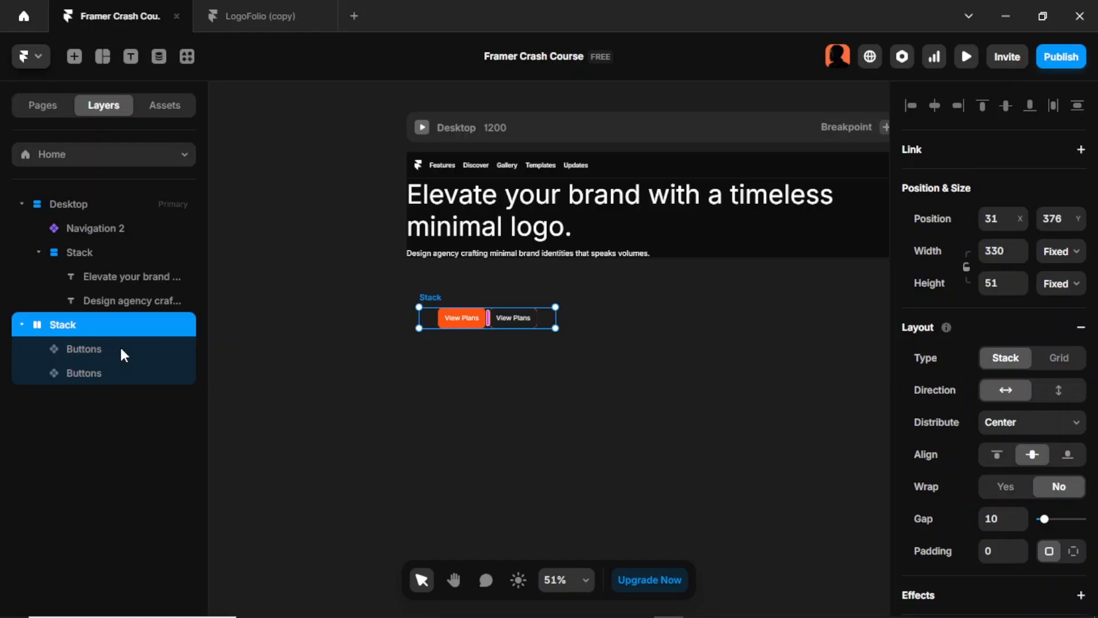
Step: Set the button stack's height to Fit and its distribution to Start, with centred alignment
scroll(1061, 429, "down", 1)
scroll(1063, 436, "up", 1)
left_click(1074, 289)
left_click(1076, 363)
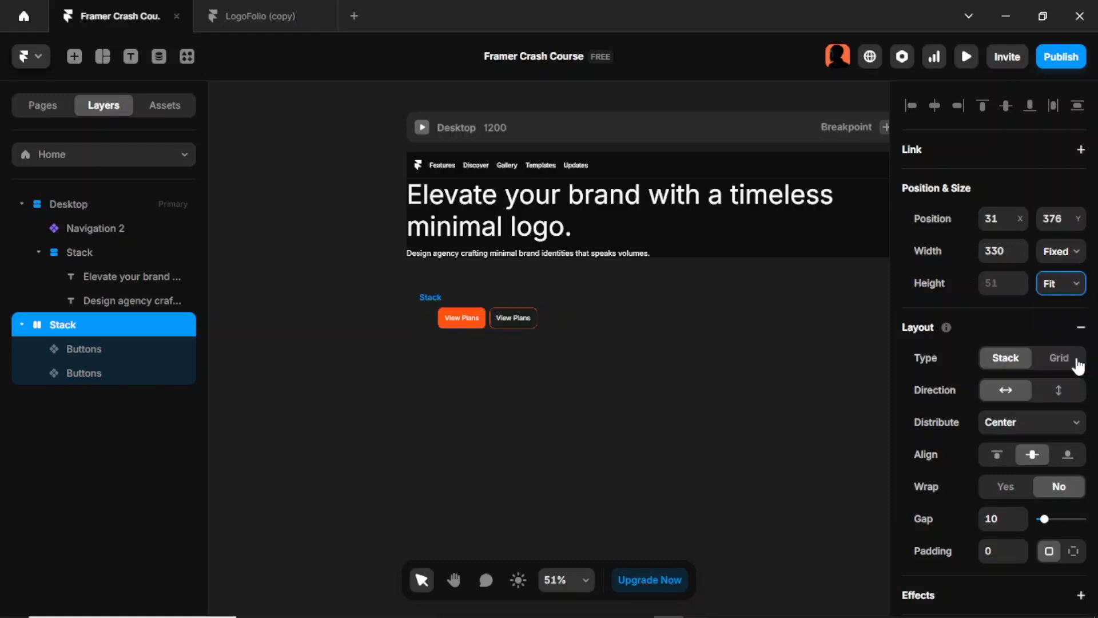
scroll(1061, 350, "down", 2)
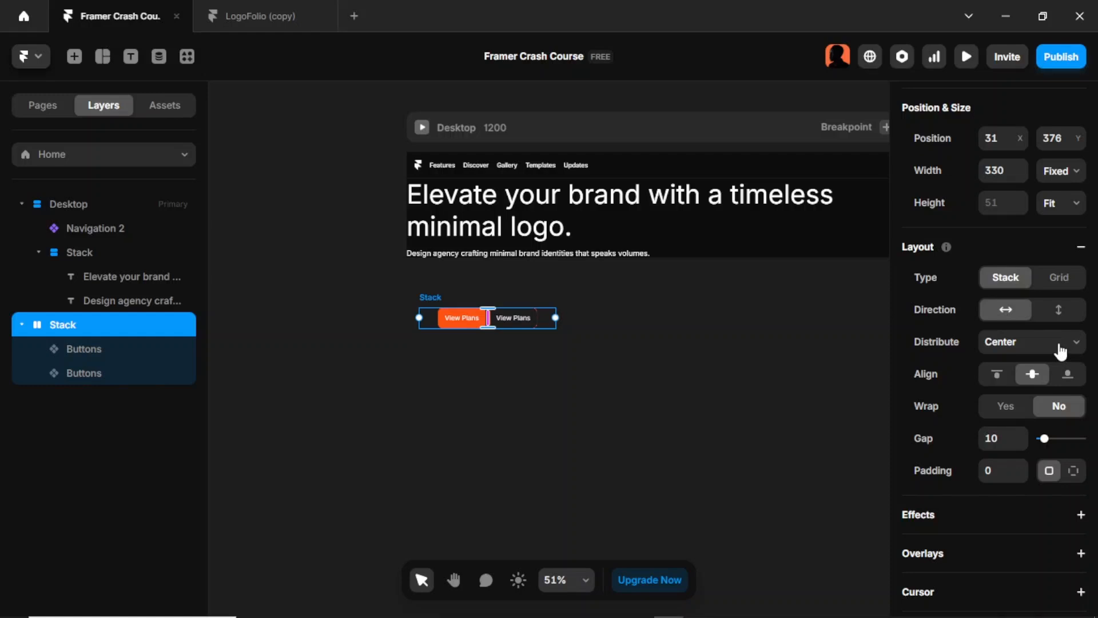
left_click(1061, 350)
left_click(1055, 363)
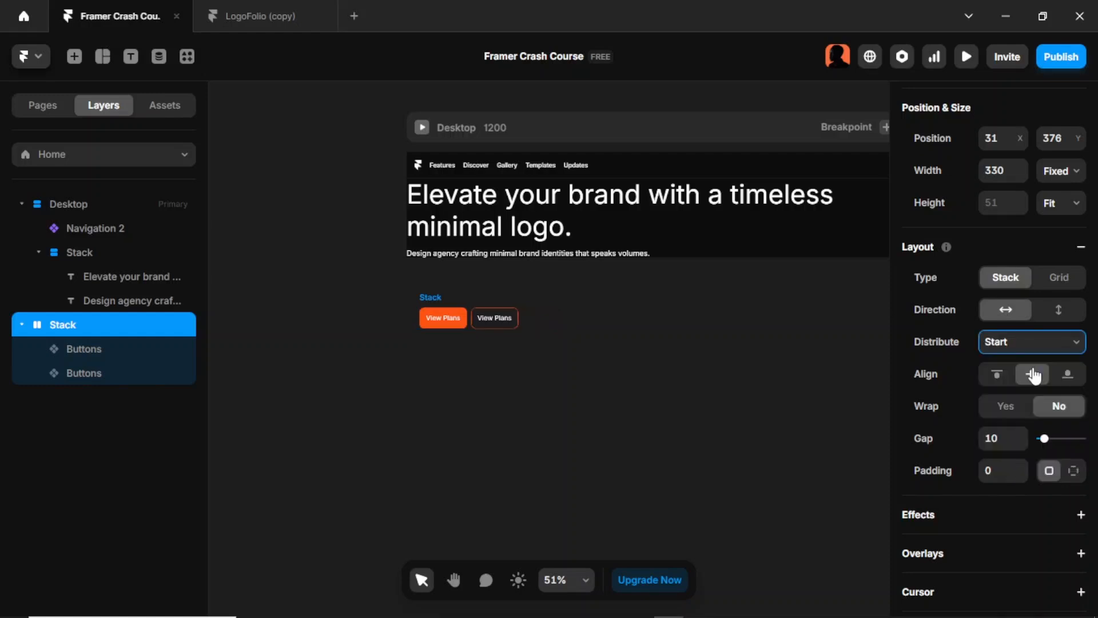
left_click(1033, 374)
scroll(348, 319, "down", 2)
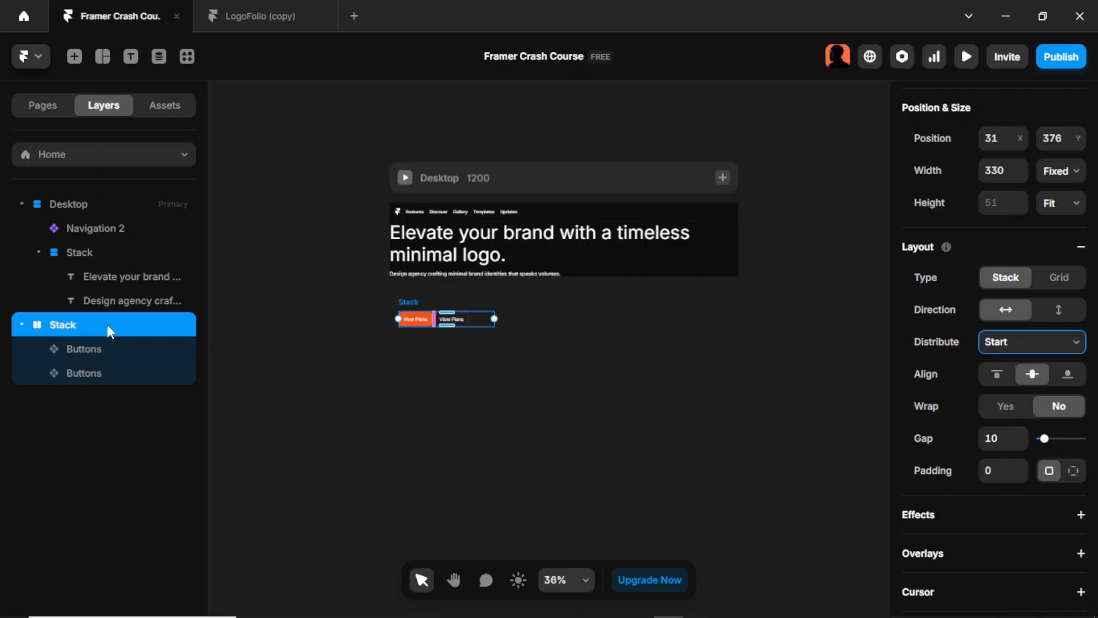
Step: Nest the button stack in the hero text stack below the description and open its width sizing options
left_click_drag(107, 324, 106, 255)
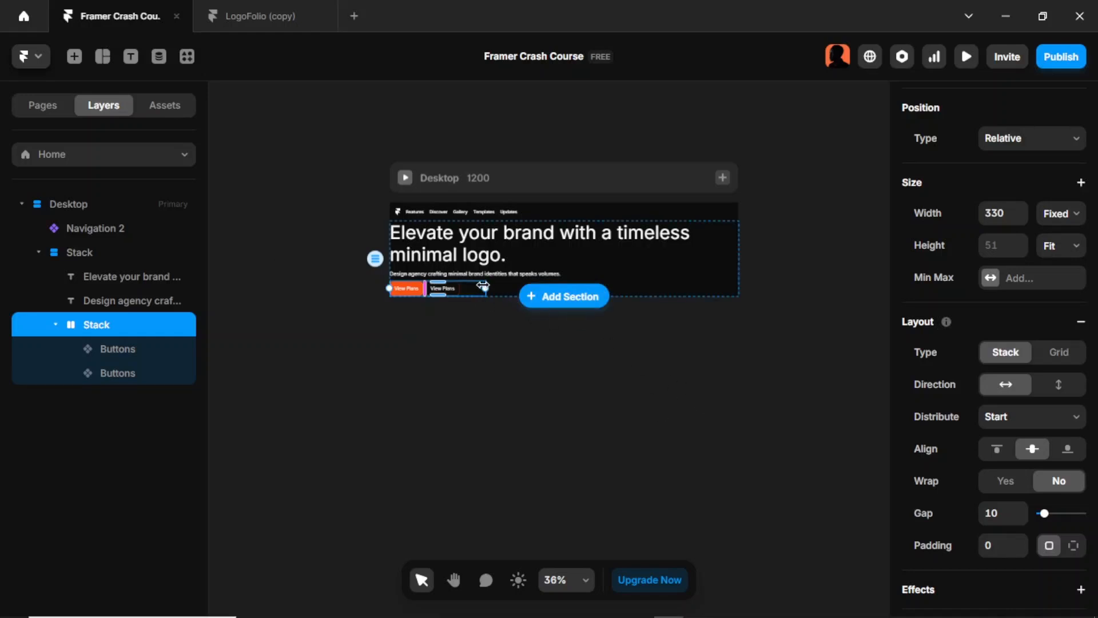
left_click(1059, 213)
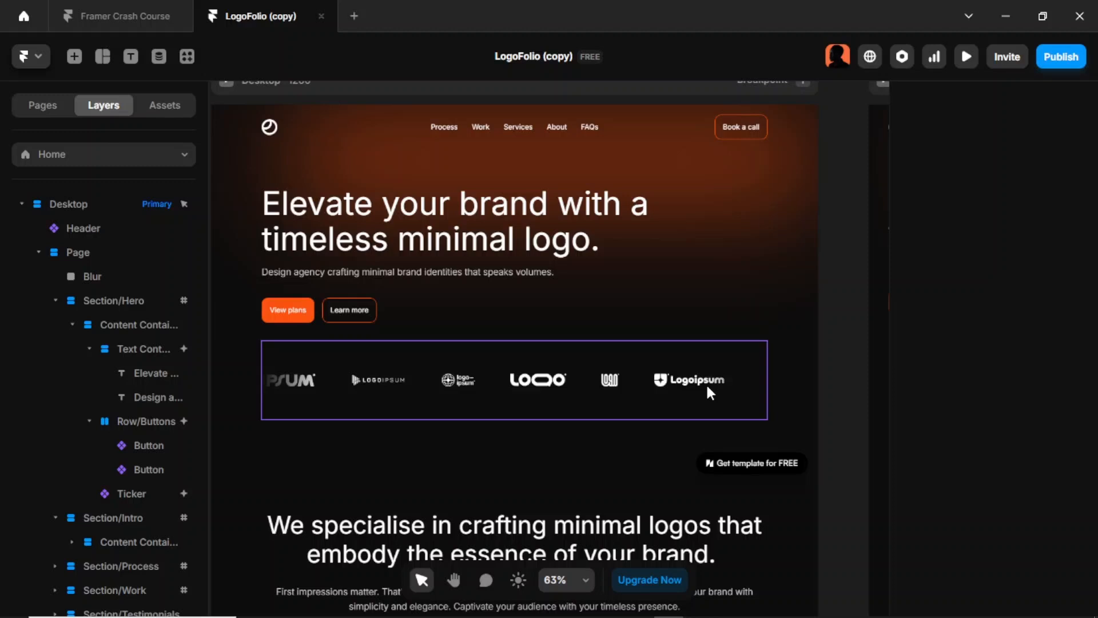
Step: In the LogoFolio project, inspect the hero's logo Ticker, and copy the source layers Company Logo 1 to Company Logo 6
left_click(640, 407)
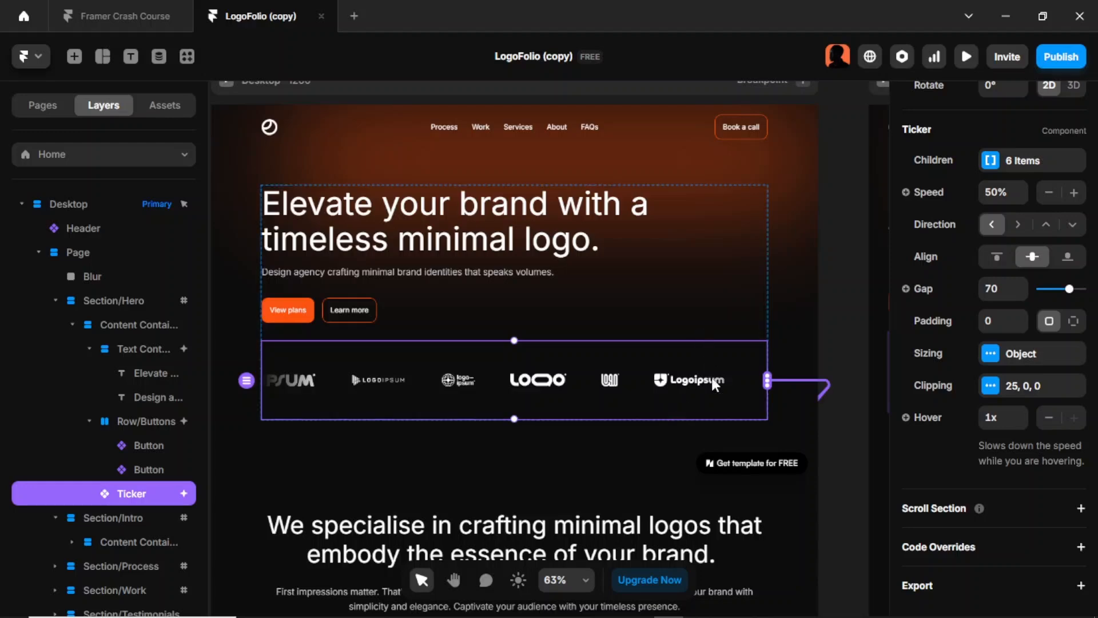
scroll(845, 337, "down", 3)
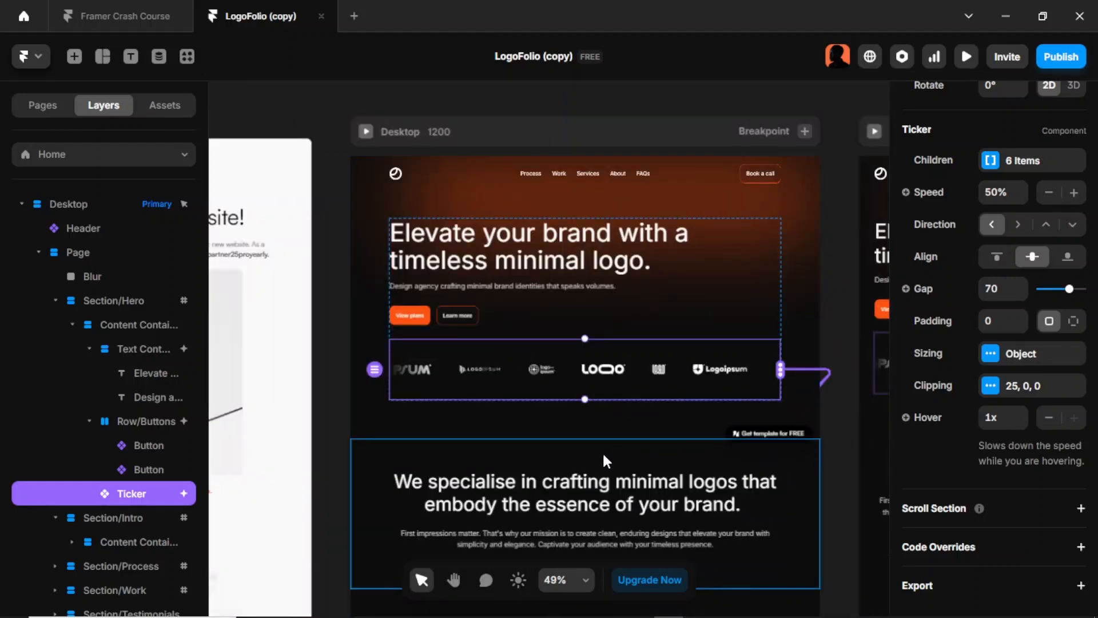
scroll(602, 451, "down", 4)
scroll(606, 446, "down", 3)
left_click_drag(299, 103, 457, 492)
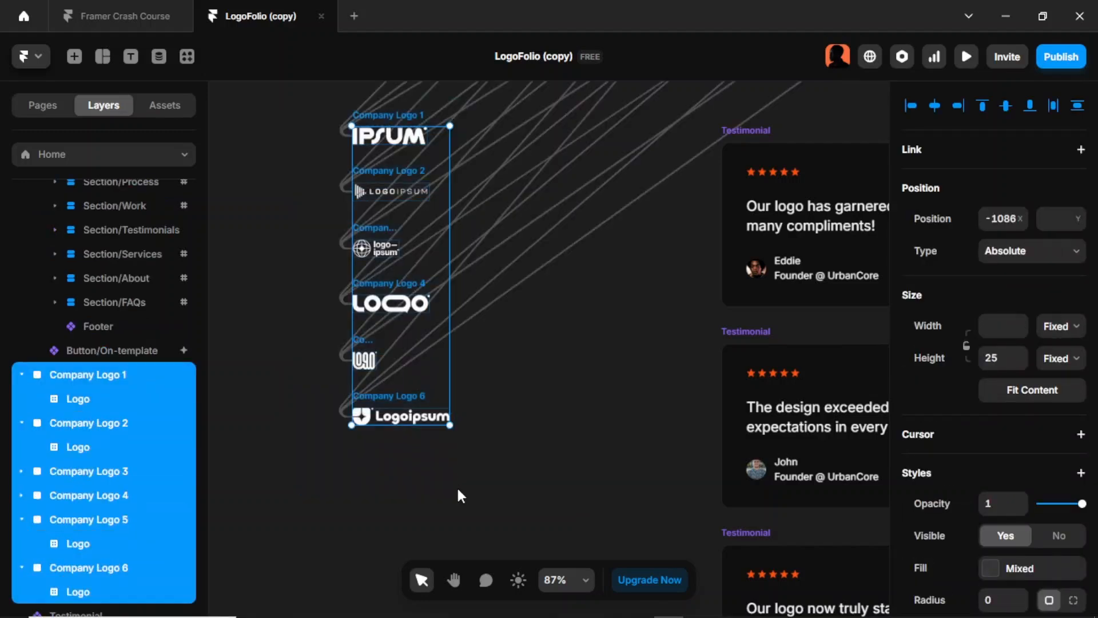
Step: Paste the six company logos into Framer Crash Course and place them outside the Desktop frame, on its left side at about X -410
left_click(92, 16)
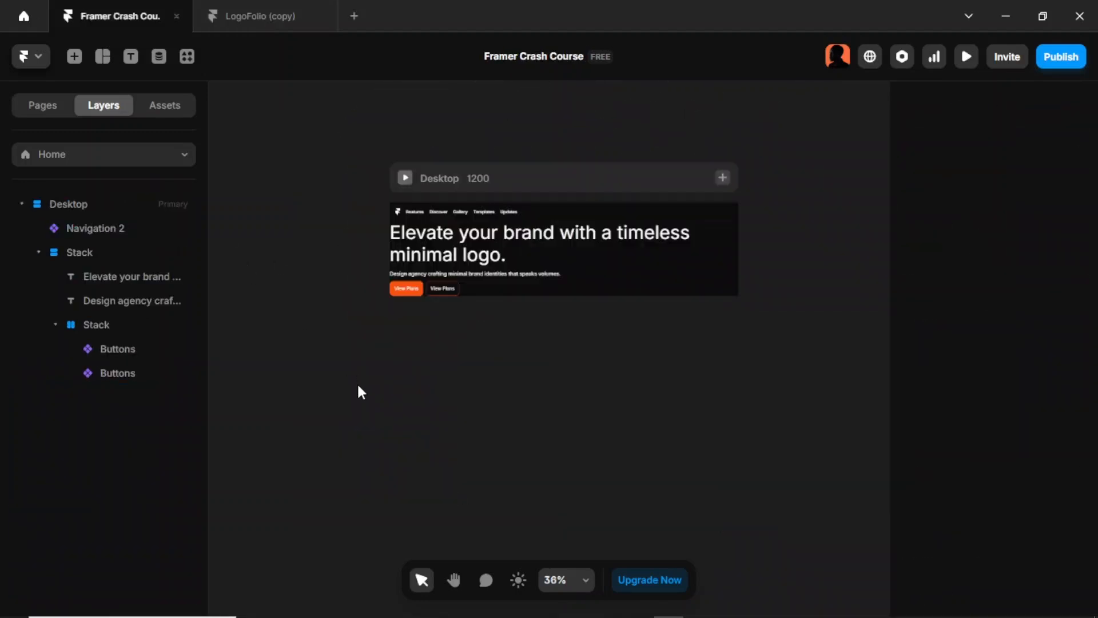
key("ctrl+v")
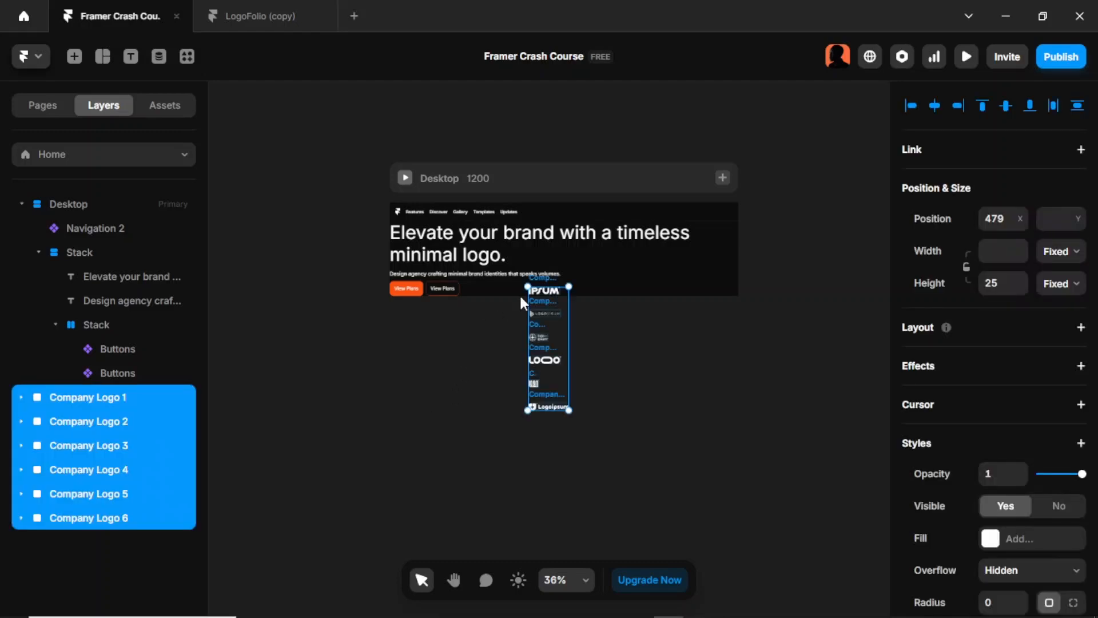
left_click_drag(537, 279, 279, 249)
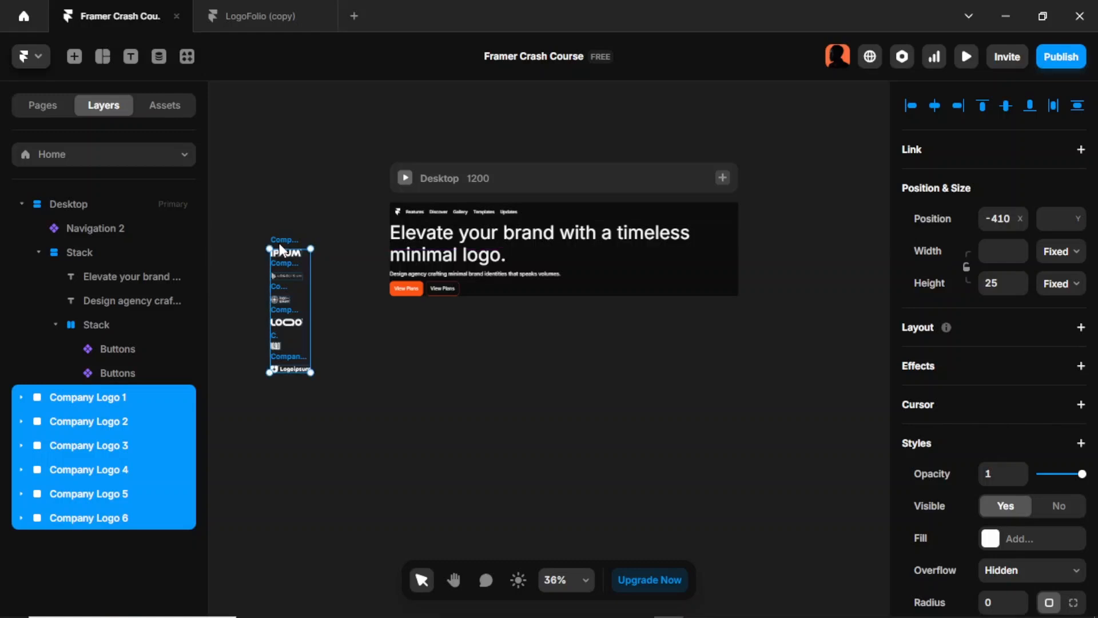
left_click(423, 337)
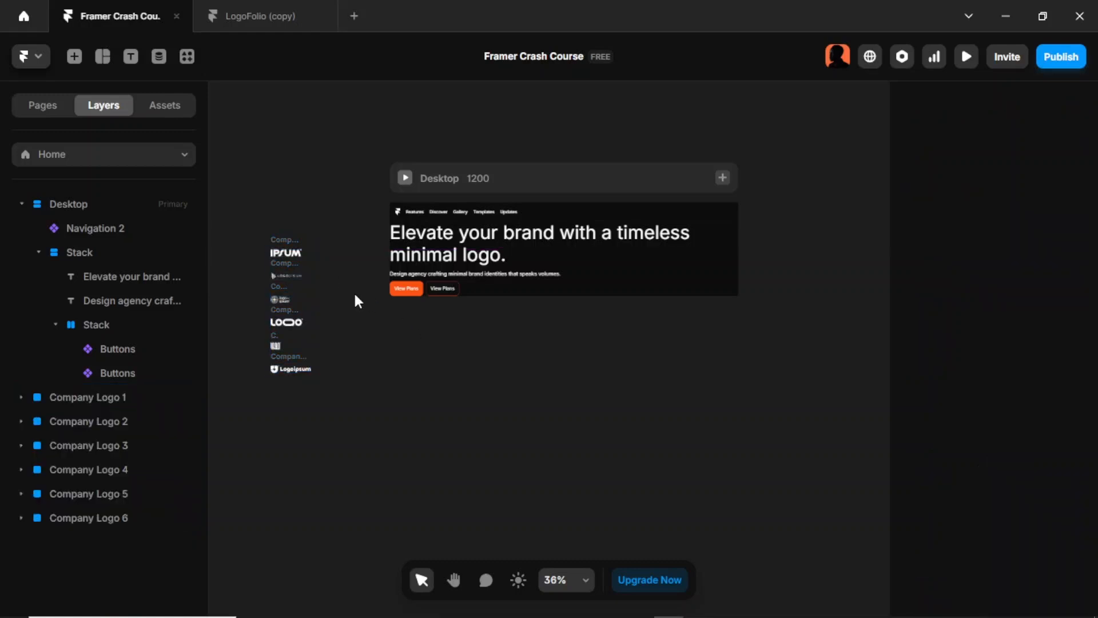
Step: Insert a Ticker from the Interactive elements onto the canvas below the Desktop frame
left_click(74, 56)
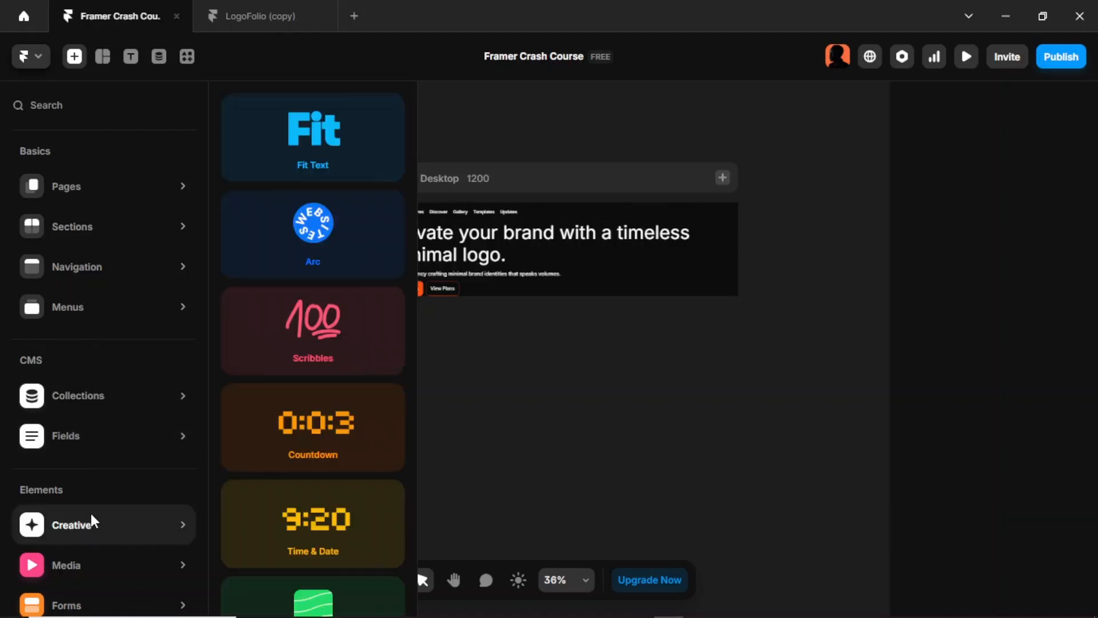
scroll(118, 475, "down", 1)
scroll(117, 441, "down", 3)
mouse_move(96, 486)
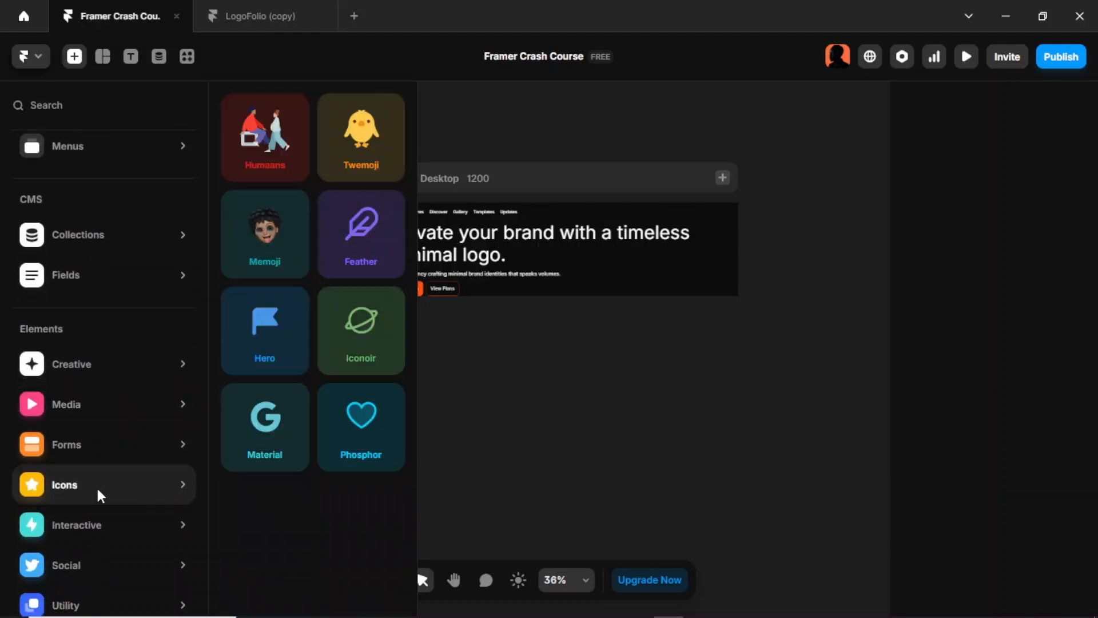
mouse_move(94, 528)
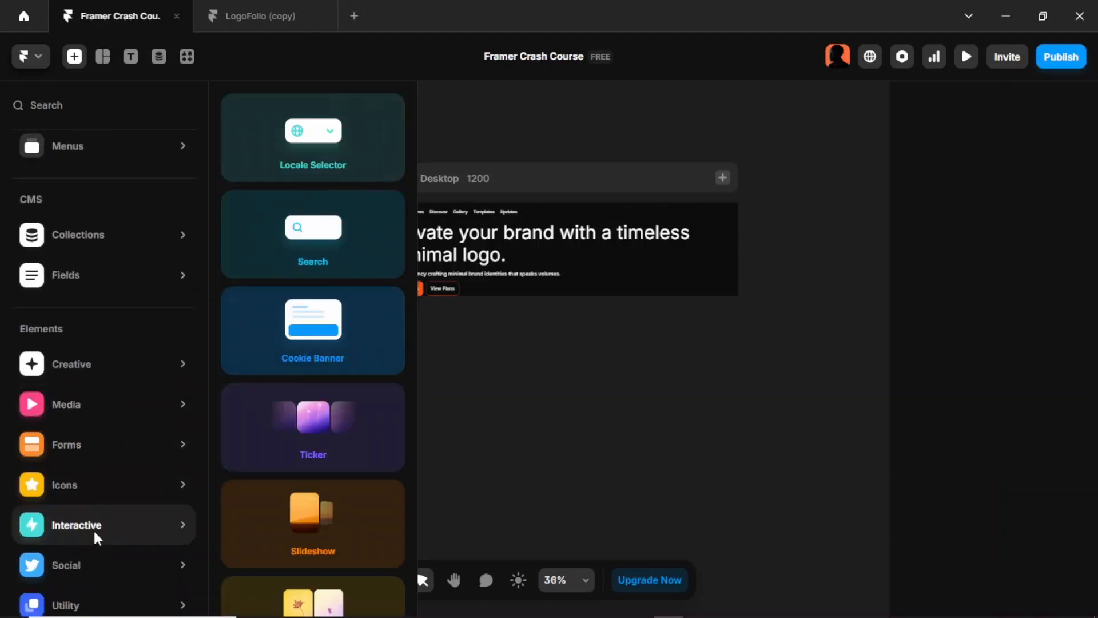
left_click_drag(318, 446, 620, 416)
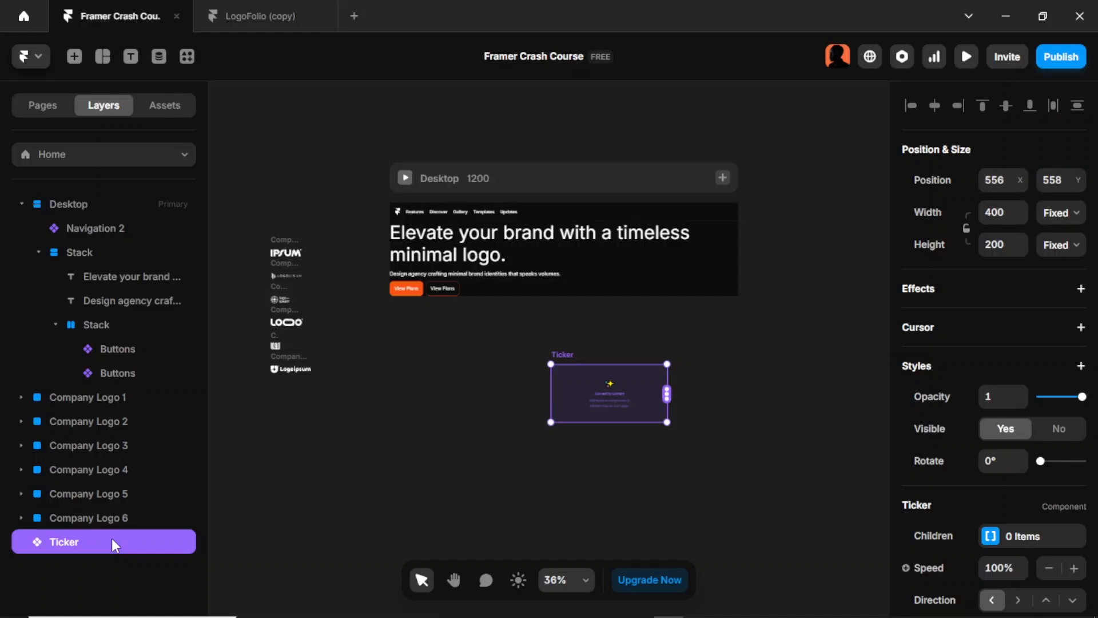
Step: Nest the Ticker in the hero stack beneath the button stack and select it
left_click_drag(111, 538, 118, 251)
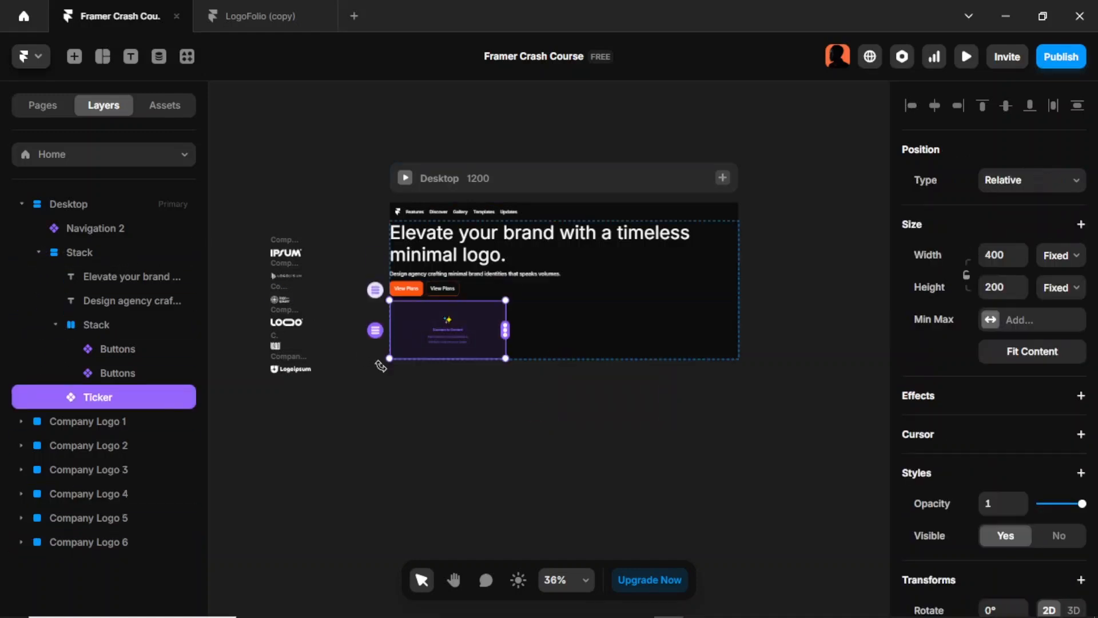
left_click(536, 394)
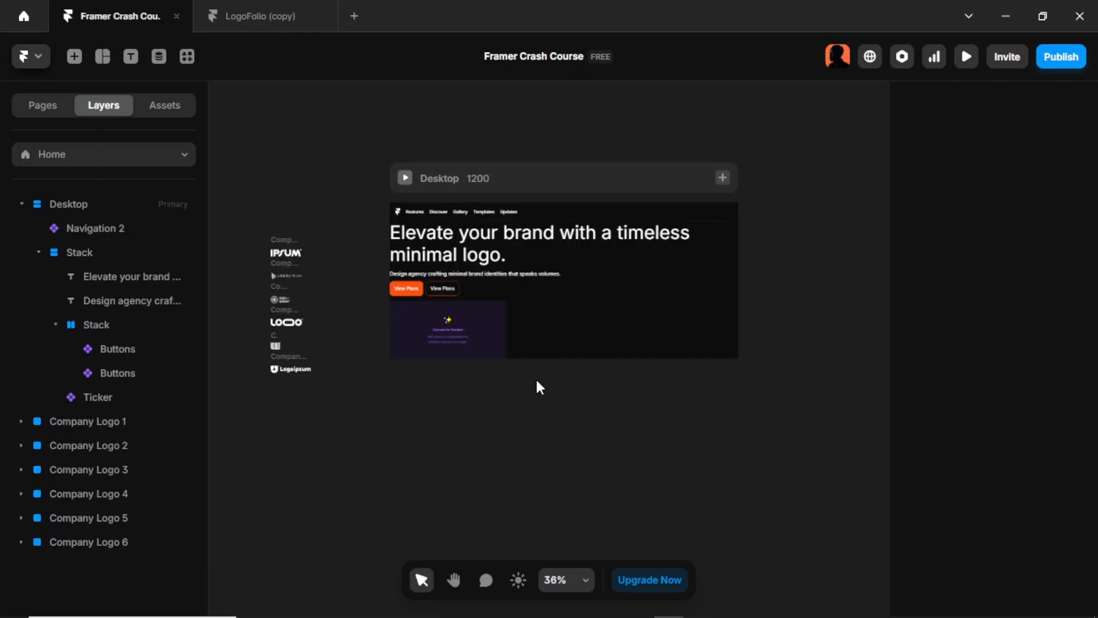
left_click(496, 335)
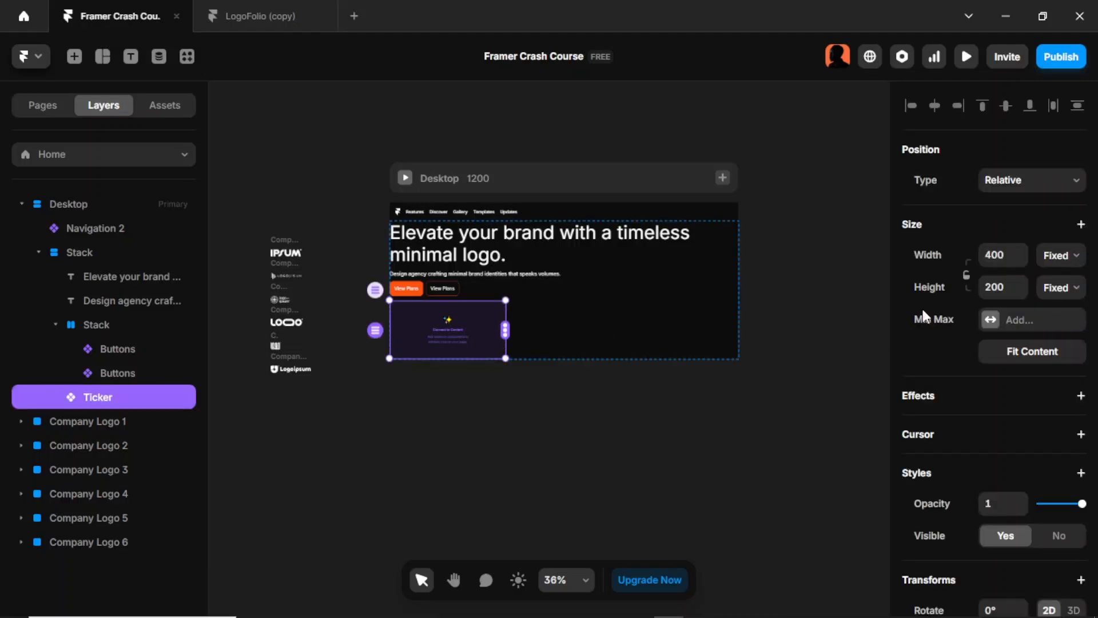
Step: Set the Ticker's width to Fill and connect Company Logo 1 through Company Logo 6 to it as its scrolling content
left_click(1059, 255)
left_click(1068, 324)
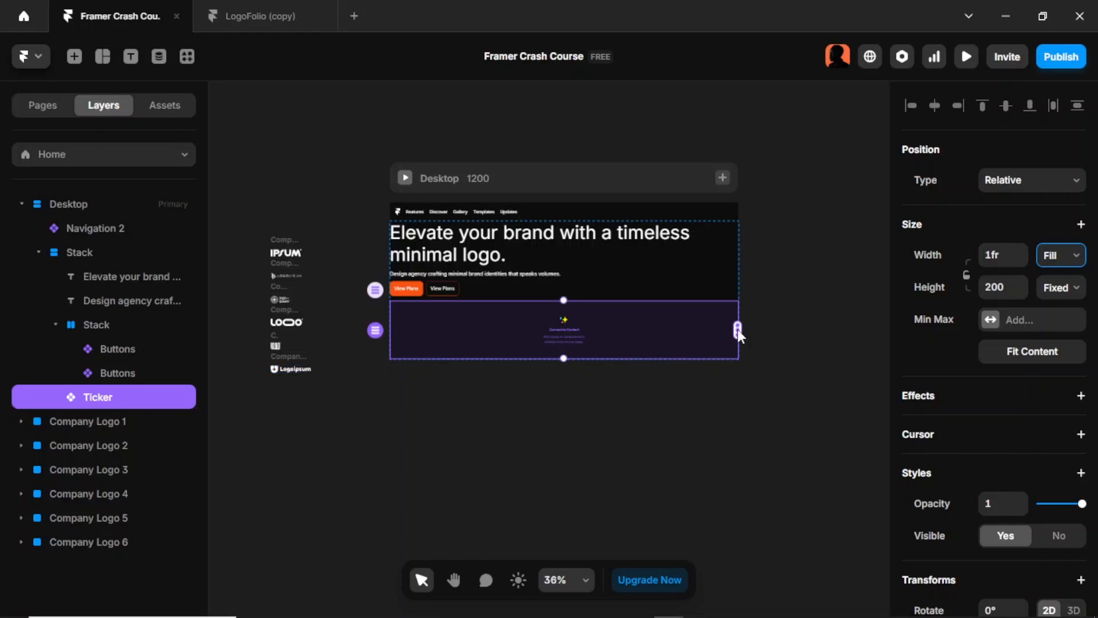
left_click_drag(736, 328, 278, 253)
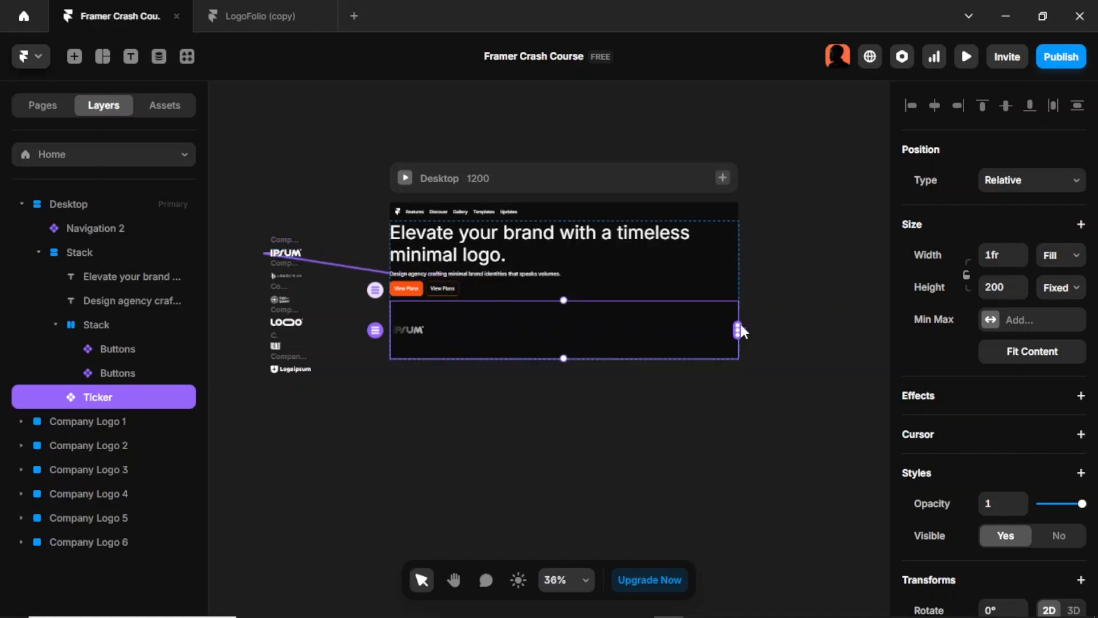
left_click_drag(738, 330, 282, 274)
left_click_drag(738, 329, 277, 299)
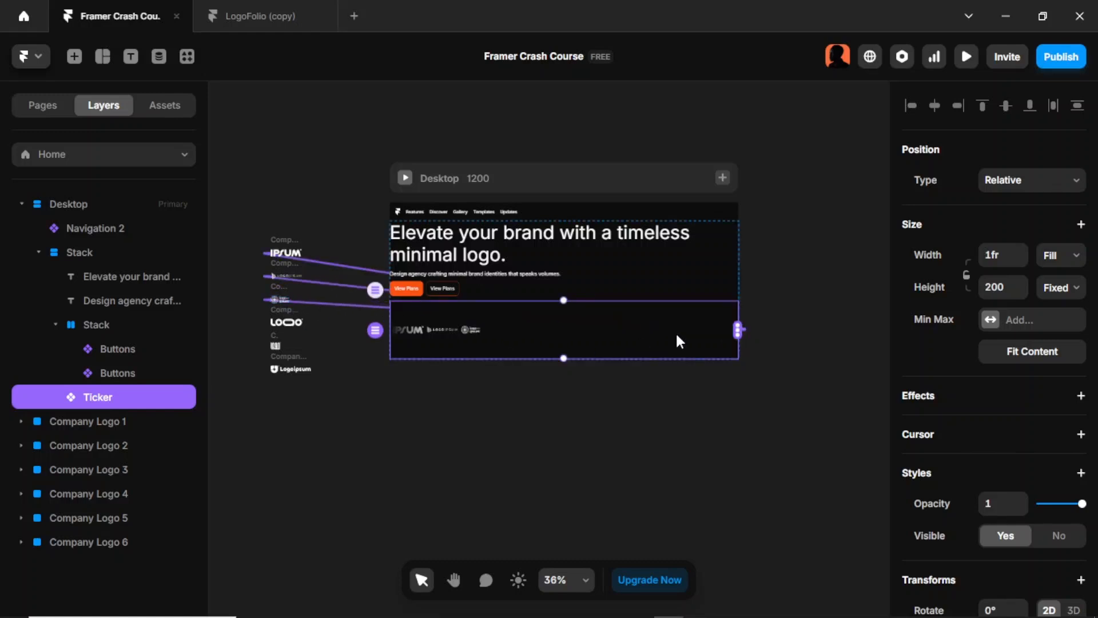
left_click_drag(739, 330, 282, 322)
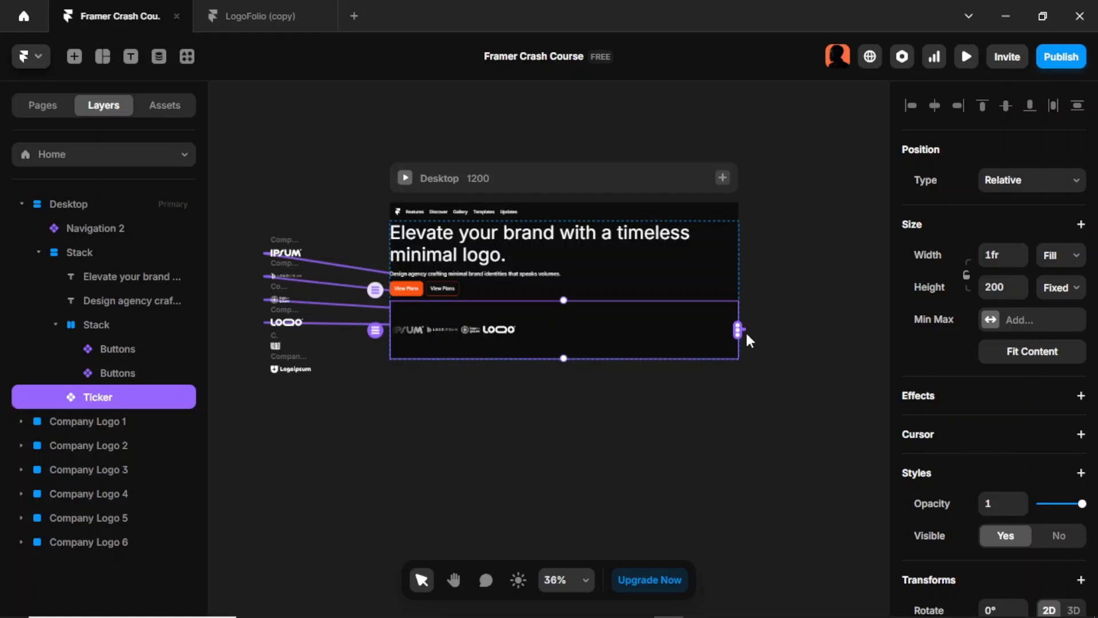
left_click_drag(739, 331, 276, 347)
left_click_drag(737, 330, 293, 367)
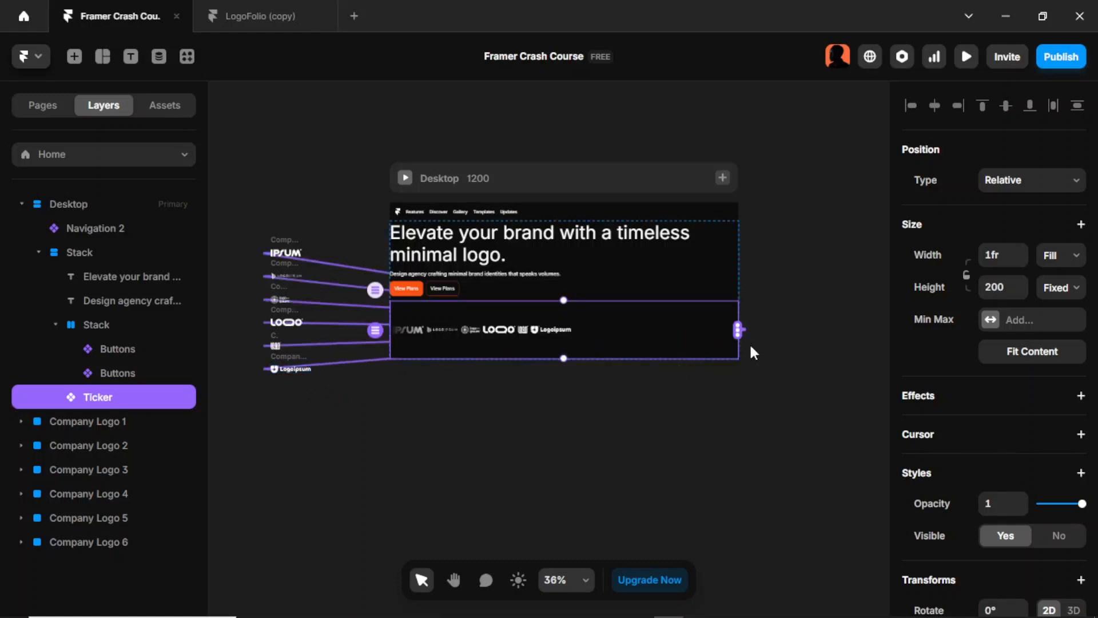
Step: Set the Ticker's gap to about 67 and its speed to 40%
scroll(963, 380, "down", 5)
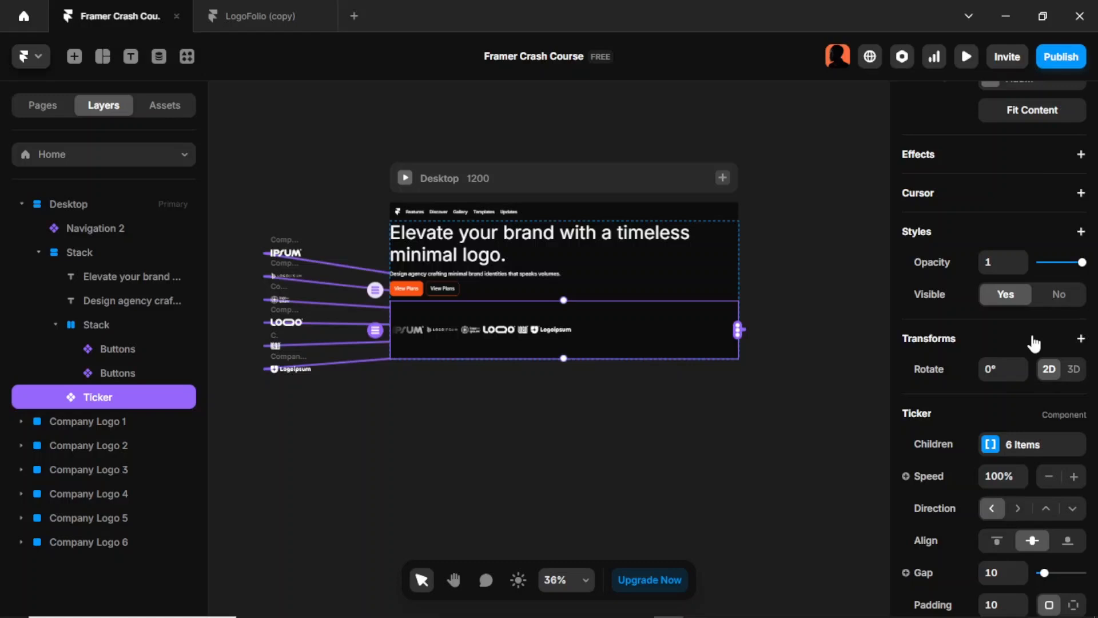
scroll(1033, 343, "down", 3)
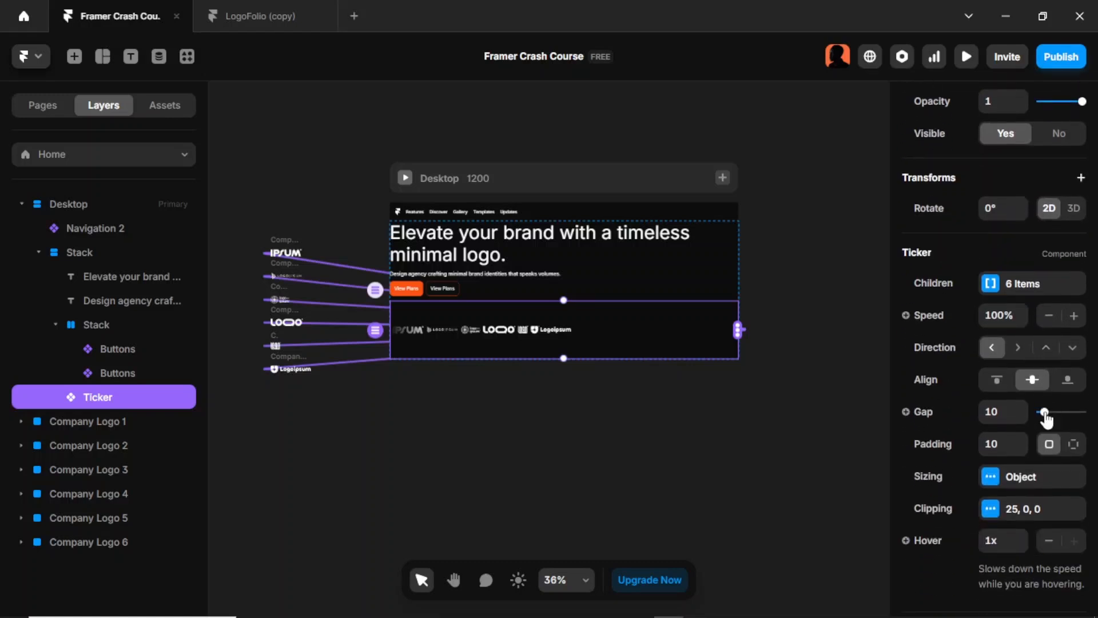
left_click_drag(1046, 419, 1071, 420)
scroll(1044, 412, "down", 1)
left_click(1003, 273)
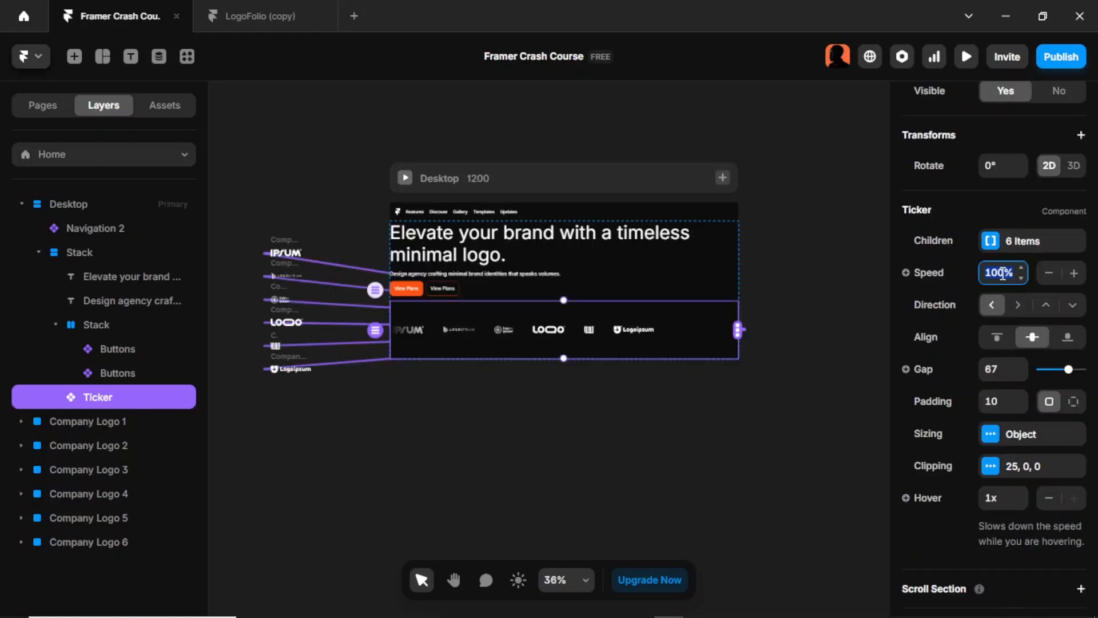
type("40")
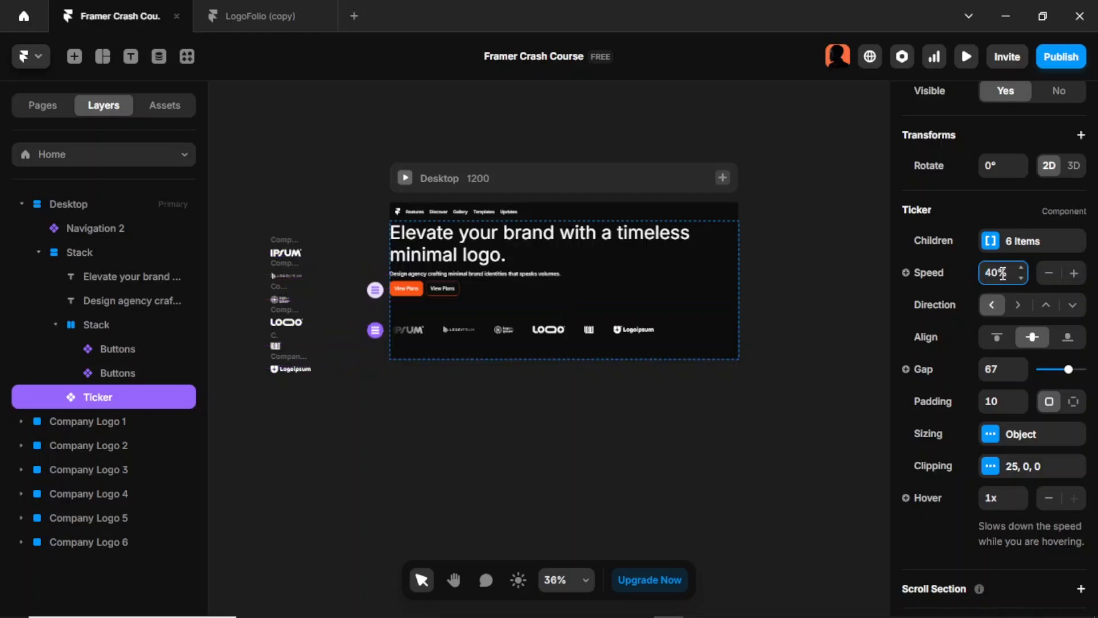
key("Return")
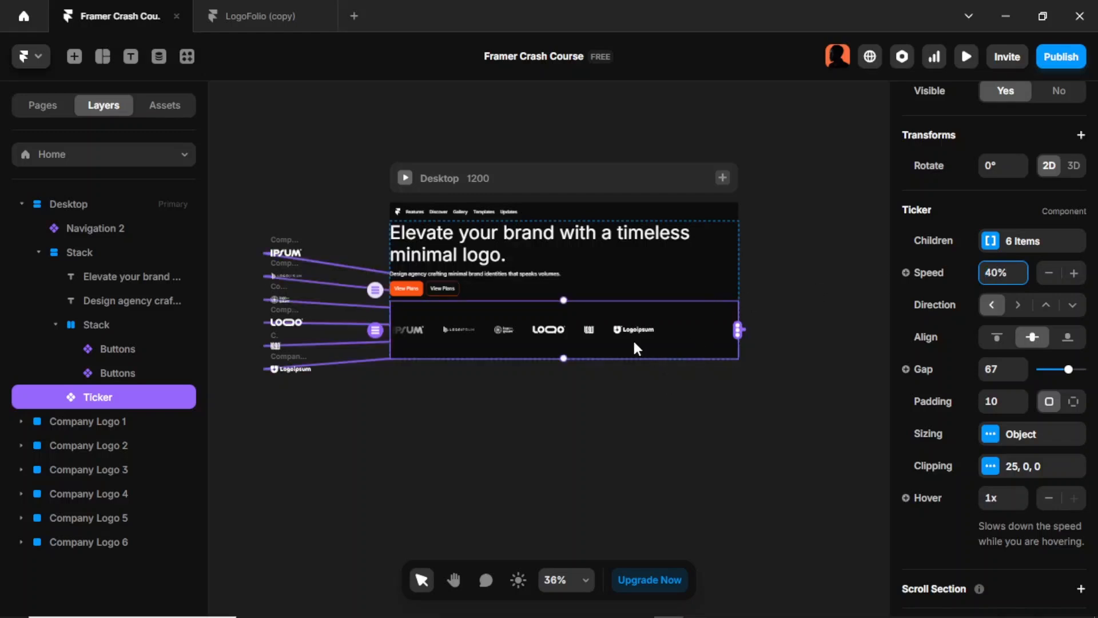
key("Return")
Step: Shorten the Ticker by raising its lower edge closer to the logo row, and deselect it
scroll(1012, 273, "up", 4)
scroll(957, 321, "up", 3)
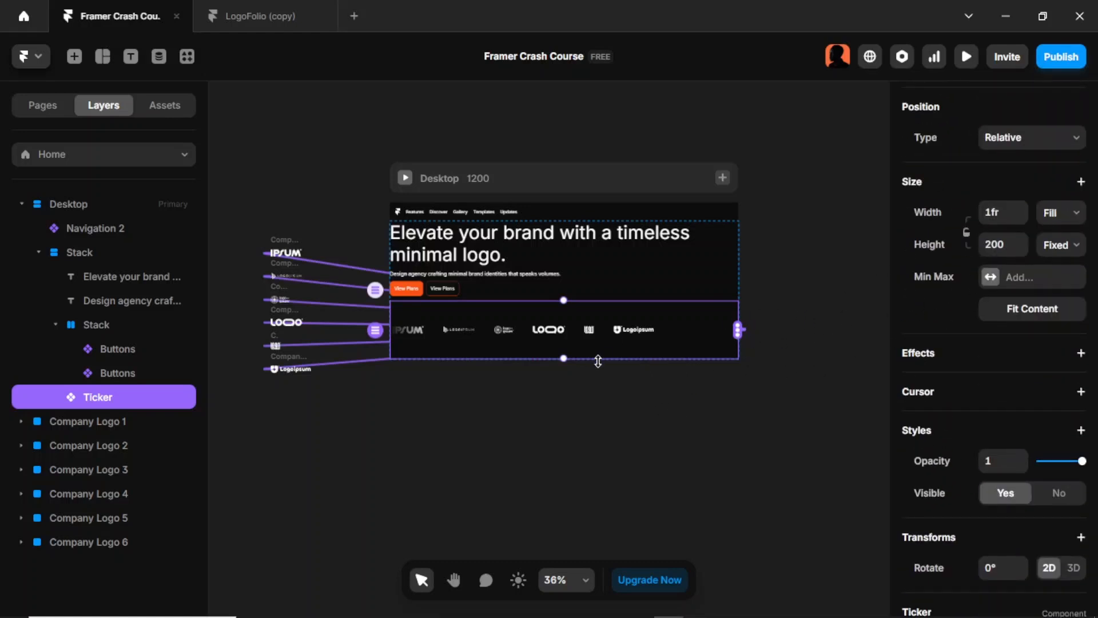
left_click_drag(571, 358, 574, 343)
left_click(570, 380)
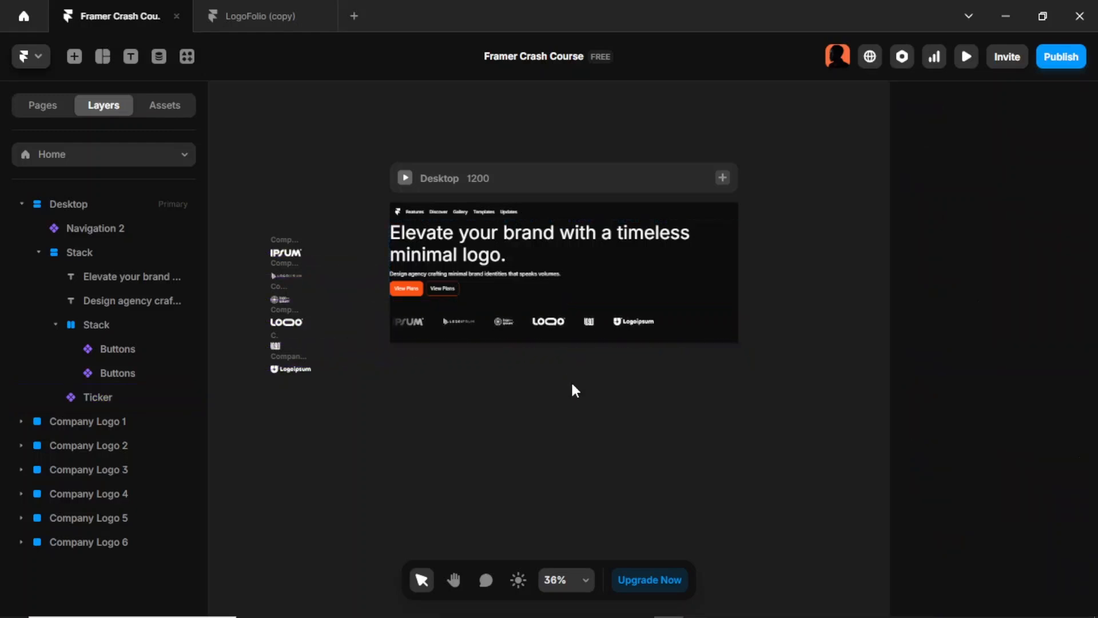
Step: Wrap the headline and description text layers in their own stack inside the hero stack
left_click(646, 284)
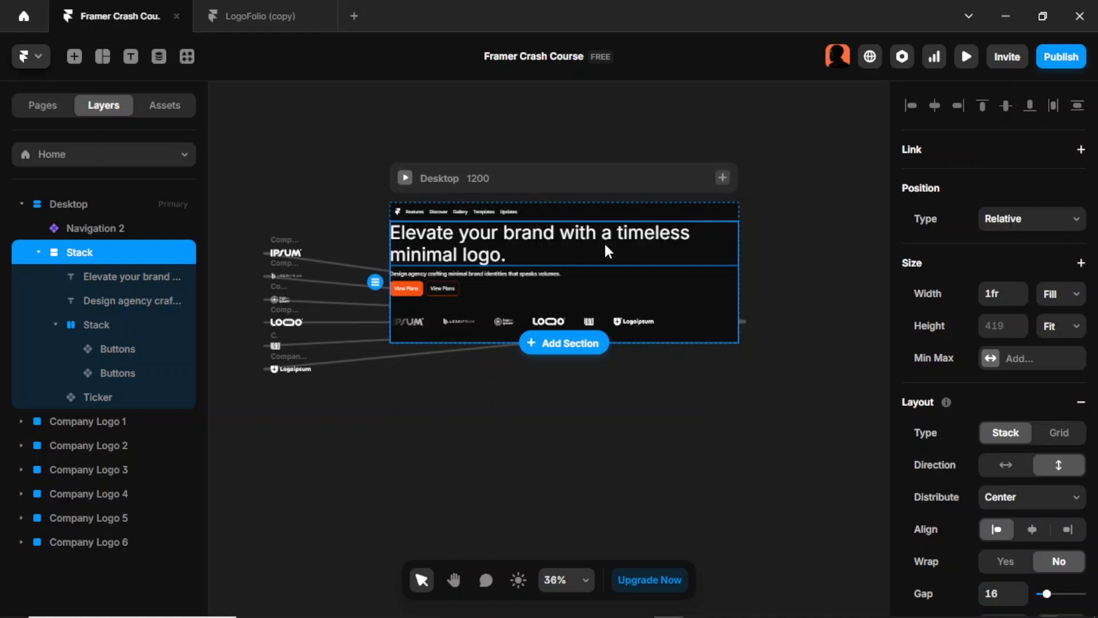
left_click(782, 284)
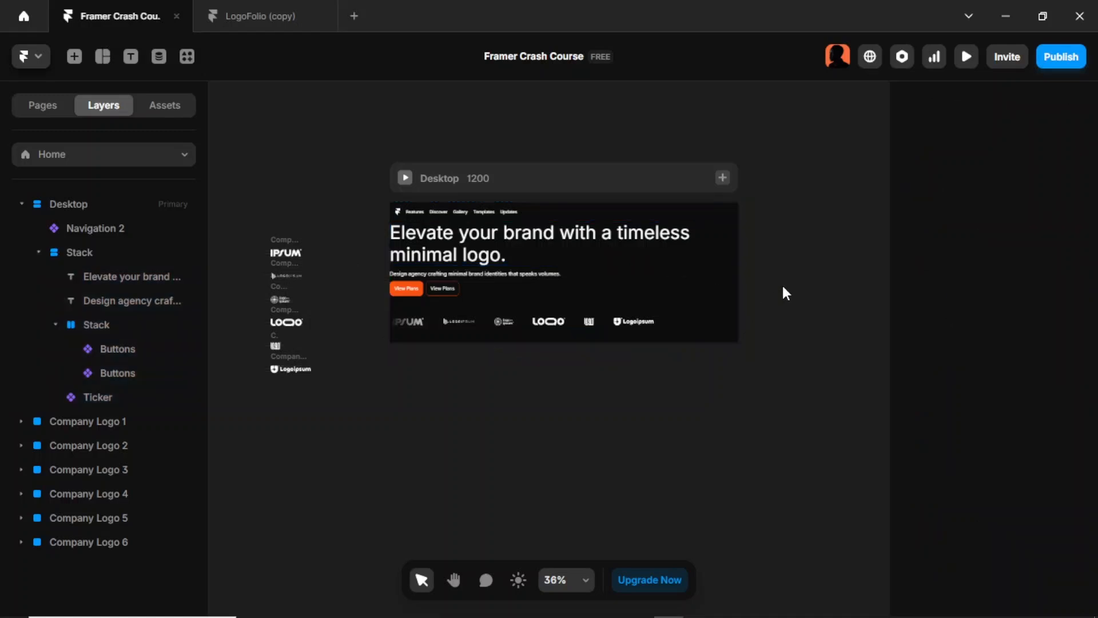
left_click(596, 249)
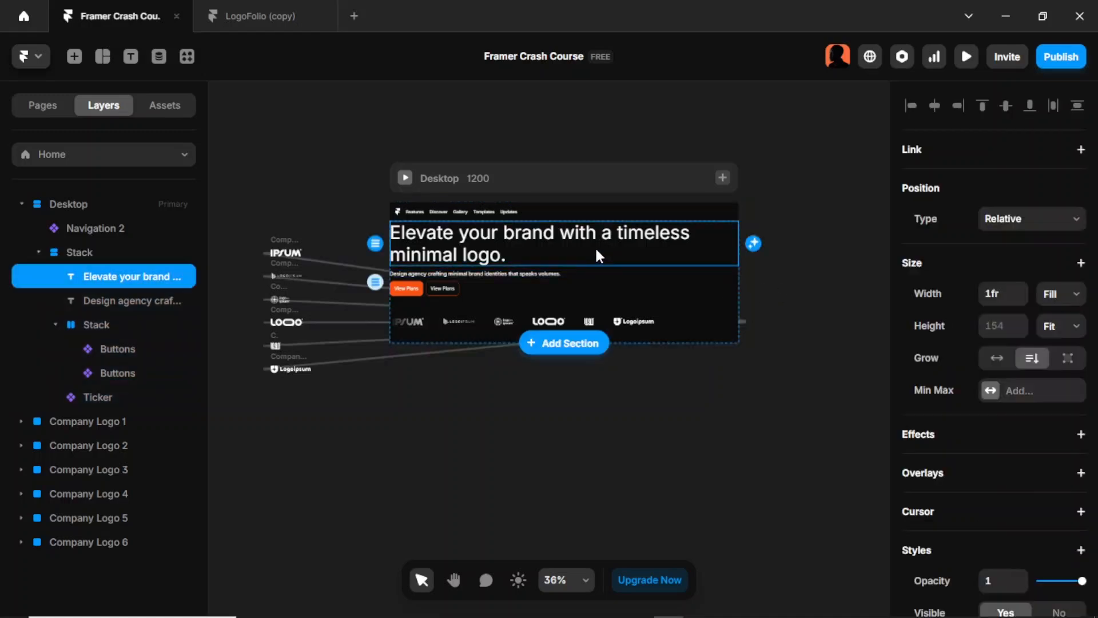
left_click(159, 301, "shift")
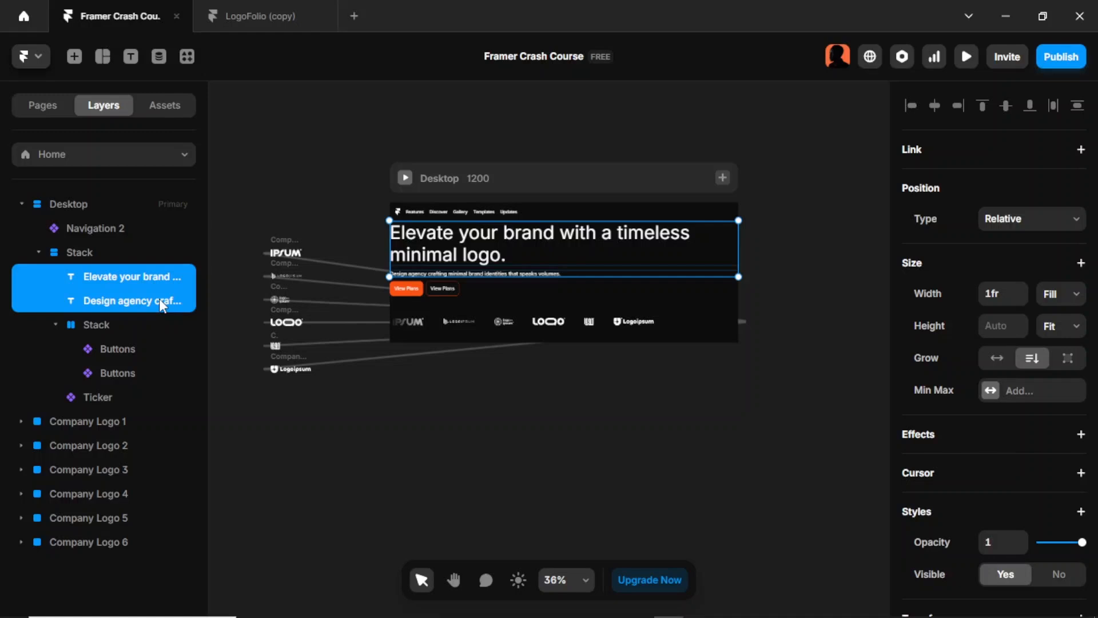
key("ctrl+Return")
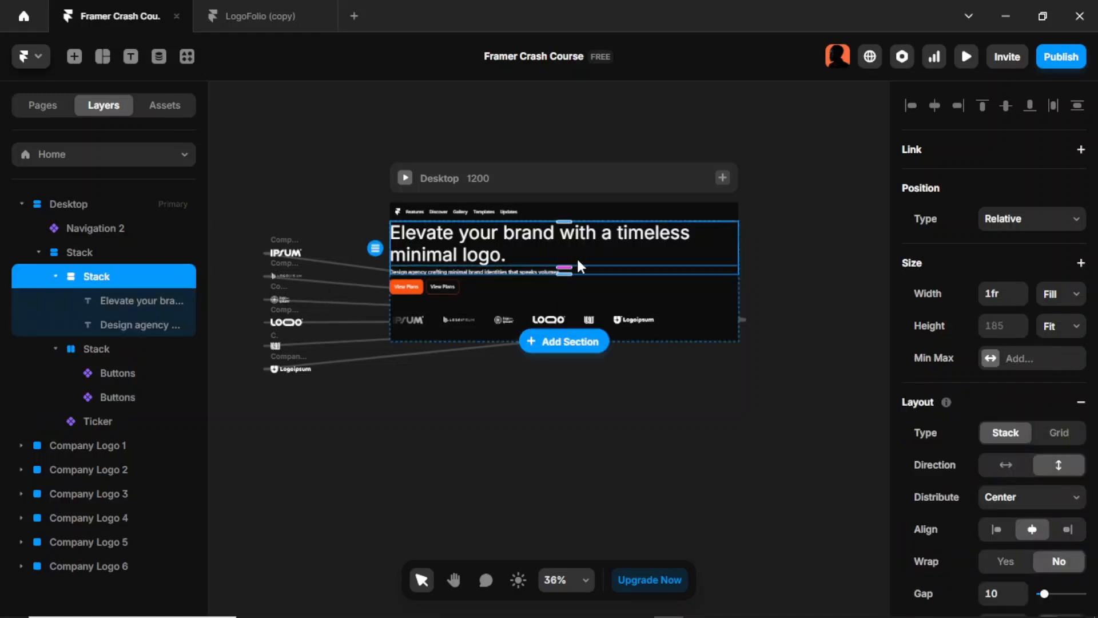
Step: Set the gap of the stack holding the headline and description to 16
scroll(1034, 412, "down", 3)
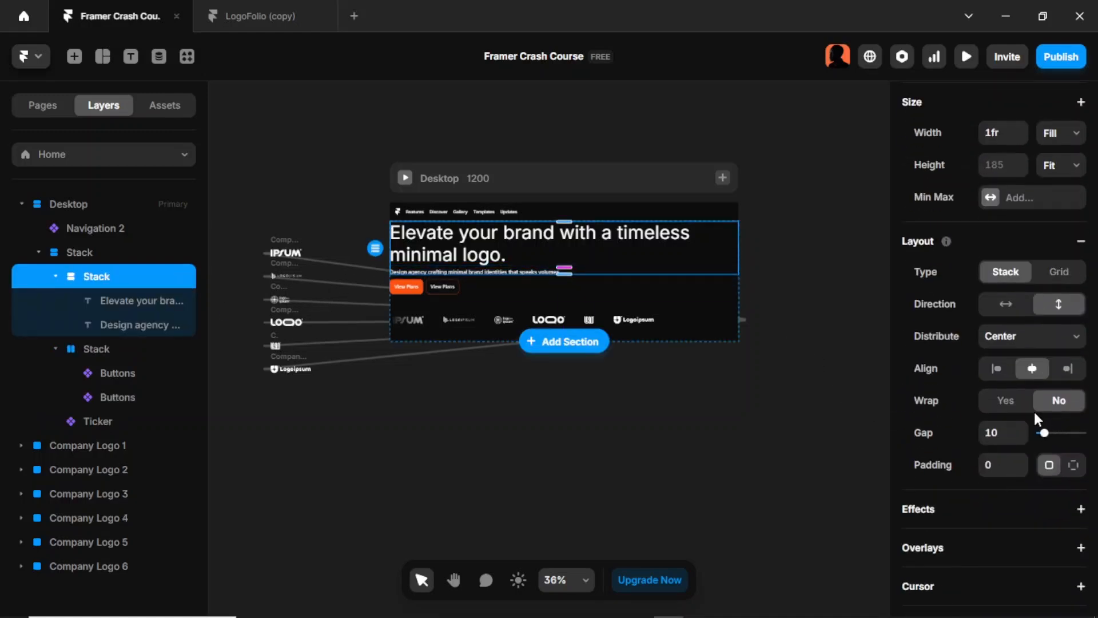
left_click(1008, 432)
type("16")
key("Return")
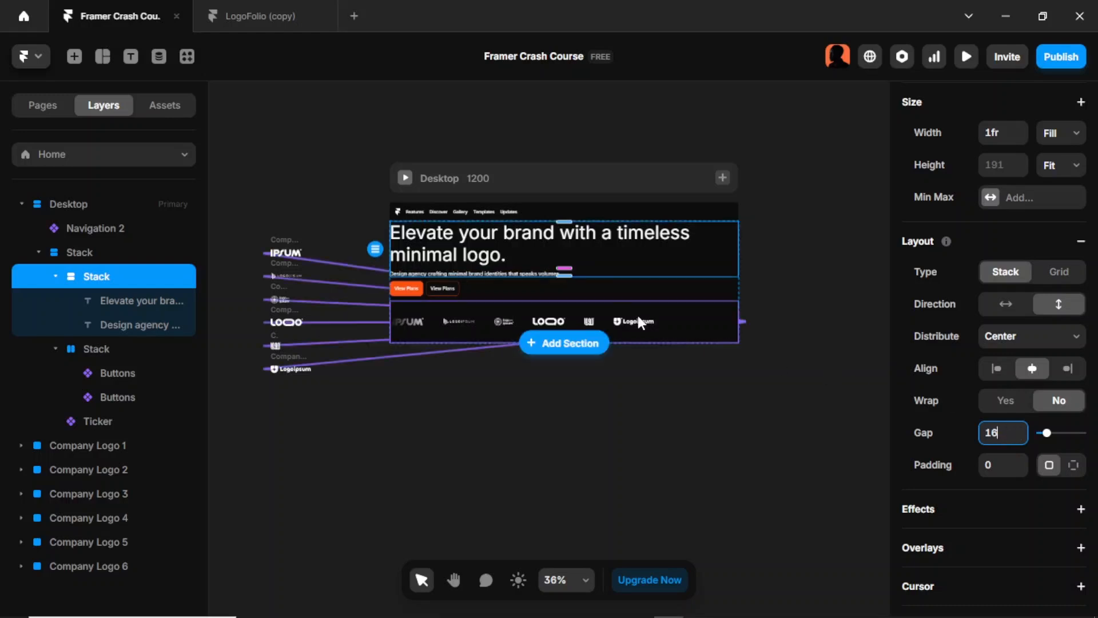
left_click(762, 286)
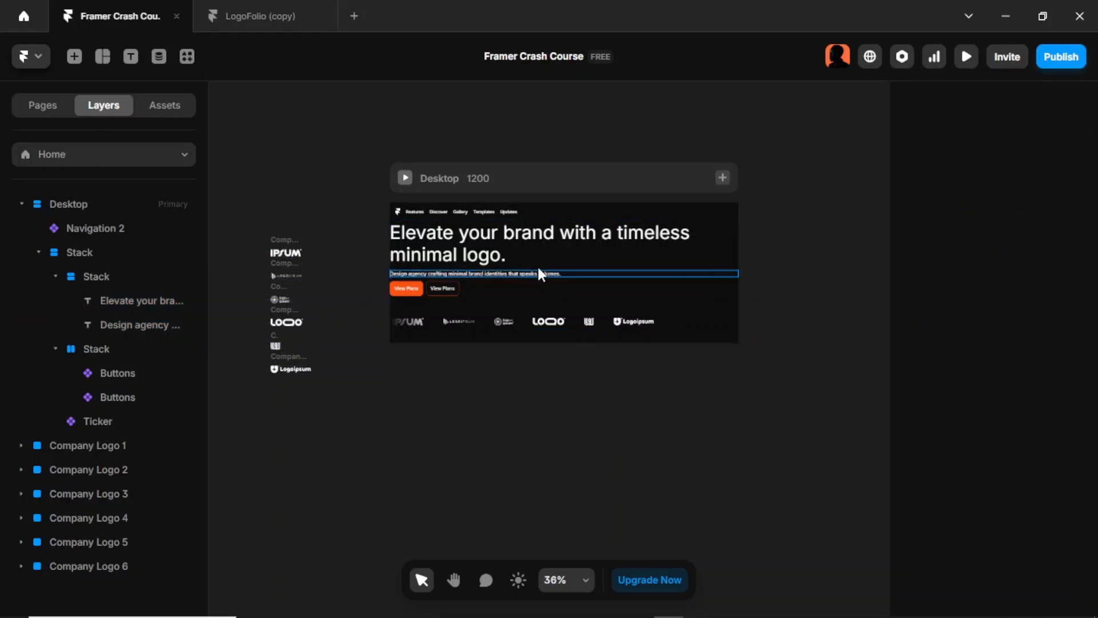
Step: Set the gap of the outer hero stack, which holds the text, buttons and Ticker, to 38
left_click(135, 257)
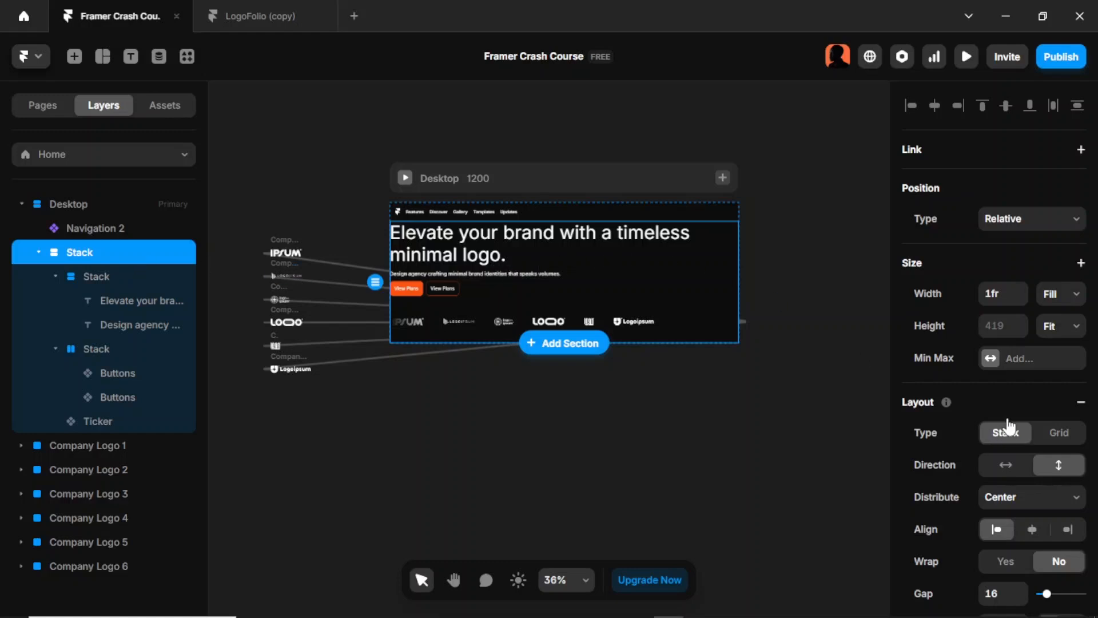
scroll(1062, 424, "down", 3)
left_click(1002, 438)
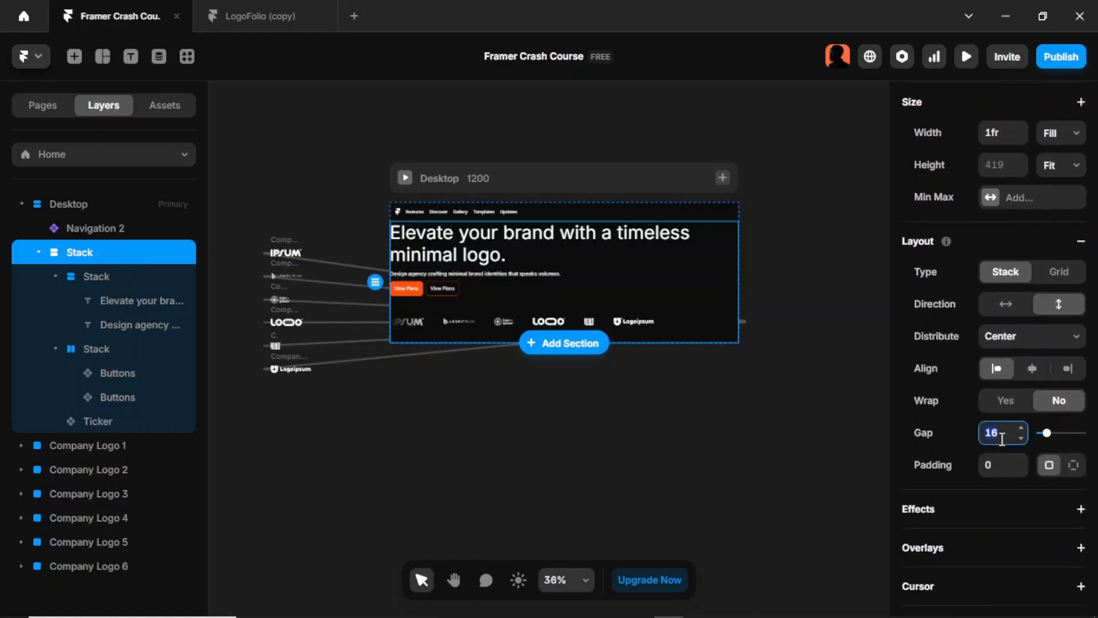
type("38")
key("Return")
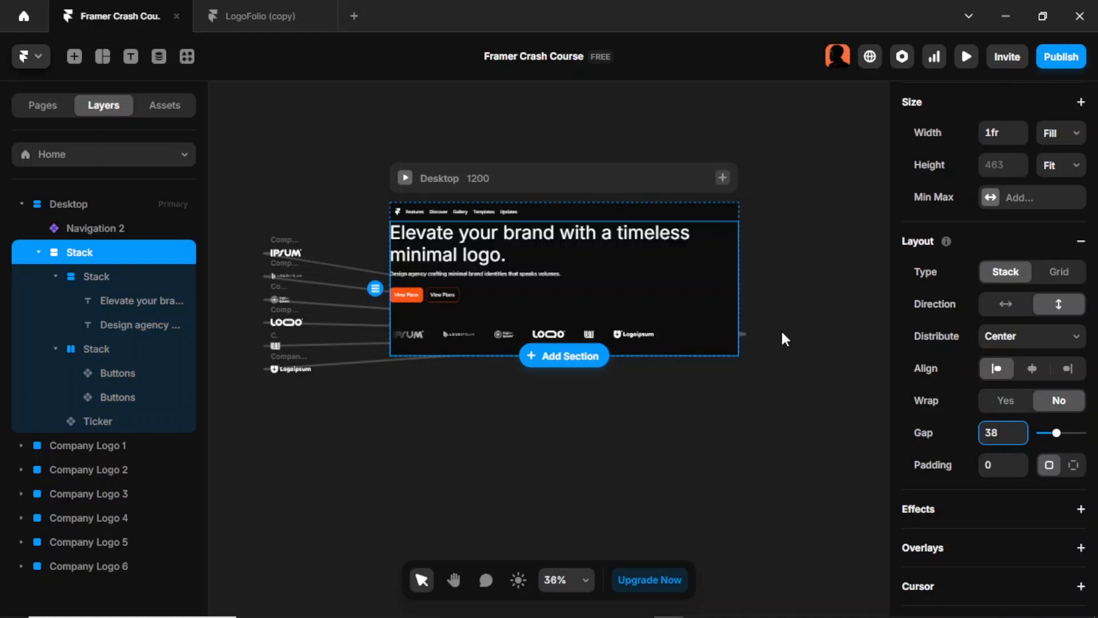
Step: Set the outer hero stack's width to 90% of the Desktop frame
left_click(609, 252)
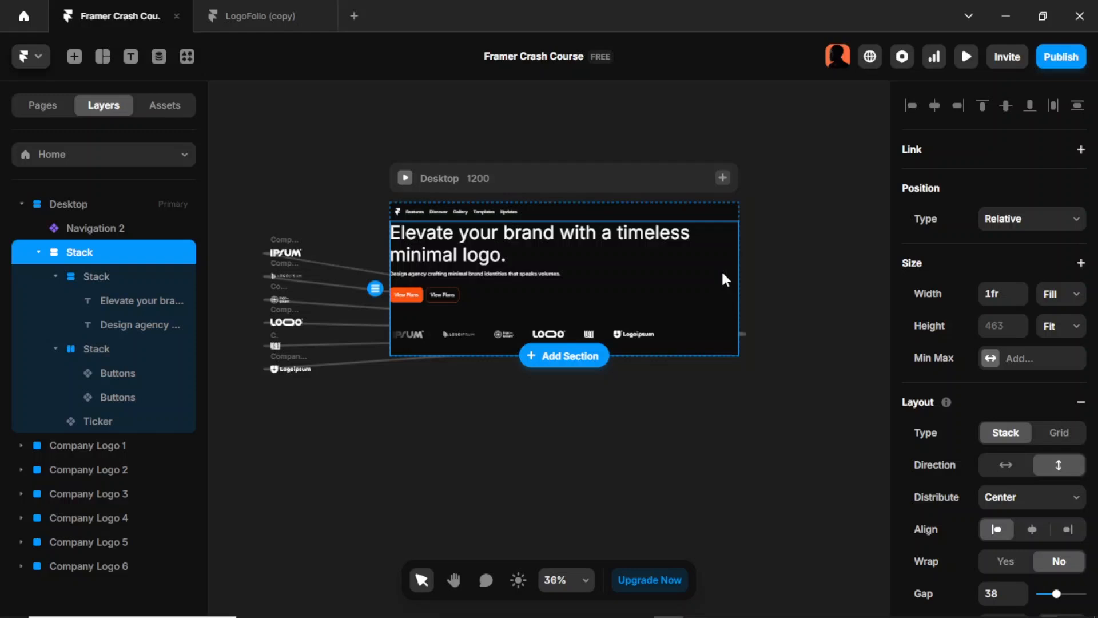
left_click(996, 298)
type("90%")
key("Return")
left_click(784, 291)
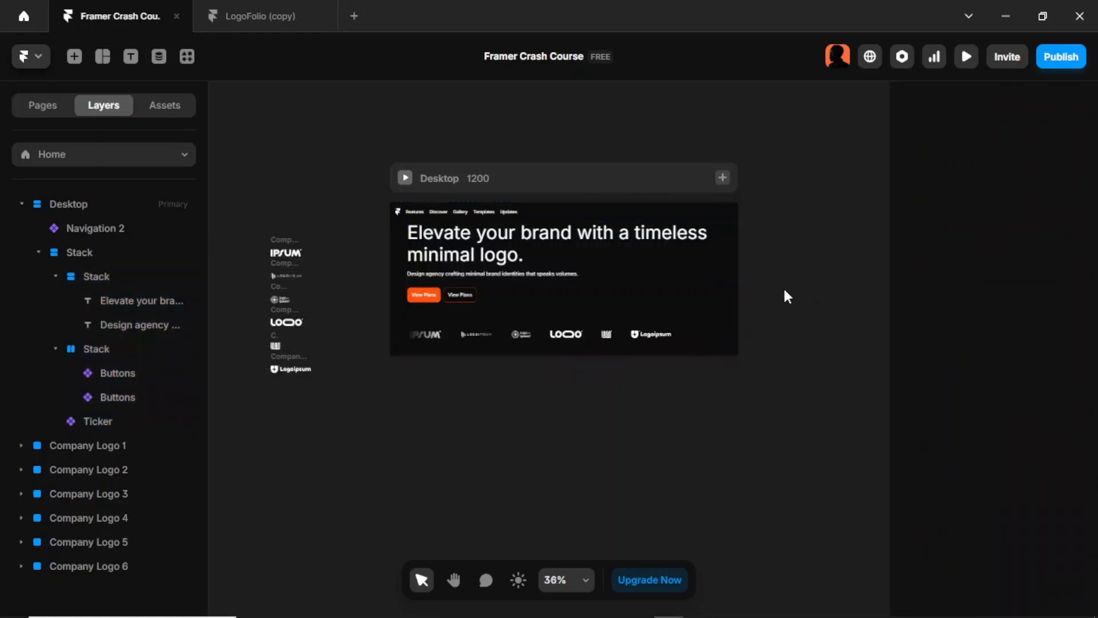
Step: Give the outer hero stack individual padding per side, with 100 at the top
left_click(699, 294)
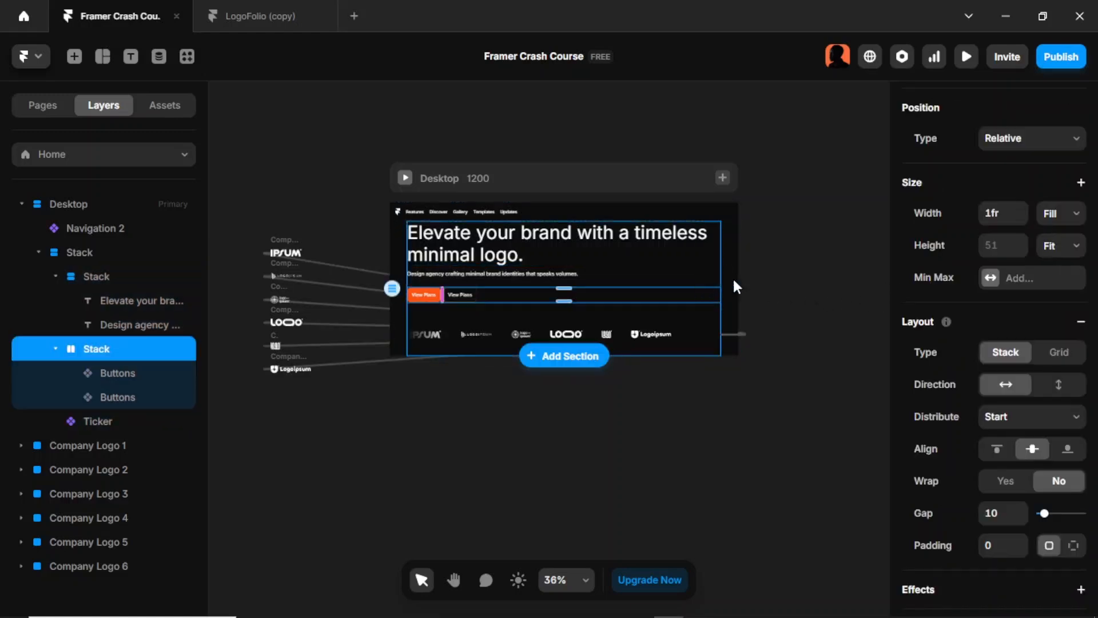
left_click(759, 261)
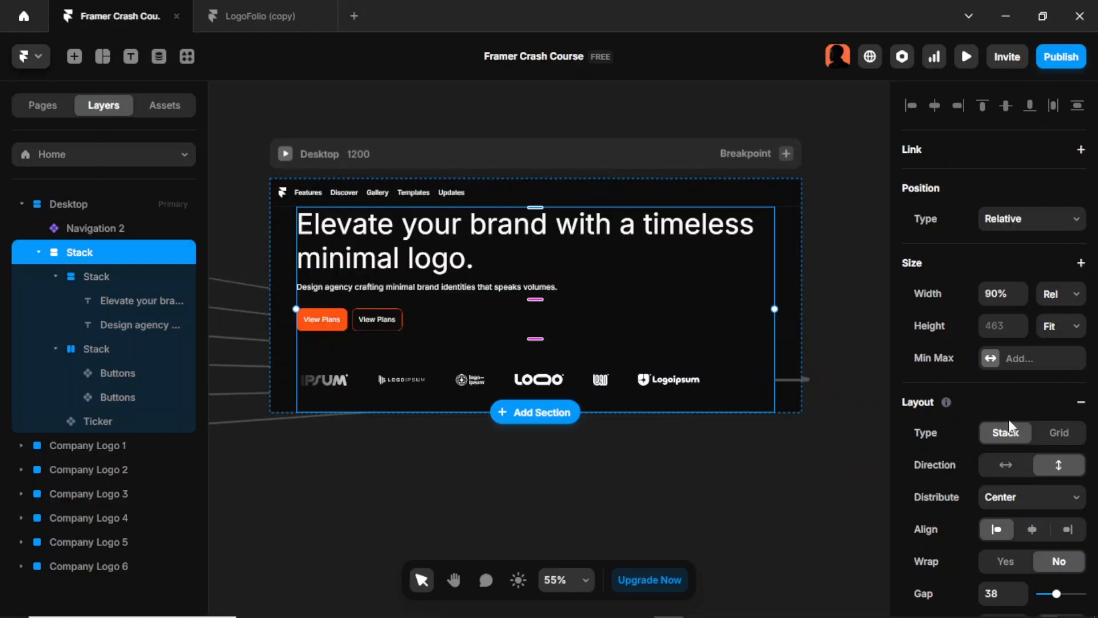
scroll(1009, 426, "down", 3)
scroll(1009, 430, "down", 3)
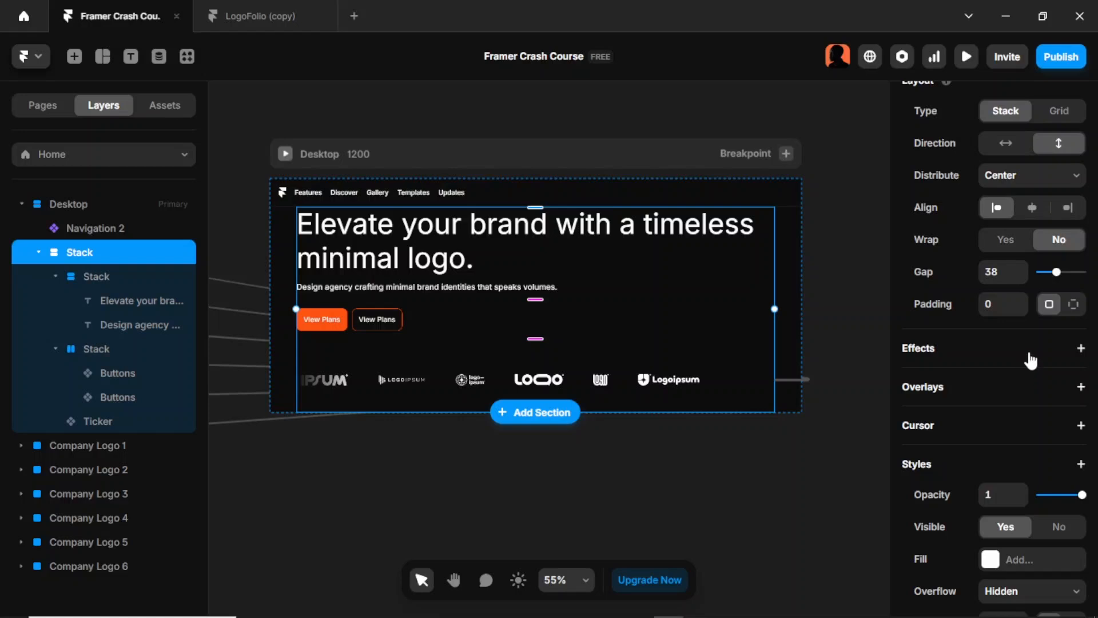
left_click(1073, 304)
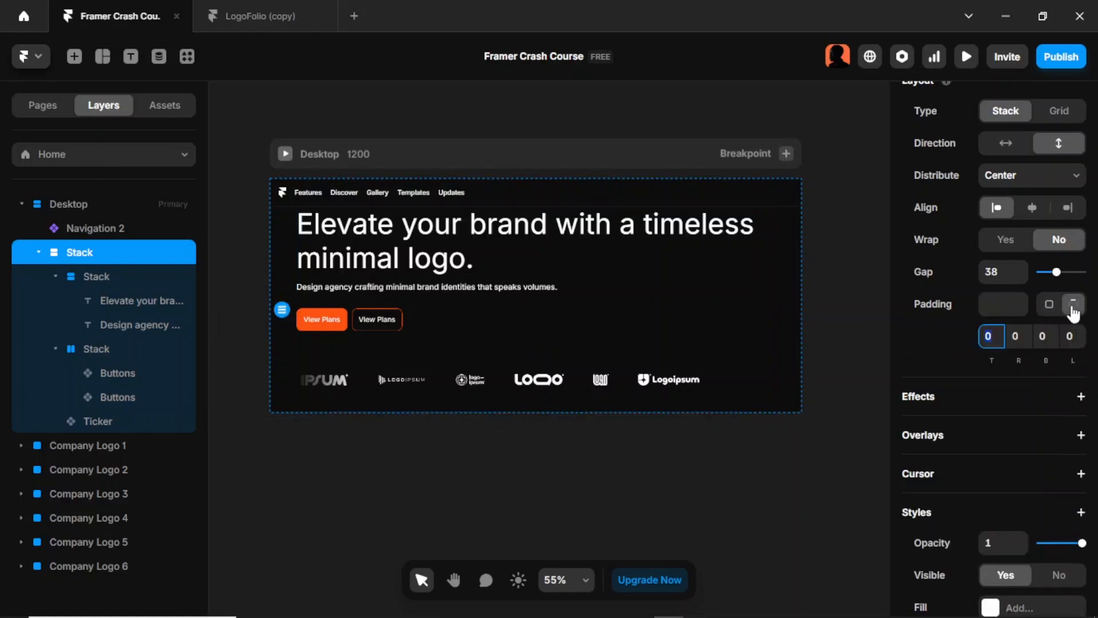
left_click(1000, 333)
type("100")
key("Return")
left_click(805, 266)
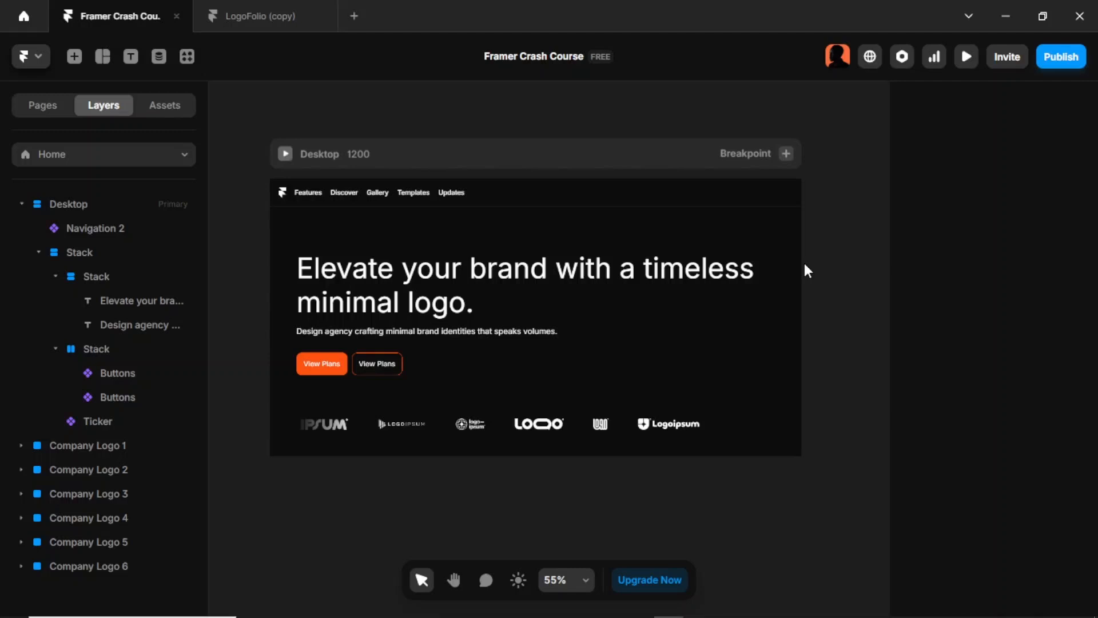
Step: Check the hero's Row/Buttons gap in the LogoFolio project, and set the gap of Framer Crash Course's button stack to 16
left_click(430, 366)
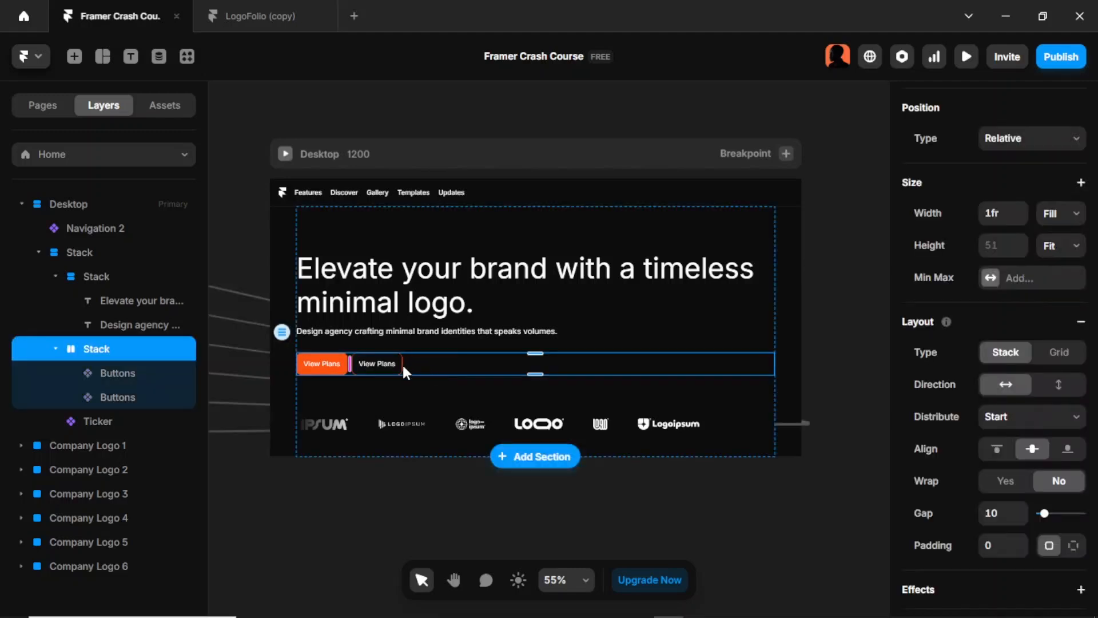
left_click(271, 19)
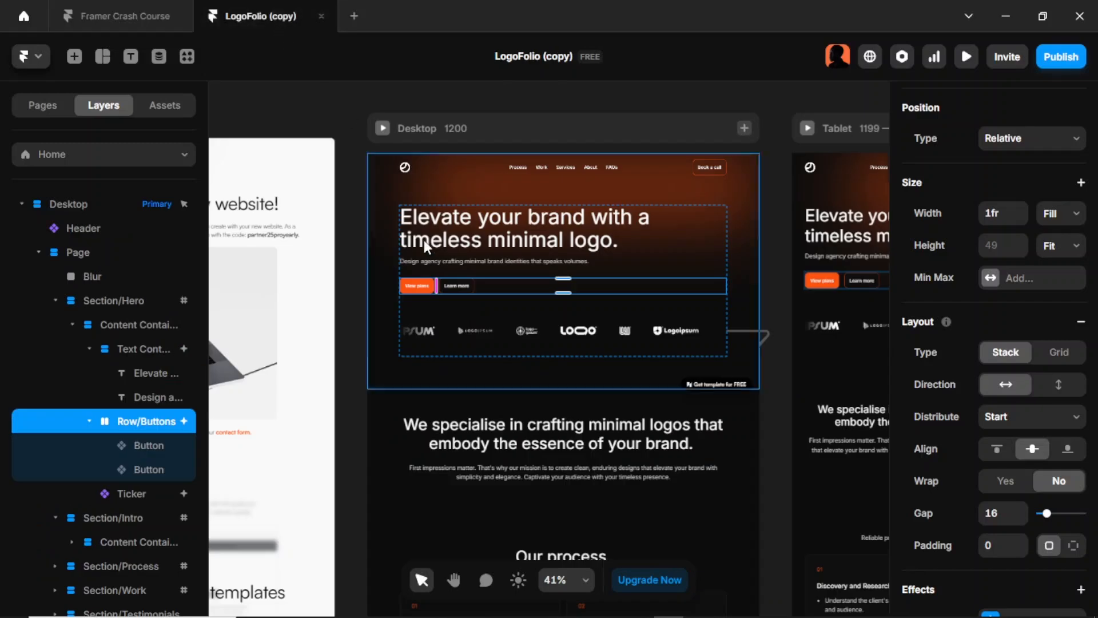
scroll(1023, 429, "down", 3)
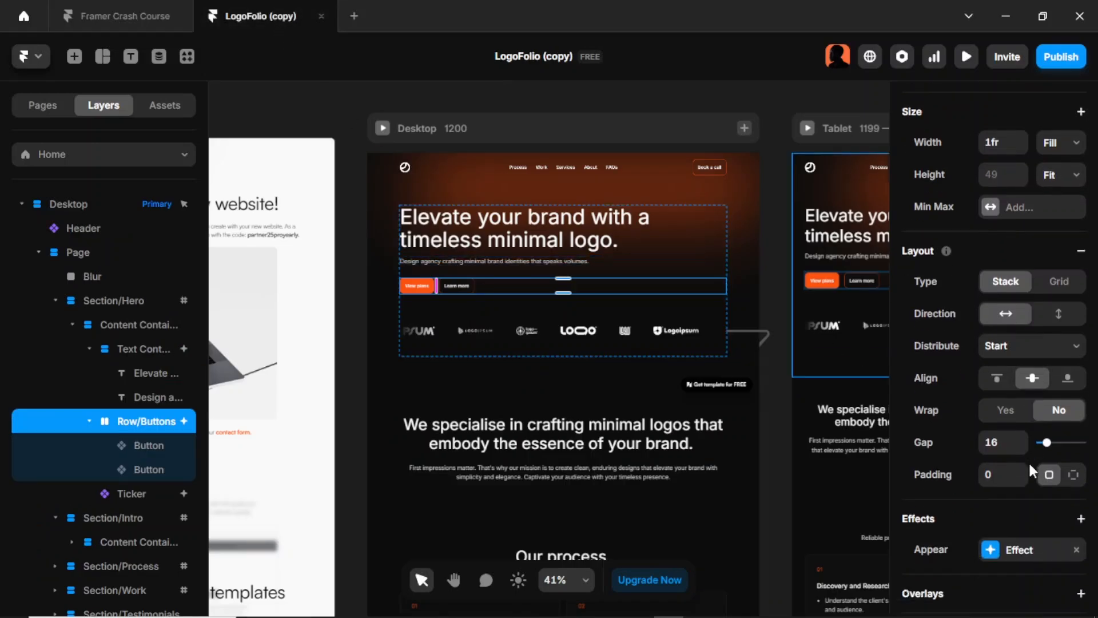
left_click(129, 16)
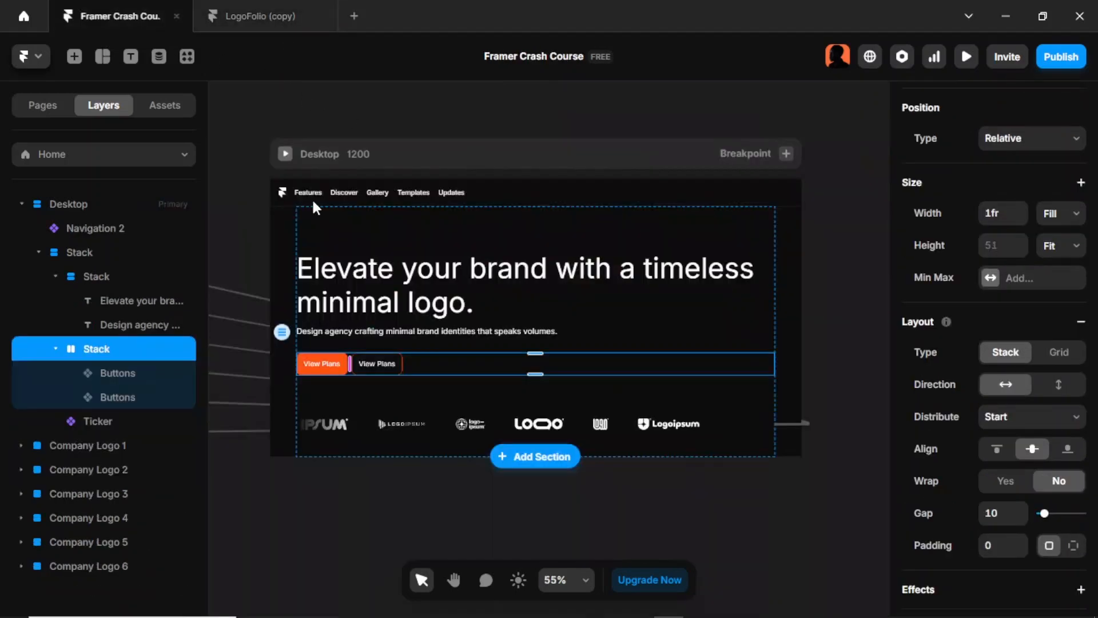
left_click(996, 513)
type("16")
key("Return")
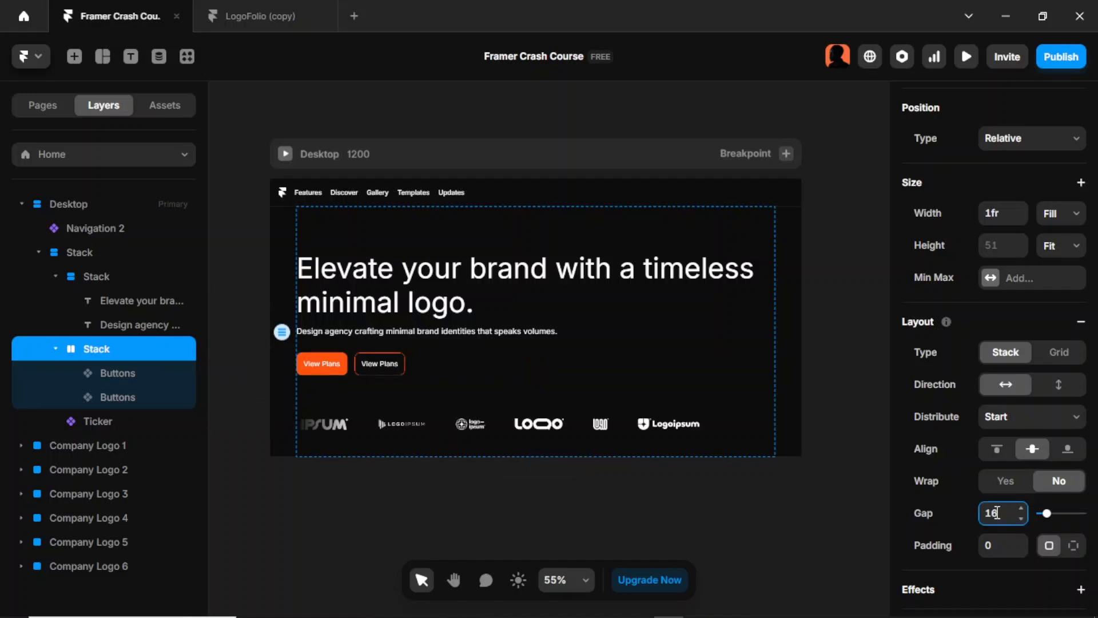
Step: Check the background glow behind the hero in the LogoFolio project, and draw a wide frame below the Desktop frame in Framer Crash Course
key("ctrl+Tab")
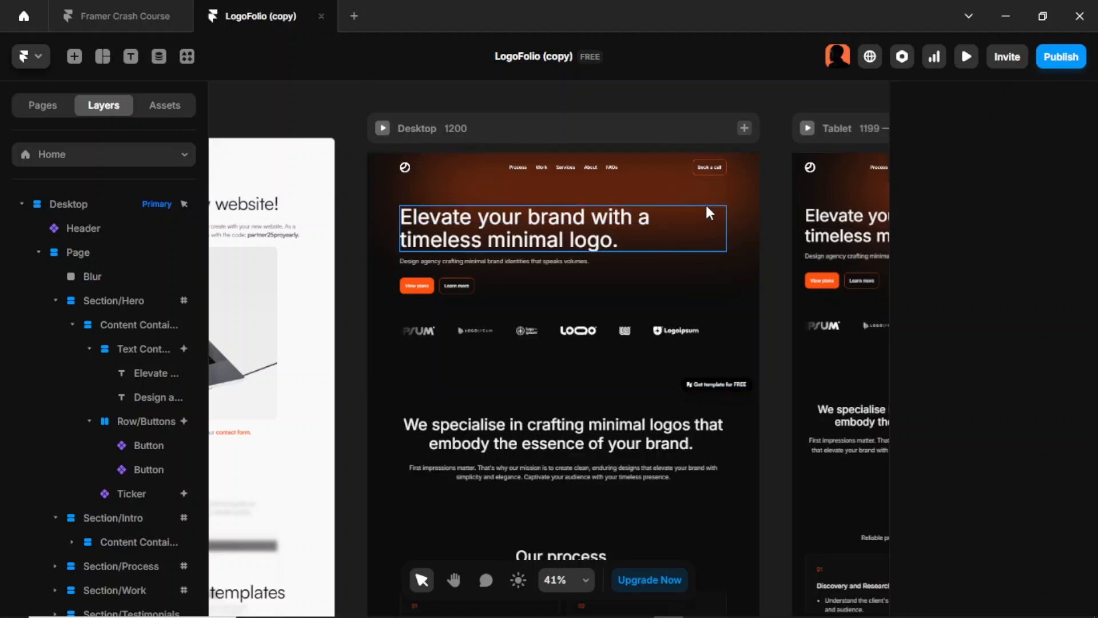
left_click(725, 203)
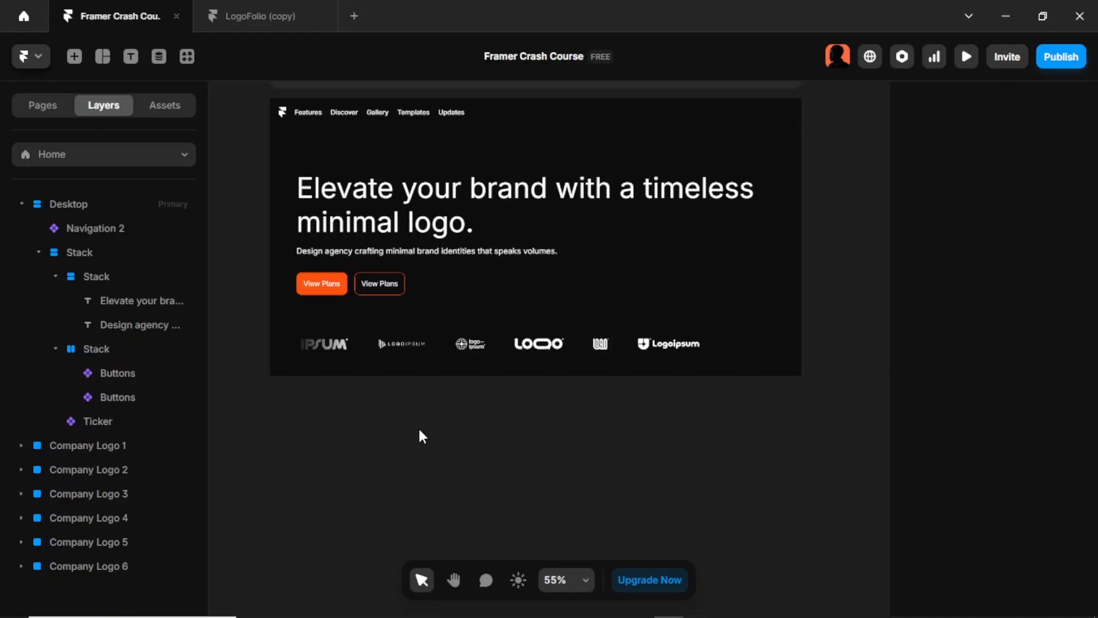
key("f")
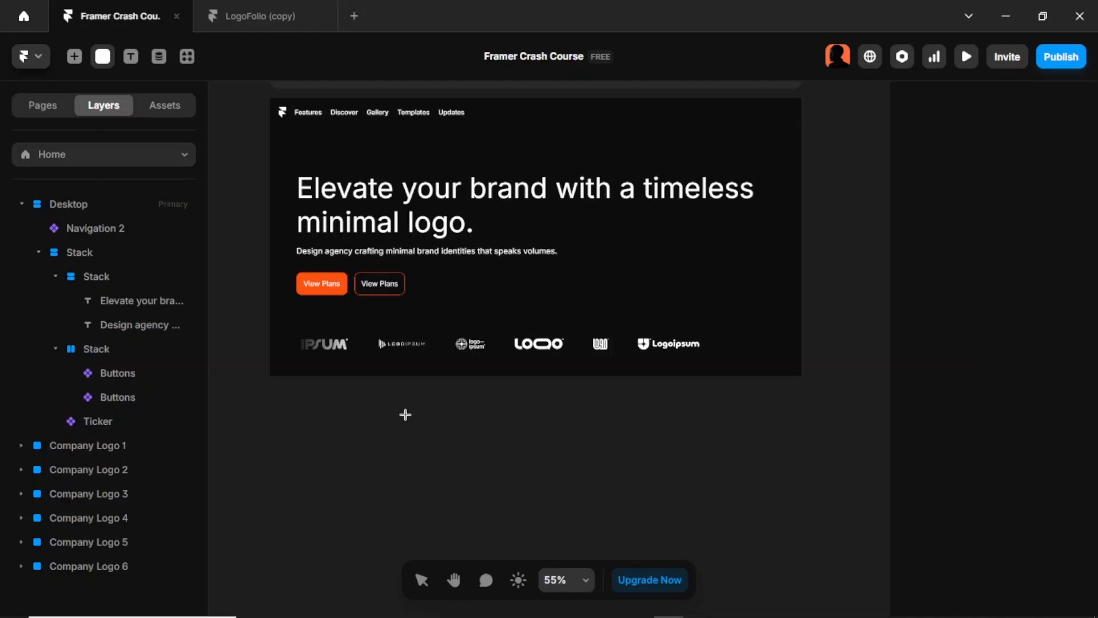
left_click_drag(405, 413, 749, 513)
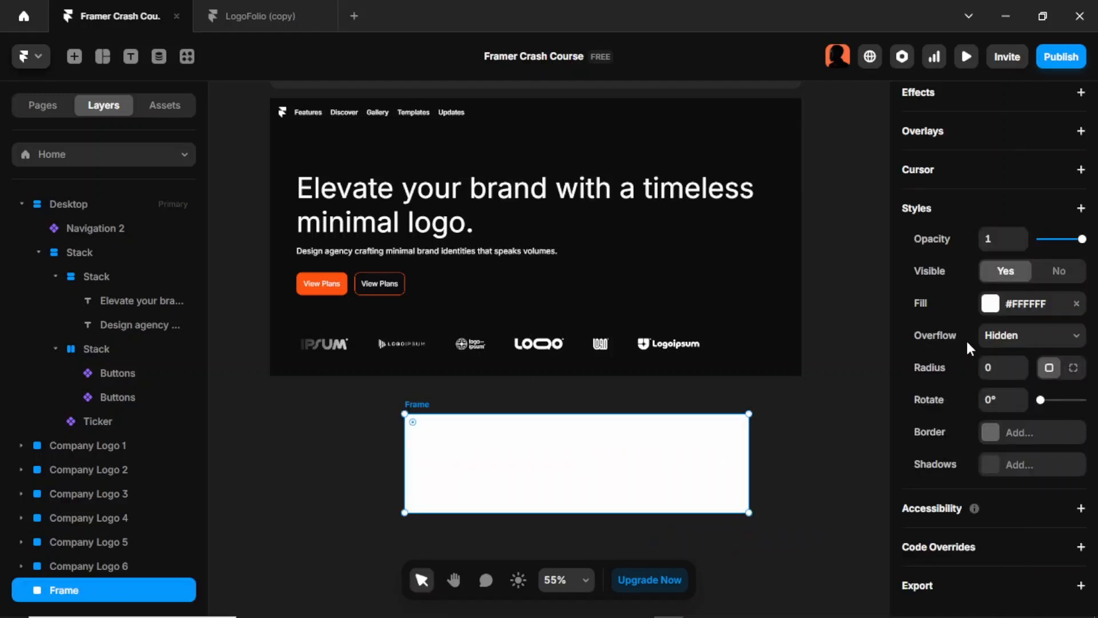
Step: Fill the new frame with a linear gradient using colour style 5 at both stops, with the end stop at about 41% opacity
left_click(990, 303)
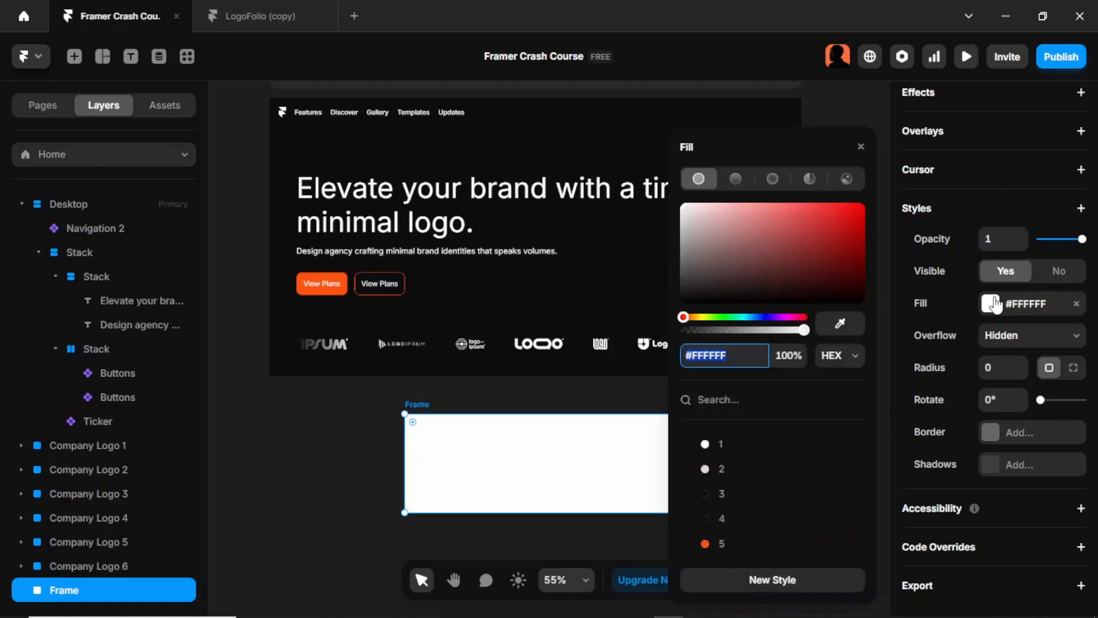
left_click(736, 178)
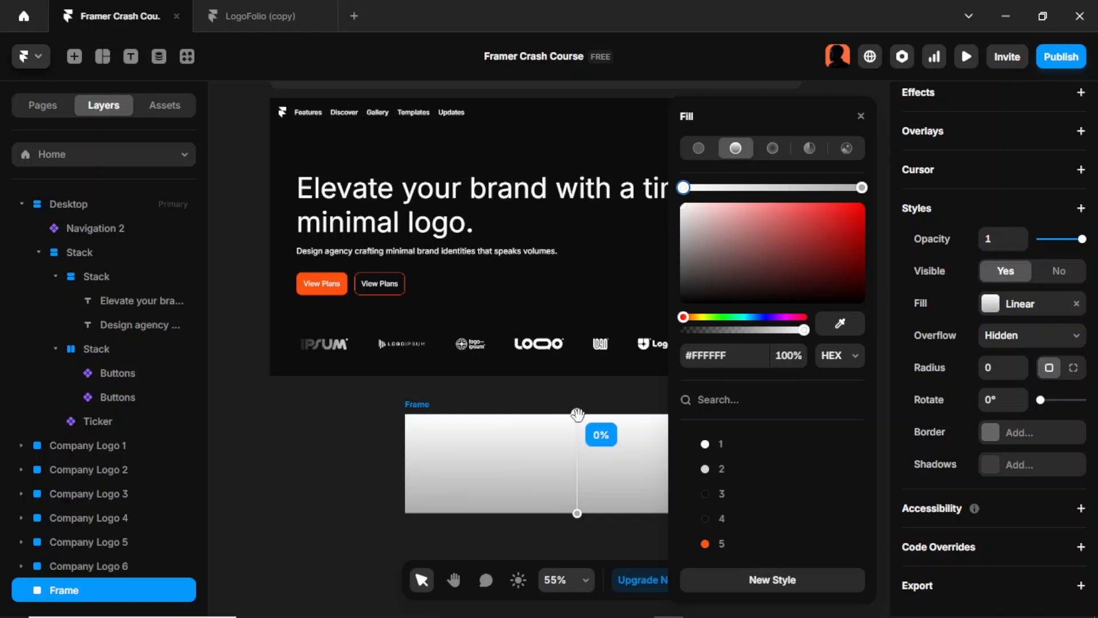
left_click(732, 544)
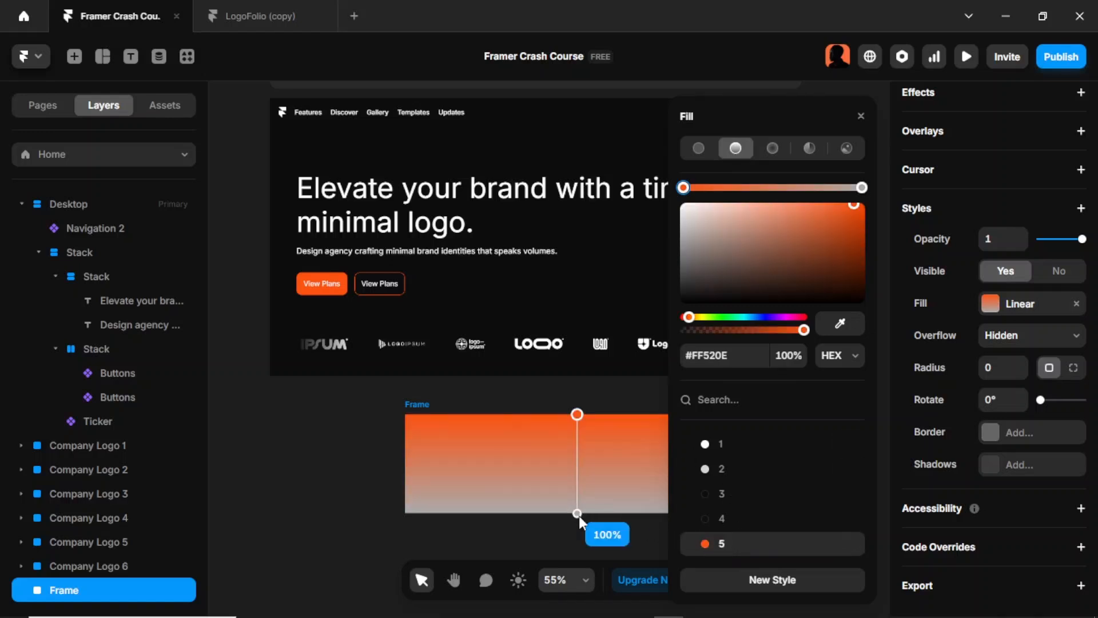
left_click(577, 514)
left_click(708, 547)
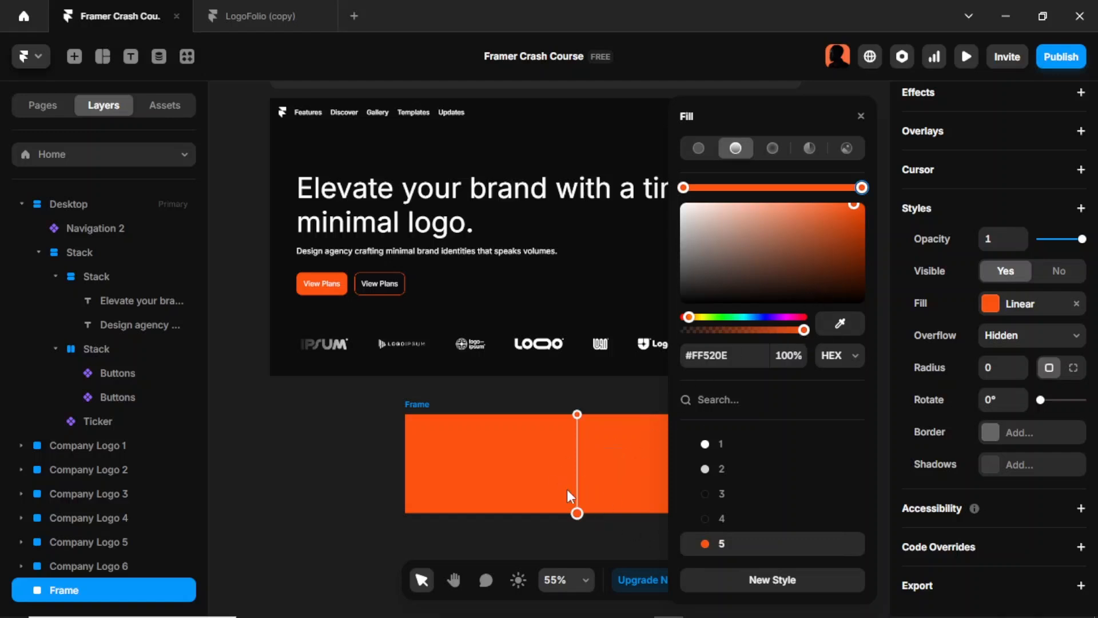
left_click(802, 331)
left_click_drag(802, 330, 733, 325)
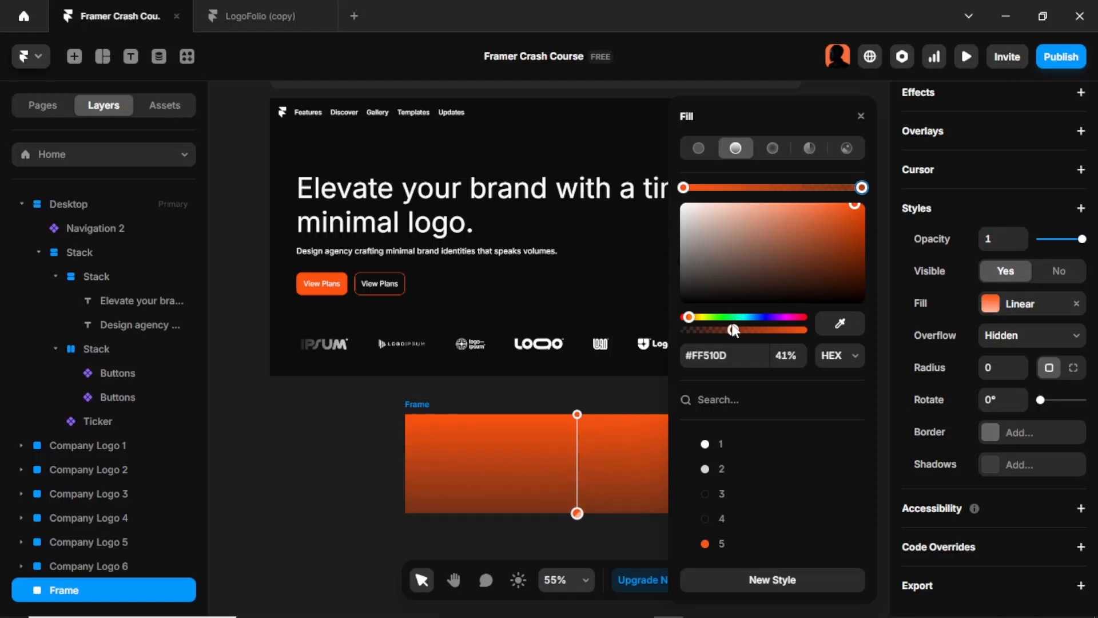
left_click(596, 409)
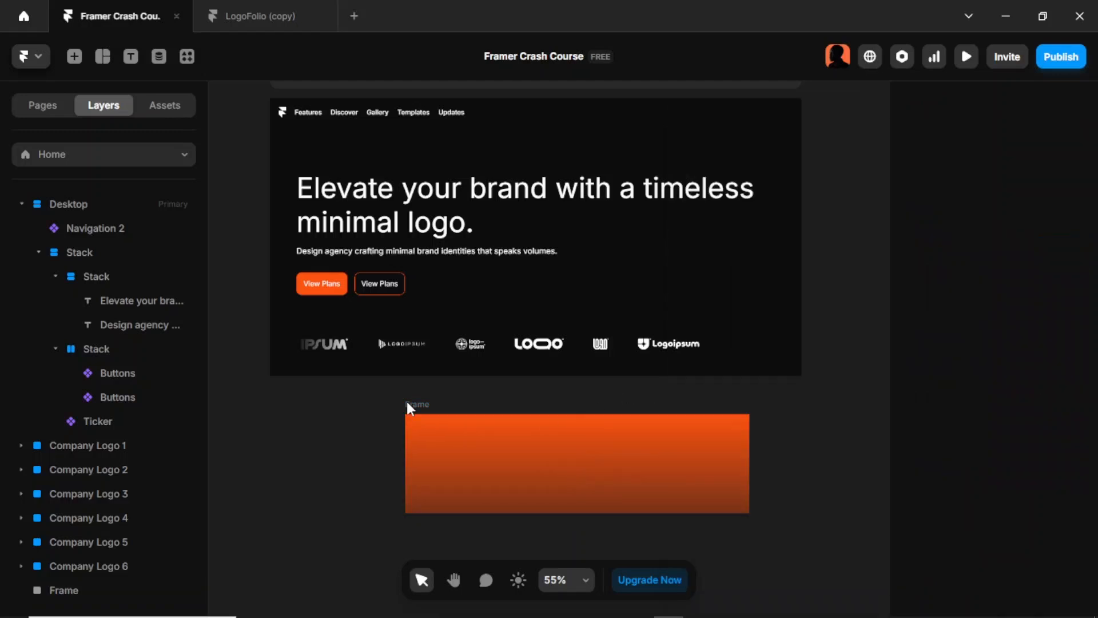
Step: Add a Blur of 100 to the gradient frame and enlarge it to about 946 by 322
left_click(439, 410)
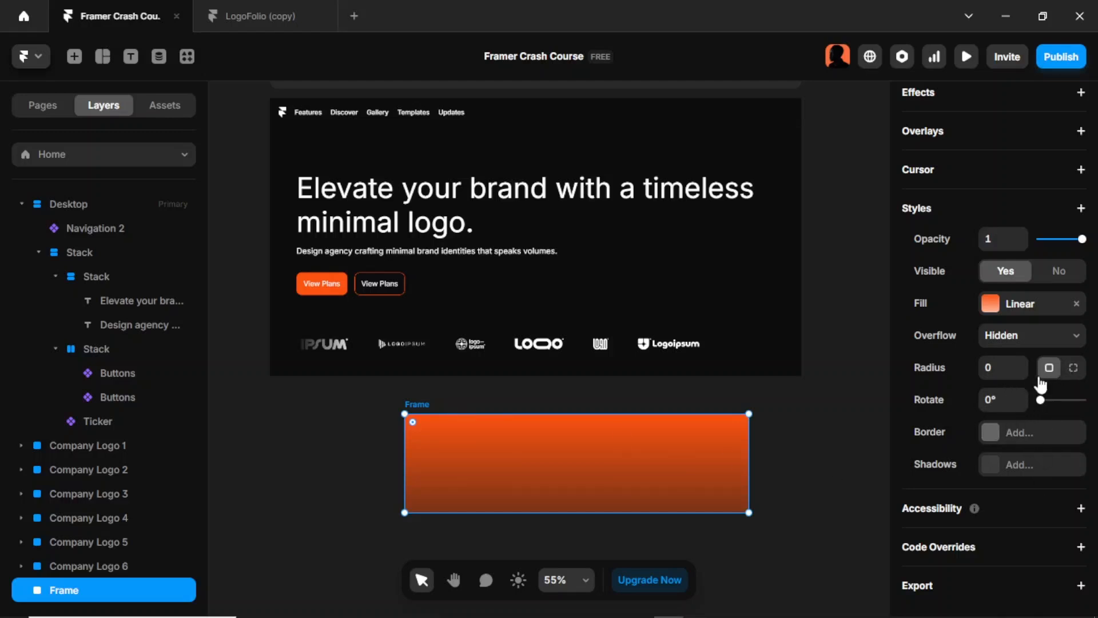
left_click(1081, 210)
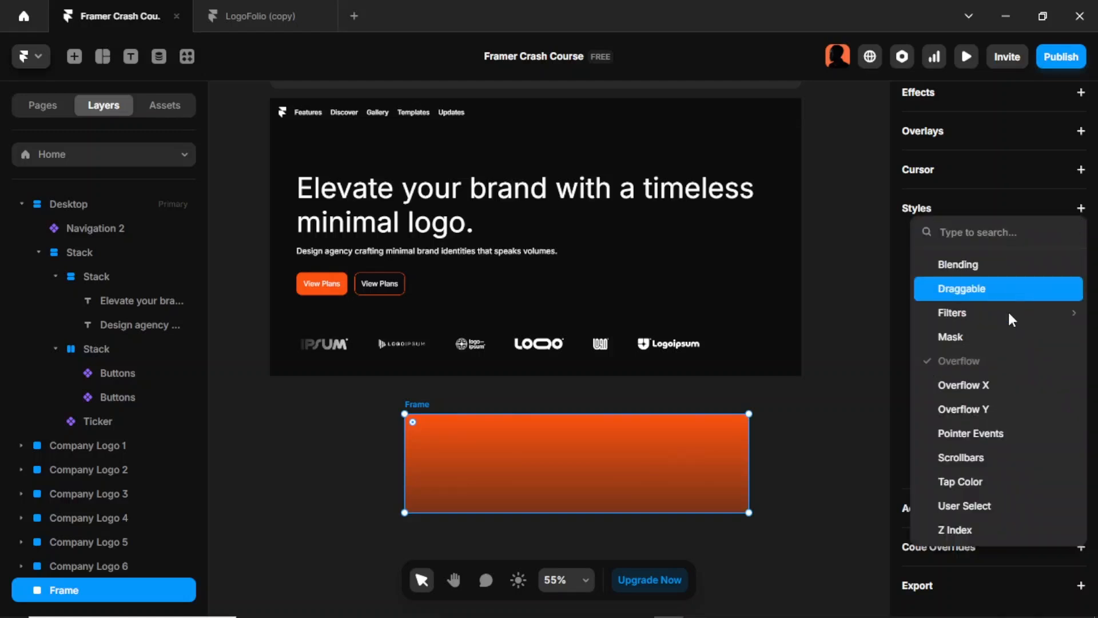
mouse_move(1009, 314)
left_click(845, 322)
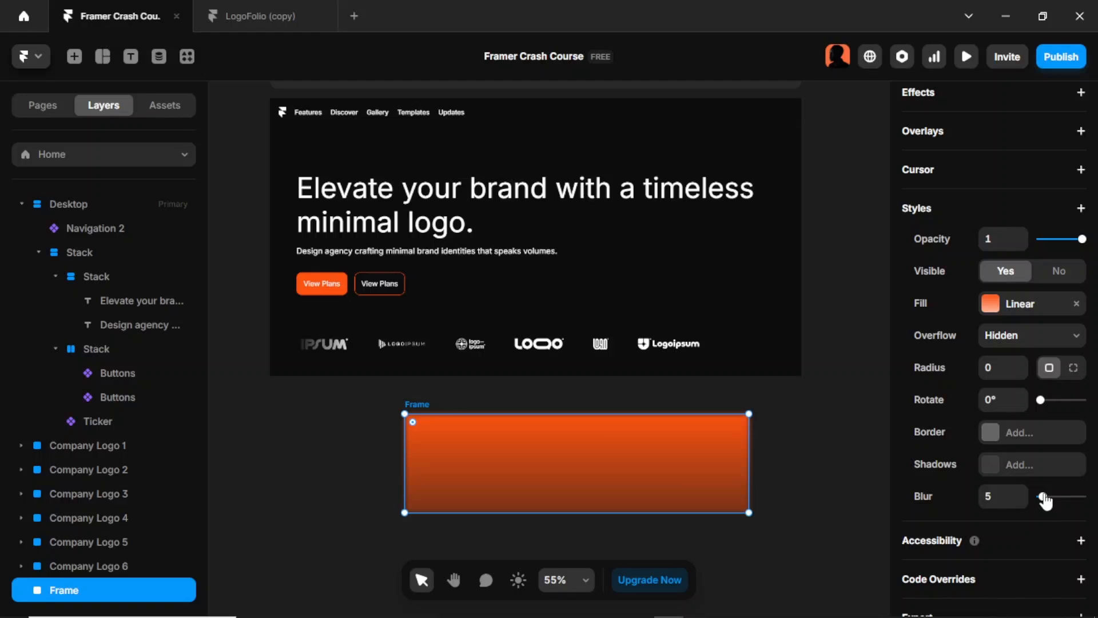
left_click_drag(1044, 498, 1085, 509)
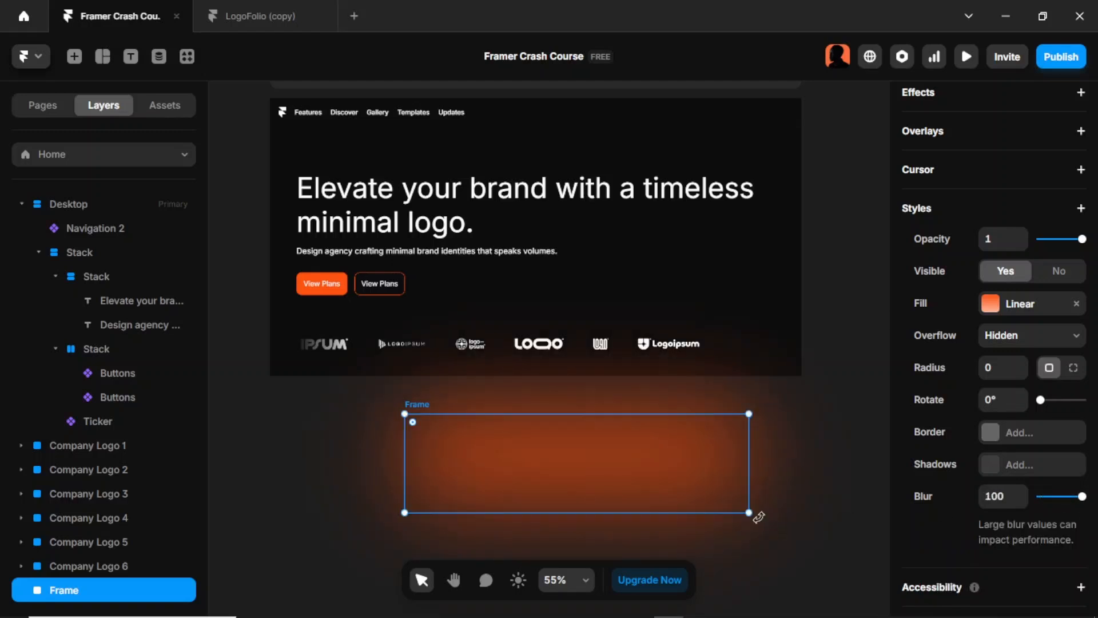
left_click_drag(748, 513, 822, 555)
scroll(792, 417, "down", 3)
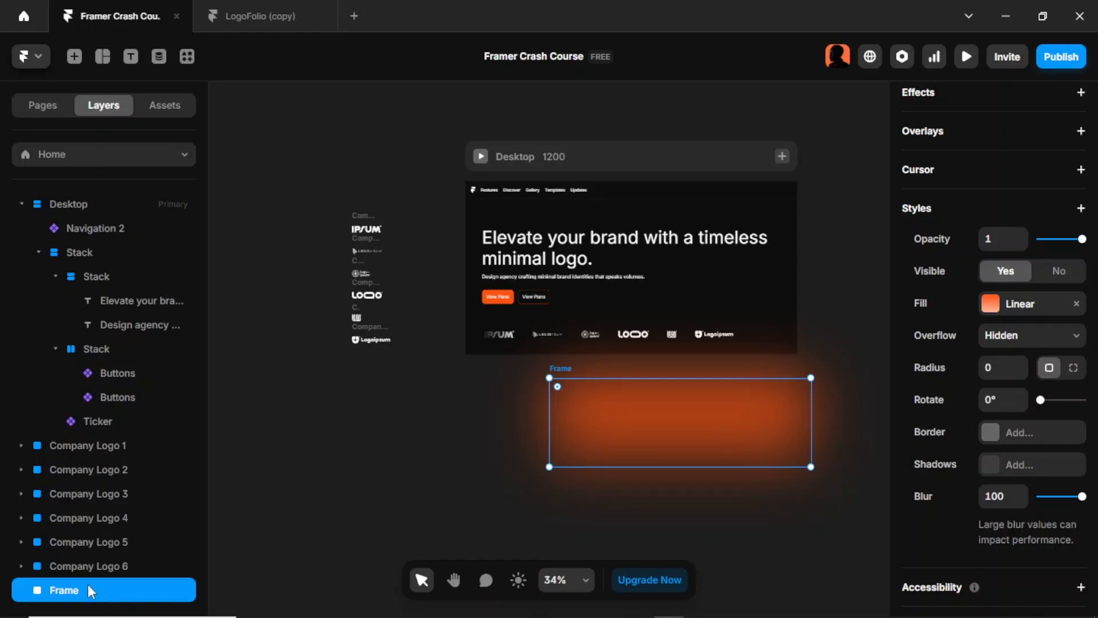
Step: Nest the blurred gradient frame inside the Desktop frame
left_click_drag(89, 590, 98, 196)
left_click_drag(98, 207, 99, 204)
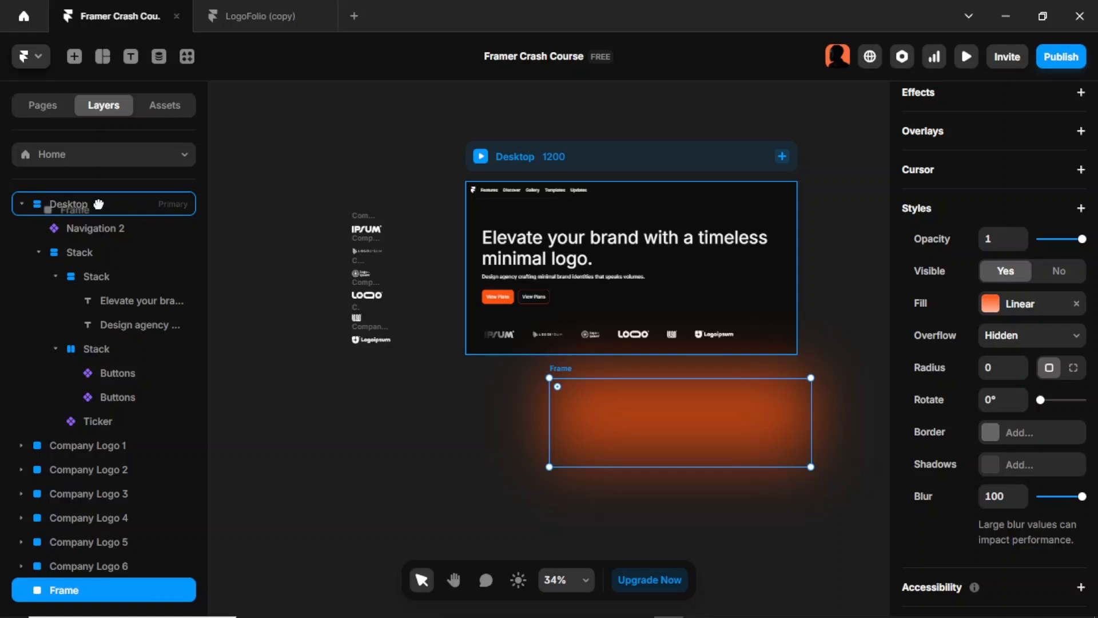
left_click_drag(98, 204, 97, 201)
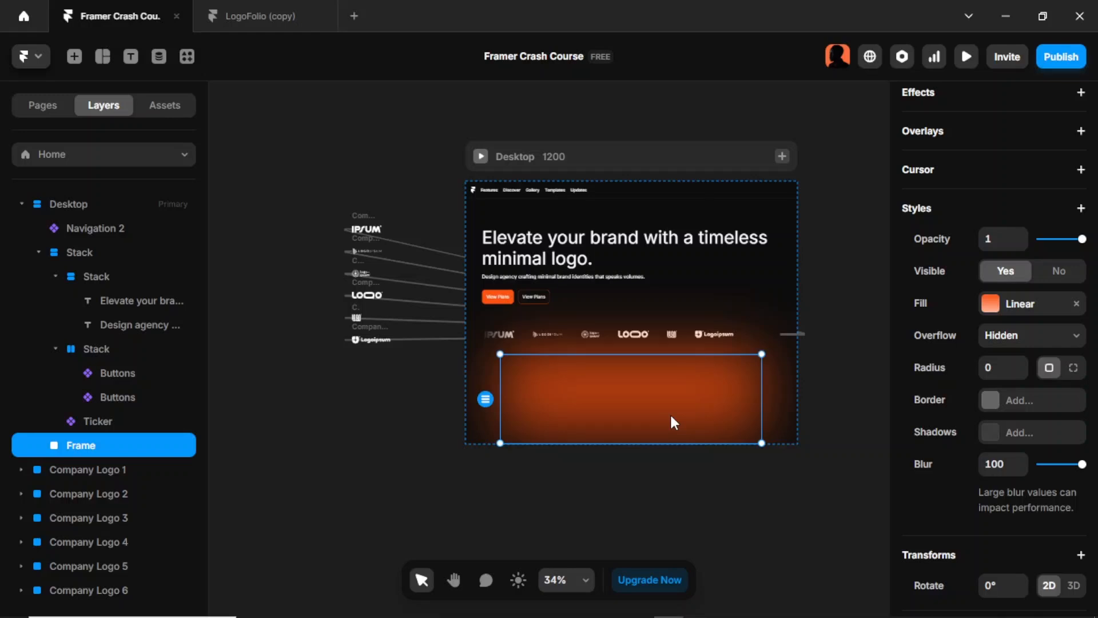
Step: Make the blurred frame absolute and place it, about 946 by 414, over the Desktop's upper-right corner at top -233 and right -65
left_click(677, 161)
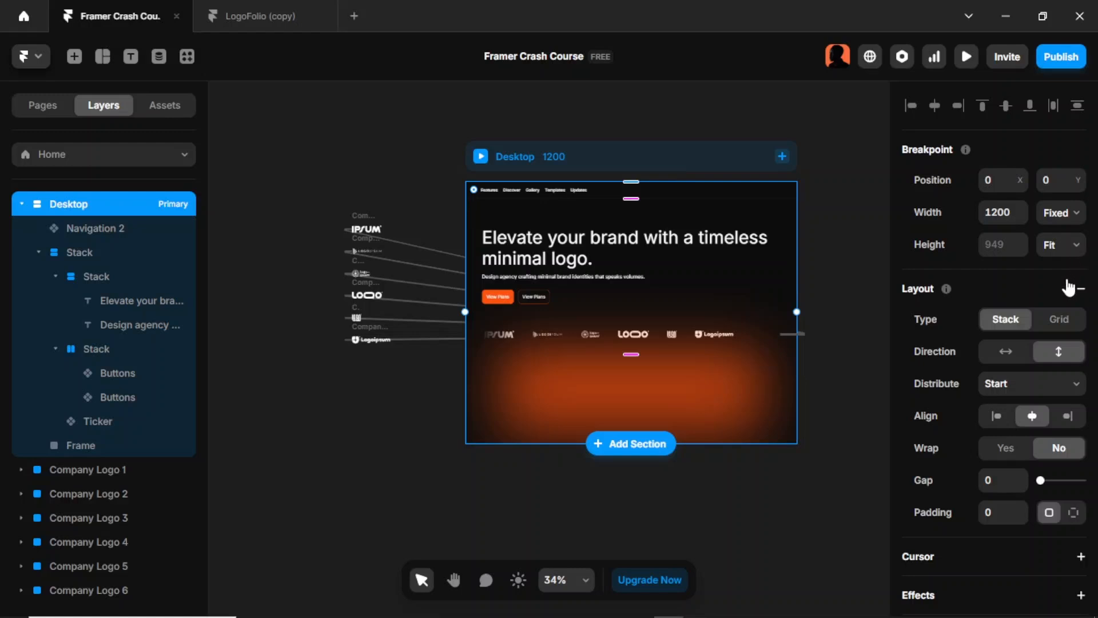
left_click(720, 373)
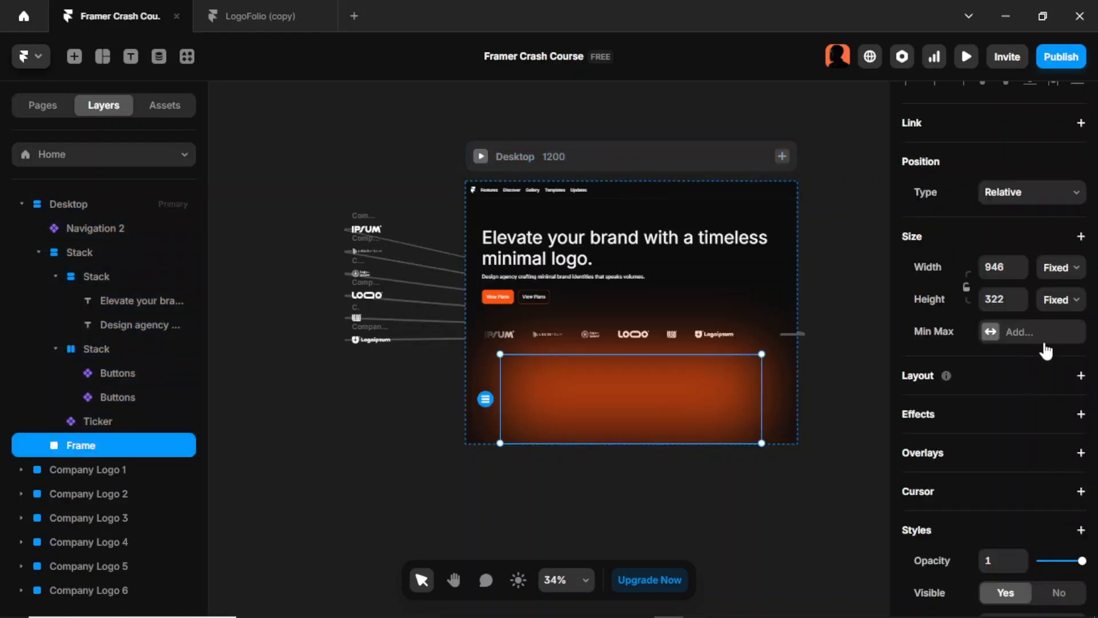
left_click(1042, 203)
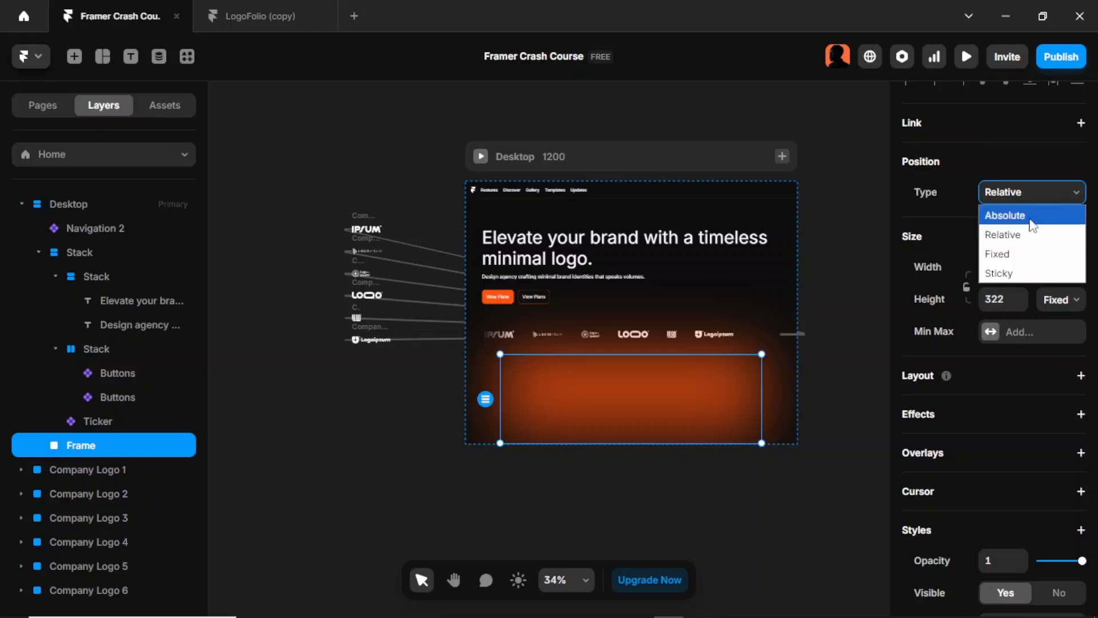
left_click(1028, 215)
left_click_drag(755, 354, 803, 121)
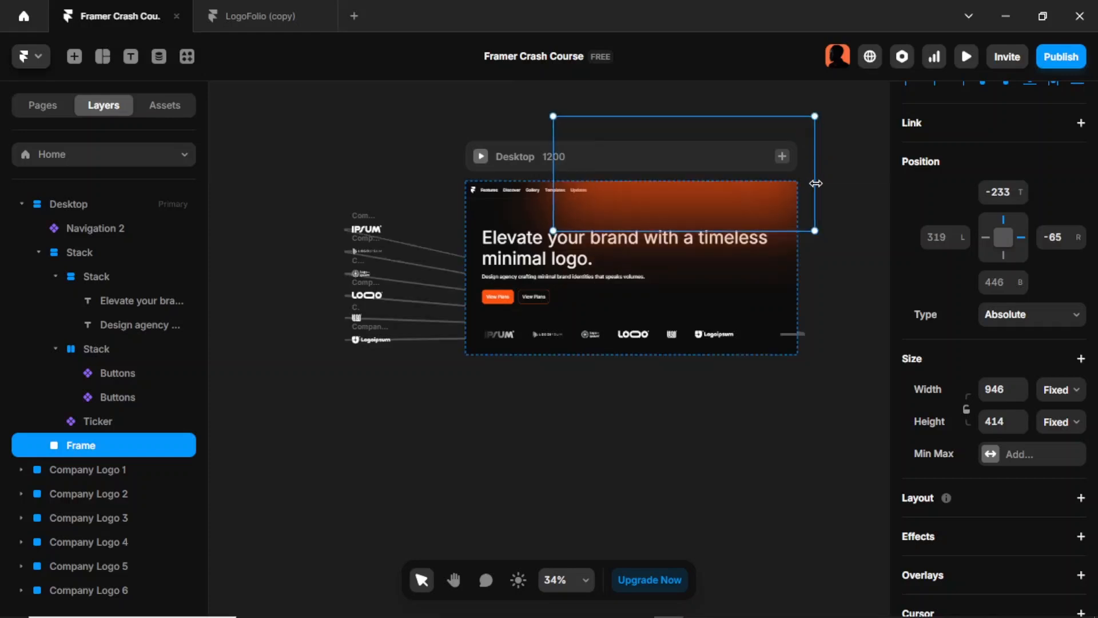
Step: Set the opacity of the blurred gradient frame to 0.5
scroll(1014, 402, "down", 4)
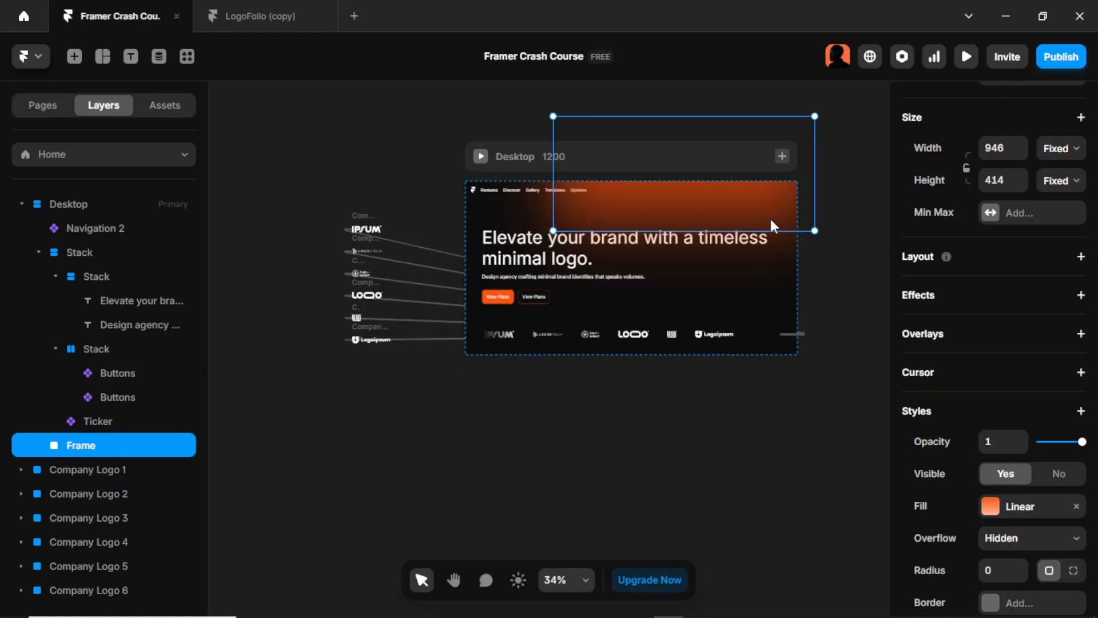
scroll(1051, 320, "down", 3)
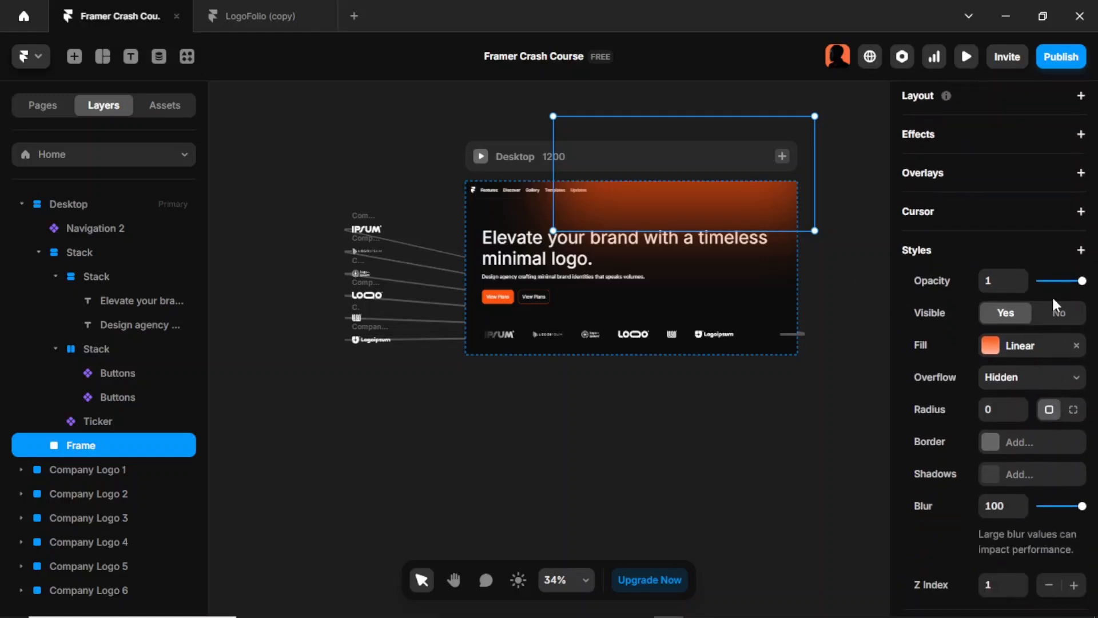
left_click(996, 287)
type("0.5")
key("Return")
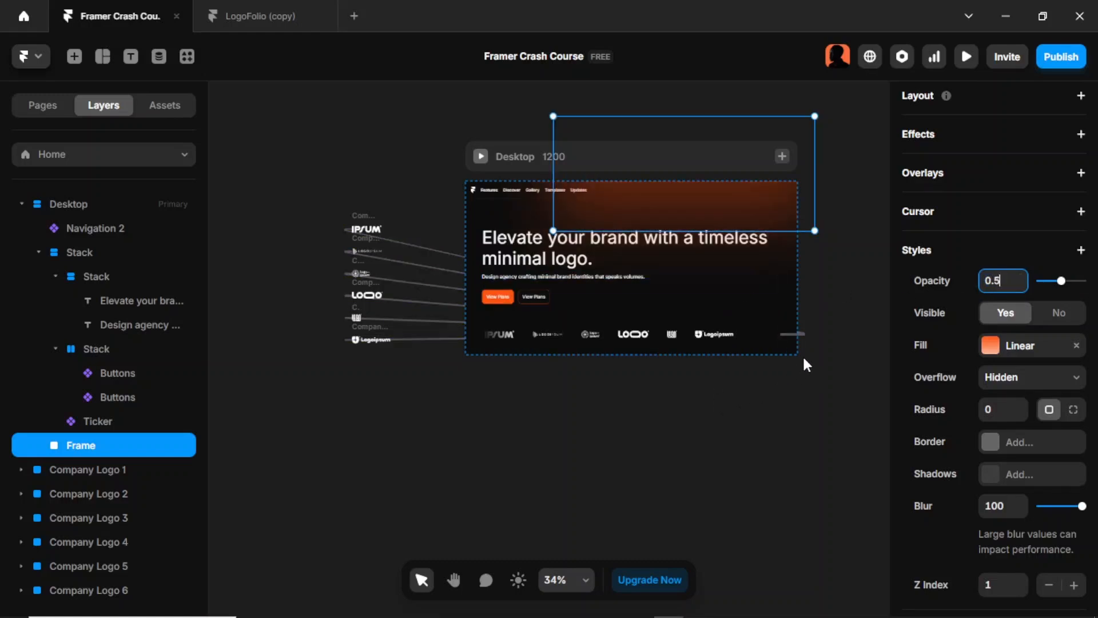
left_click(848, 272)
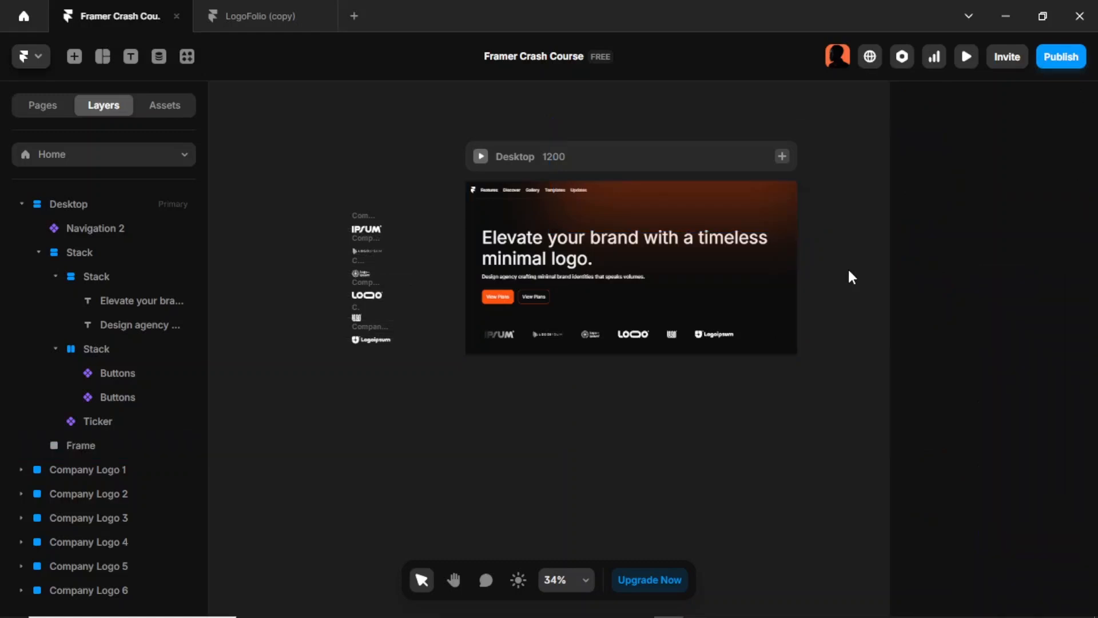
Step: Set the bottom padding of the outer hero stack to 100
left_click(628, 293)
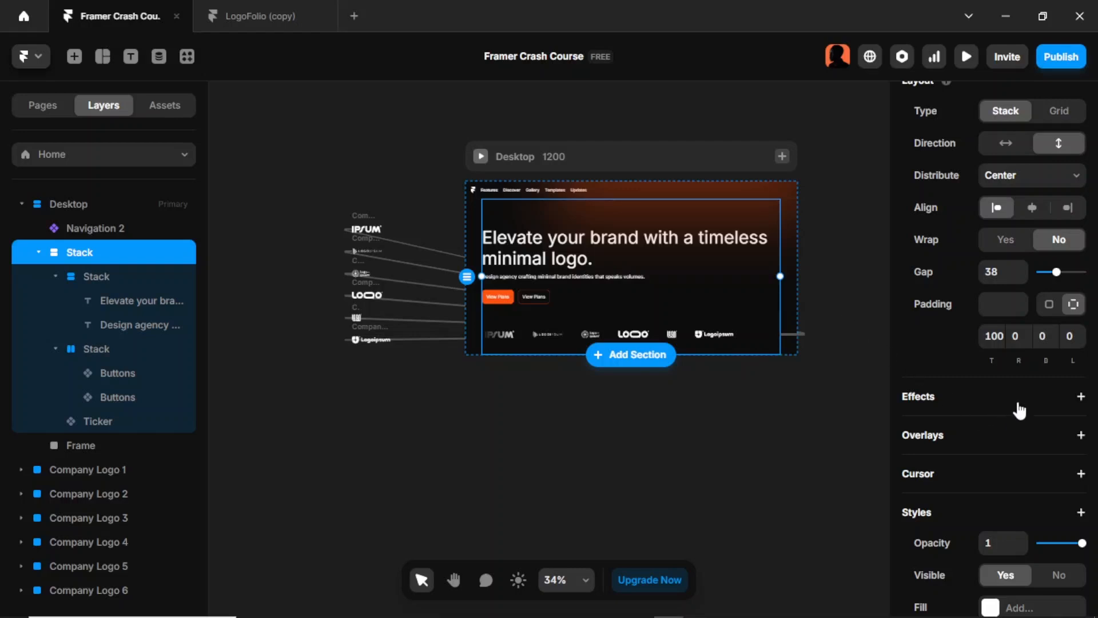
left_click(1047, 337)
type("100")
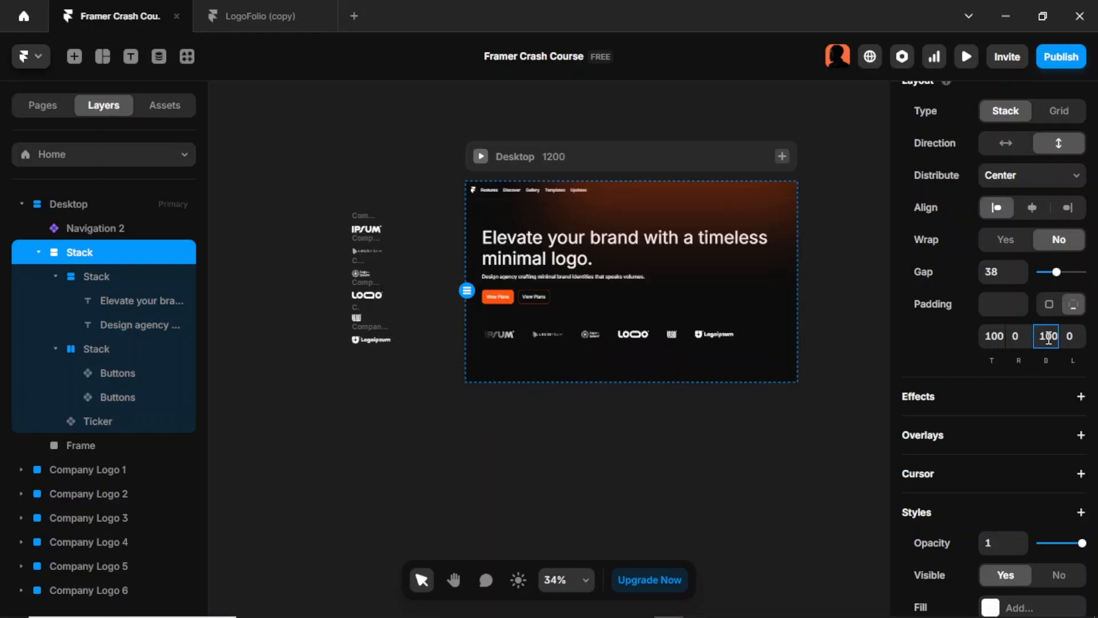
left_click(732, 417)
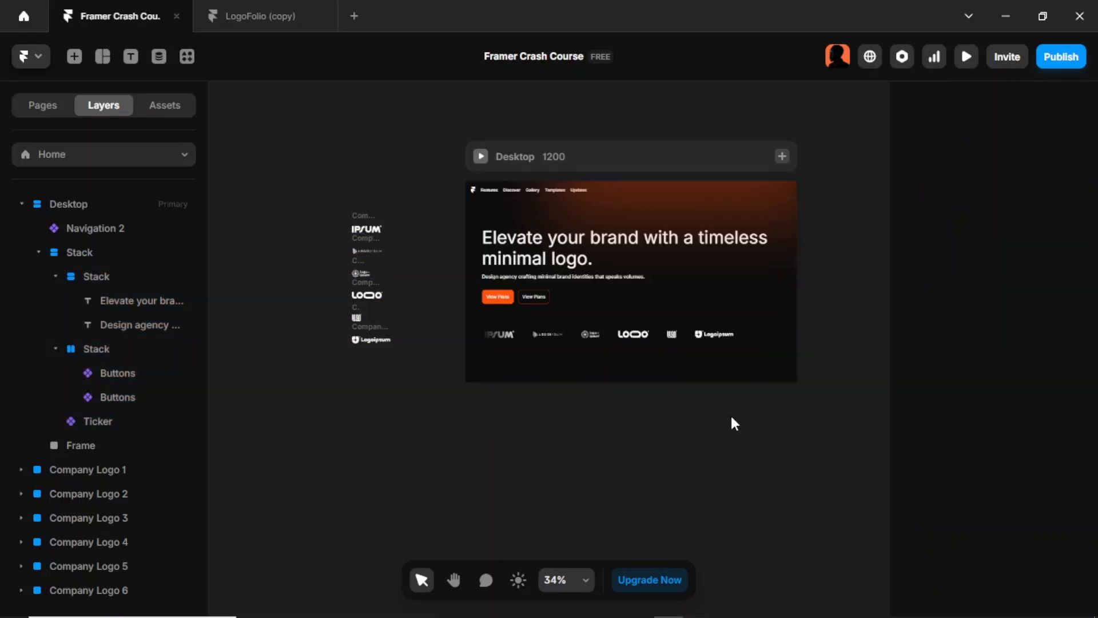
Step: Preview the hero section in fullscreen to check the glow, buttons and moving logo ticker
key("ctrl+p")
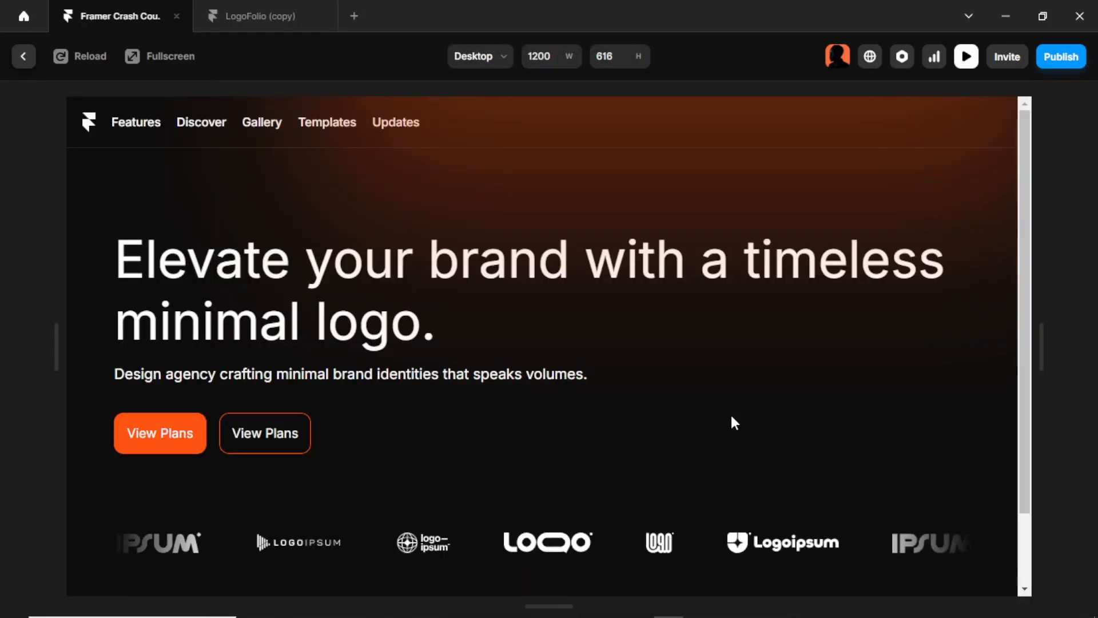
left_click(163, 56)
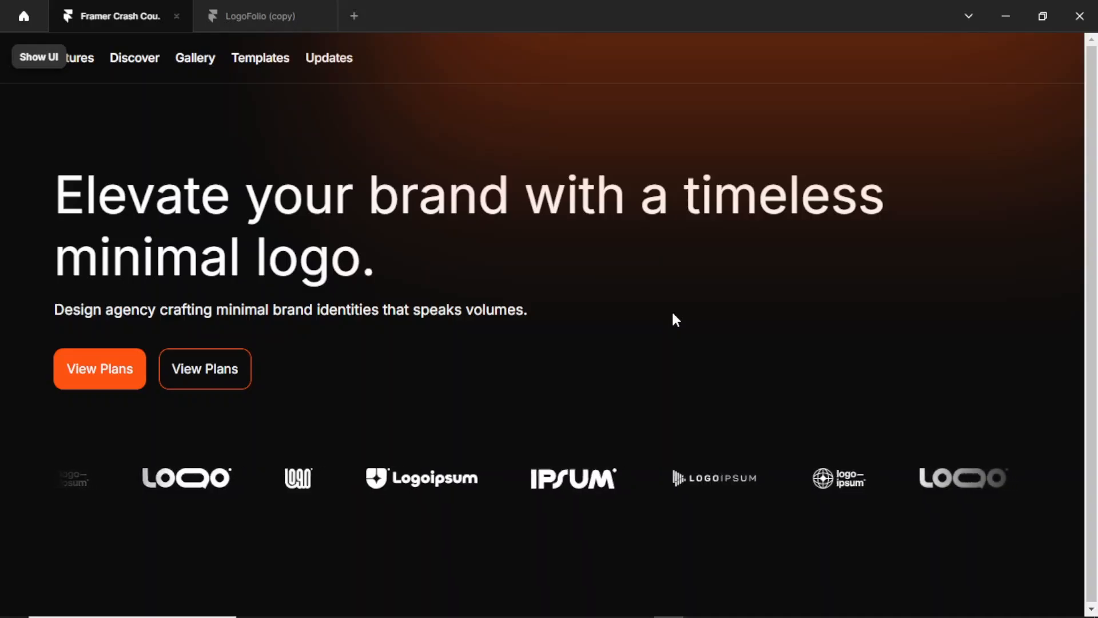
key("Escape")
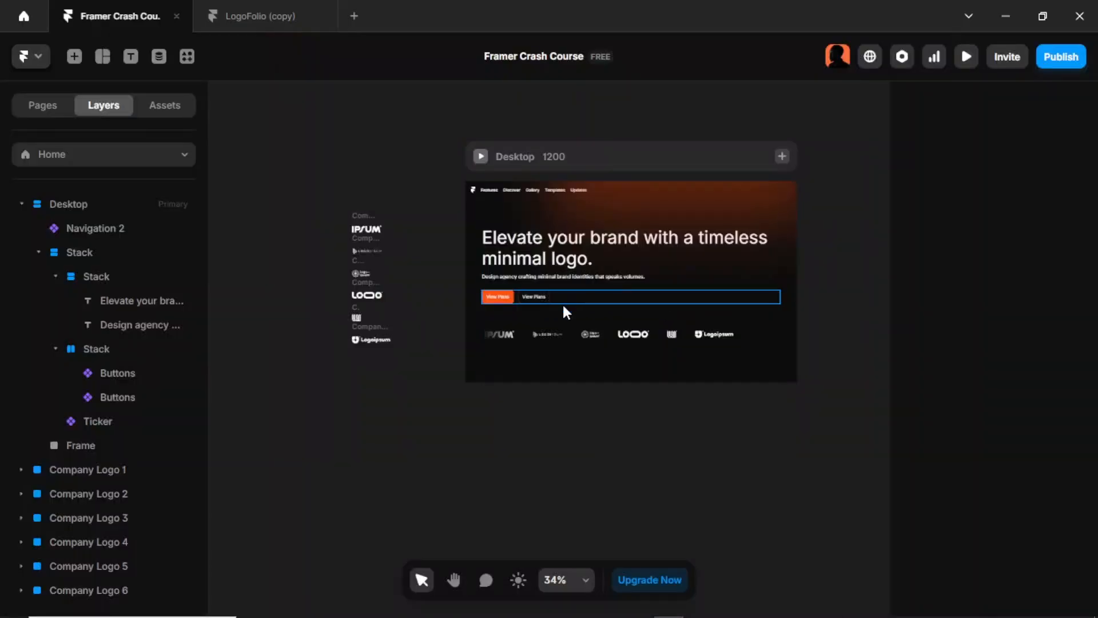
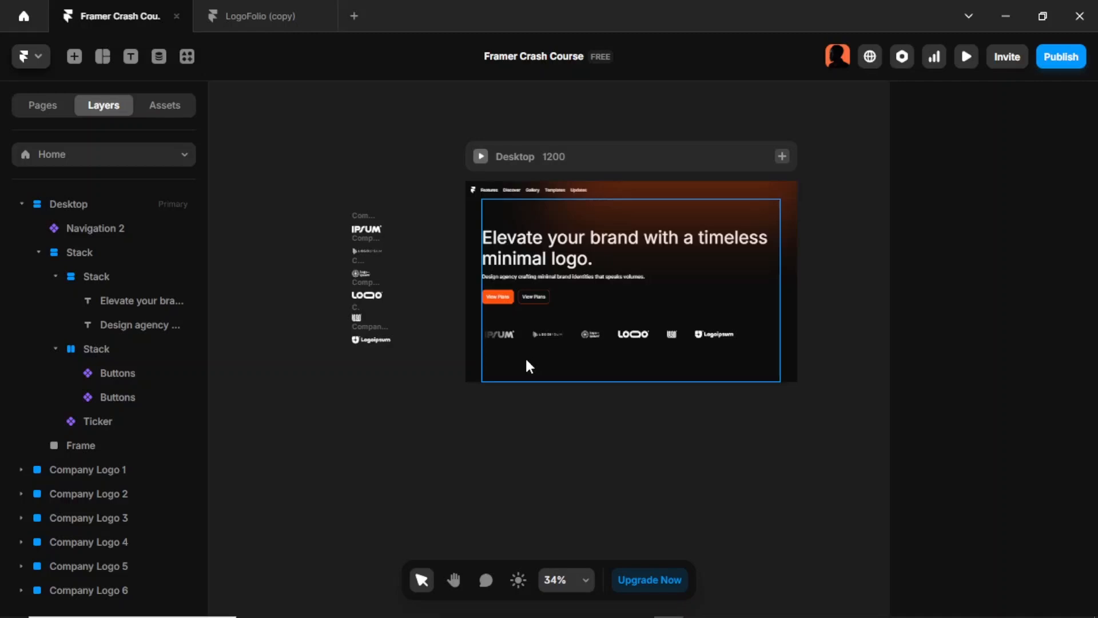
Step: Rename the outer hero stack in the Desktop frame as Section-Hero
double_click(84, 246)
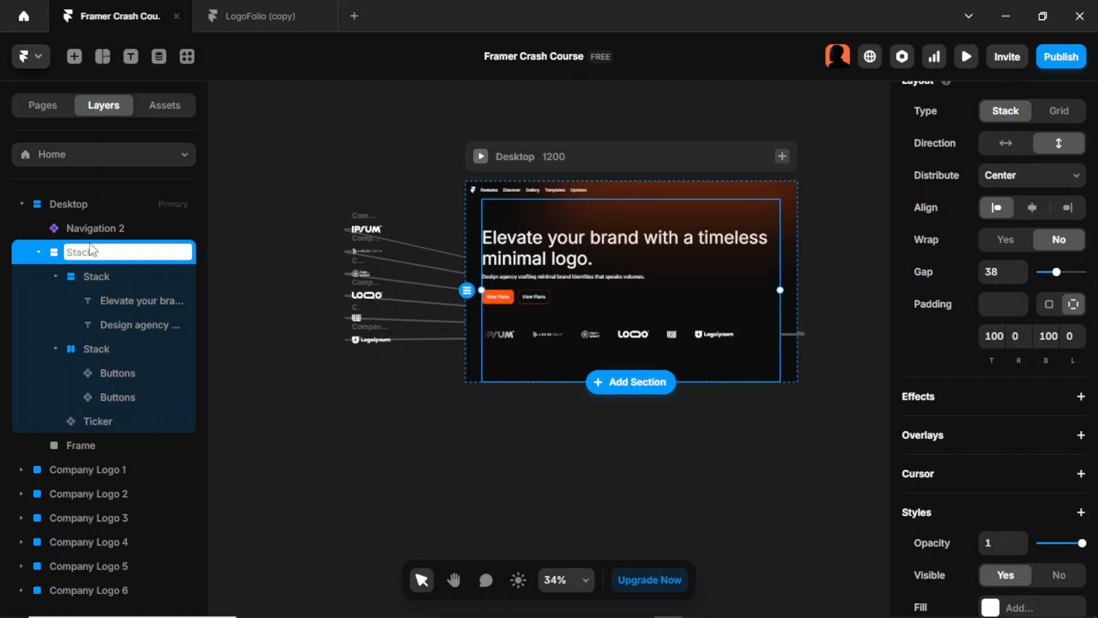
type("Section-Hero")
key("Return")
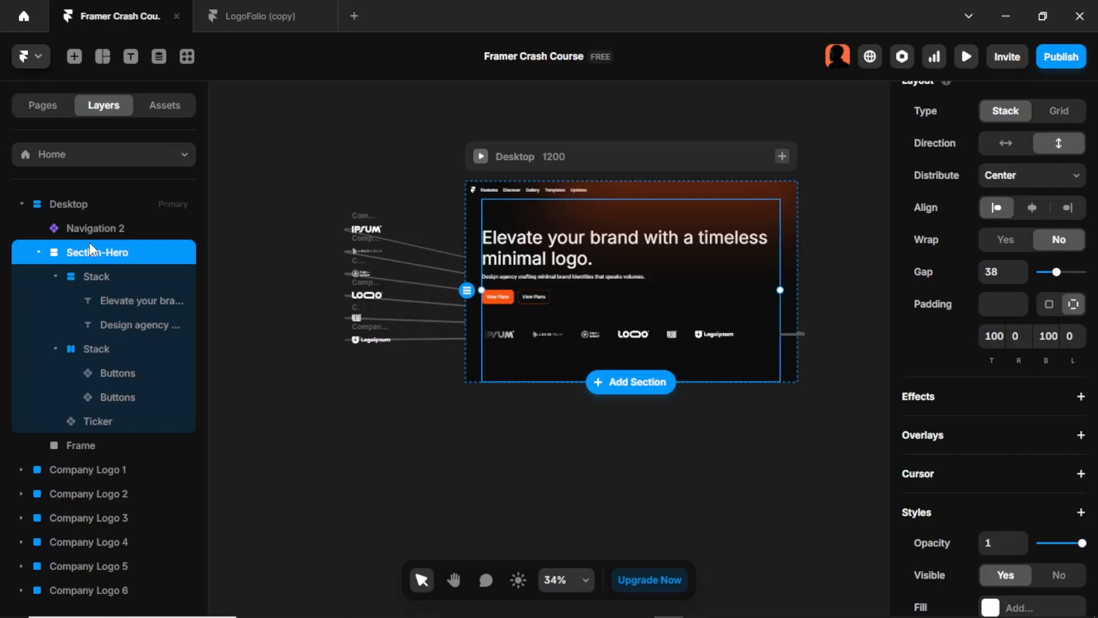
Step: Rename the stack holding the headline and description as "Hero -Text"
left_click(100, 277)
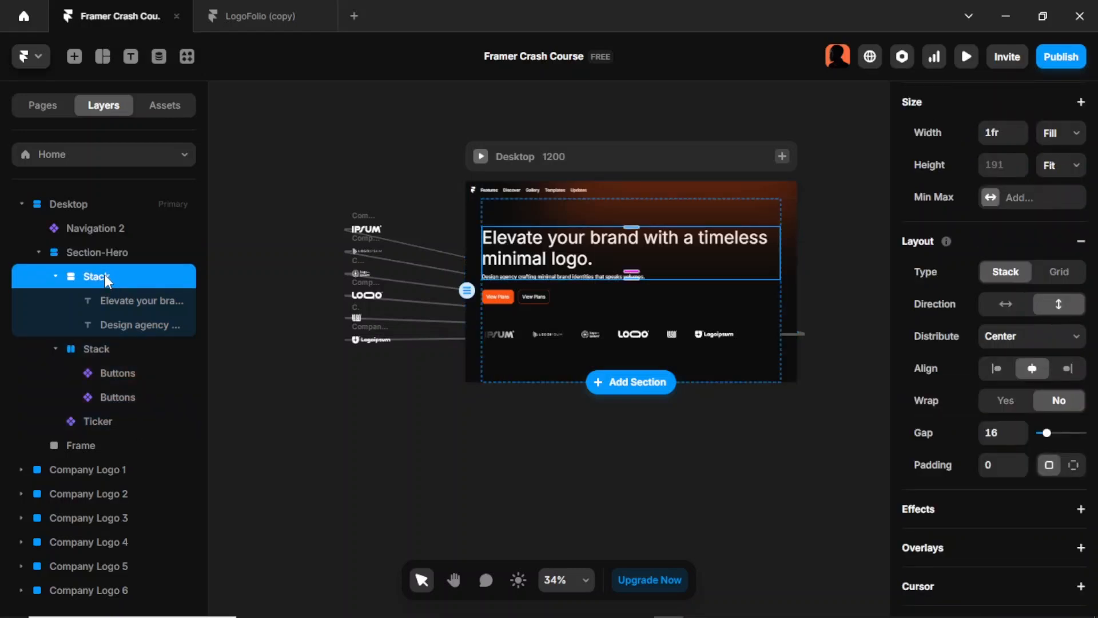
double_click(106, 279)
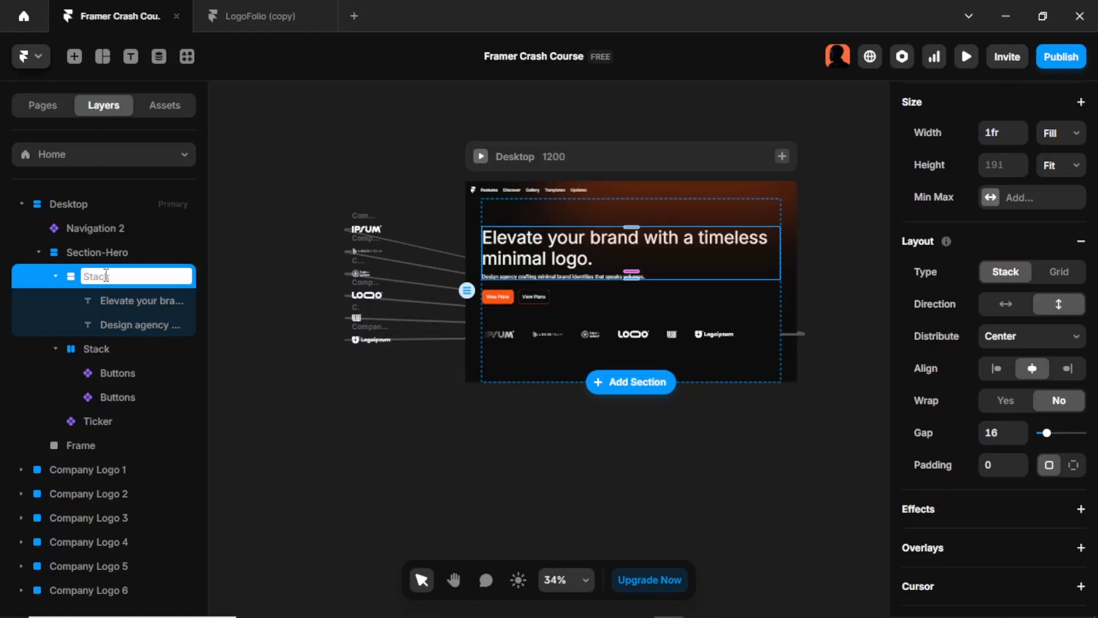
type("Hero -Text")
key("Return")
Step: Rename the stack containing the two buttons as Hero-Buttons
double_click(130, 347)
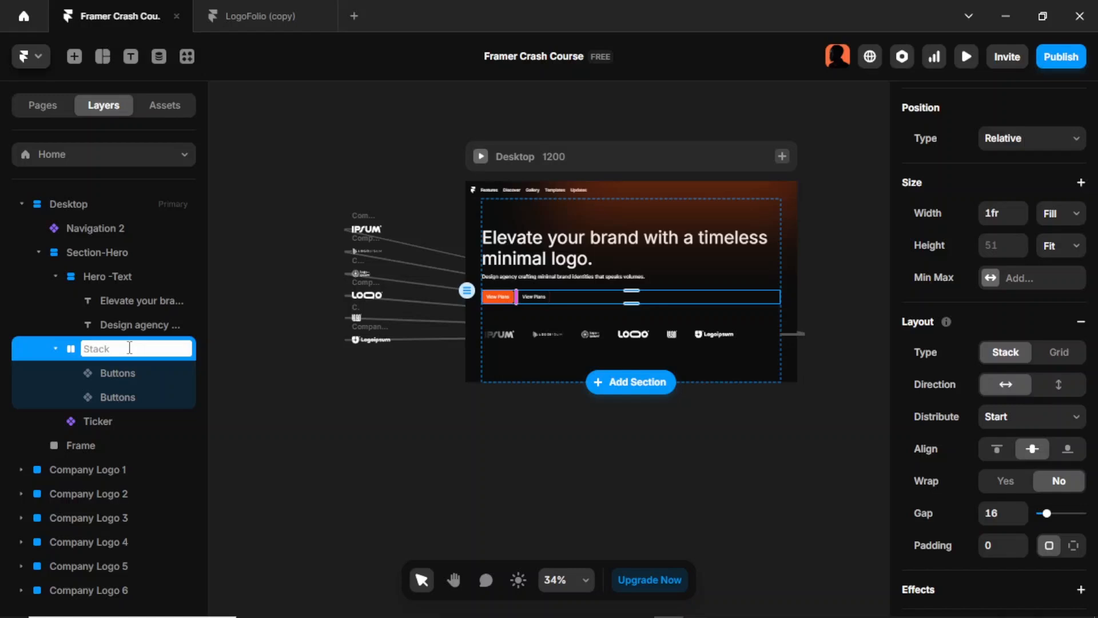
type("Hero-Buttons")
key("Return")
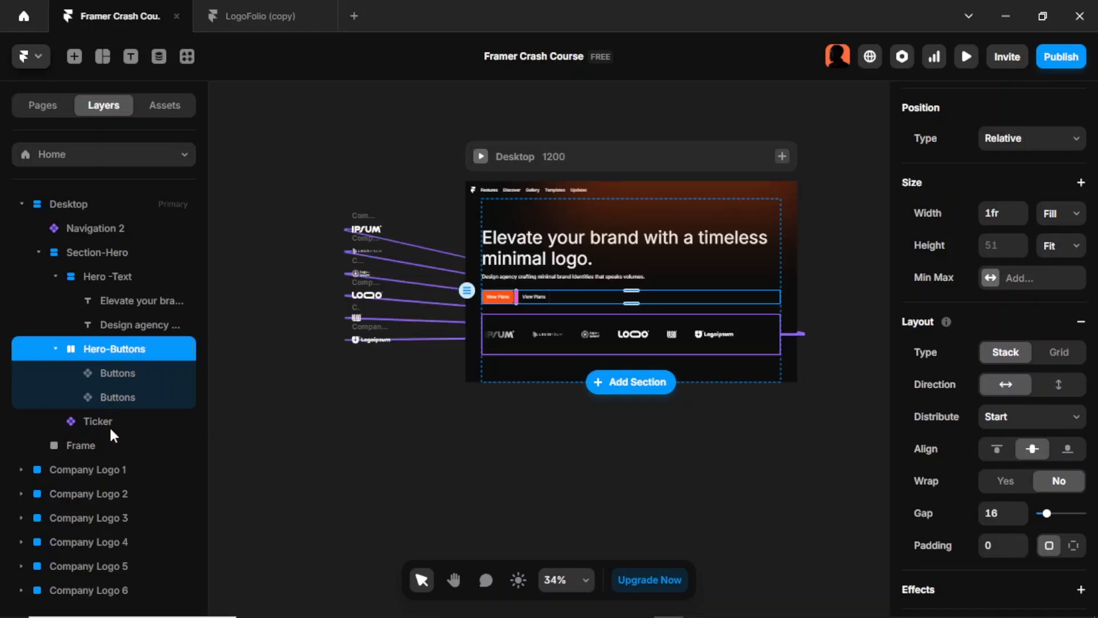
Step: Rename the blurred gradient frame as Blur
left_click(94, 451)
double_click(80, 445)
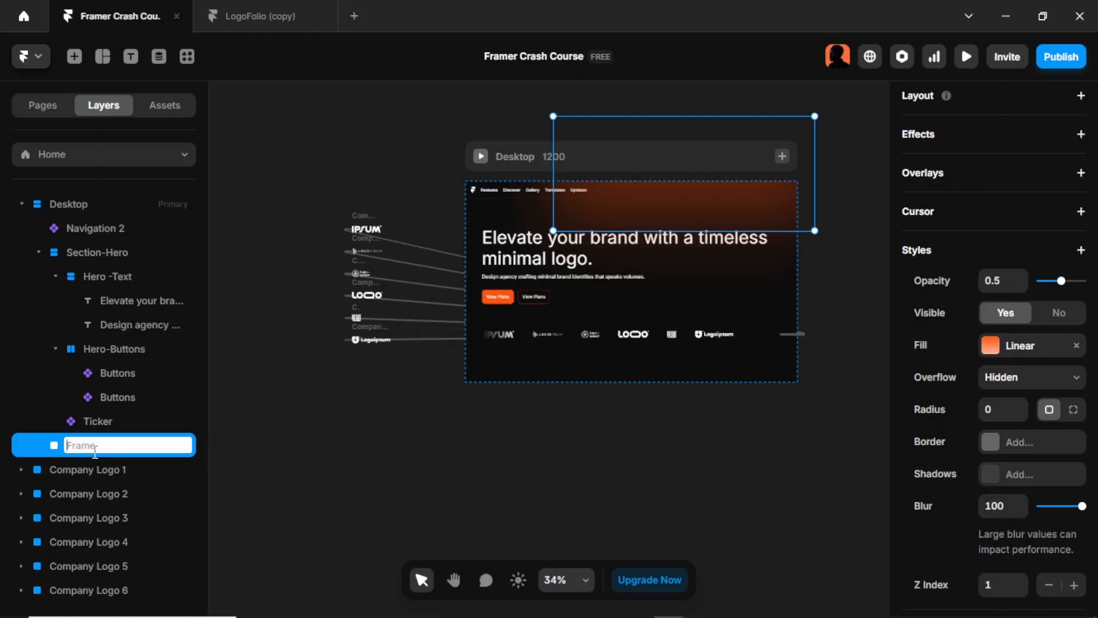
type("Br")
key("BackSpace")
type("lur")
key("Return")
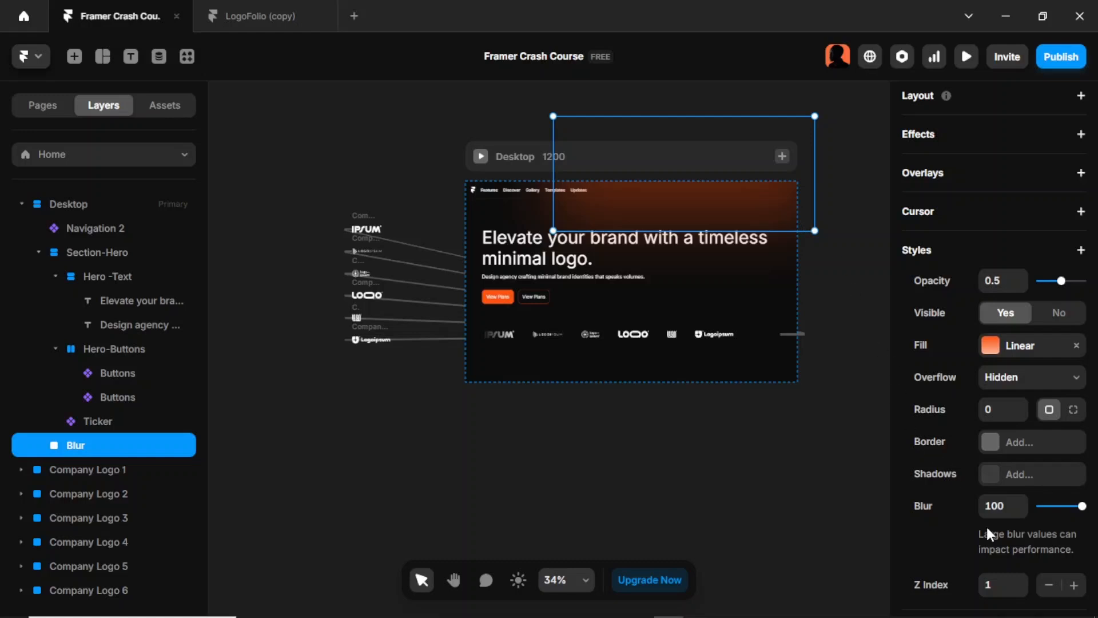
scroll(982, 569, "down", 2)
left_click(992, 507)
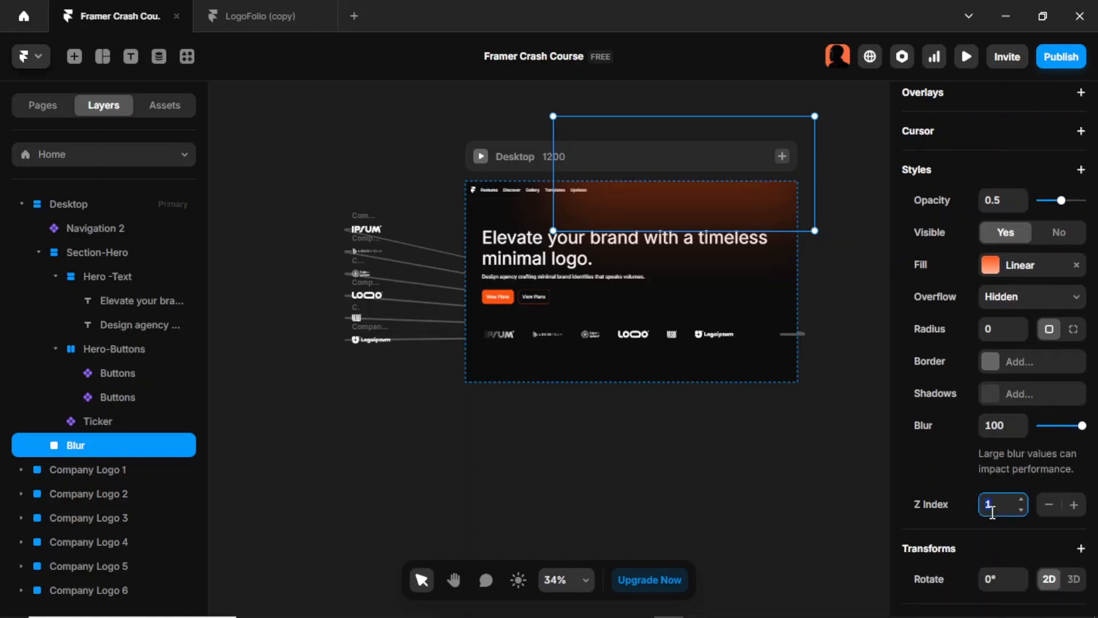
left_click(823, 440)
left_click(602, 315)
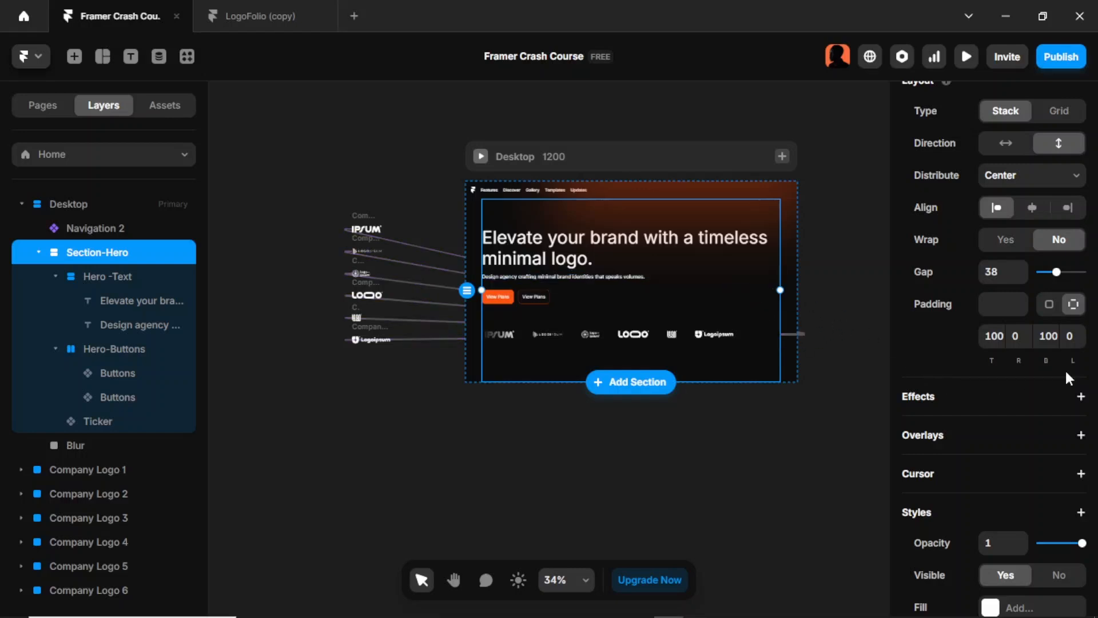
scroll(1065, 359, "down", 5)
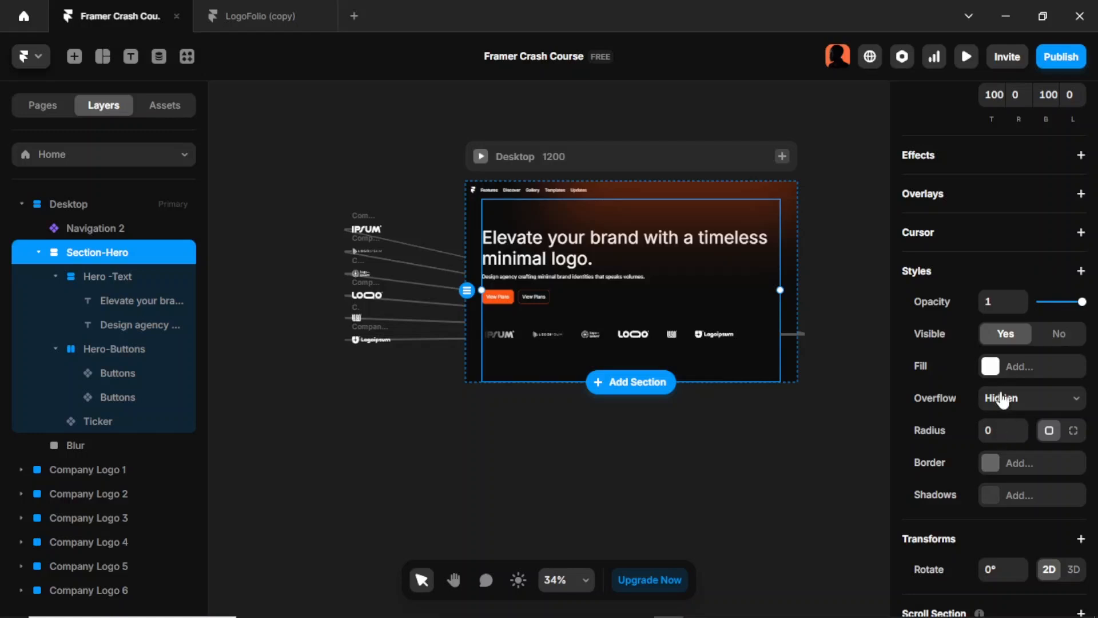
left_click(1082, 272)
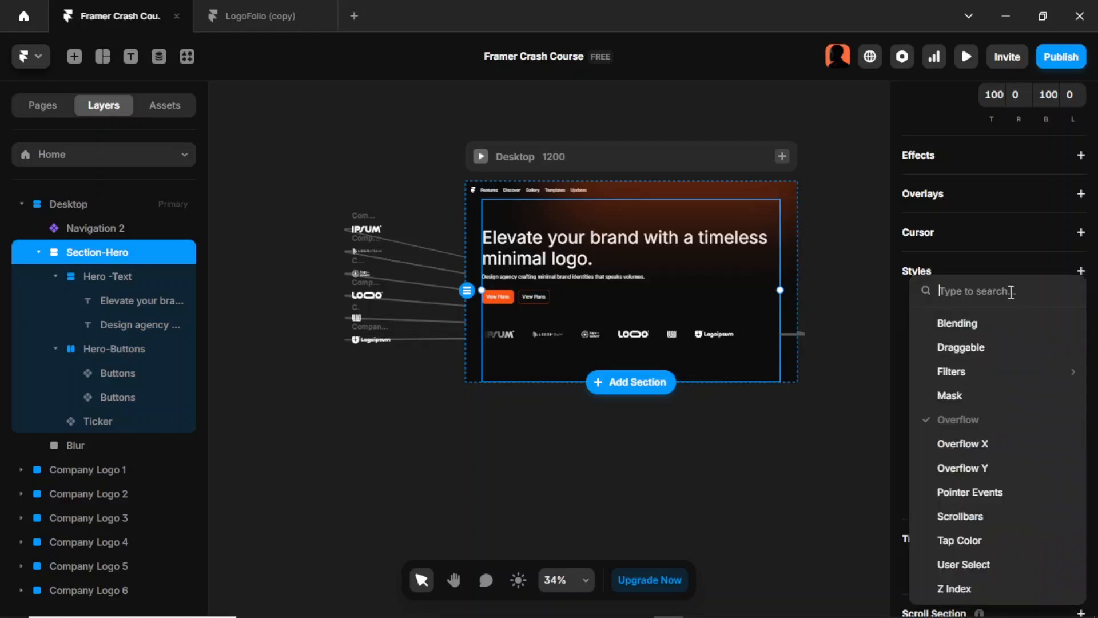
left_click(797, 446)
left_click(807, 231)
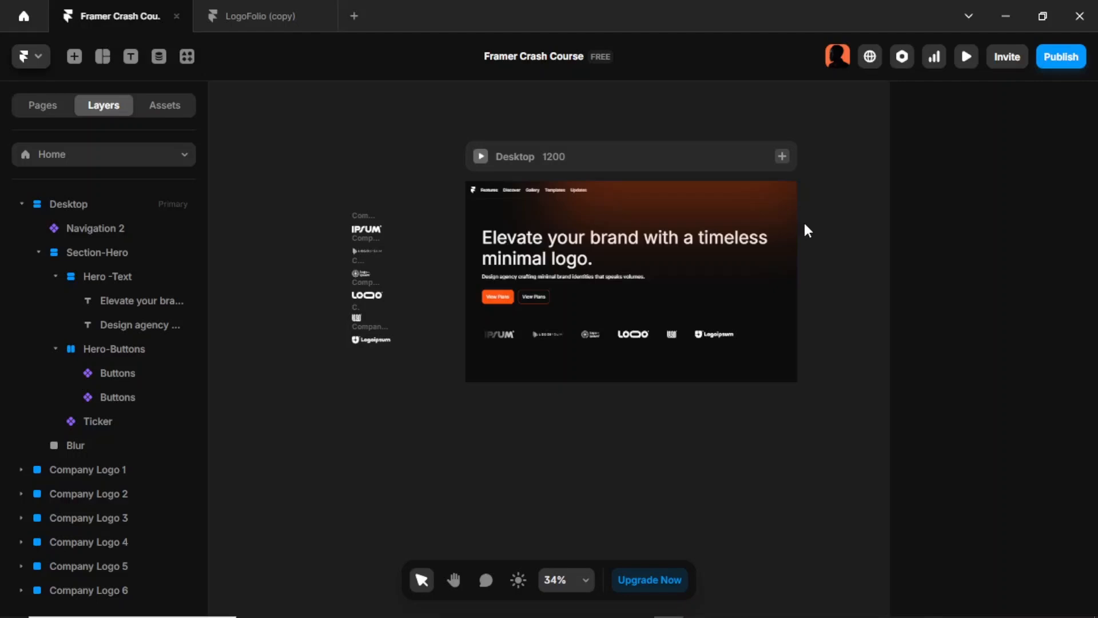
Step: Set the Z Index of the Blur frame to 0
left_click(774, 211)
scroll(970, 338, "down", 5)
left_click(993, 351)
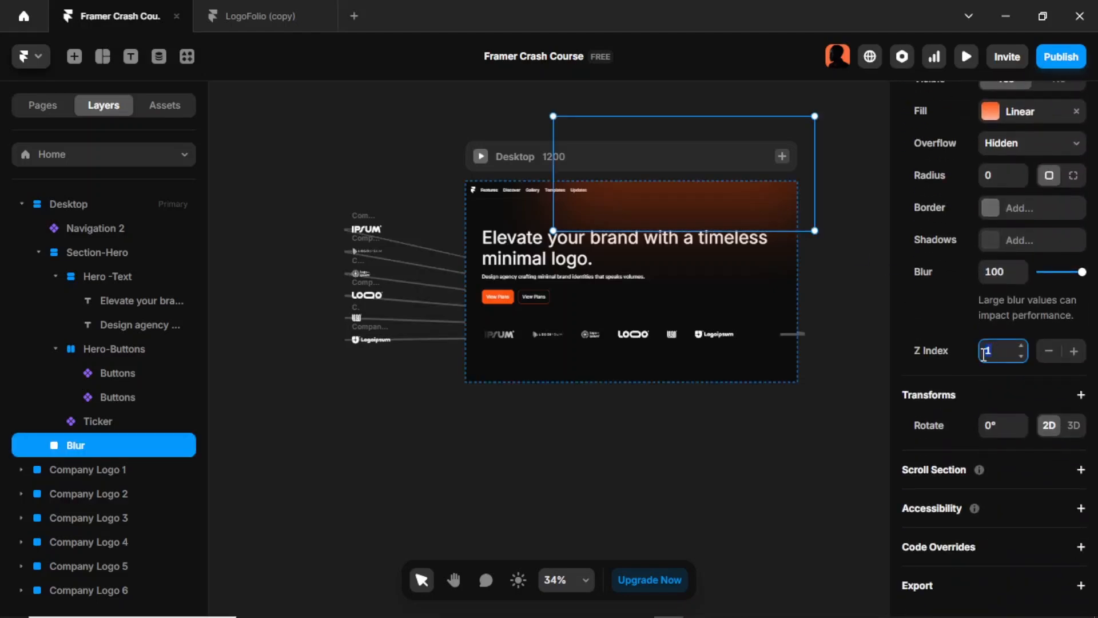
type("0")
Step: Add a Z Index style to the Section-Hero stack and set it to 1
left_click(746, 304)
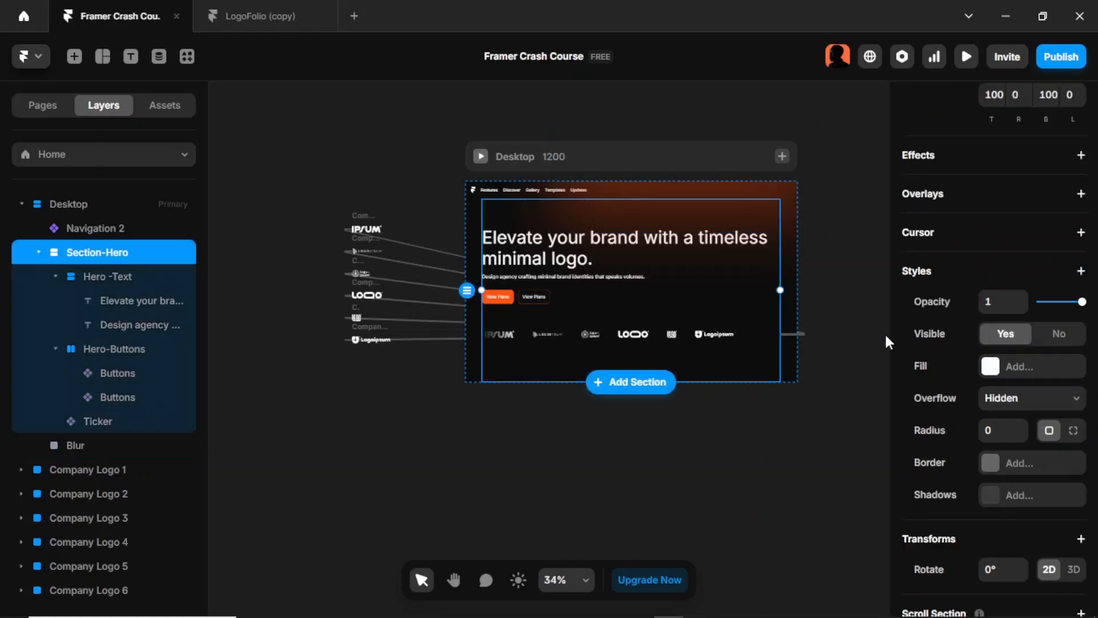
scroll(1000, 400, "down", 3)
scroll(995, 343, "up", 3)
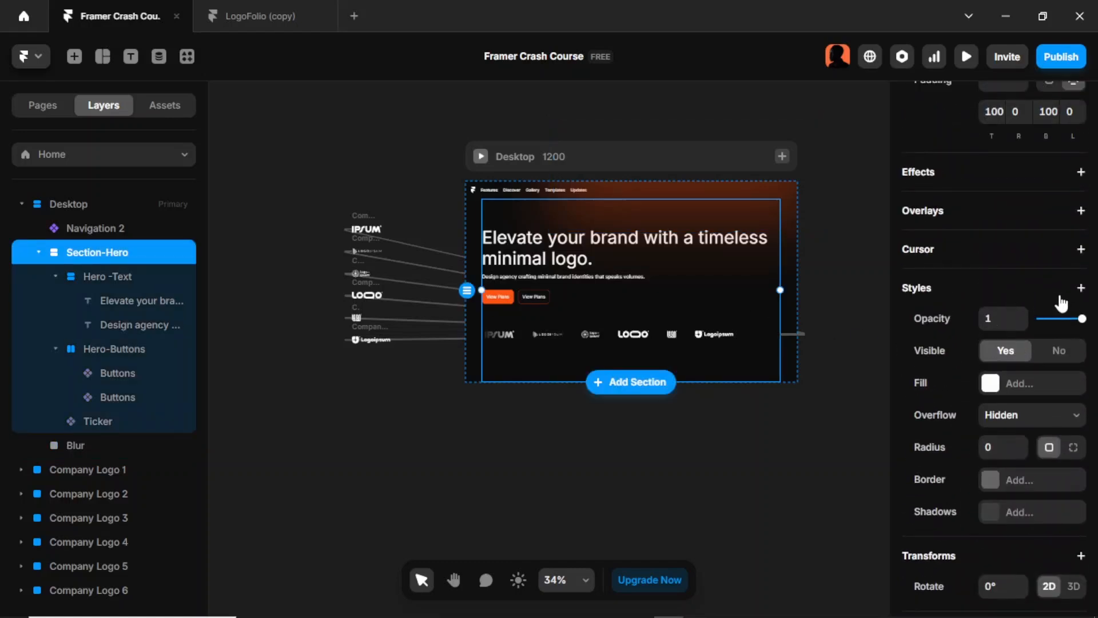
left_click(1081, 290)
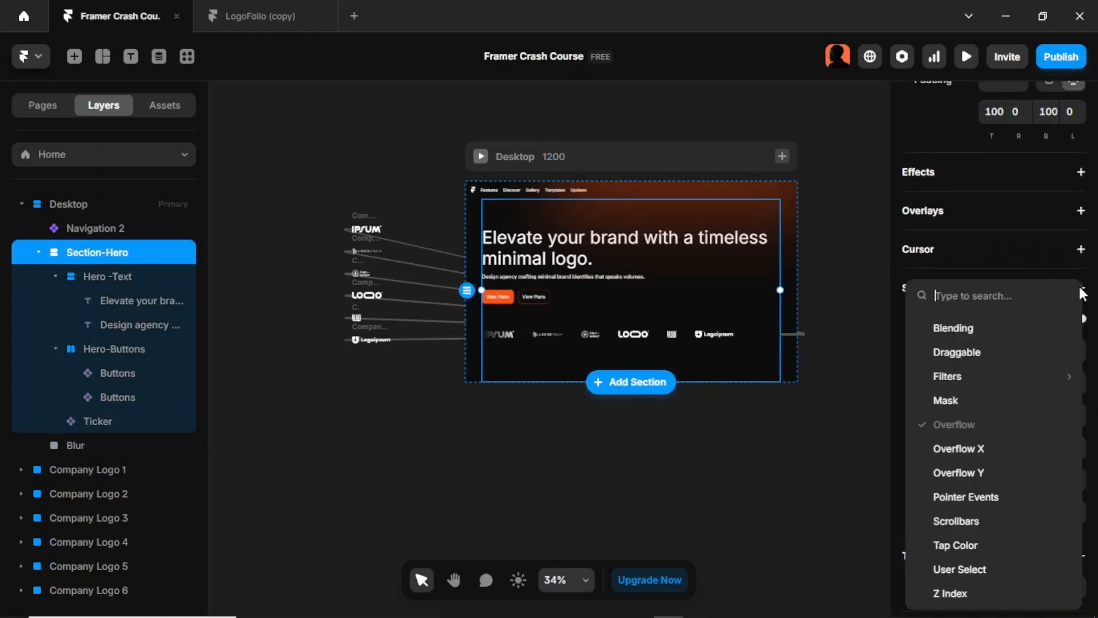
left_click(1000, 585)
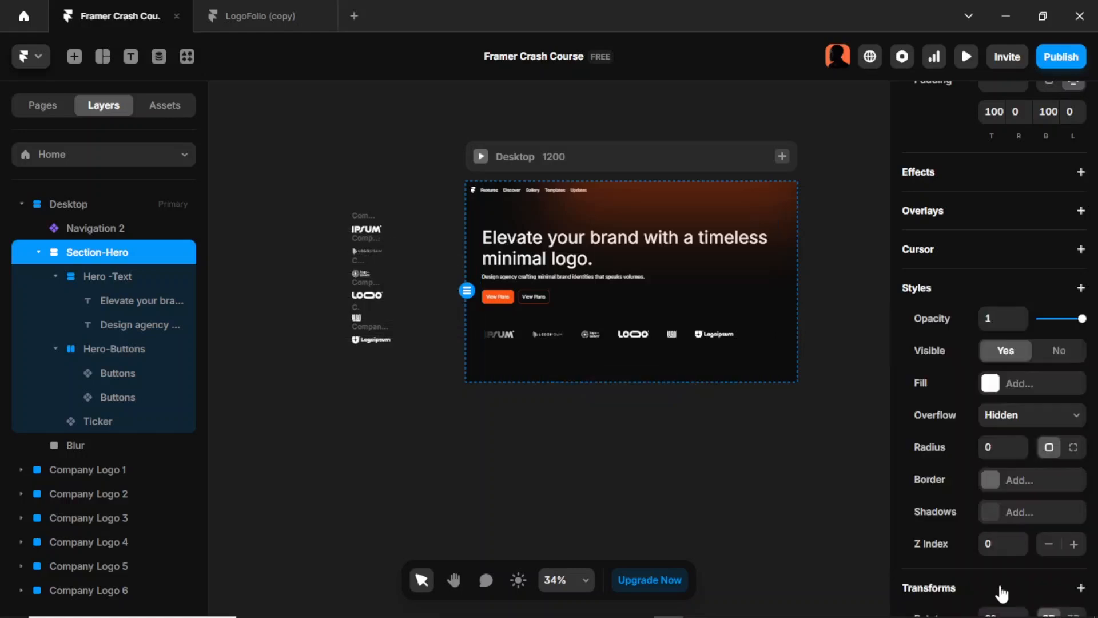
left_click(990, 542)
type("1")
left_click(649, 452)
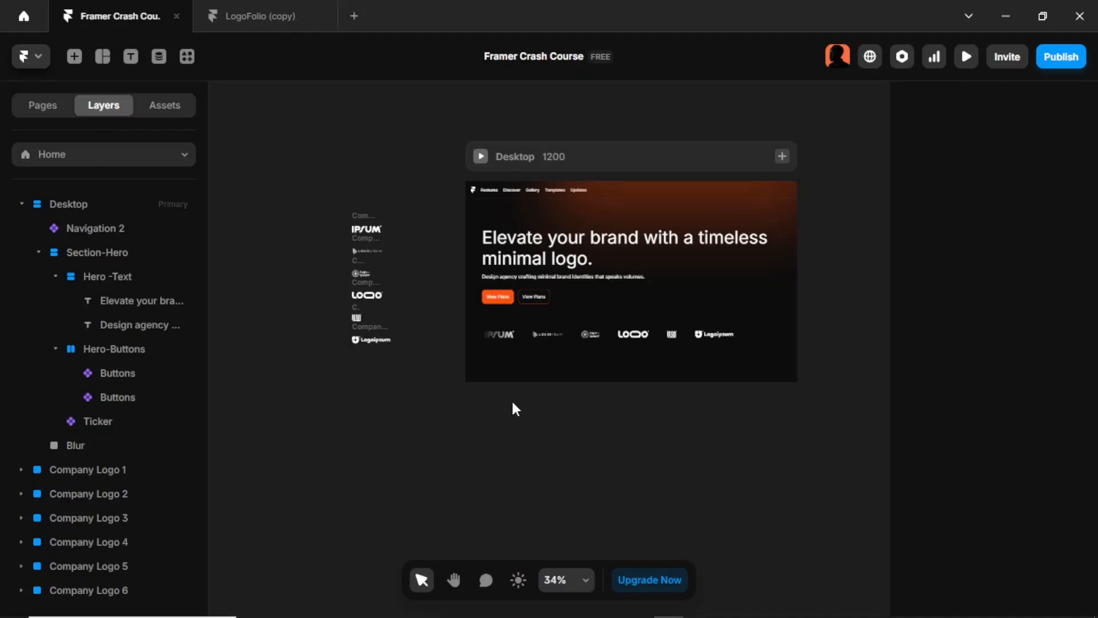